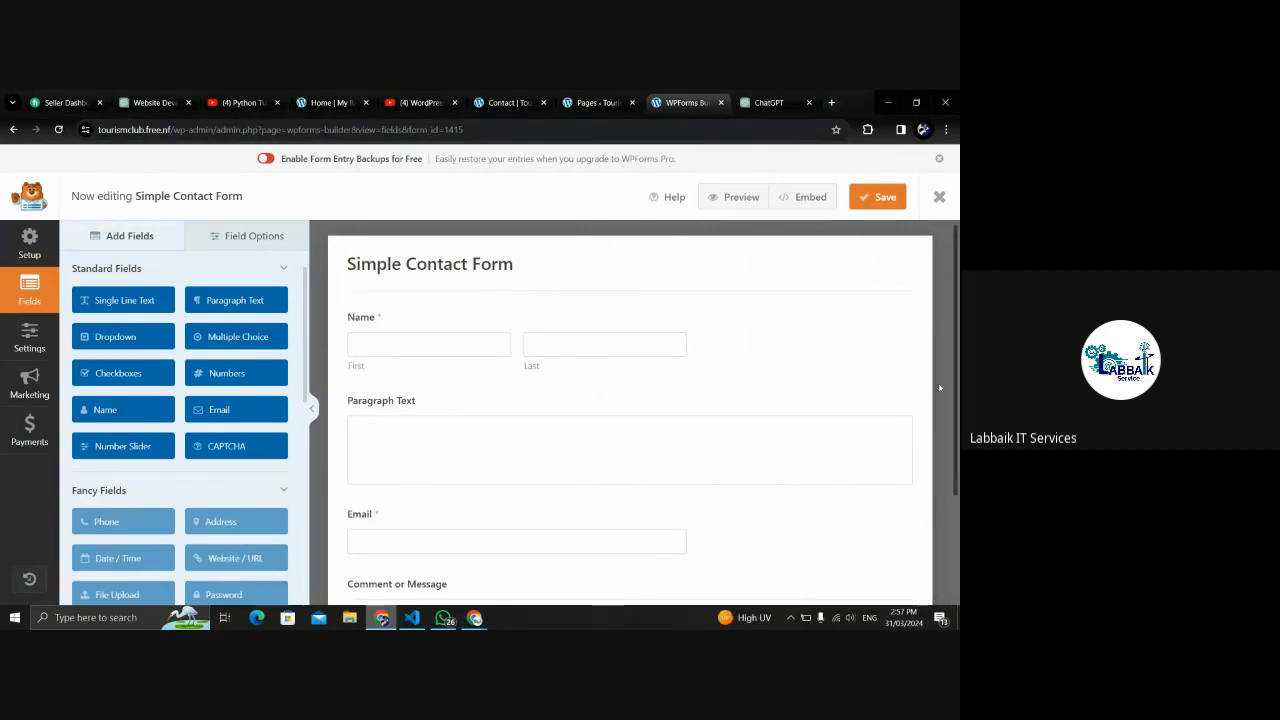
Review the live Contact page's form and menu, visit the Blog page, and return to the site's homepage.
{"action": "left_click", "coordinate": [598, 100]}
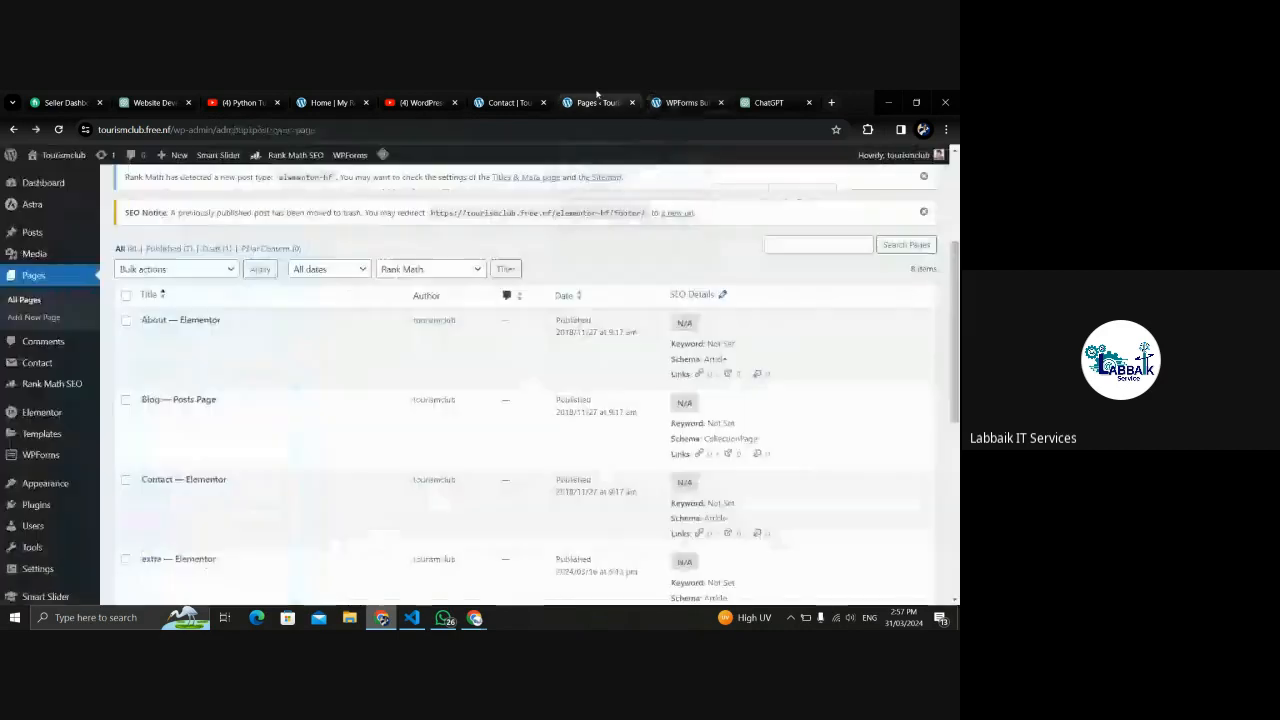
{"action": "left_click", "coordinate": [508, 102]}
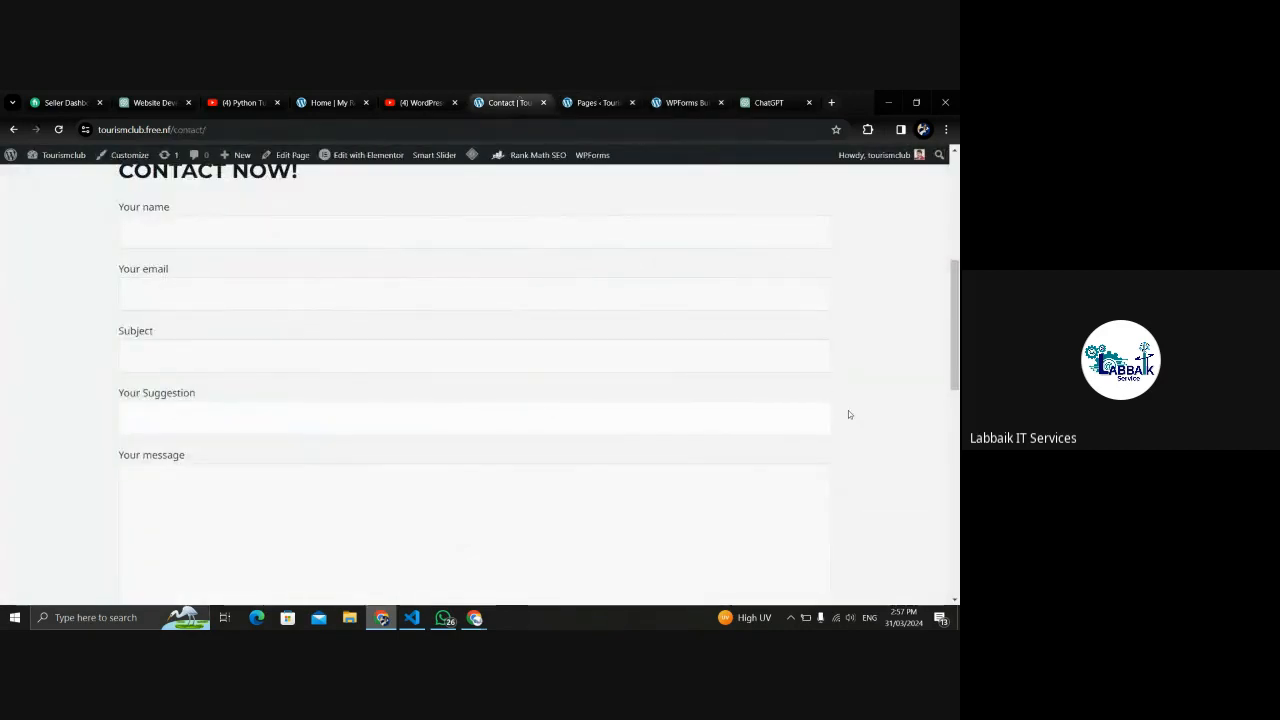
{"action": "left_click_drag", "start_coordinate": [958, 340], "coordinate": [944, 204]}
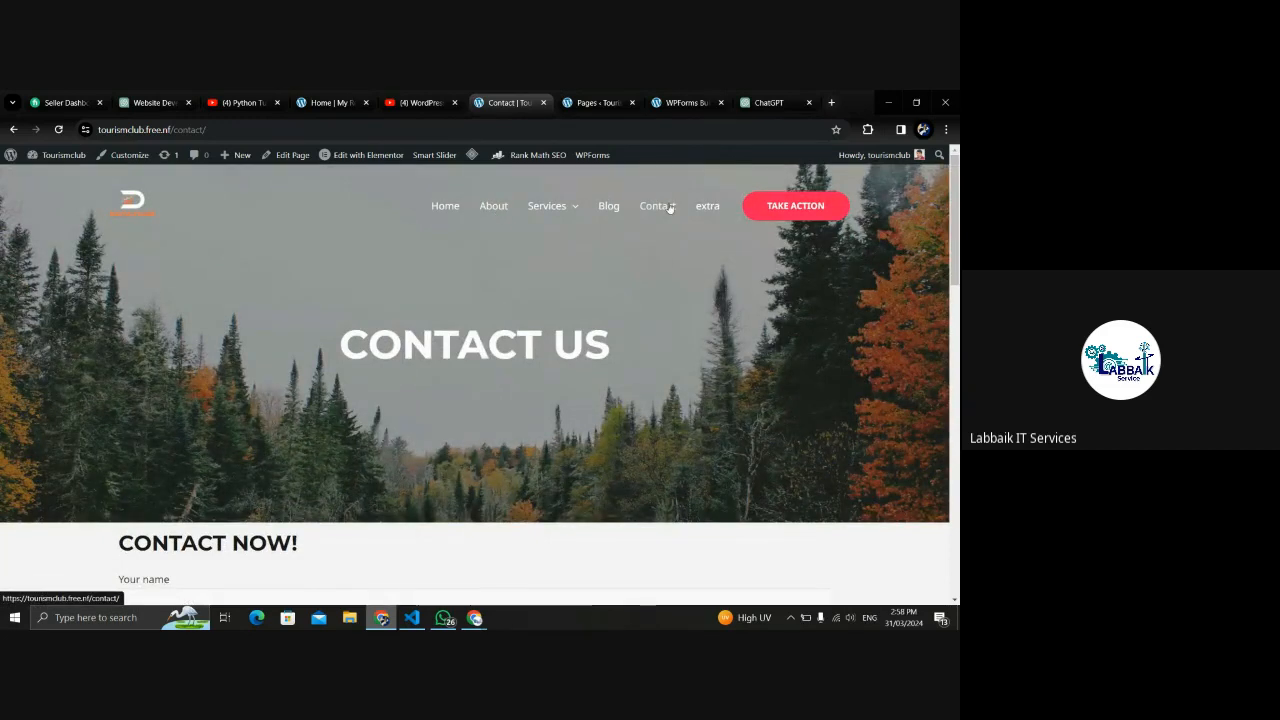
{"action": "mouse_move", "coordinate": [535, 207]}
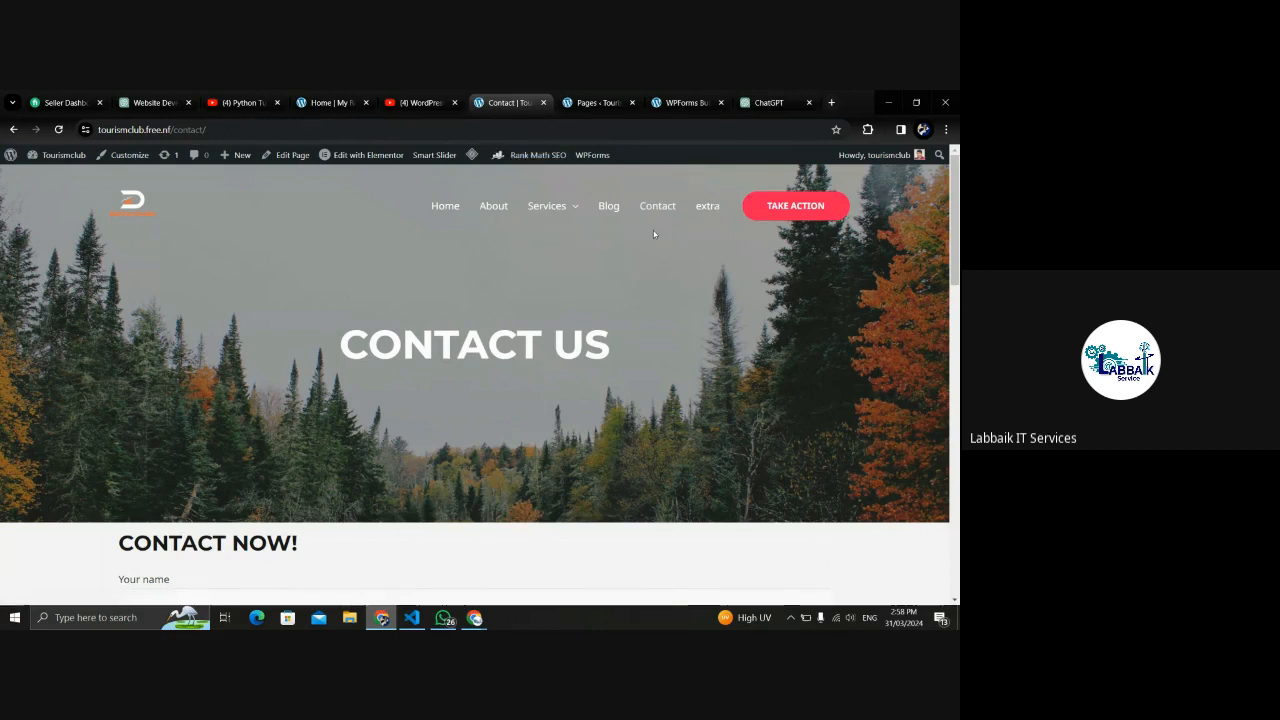
{"action": "mouse_move", "coordinate": [577, 205]}
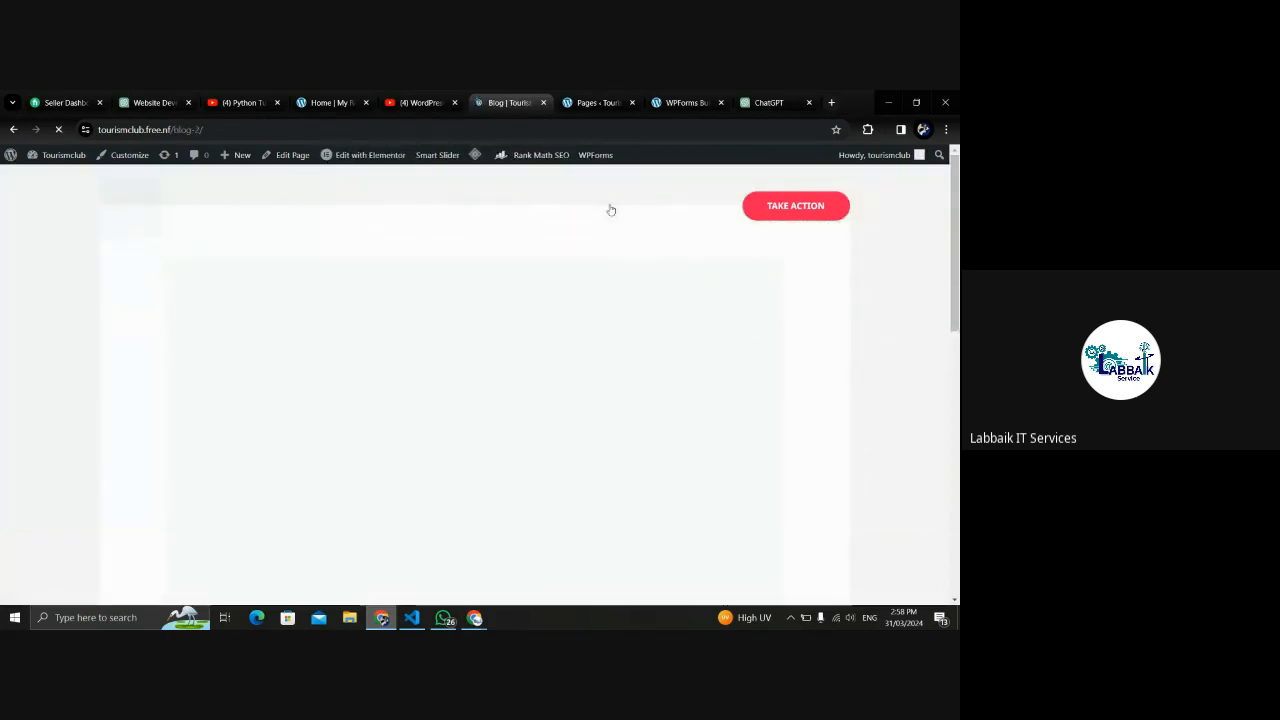
{"action": "left_click", "coordinate": [127, 204]}
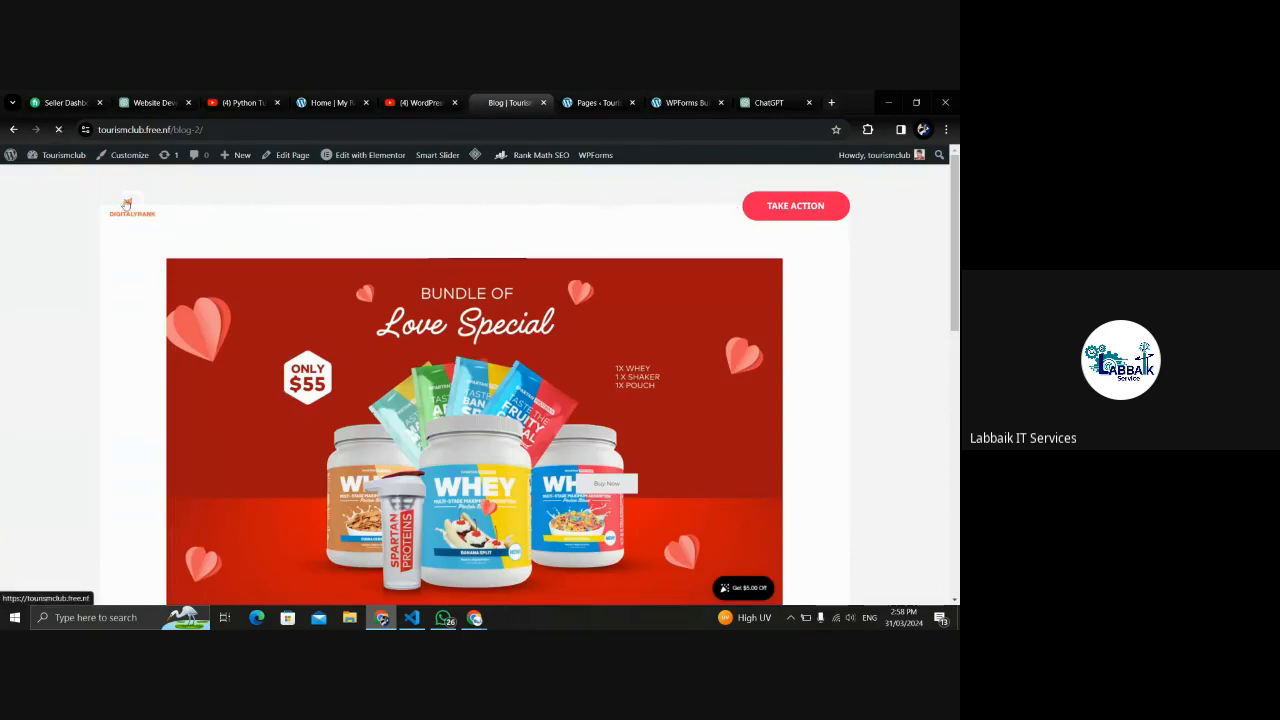
In the WordPress reading settings, reset the posts page to "— Select —" and save the changes.
{"action": "left_click", "coordinate": [582, 103]}
{"action": "mouse_move", "coordinate": [43, 494]}
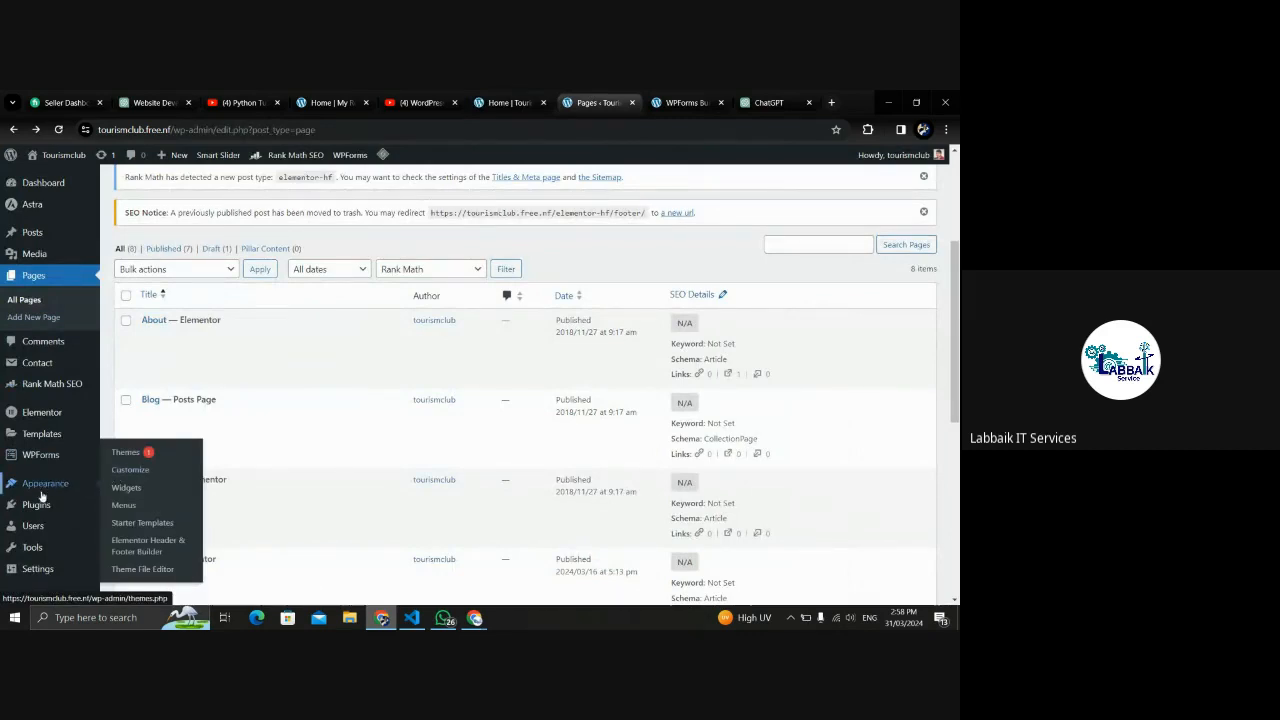
{"action": "mouse_move", "coordinate": [42, 570]}
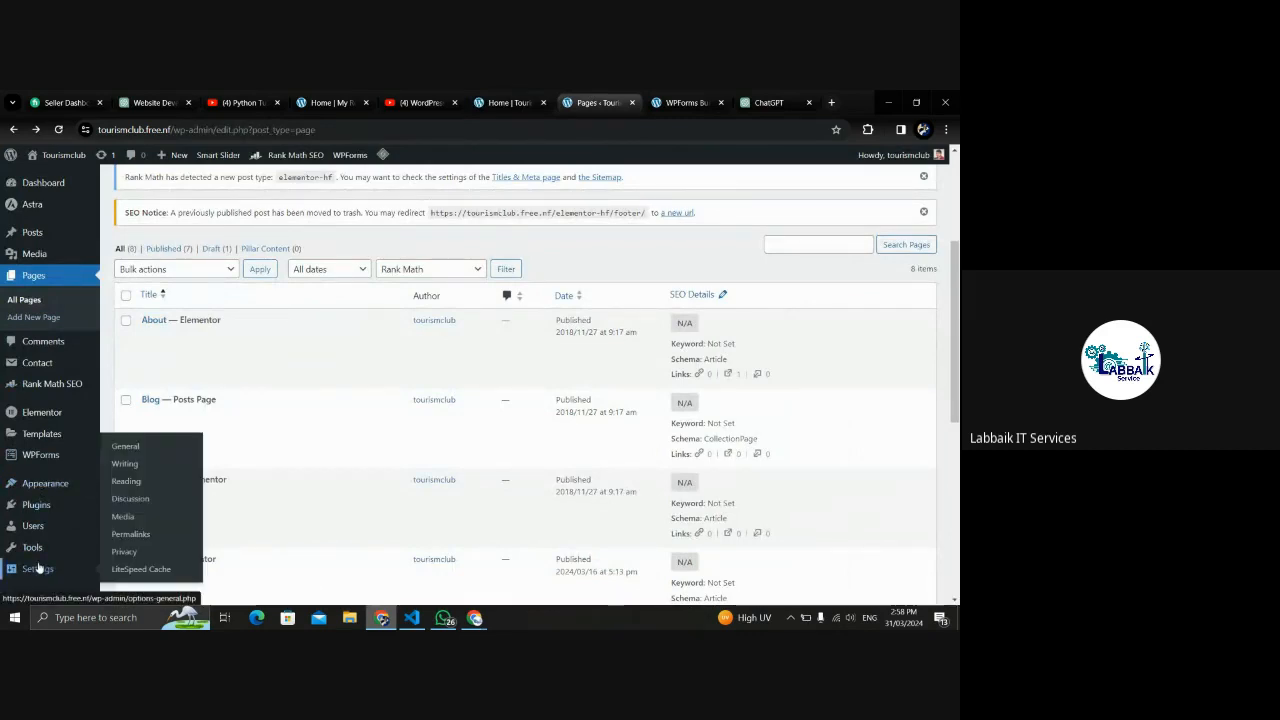
{"action": "left_click", "coordinate": [147, 484]}
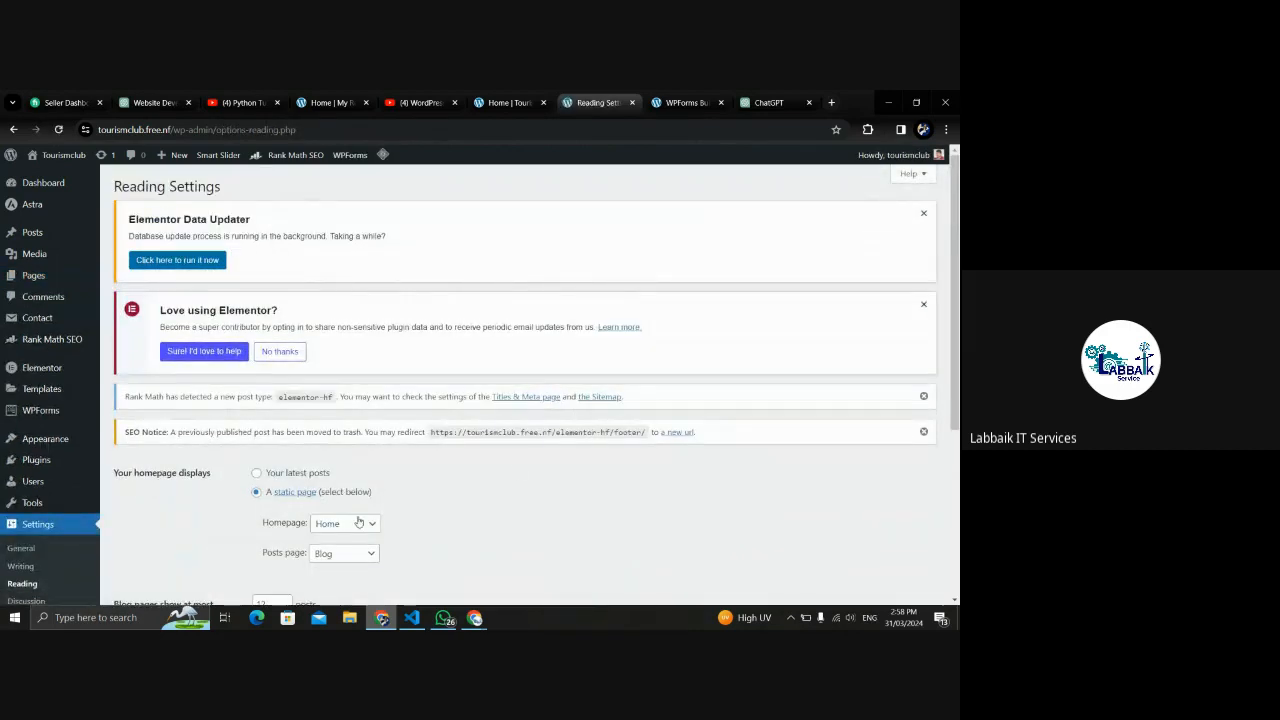
{"action": "scroll", "coordinate": [734, 394], "scroll_direction": "down", "scroll_amount": 3}
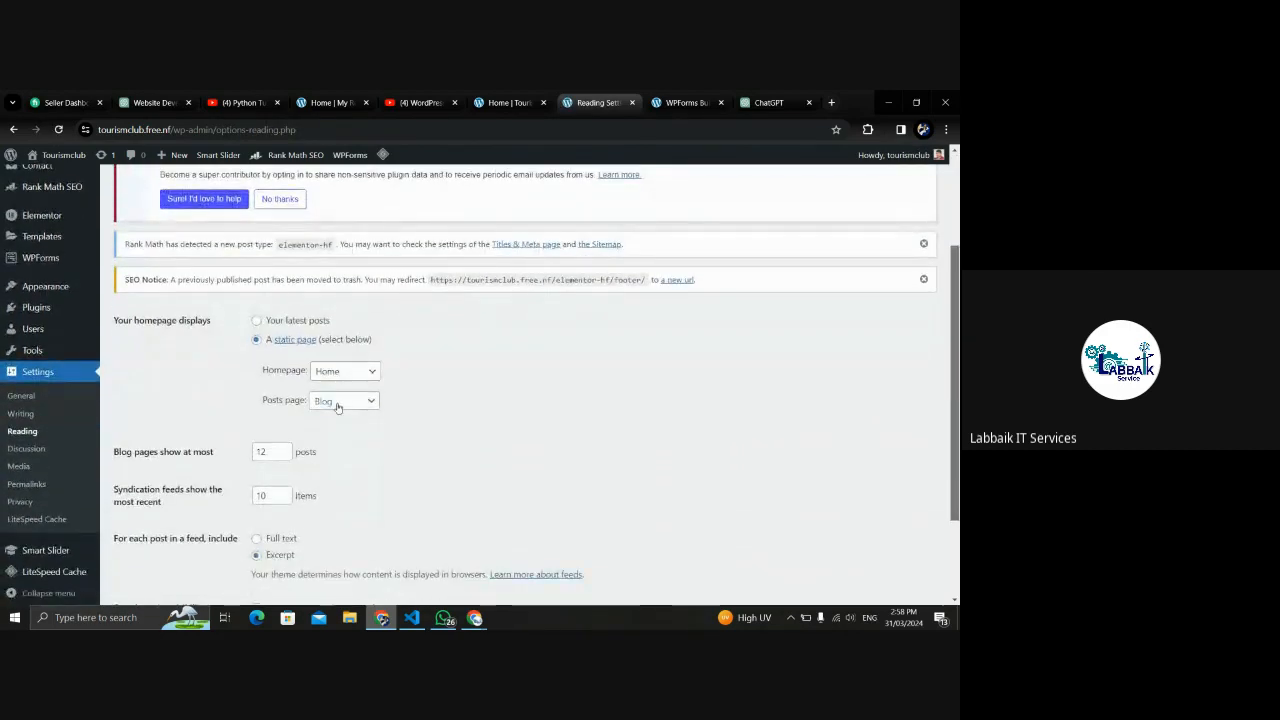
{"action": "left_click", "coordinate": [338, 401]}
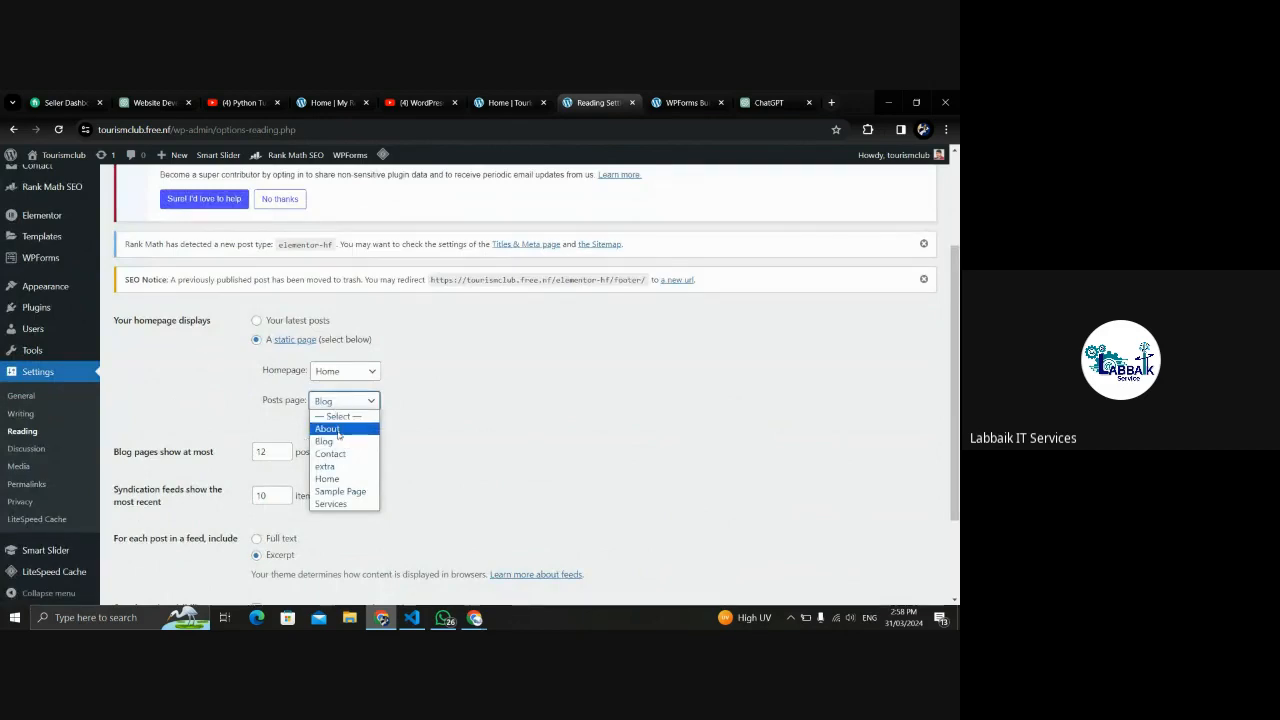
{"action": "left_click", "coordinate": [338, 419]}
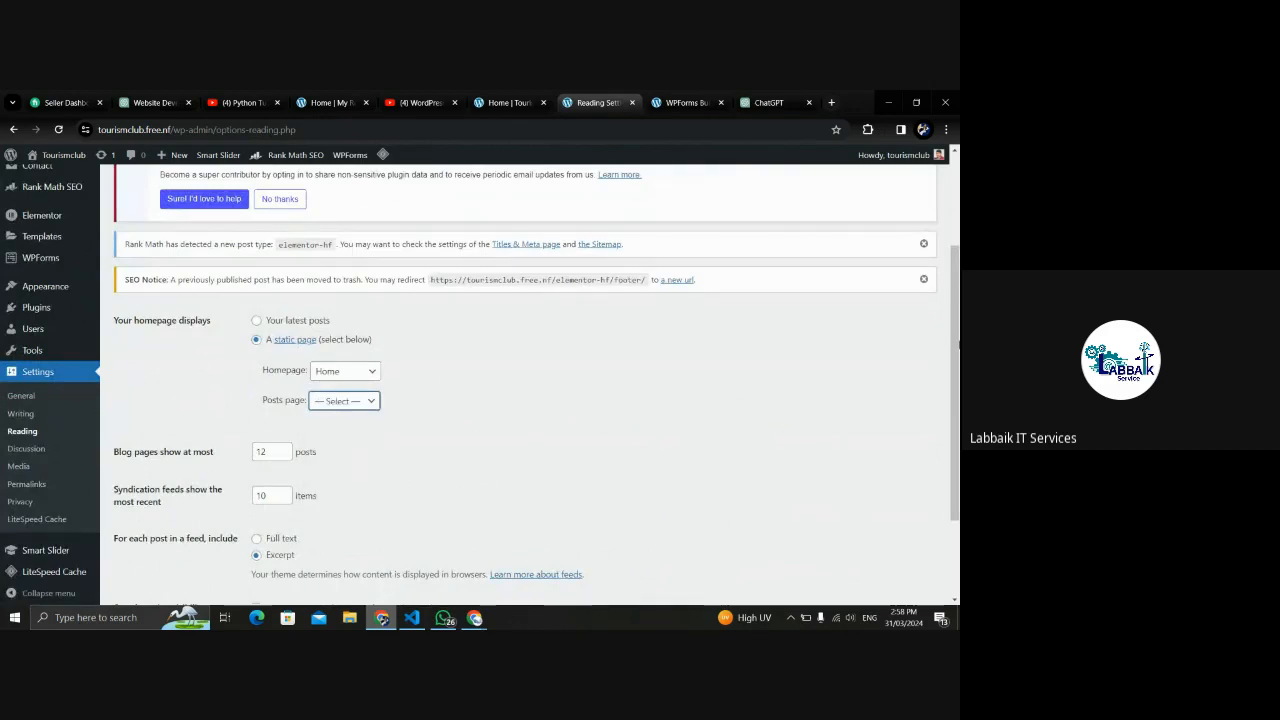
{"action": "left_click_drag", "start_coordinate": [958, 344], "coordinate": [959, 394]}
{"action": "left_click", "coordinate": [133, 546]}
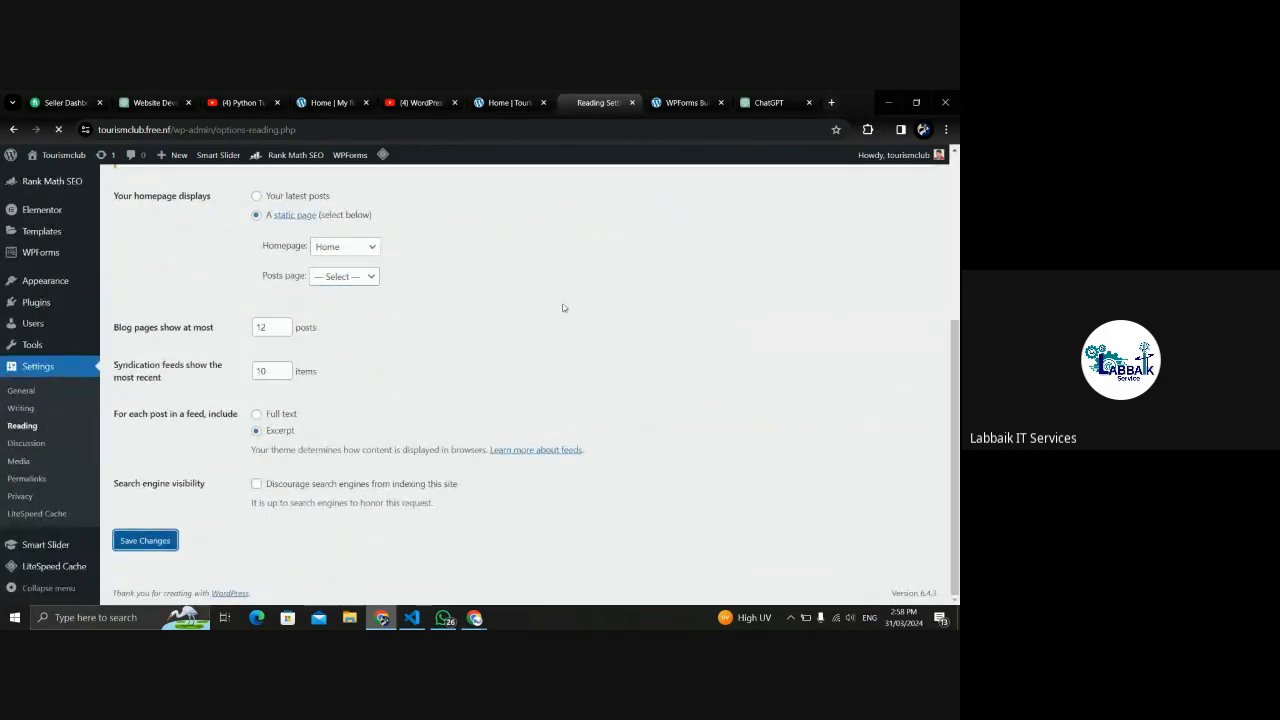
Open the live Blog page and check its header and the content below it.
{"action": "left_click", "coordinate": [503, 94]}
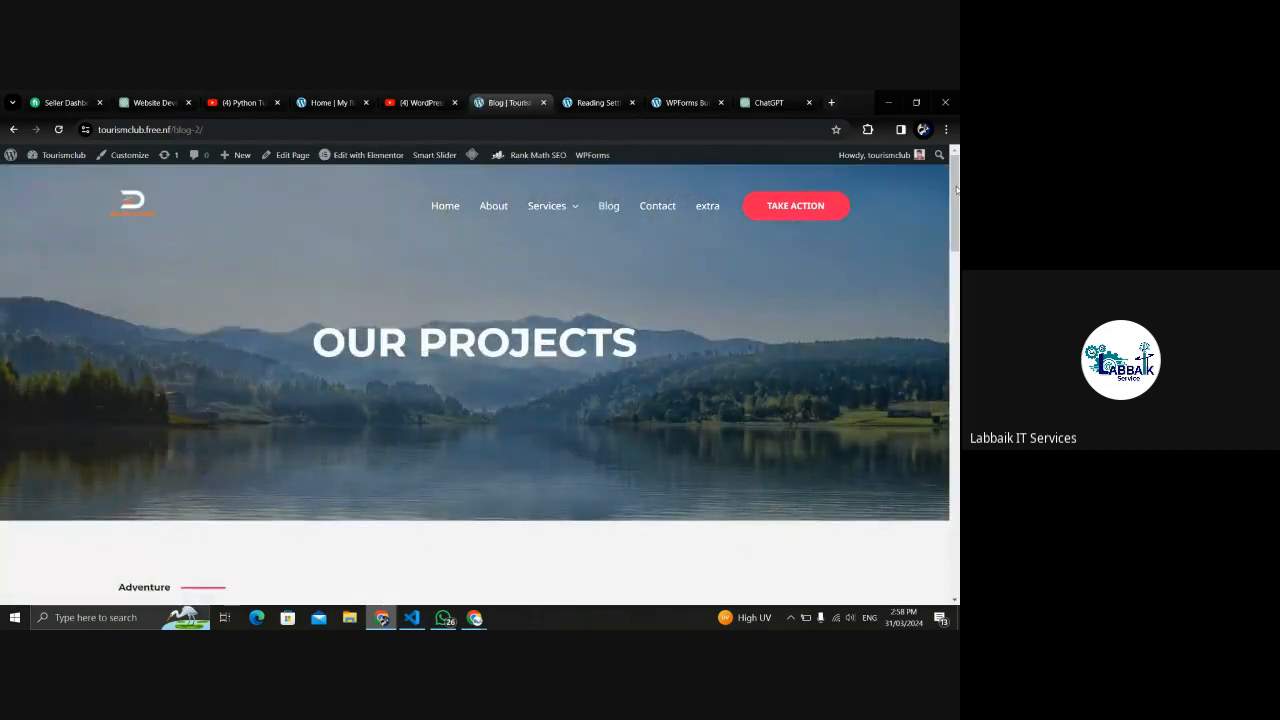
{"action": "mouse_move", "coordinate": [956, 188]}
{"action": "left_mouse_down"}
{"action": "mouse_move", "coordinate": [953, 530]}
{"action": "mouse_move", "coordinate": [955, 178]}
{"action": "left_mouse_up"}
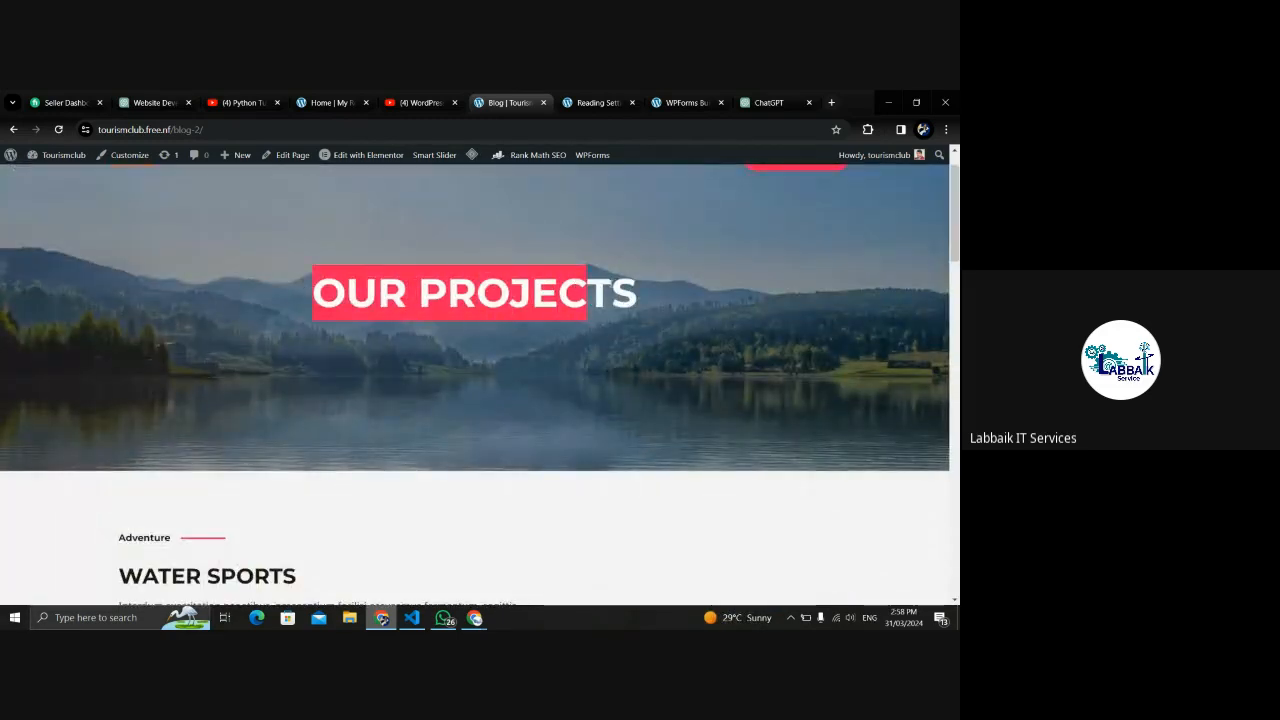
{"action": "left_click_drag", "start_coordinate": [952, 227], "coordinate": [955, 200]}
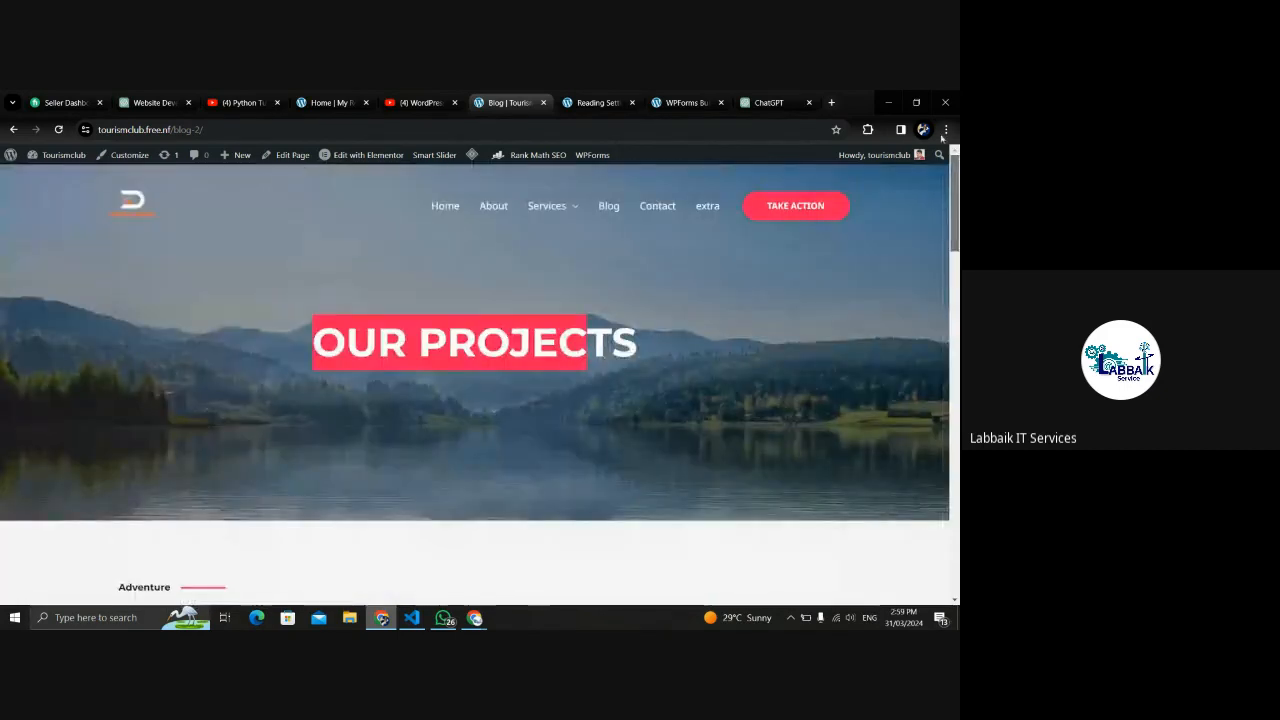
Open the list of all pages in the WordPress admin.
{"action": "left_click", "coordinate": [605, 98]}
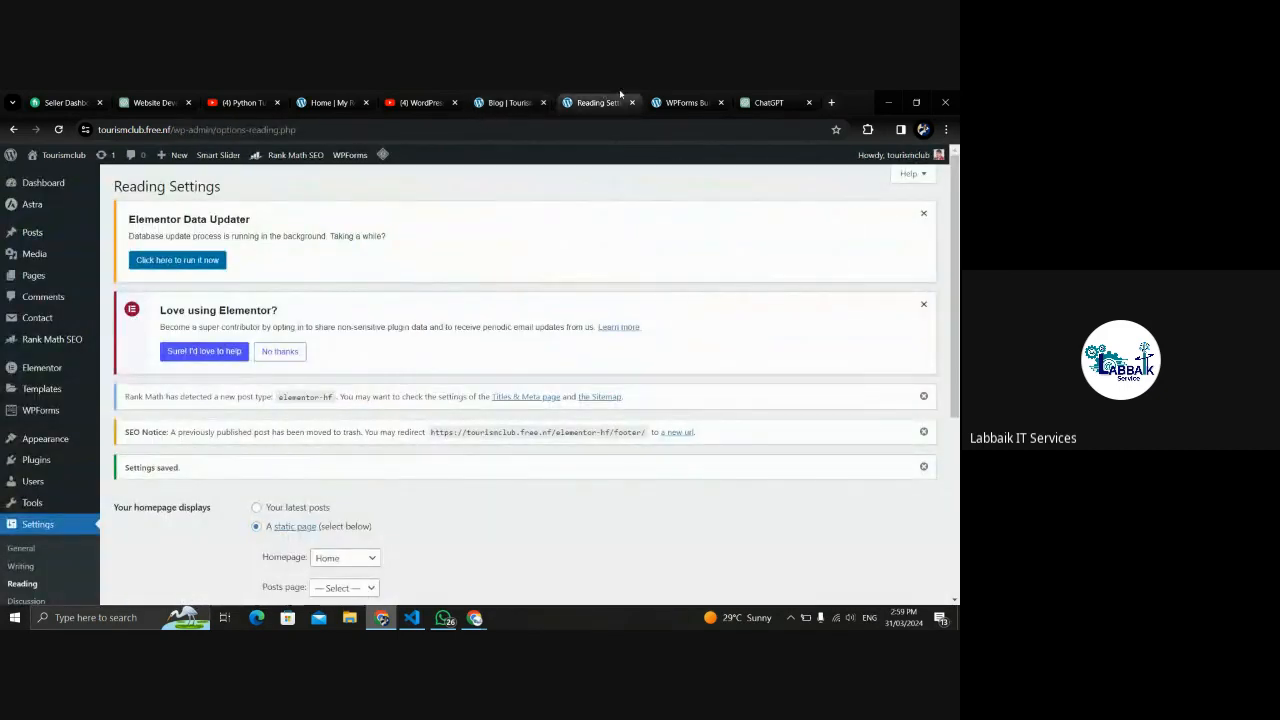
{"action": "left_click", "coordinate": [35, 274]}
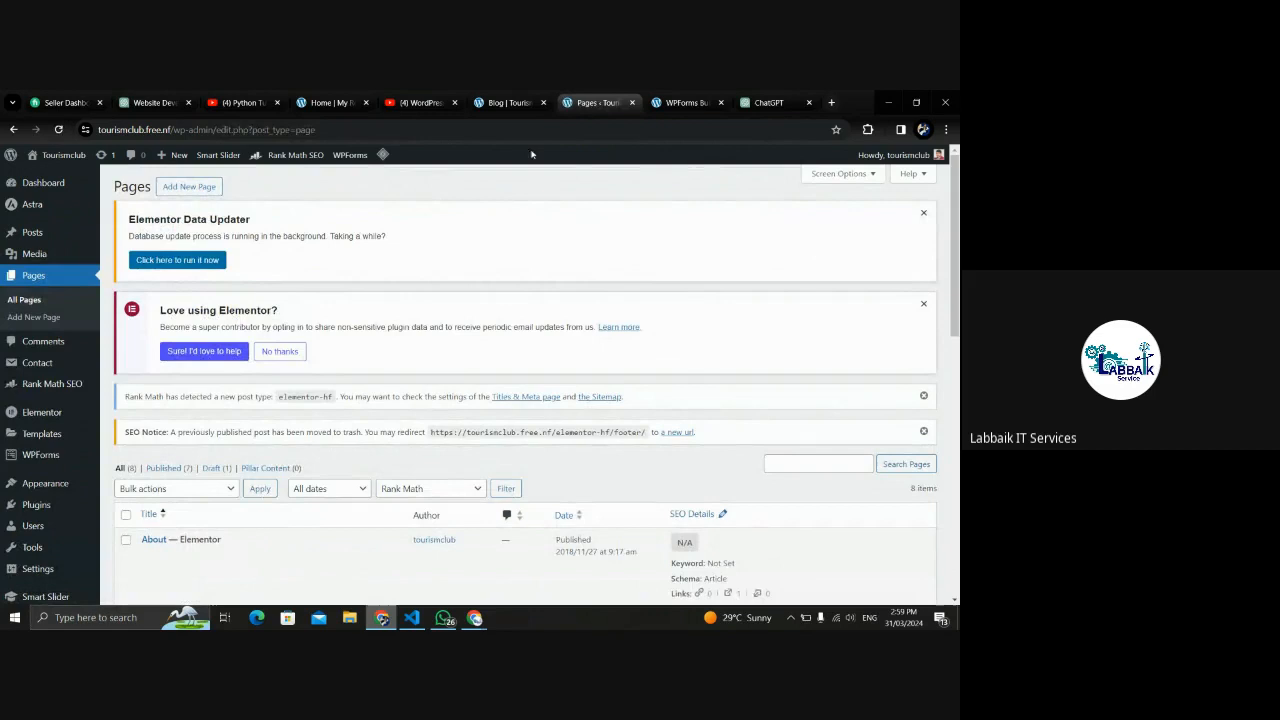
{"action": "left_click", "coordinate": [380, 130]}
{"action": "double_click", "coordinate": [380, 130]}
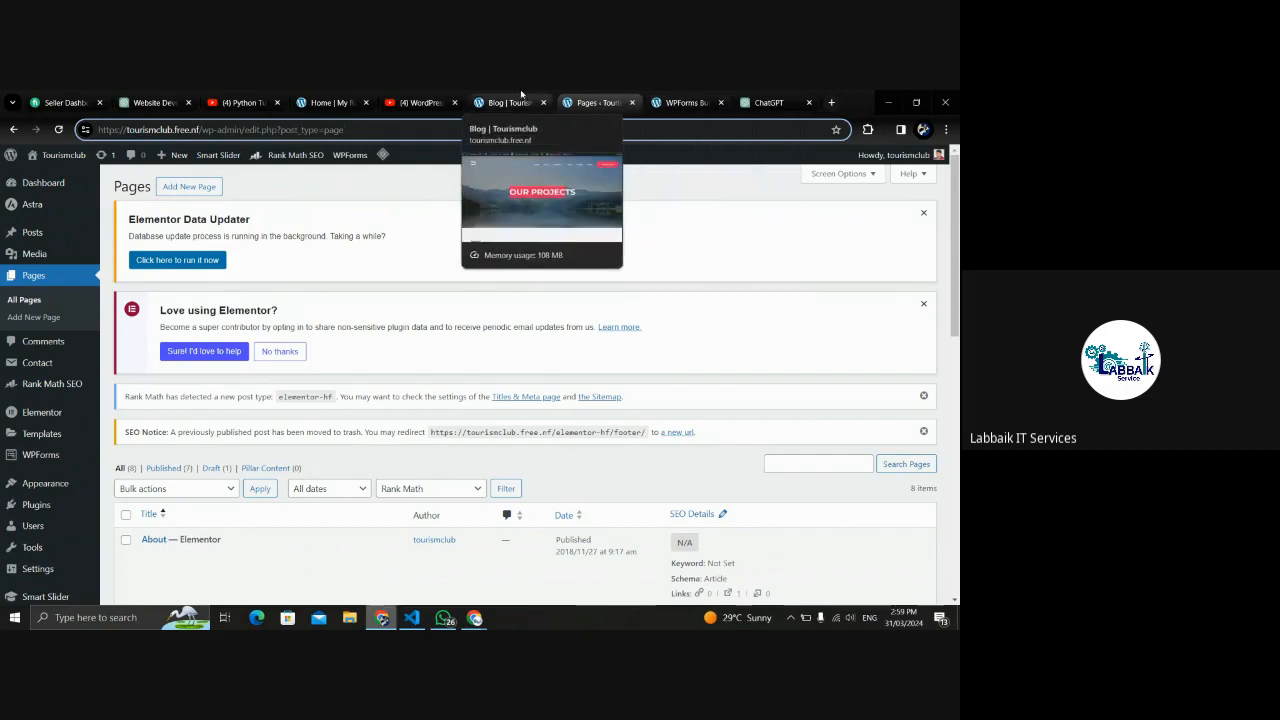
View the live Contact page and the Simple Contact Form in the WPForms builder.
{"action": "left_click", "coordinate": [520, 95]}
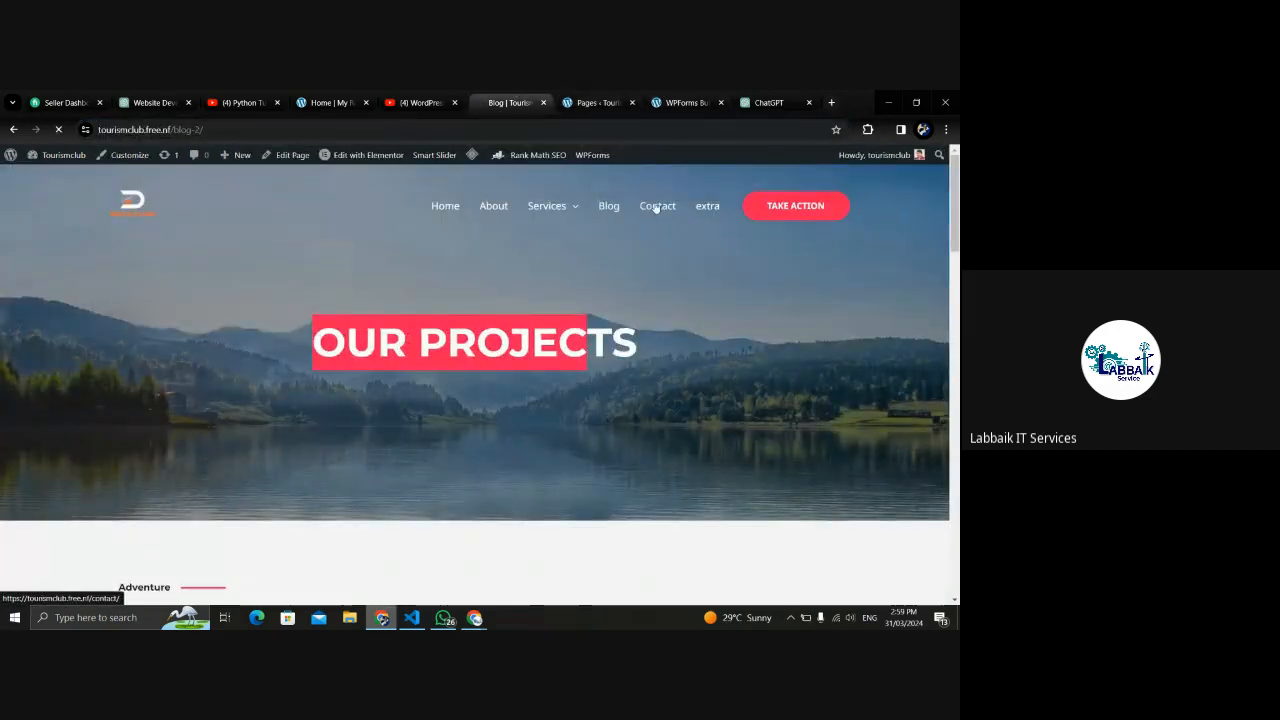
{"action": "left_click", "coordinate": [655, 207]}
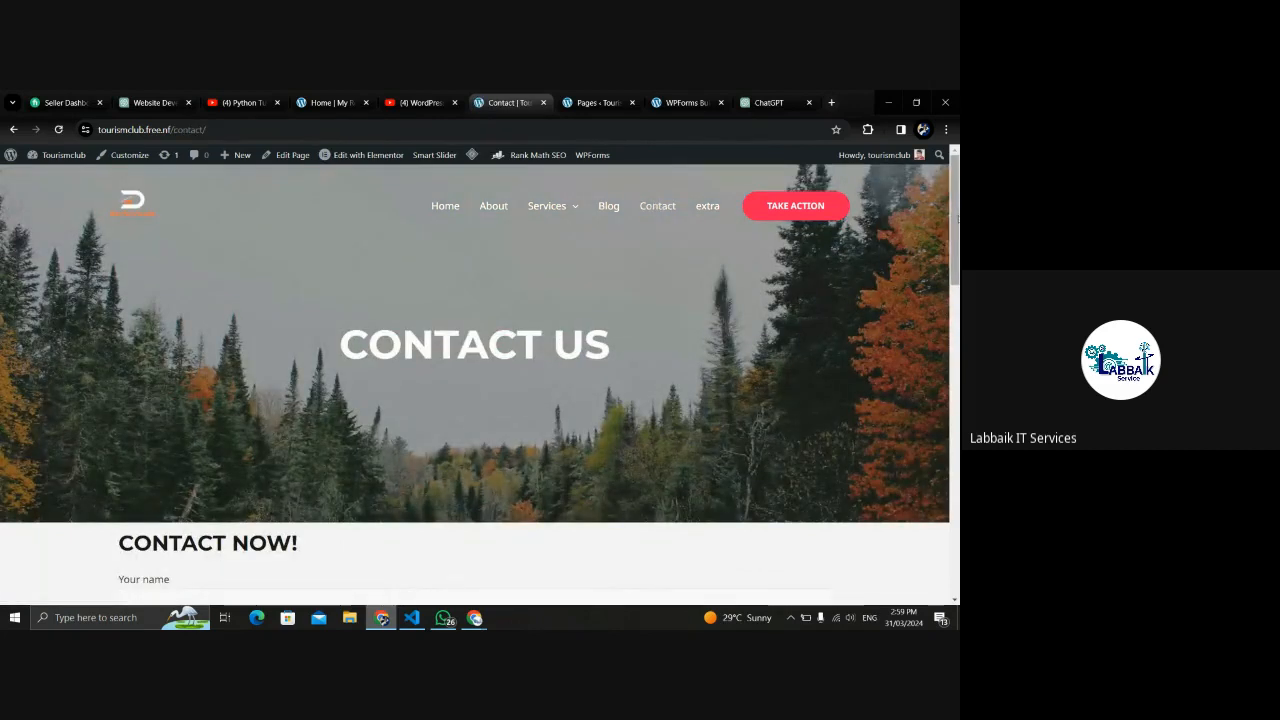
{"action": "mouse_move", "coordinate": [957, 190]}
{"action": "left_mouse_down"}
{"action": "mouse_move", "coordinate": [957, 413]}
{"action": "mouse_move", "coordinate": [955, 187]}
{"action": "left_mouse_up"}
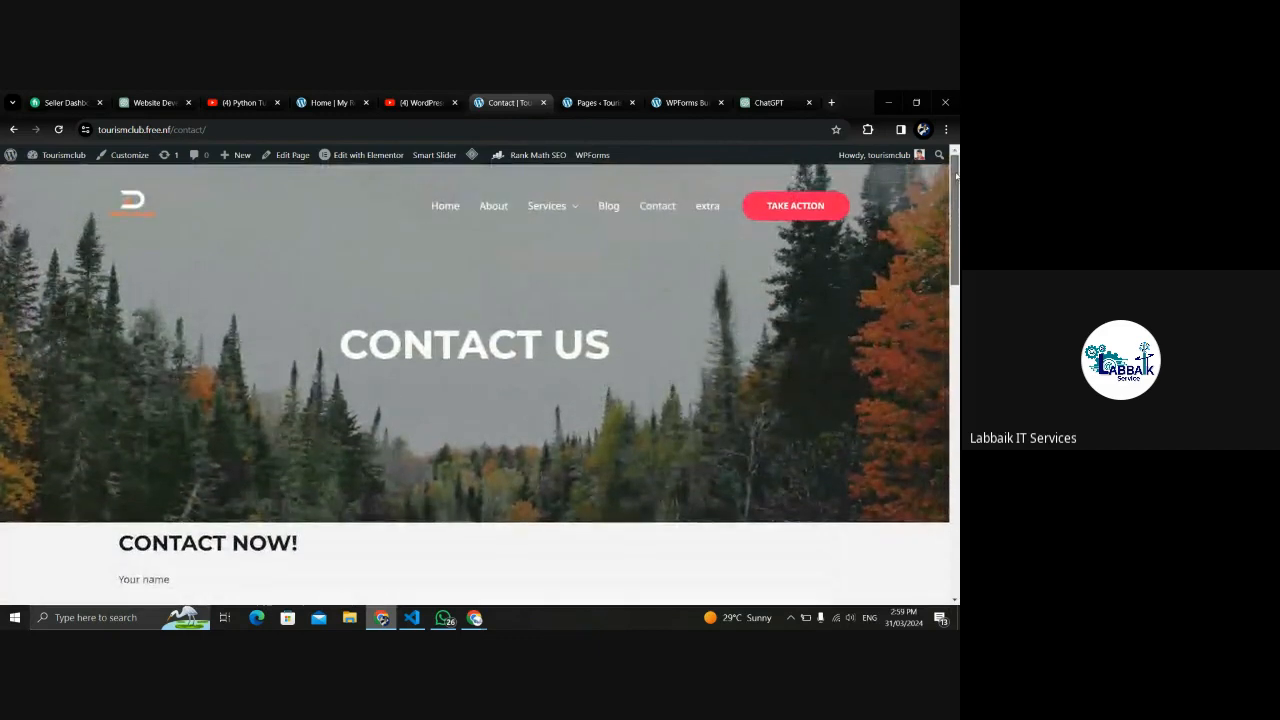
{"action": "left_click", "coordinate": [682, 100]}
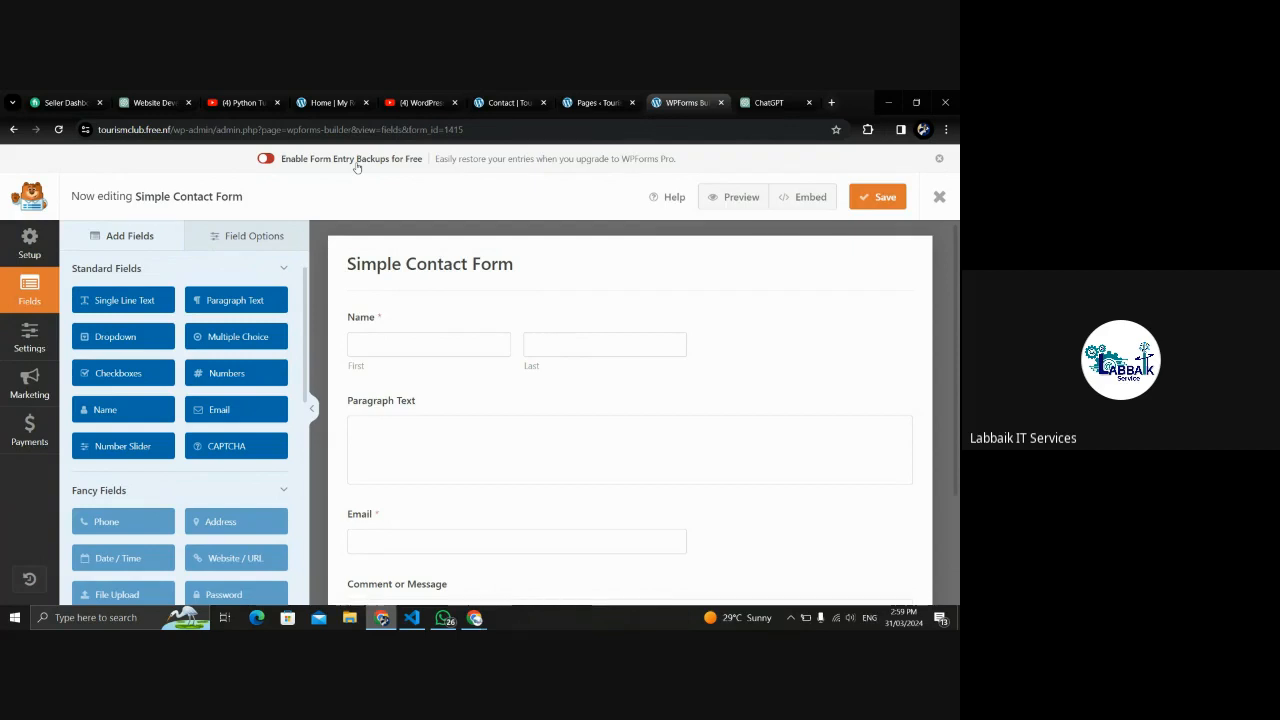
Search the plugin directory for "contact" and examine the Contact Form 7 entry in the results.
{"action": "left_click", "coordinate": [595, 98]}
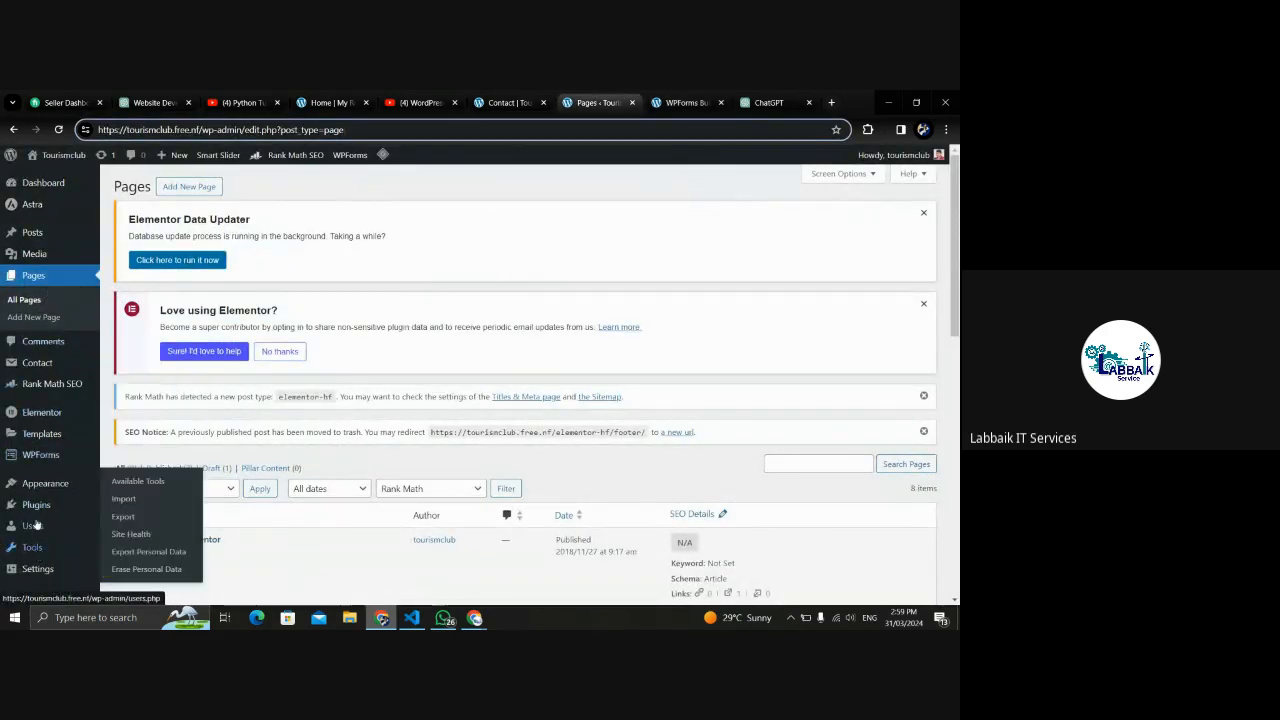
{"action": "mouse_move", "coordinate": [37, 506]}
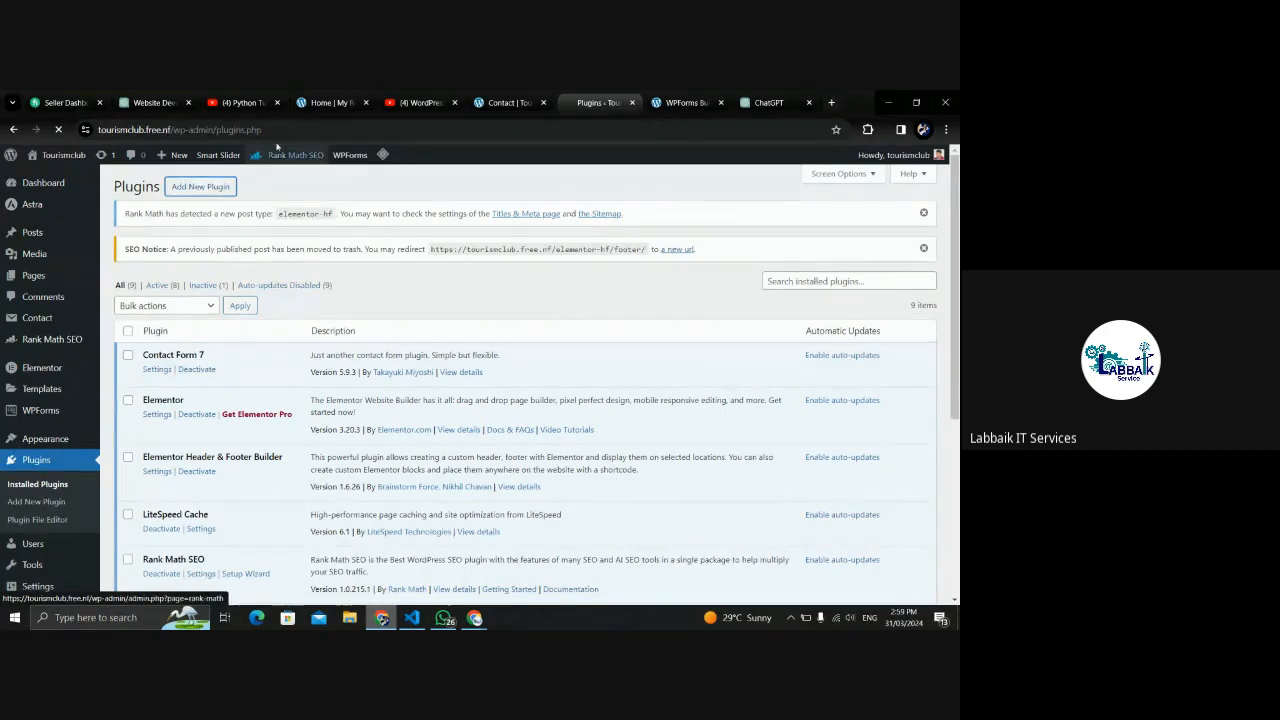
{"action": "double_click", "coordinate": [349, 132]}
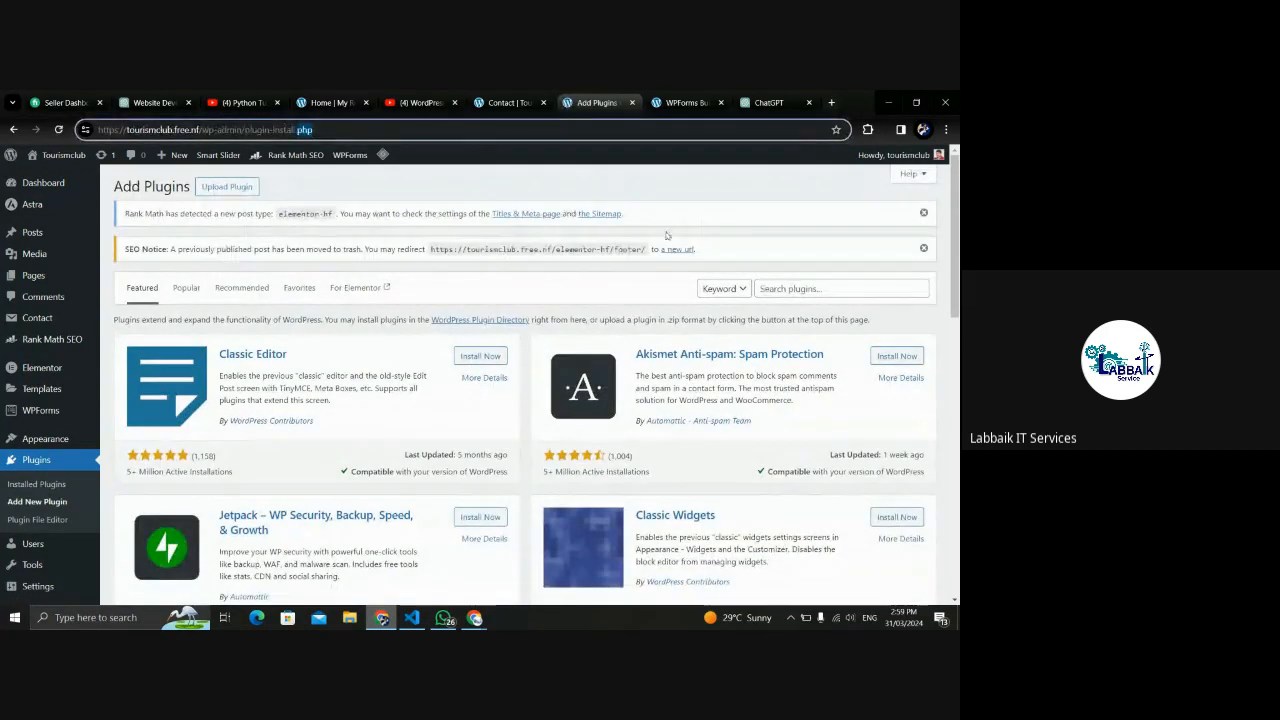
{"action": "left_click", "coordinate": [771, 289]}
{"action": "type", "text": "con"}
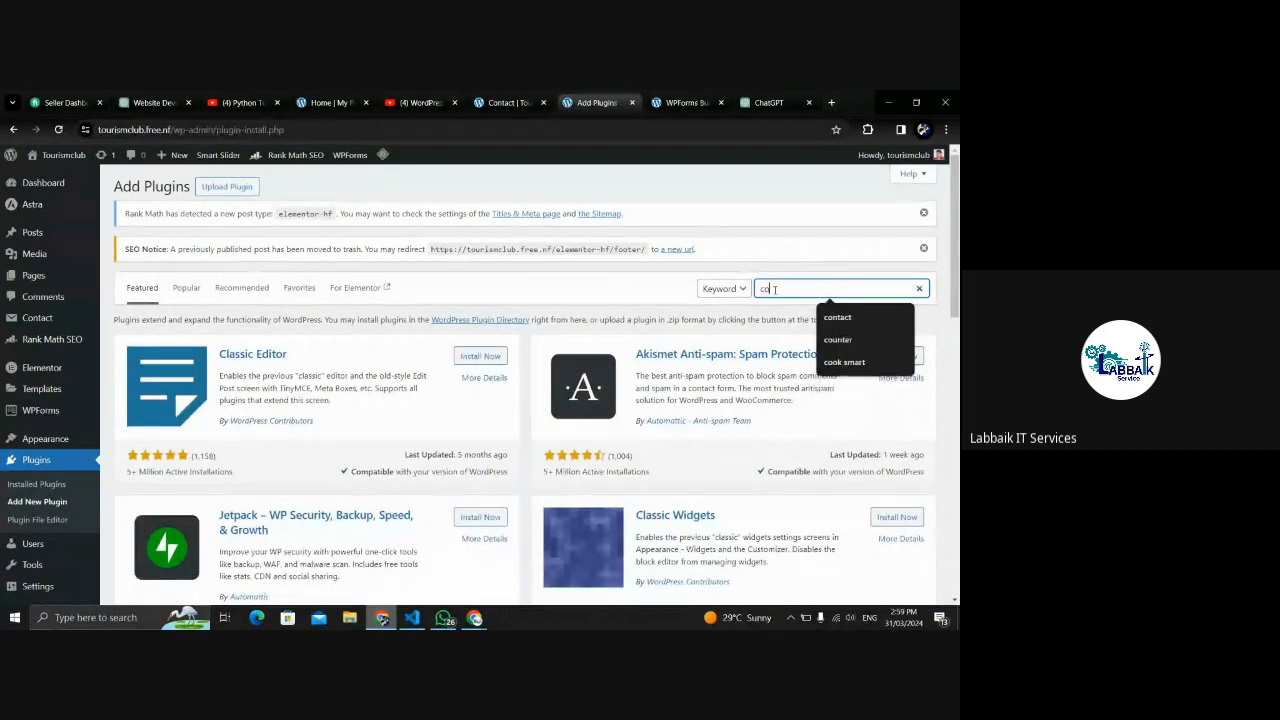
{"action": "type", "text": "tact"}
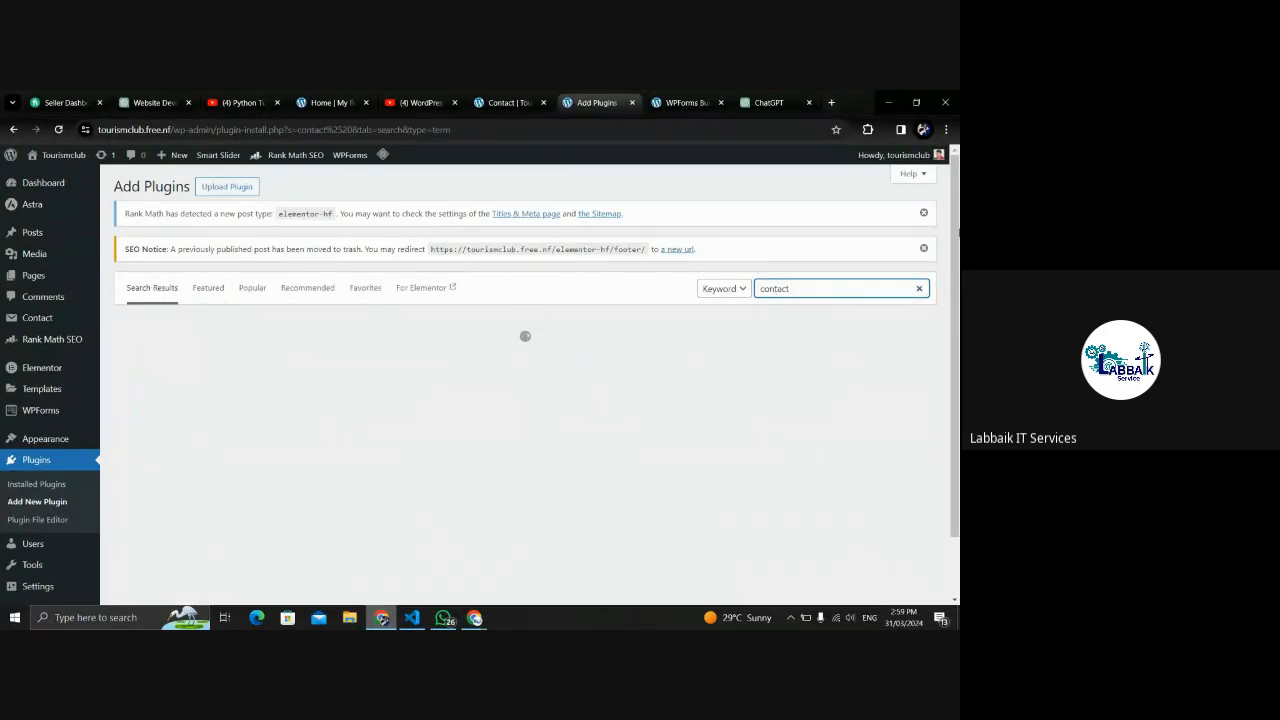
{"action": "scroll", "coordinate": [525, 400], "scroll_direction": "down", "scroll_amount": 3}
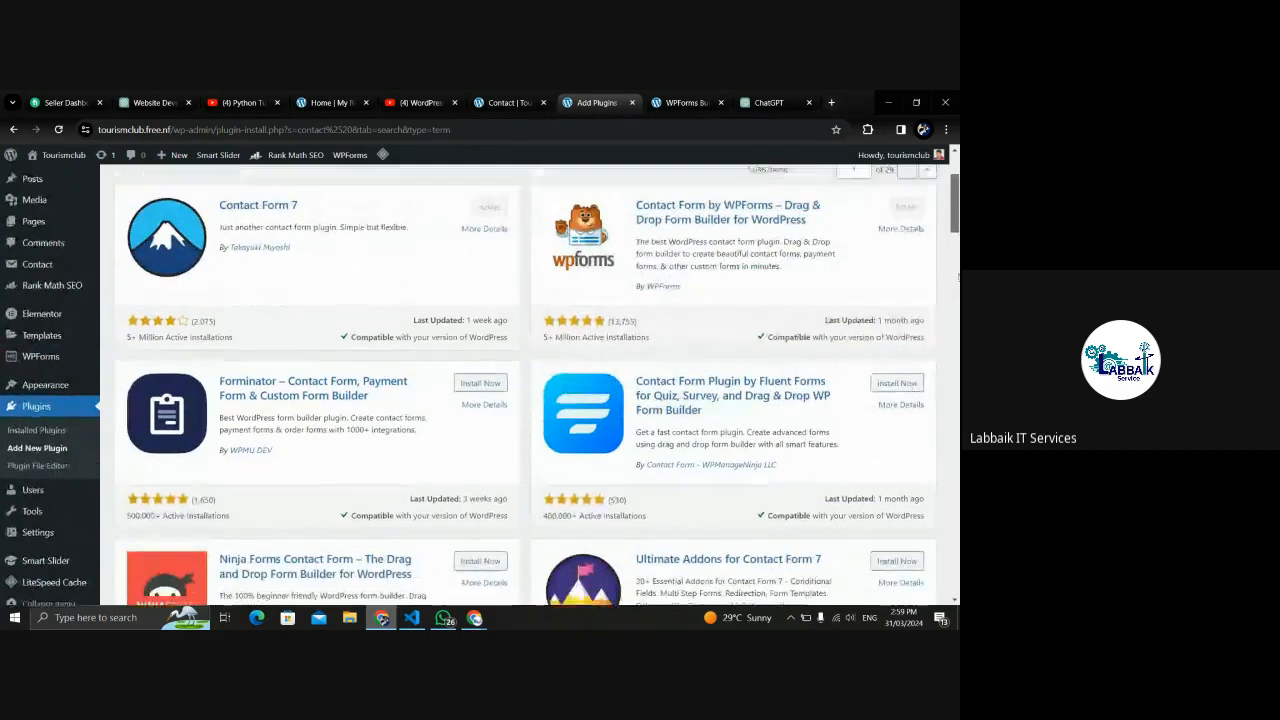
{"action": "scroll", "coordinate": [346, 306], "scroll_direction": "up", "scroll_amount": 2}
{"action": "left_click_drag", "start_coordinate": [300, 303], "coordinate": [211, 308]}
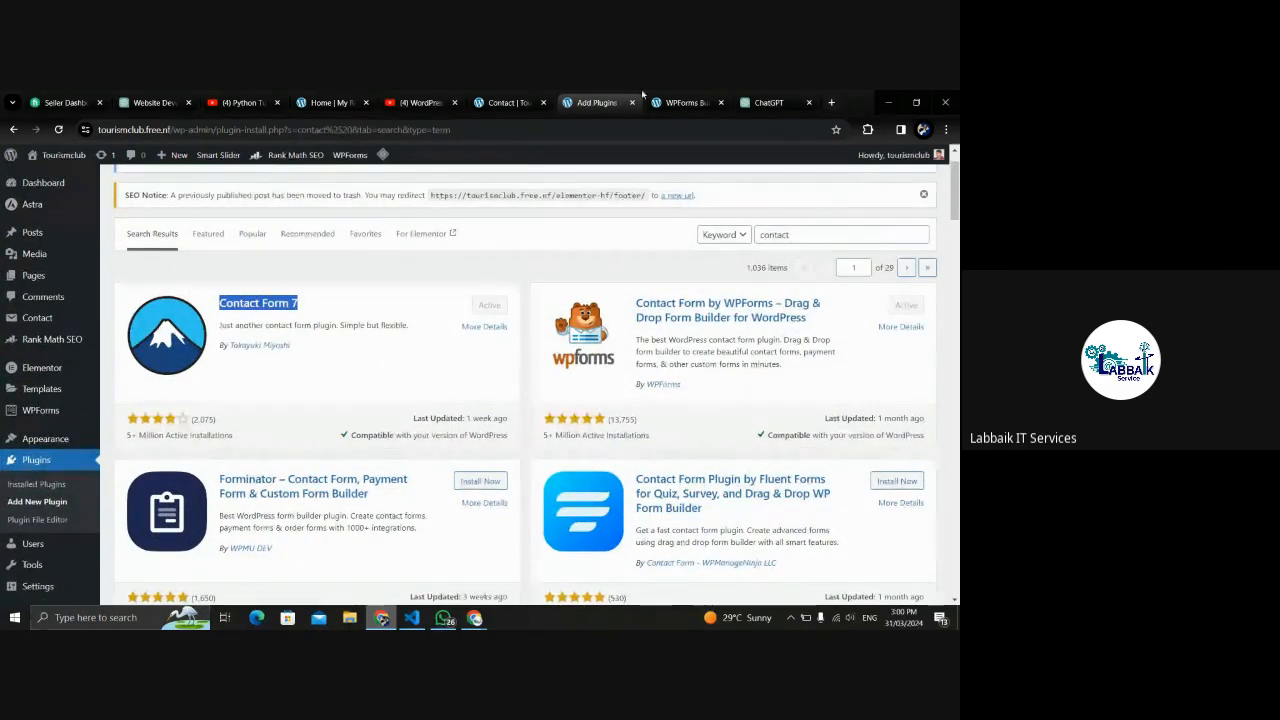
Inspect the fields of the contact form on the live Contact page.
{"action": "left_click", "coordinate": [686, 102]}
{"action": "left_click", "coordinate": [506, 95]}
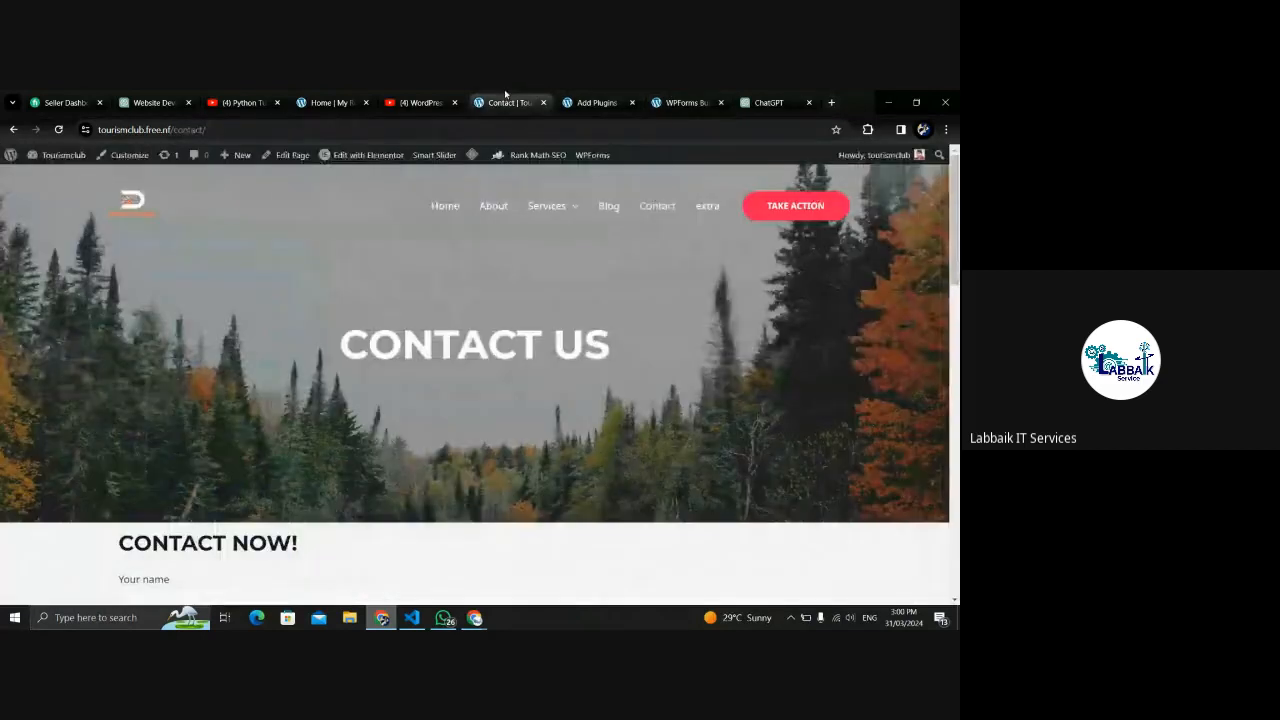
{"action": "left_click_drag", "start_coordinate": [955, 220], "coordinate": [957, 359]}
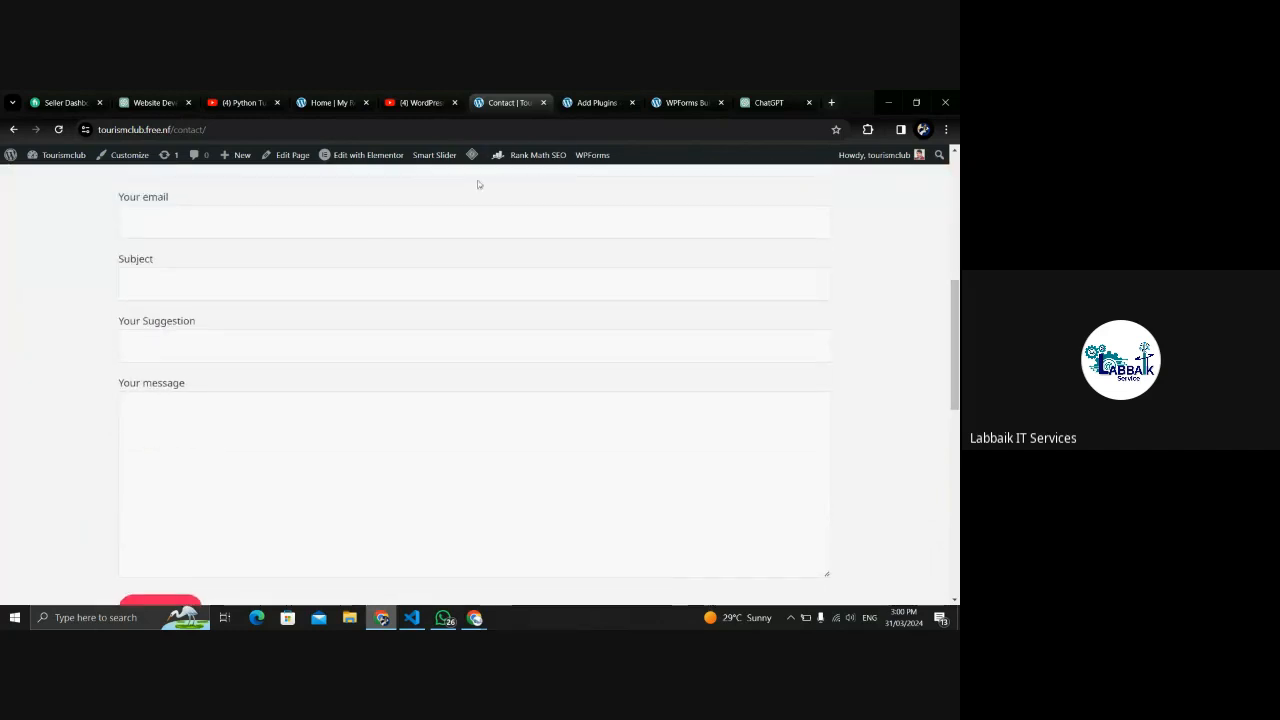
Examine the "Contact Form by WPForms" entry in the plugin search results.
{"action": "left_click", "coordinate": [600, 102]}
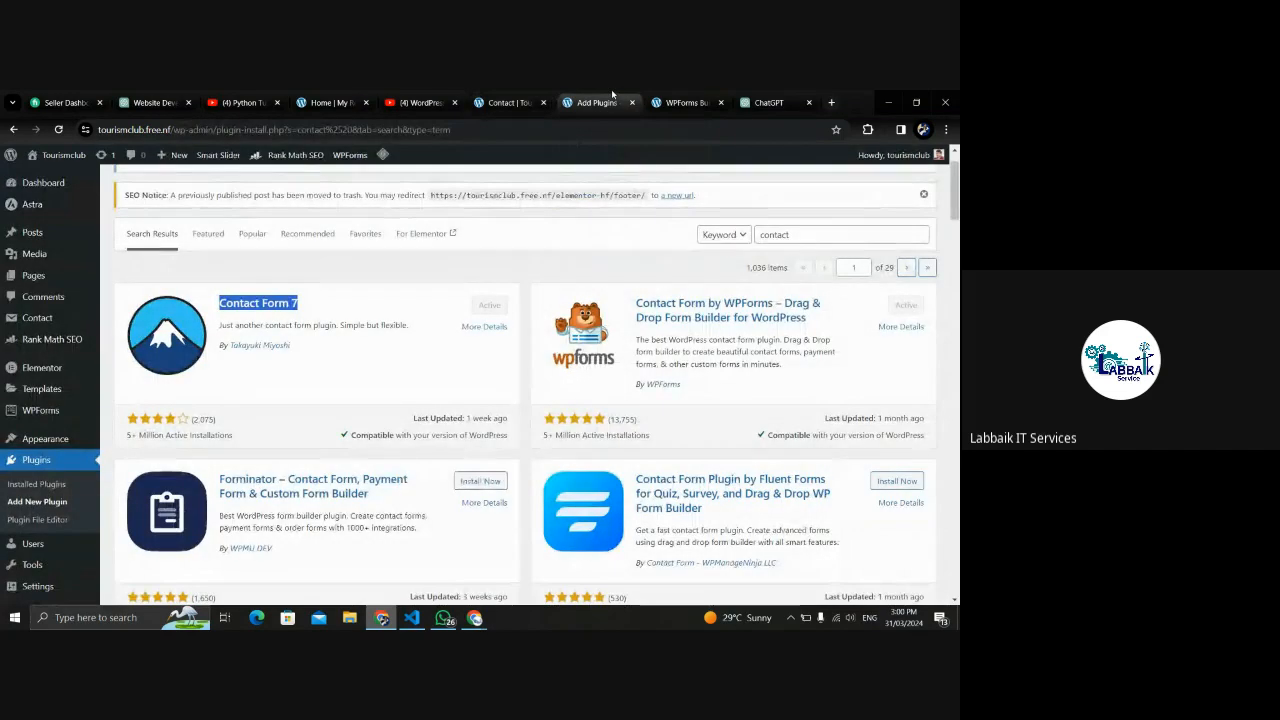
{"action": "left_click_drag", "start_coordinate": [635, 303], "coordinate": [828, 324]}
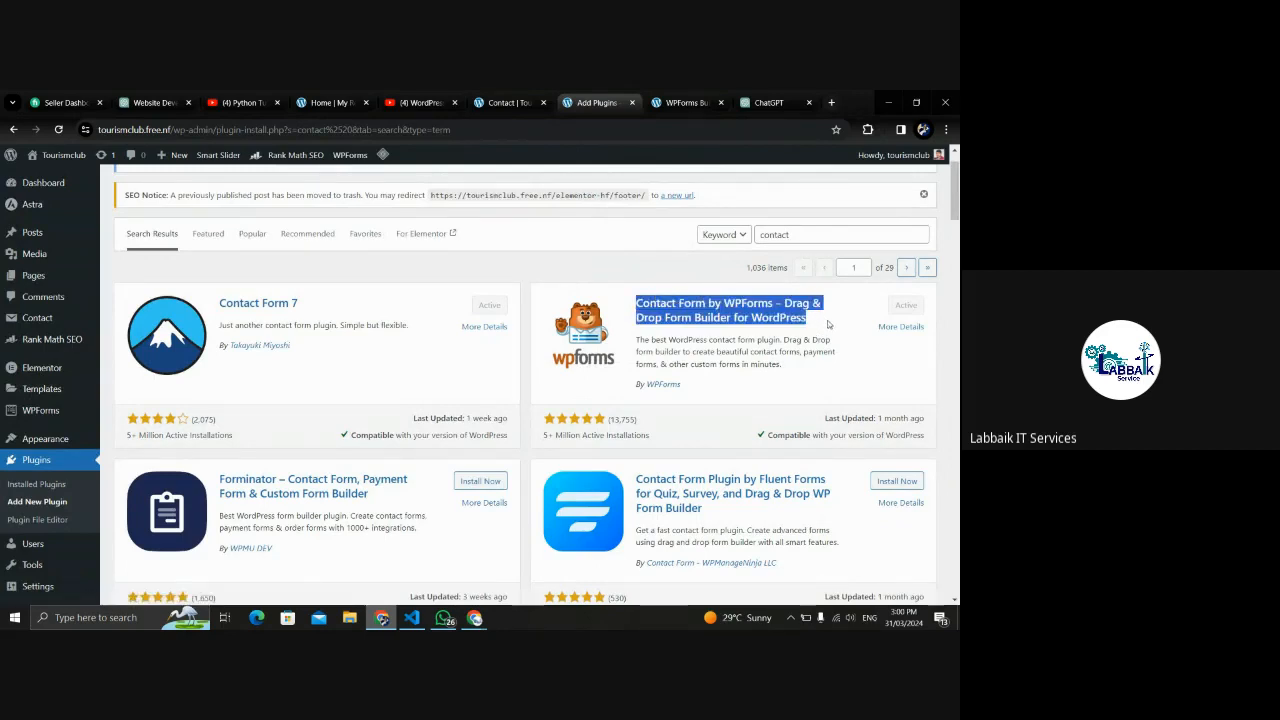
{"action": "left_click", "coordinate": [864, 398]}
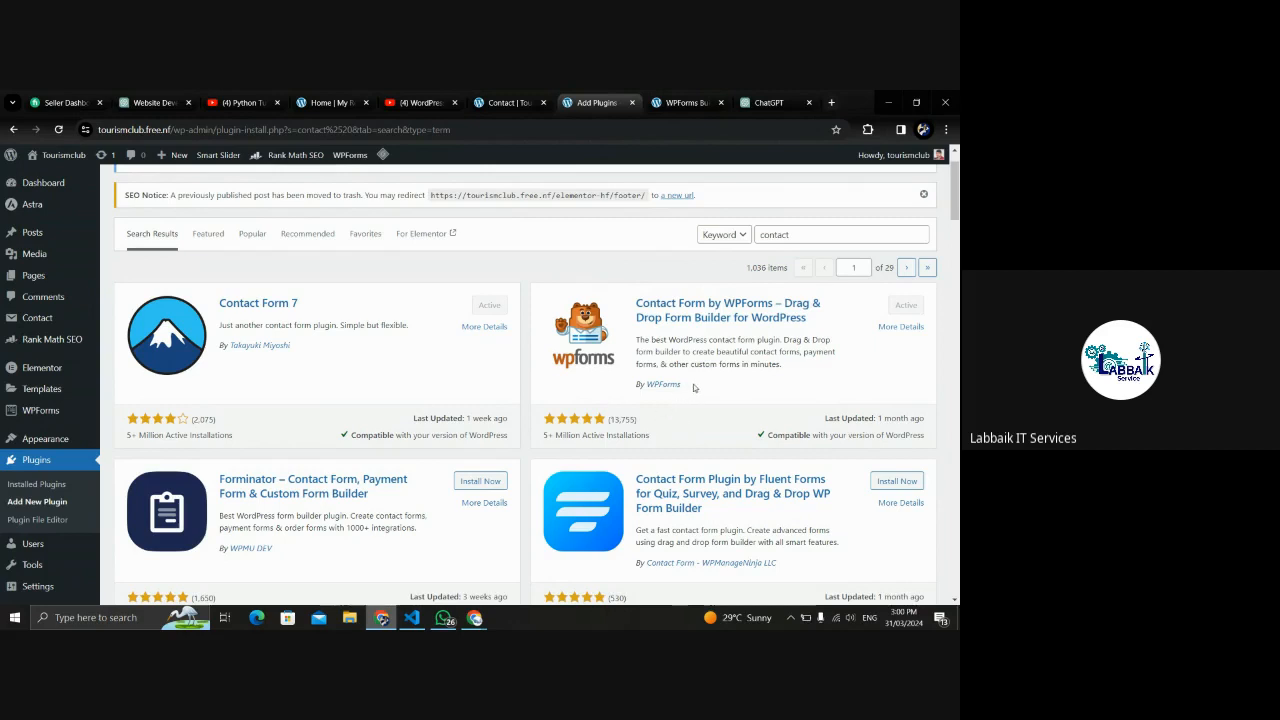
Compare the ratings and active installation figures of Contact Form by WPForms and Contact Form 7 in the plugin results.
{"action": "left_click_drag", "start_coordinate": [694, 388], "coordinate": [616, 390]}
{"action": "left_click_drag", "start_coordinate": [652, 437], "coordinate": [547, 444]}
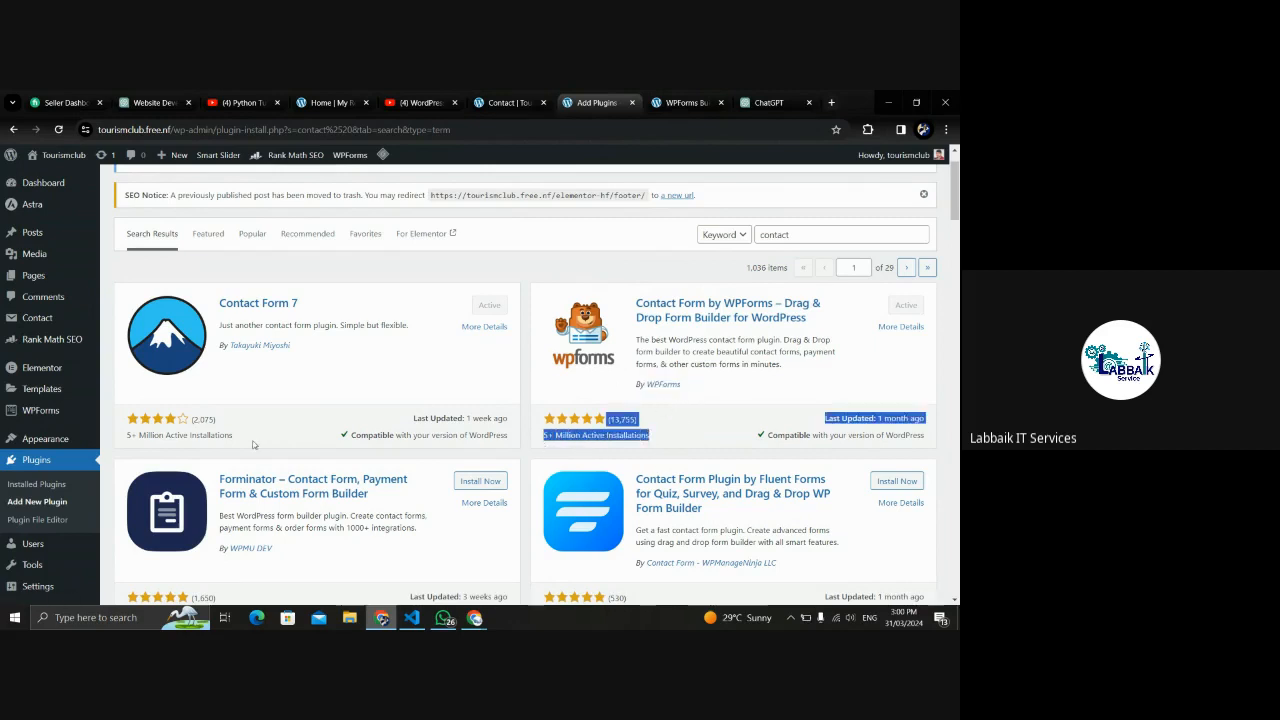
{"action": "left_click_drag", "start_coordinate": [253, 444], "coordinate": [136, 437]}
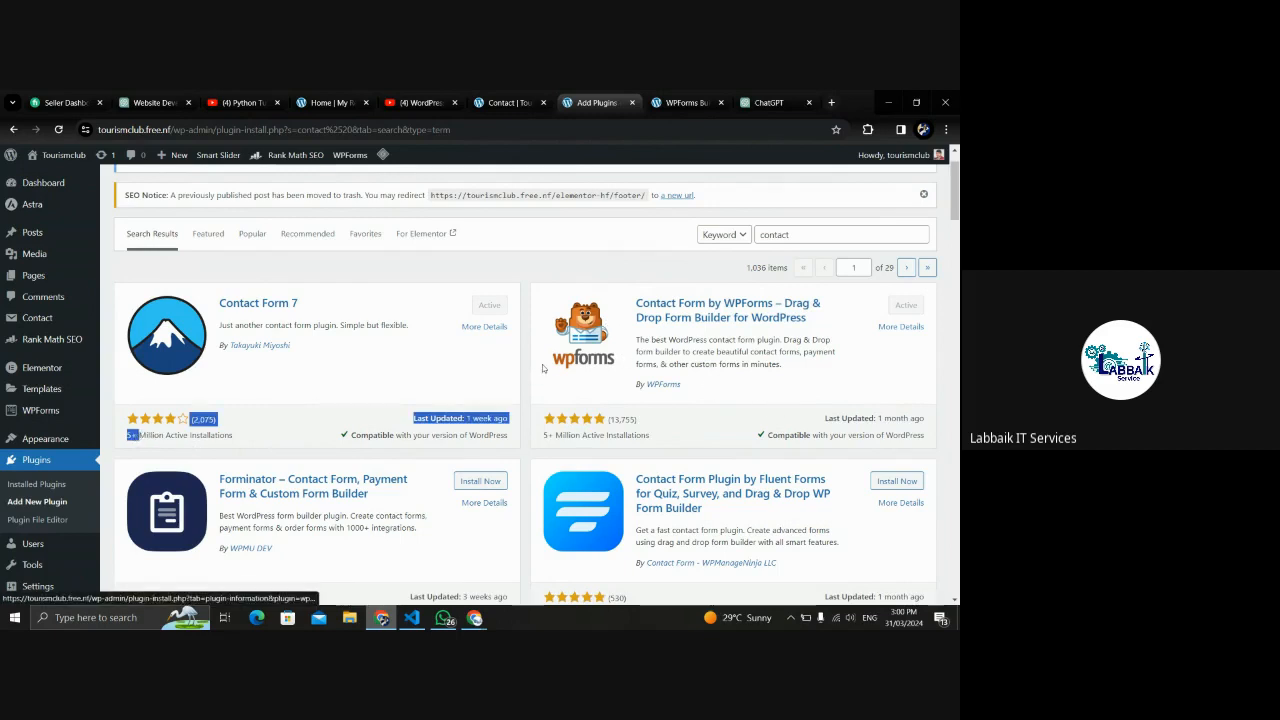
Leave the Simple Contact Form editor without saving and start a new WPForms form at the template selection page.
{"action": "left_click", "coordinate": [686, 102]}
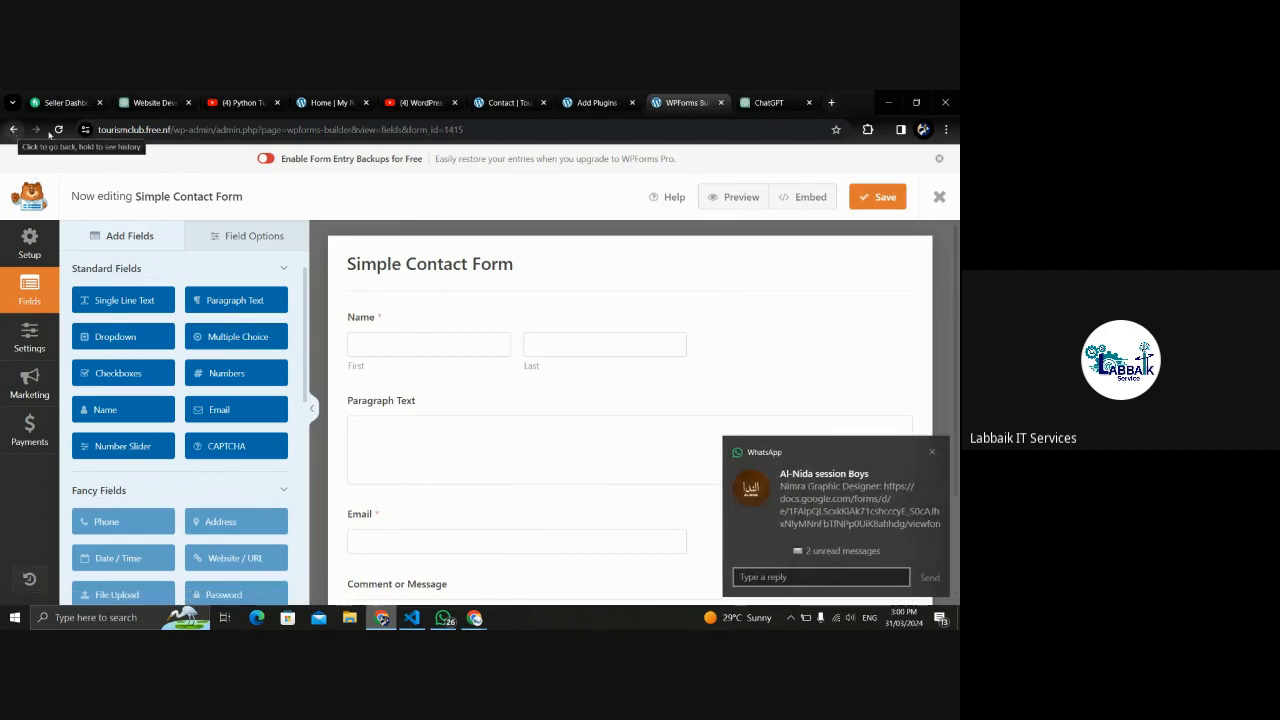
{"action": "left_click", "coordinate": [12, 129]}
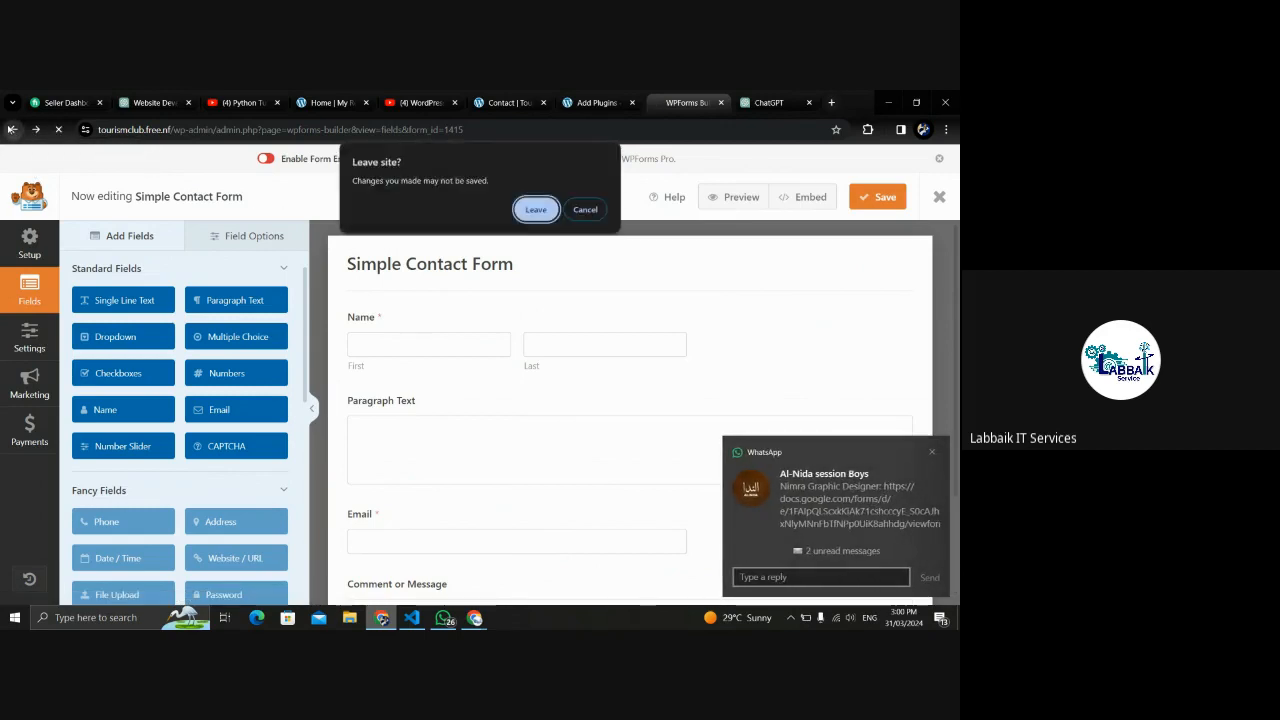
{"action": "left_click", "coordinate": [535, 208]}
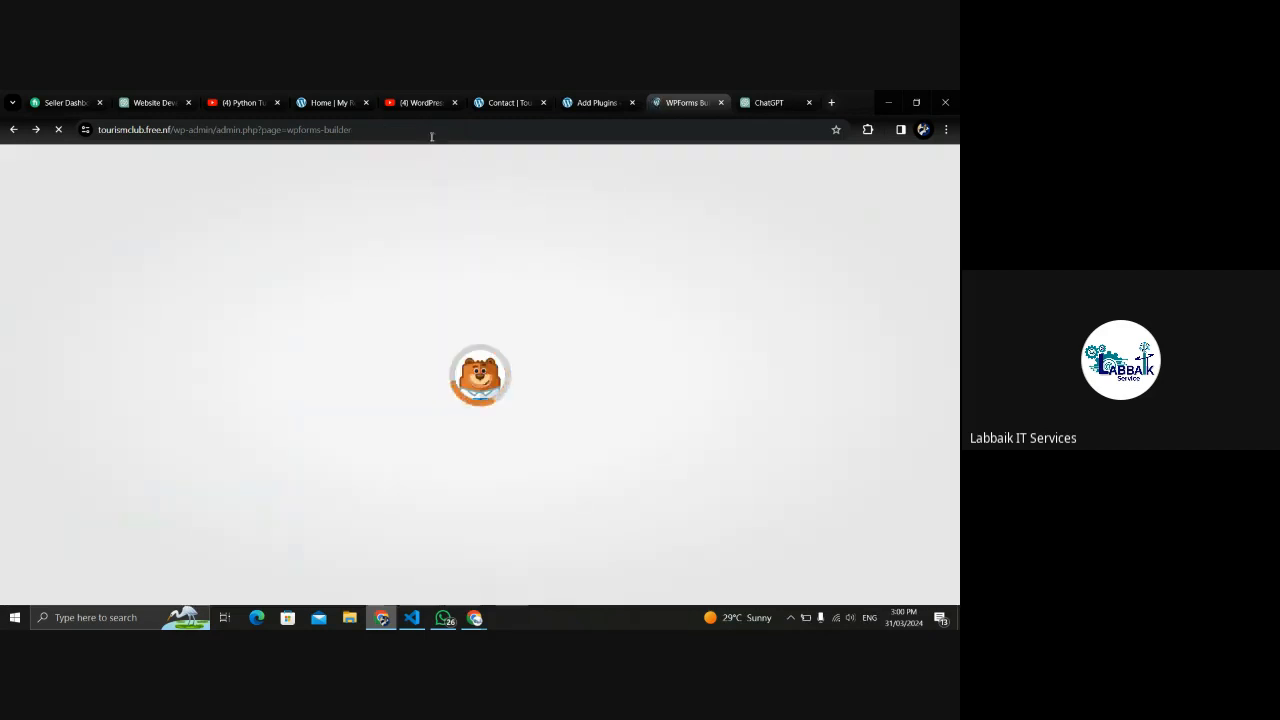
{"action": "left_click", "coordinate": [406, 129]}
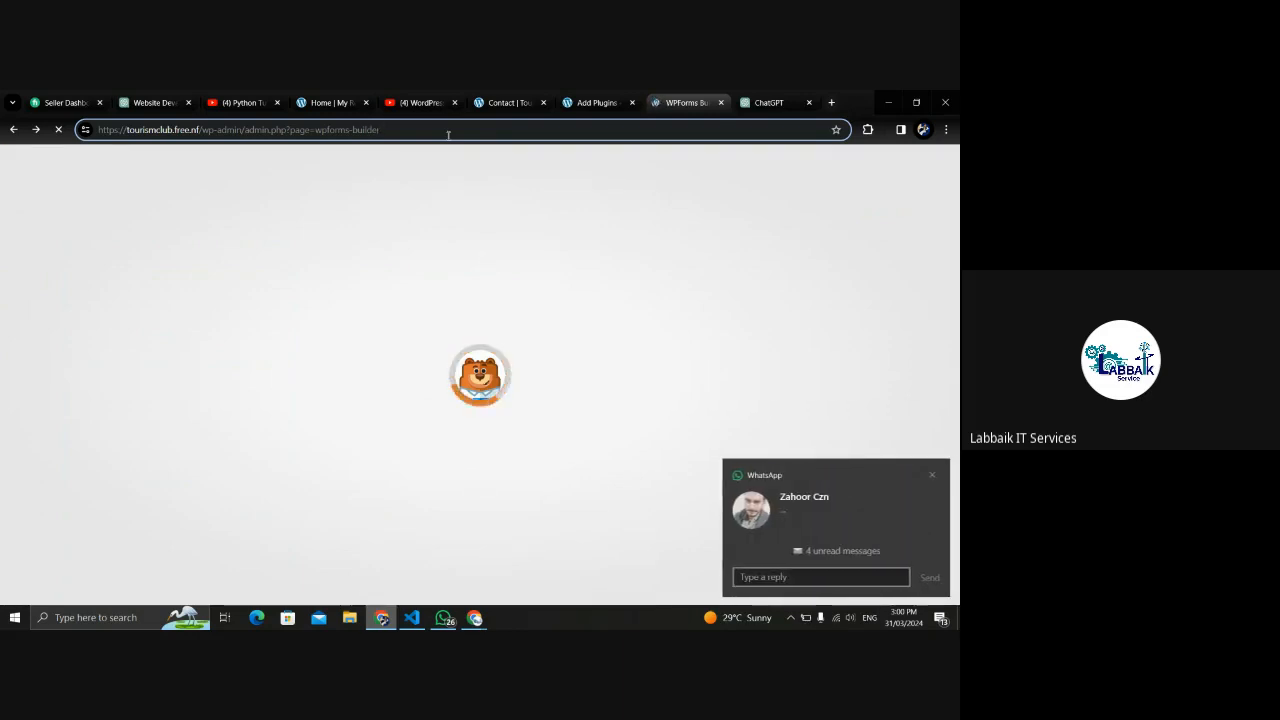
{"action": "left_click", "coordinate": [932, 475]}
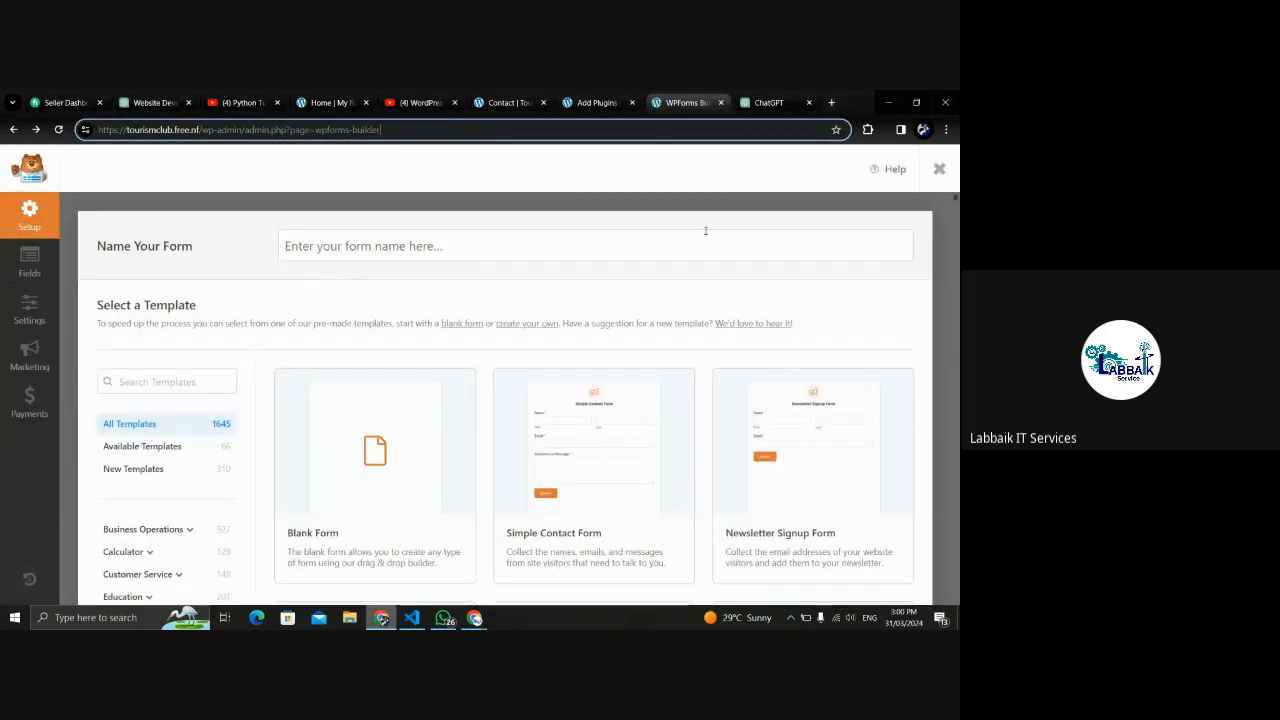
{"action": "left_click", "coordinate": [14, 130]}
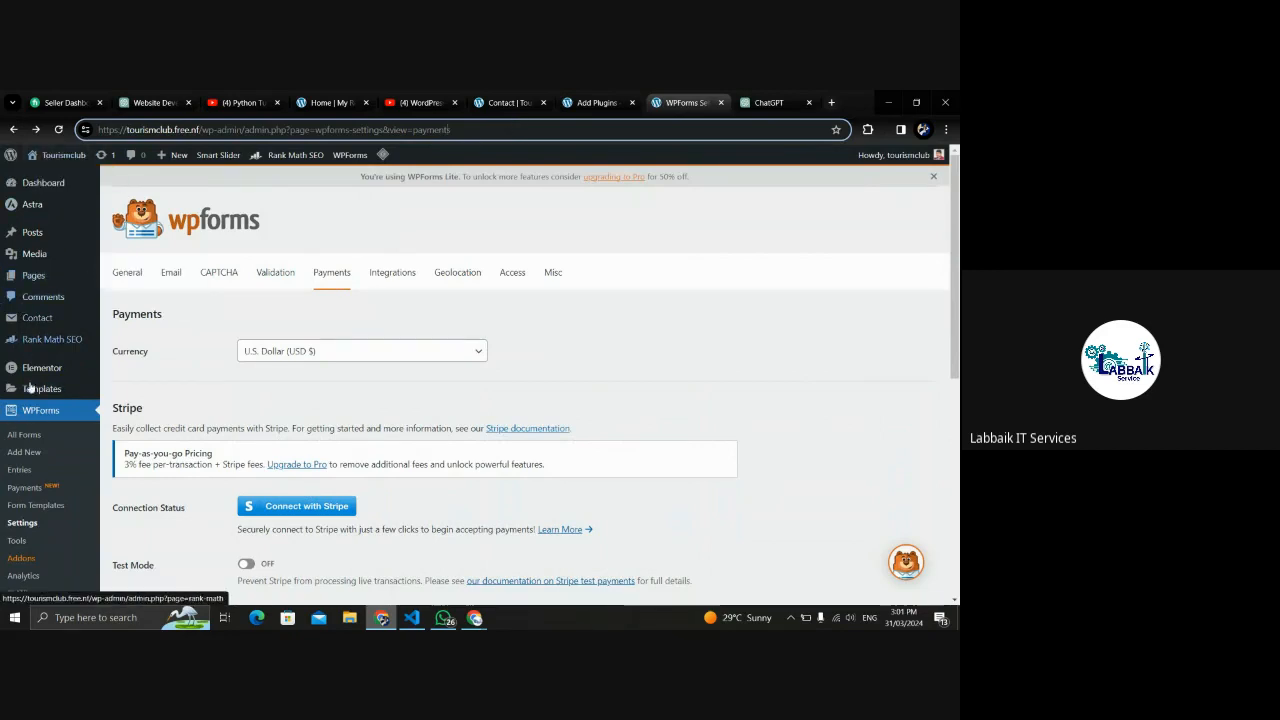
{"action": "left_click", "coordinate": [22, 414]}
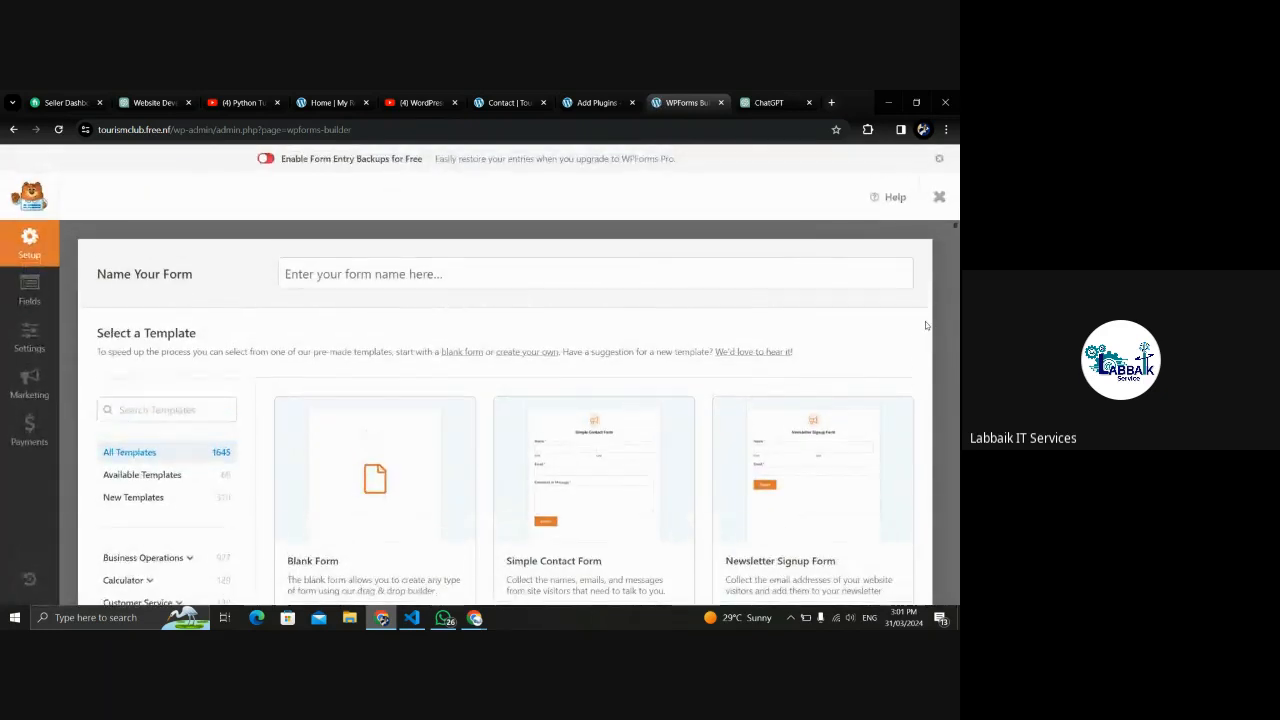
Browse the WPForms template library to examine the available pre-made form templates.
{"action": "scroll", "coordinate": [958, 412], "scroll_direction": "down", "scroll_amount": 3}
{"action": "scroll", "coordinate": [958, 412], "scroll_direction": "down", "scroll_amount": 2}
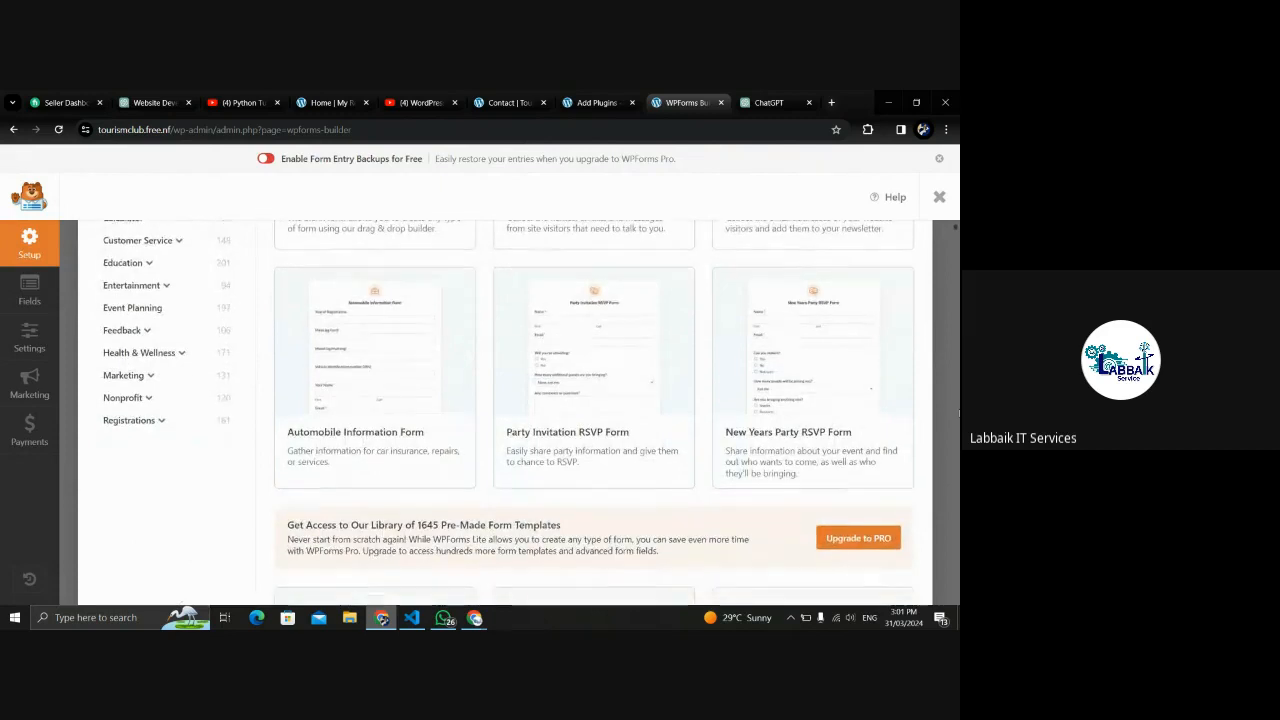
{"action": "scroll", "coordinate": [958, 412], "scroll_direction": "up", "scroll_amount": 4}
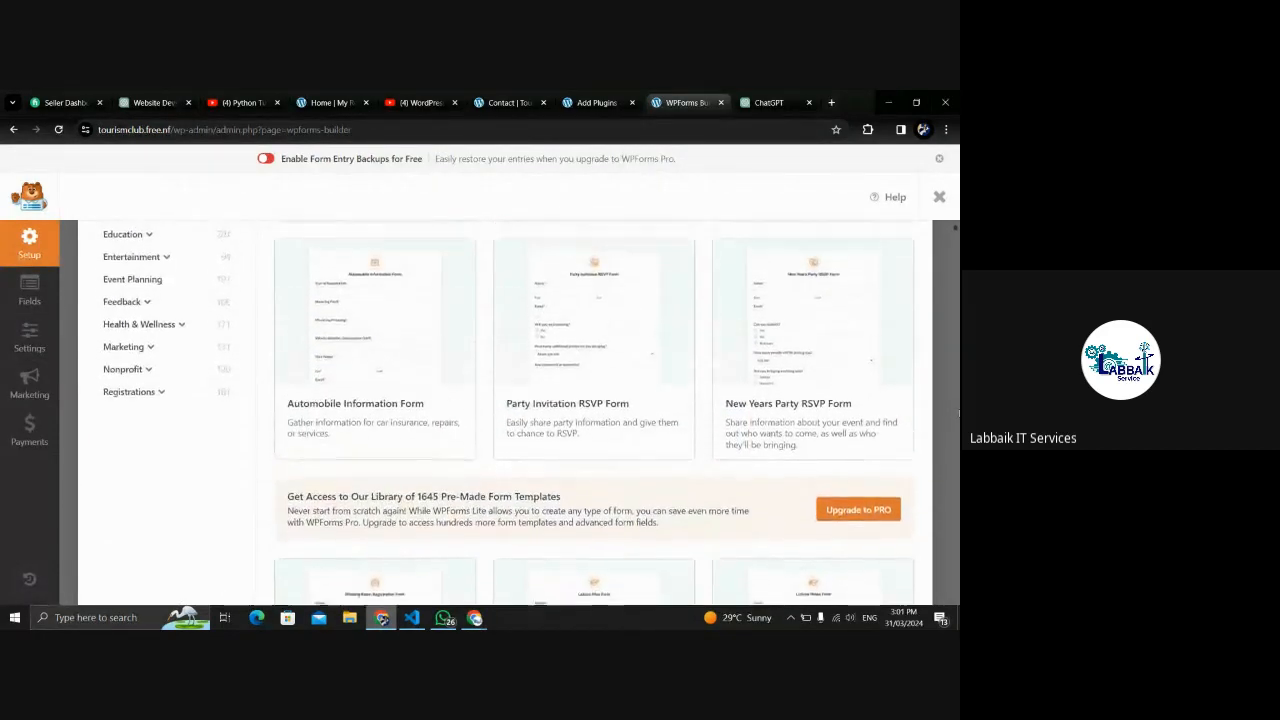
{"action": "scroll", "coordinate": [958, 412], "scroll_direction": "up", "scroll_amount": 3}
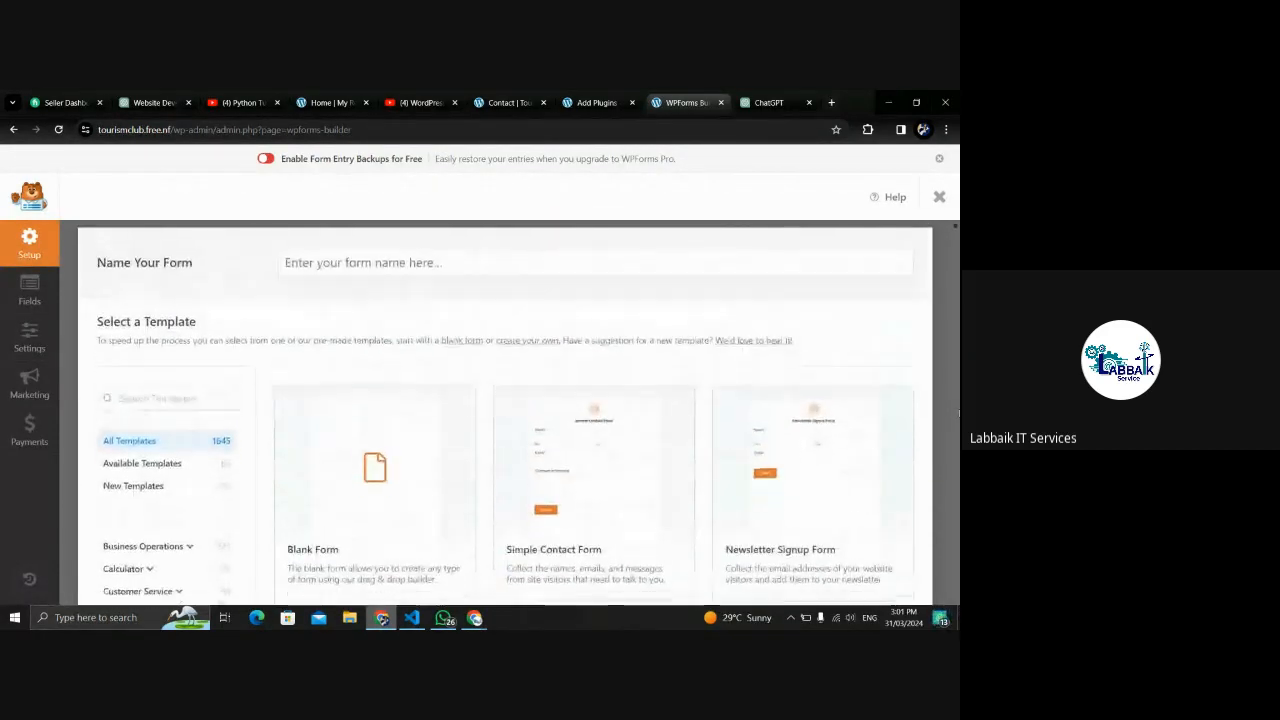
{"action": "scroll", "coordinate": [958, 412], "scroll_direction": "down", "scroll_amount": 2}
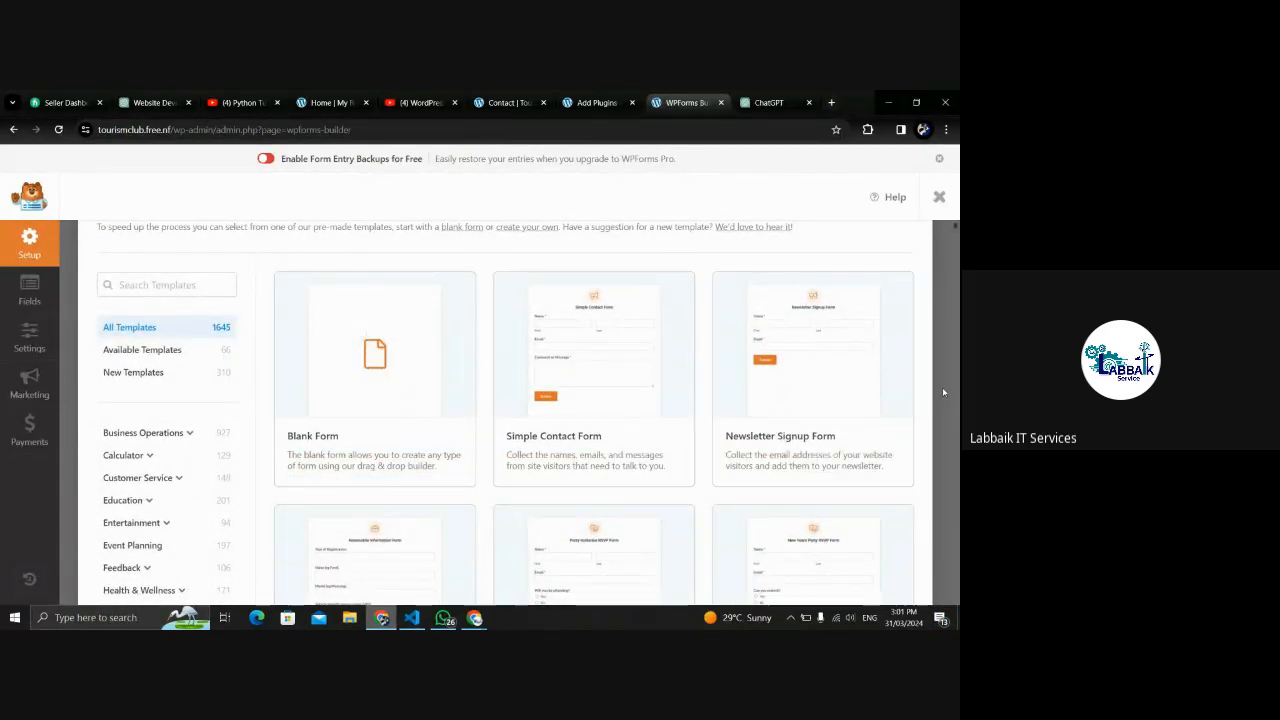
{"action": "scroll", "coordinate": [942, 392], "scroll_direction": "down", "scroll_amount": 3}
{"action": "scroll", "coordinate": [942, 387], "scroll_direction": "down", "scroll_amount": 3}
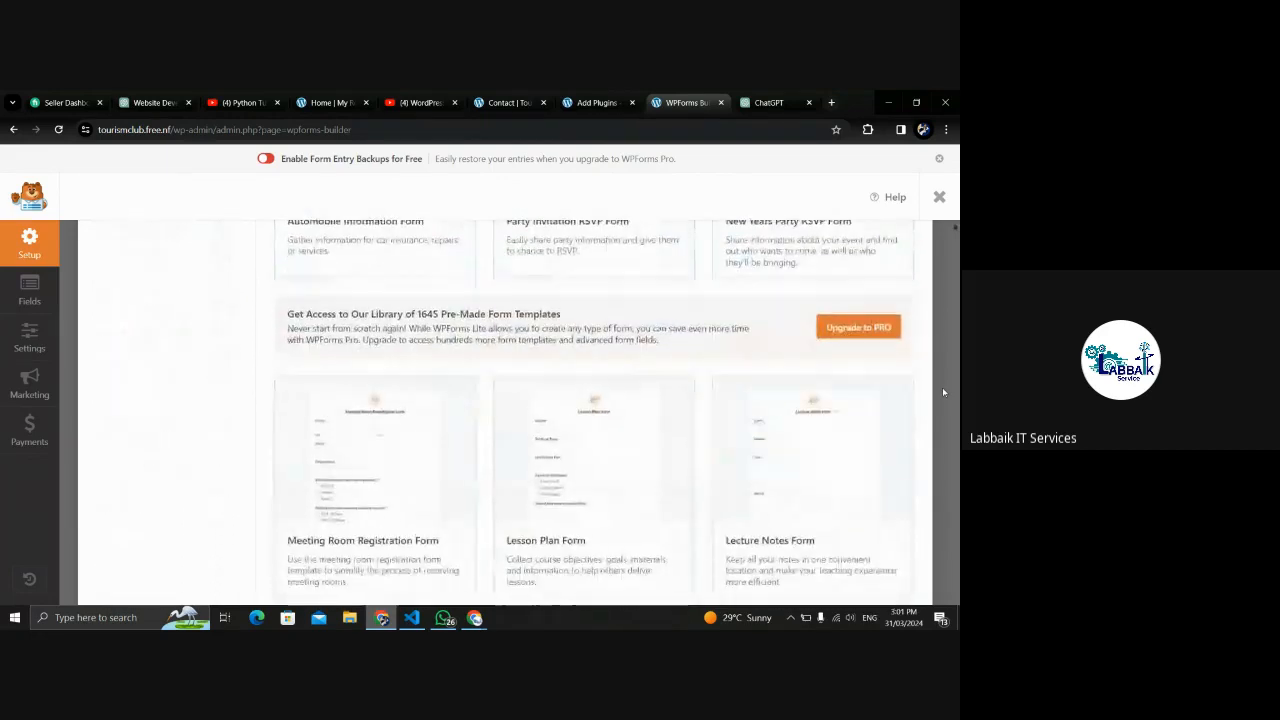
{"action": "scroll", "coordinate": [944, 380], "scroll_direction": "up", "scroll_amount": 3}
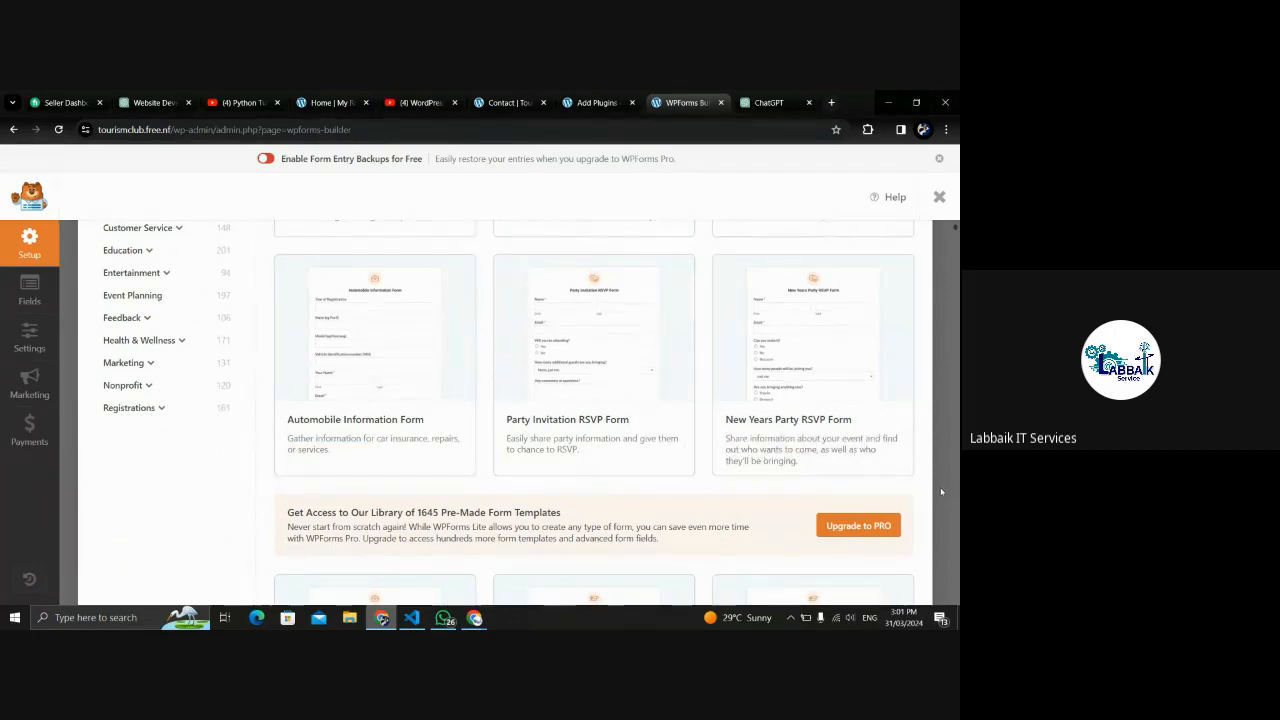
{"action": "scroll", "coordinate": [941, 492], "scroll_direction": "down", "scroll_amount": 4}
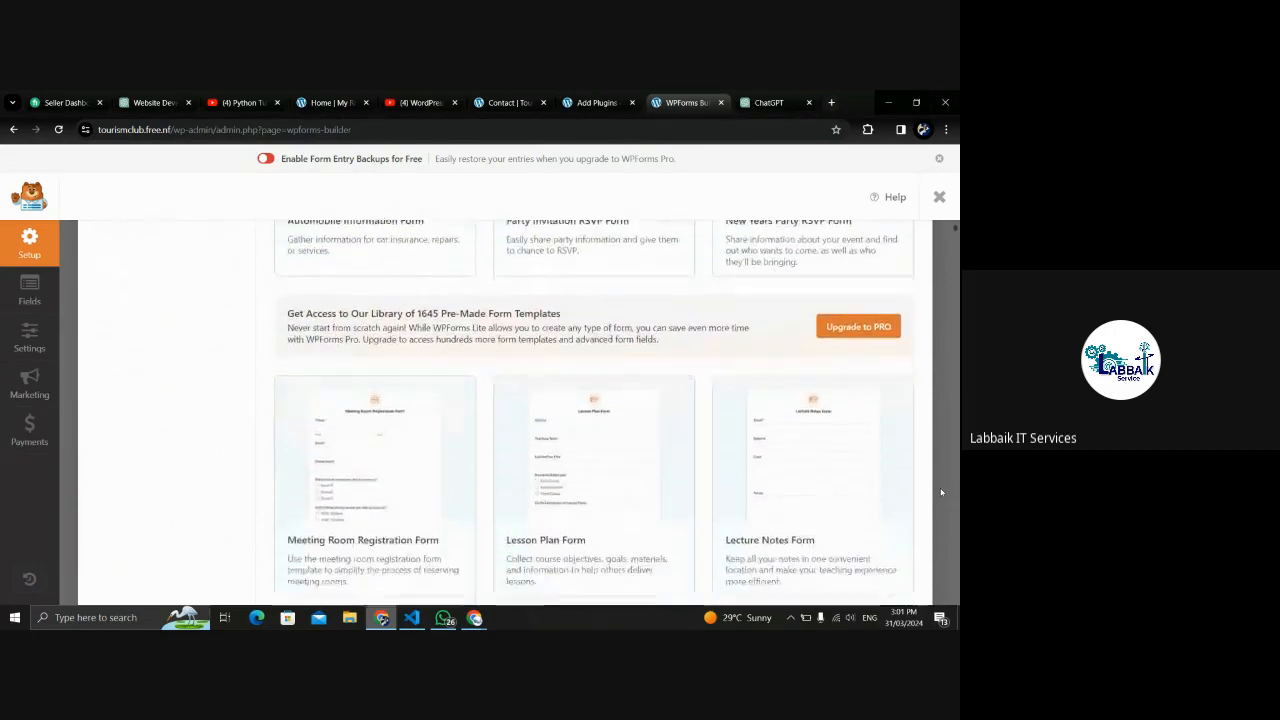
{"action": "scroll", "coordinate": [941, 492], "scroll_direction": "down", "scroll_amount": 2}
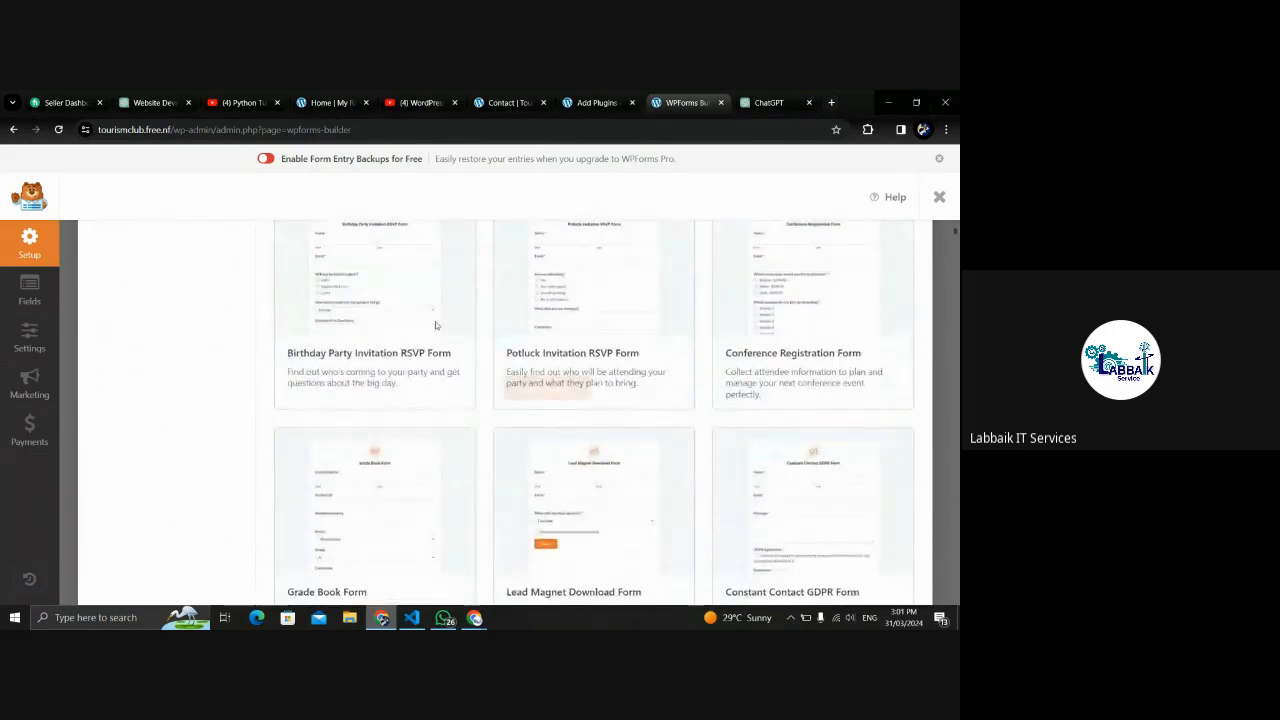
{"action": "mouse_move", "coordinate": [343, 283]}
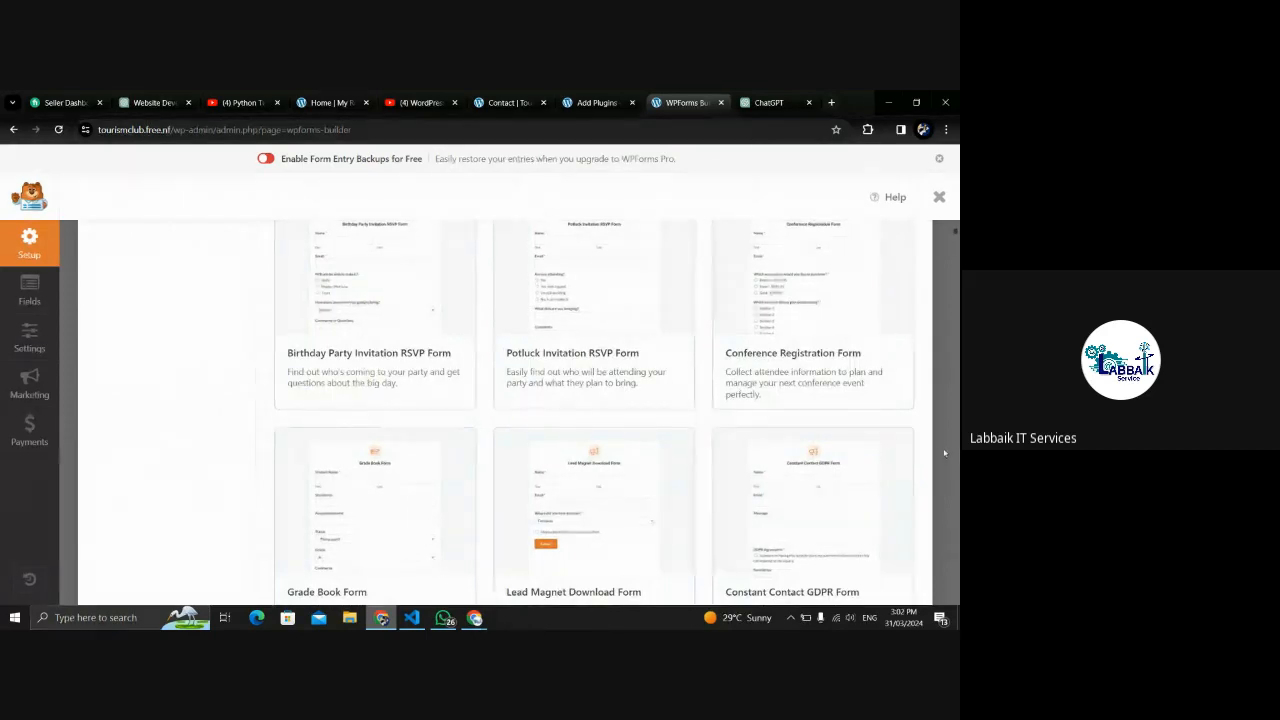
{"action": "scroll", "coordinate": [948, 452], "scroll_direction": "up", "scroll_amount": 2}
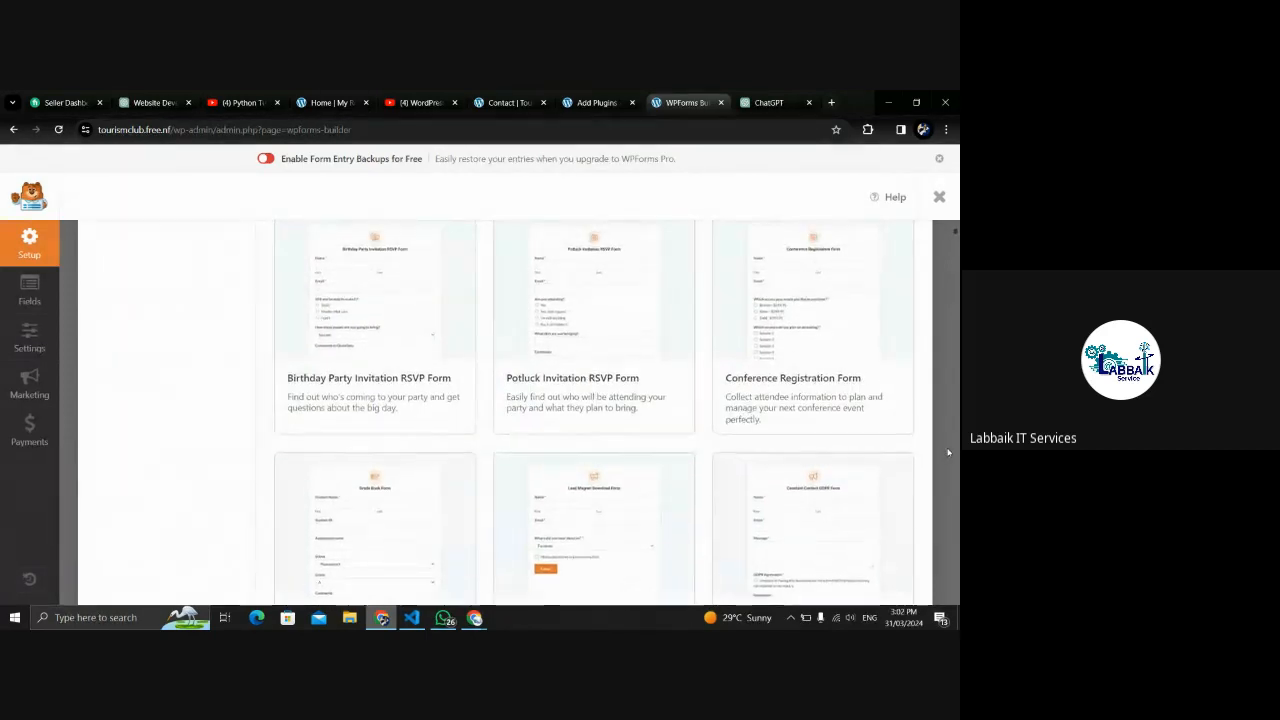
{"action": "scroll", "coordinate": [948, 452], "scroll_direction": "up", "scroll_amount": 10}
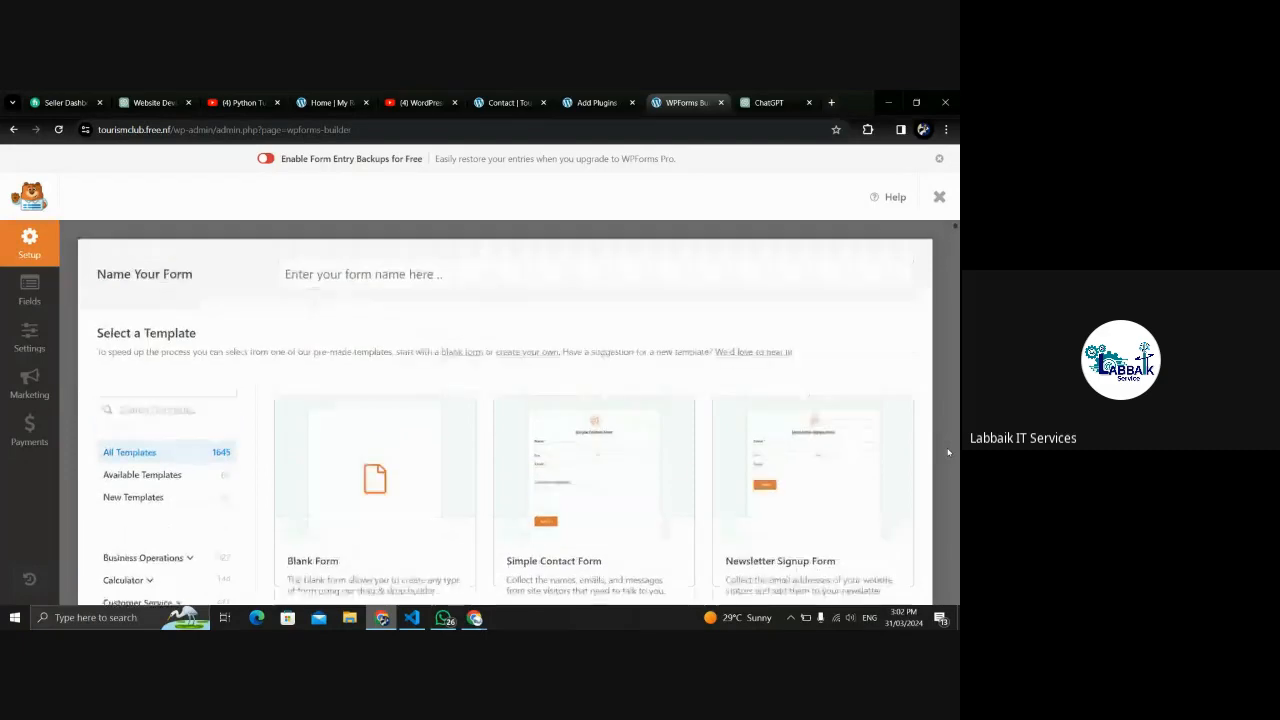
Create a new form from the Simple Contact Form template.
{"action": "scroll", "coordinate": [948, 452], "scroll_direction": "down", "scroll_amount": 1}
{"action": "mouse_move", "coordinate": [551, 452]}
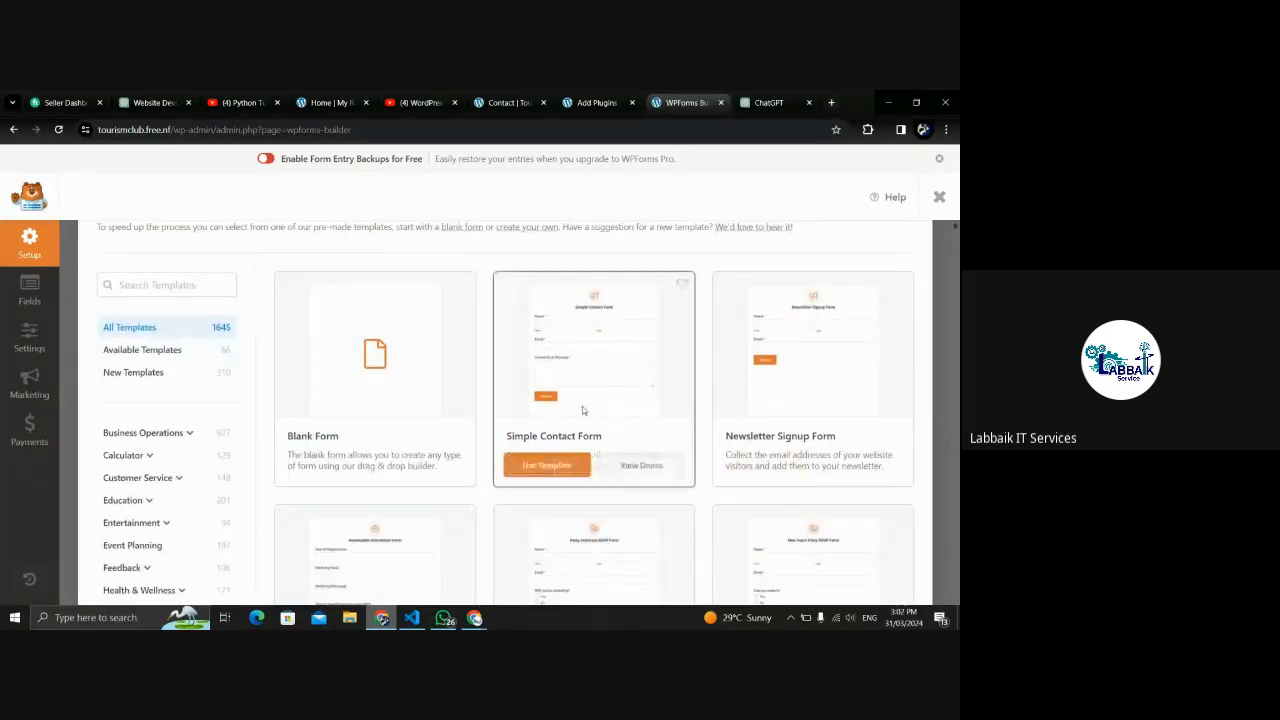
{"action": "left_click", "coordinate": [565, 465]}
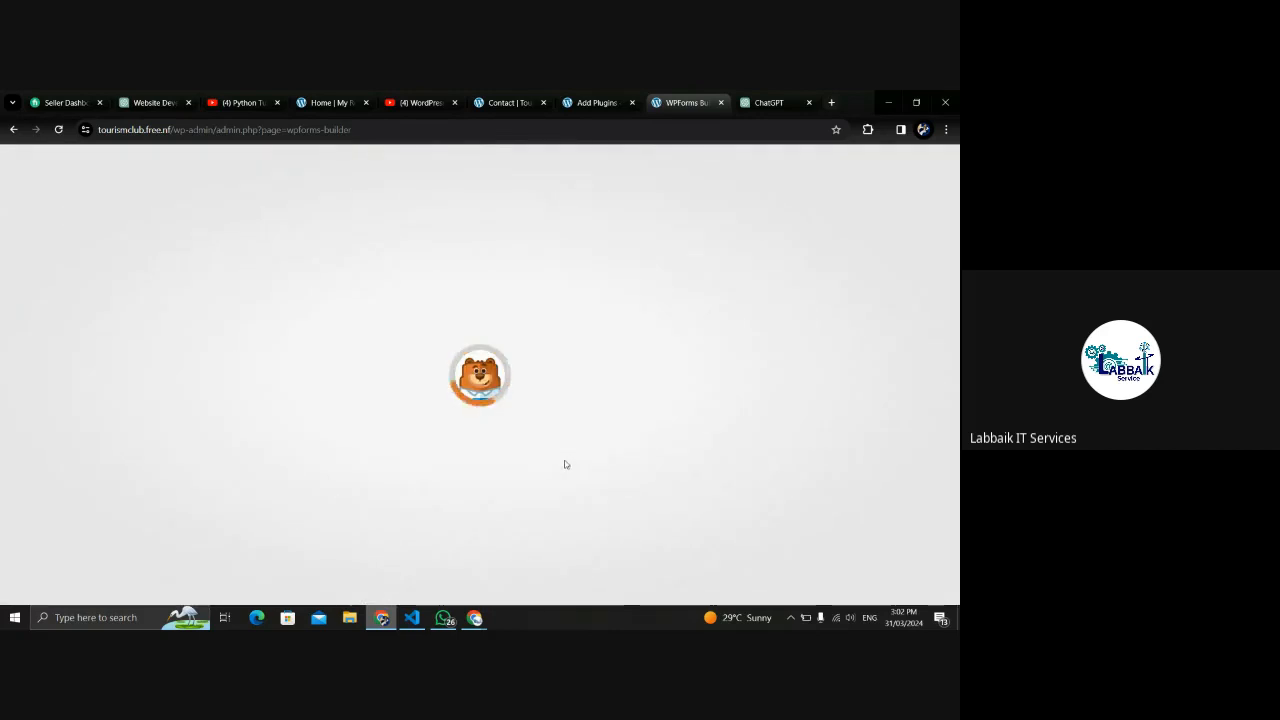
{"action": "double_click", "coordinate": [421, 127]}
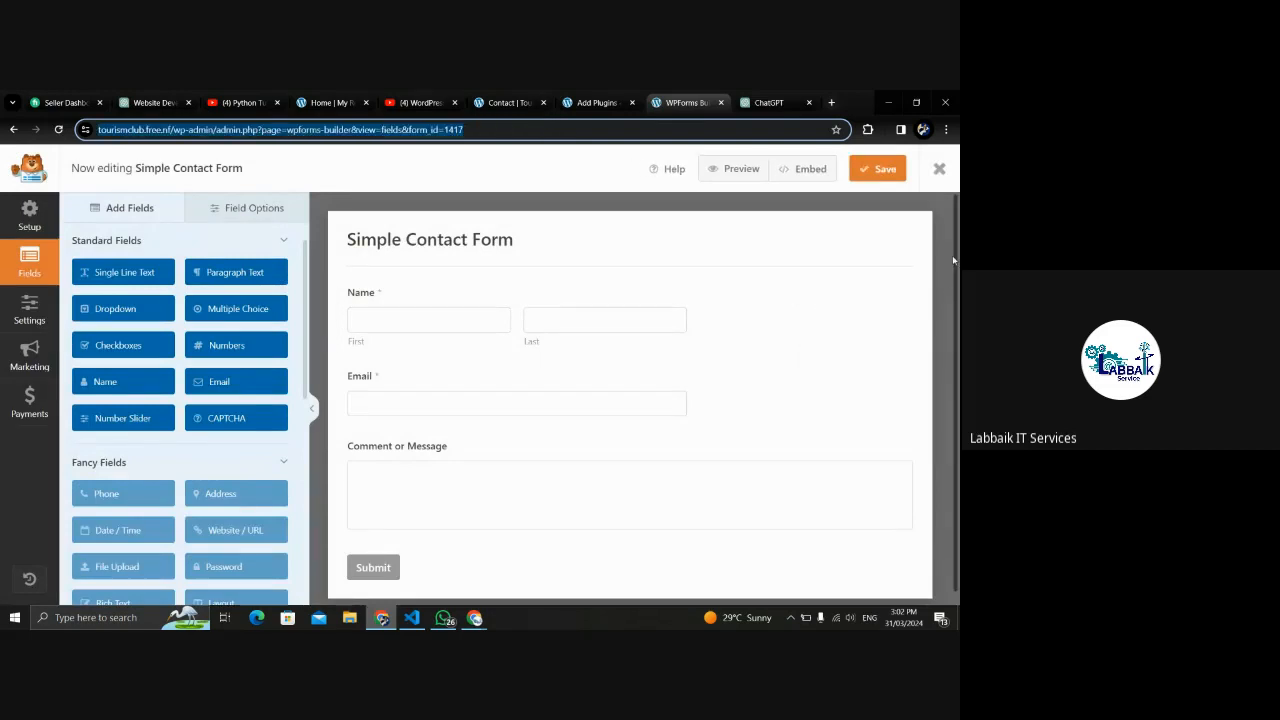
Inspect the field options of the Name, Email, and Comment or Message fields in the new form.
{"action": "left_click", "coordinate": [385, 344]}
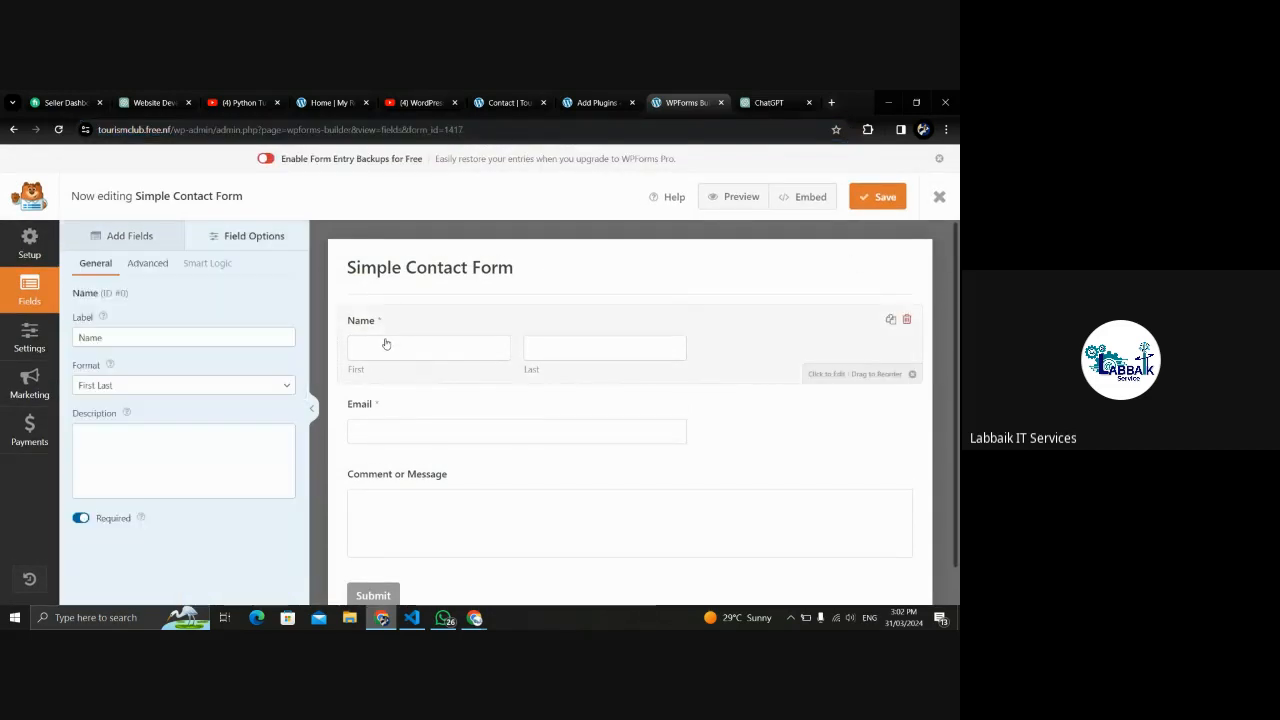
{"action": "left_click", "coordinate": [400, 430]}
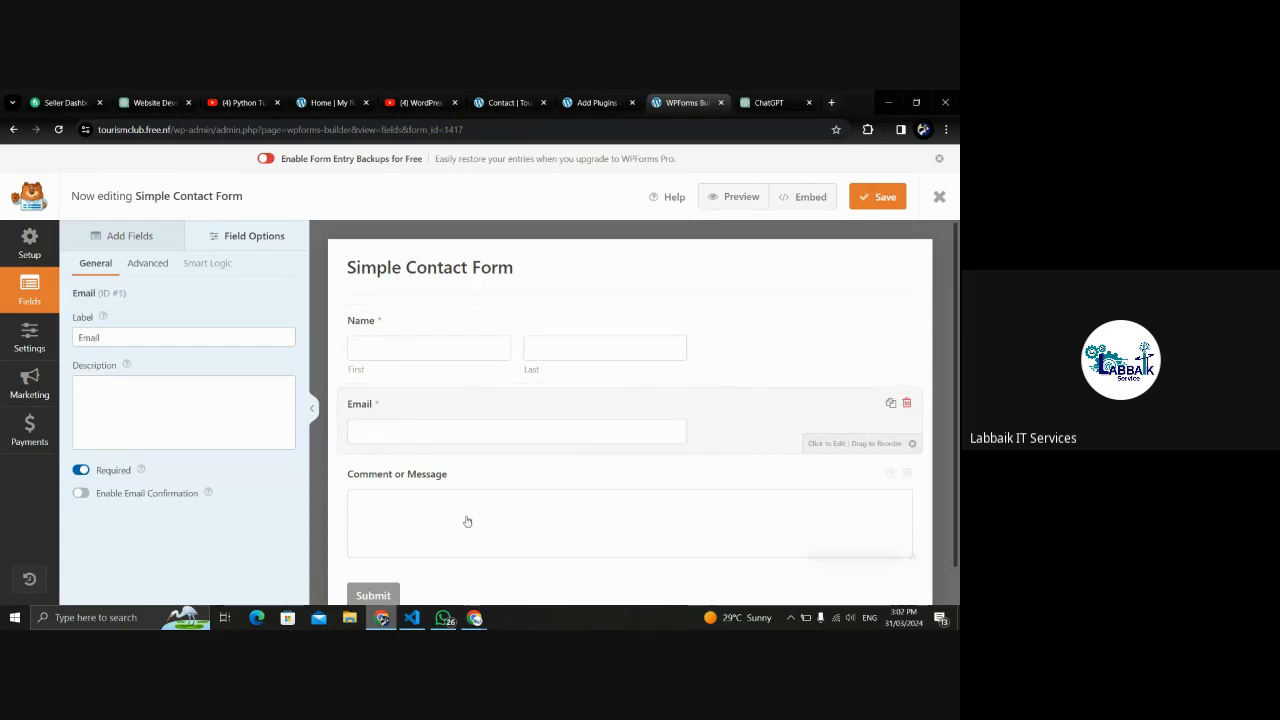
{"action": "left_click", "coordinate": [466, 520]}
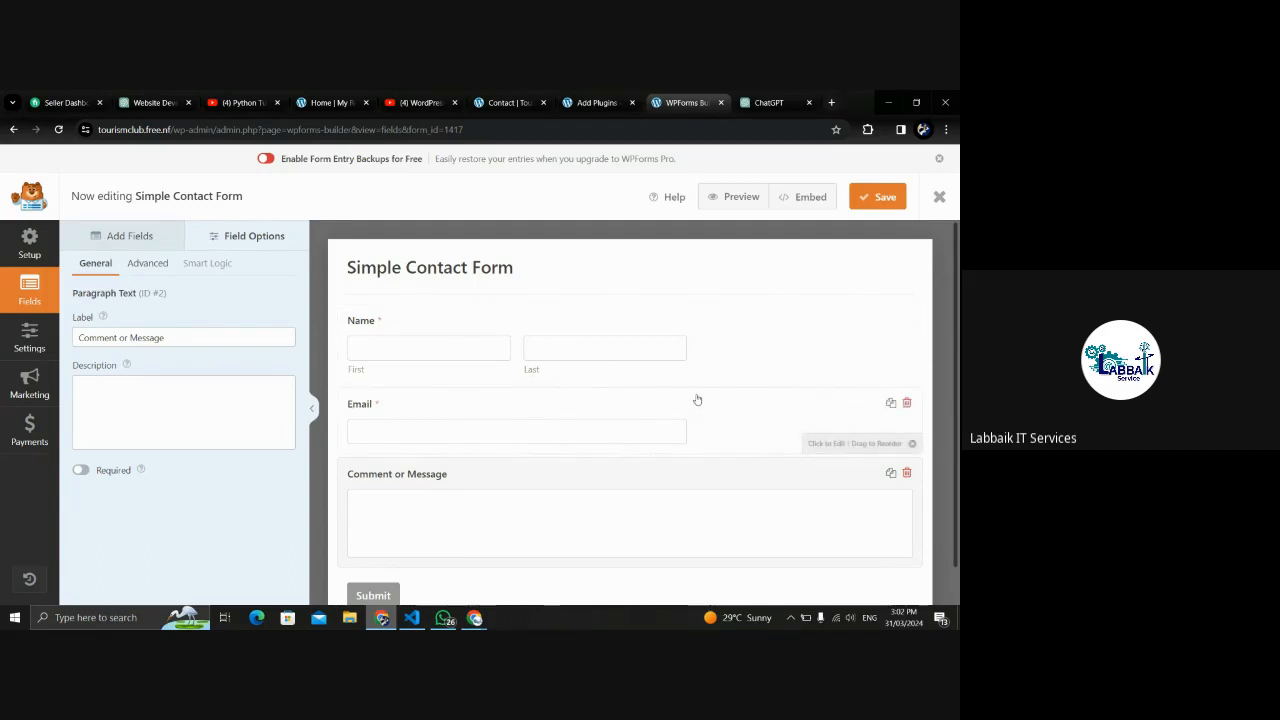
Delete the form's Email field and add a fresh Email field between Name and Comment or Message.
{"action": "left_click", "coordinate": [906, 402]}
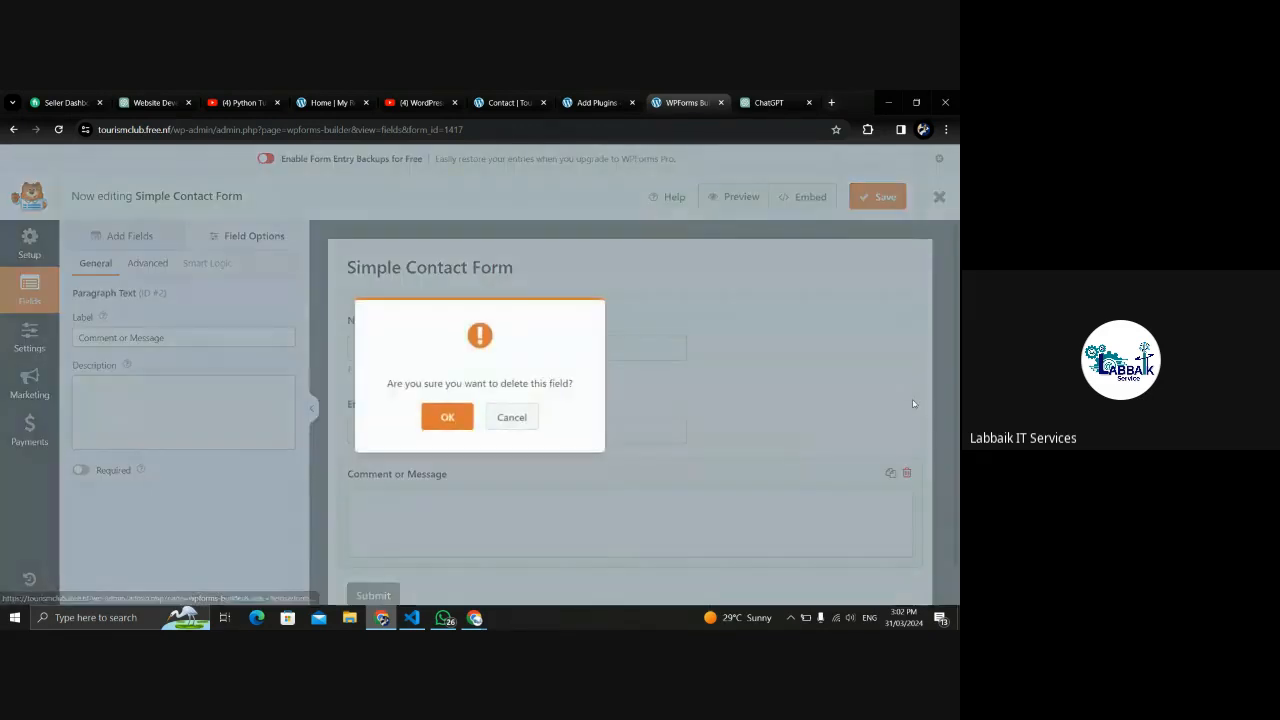
{"action": "left_click", "coordinate": [441, 411]}
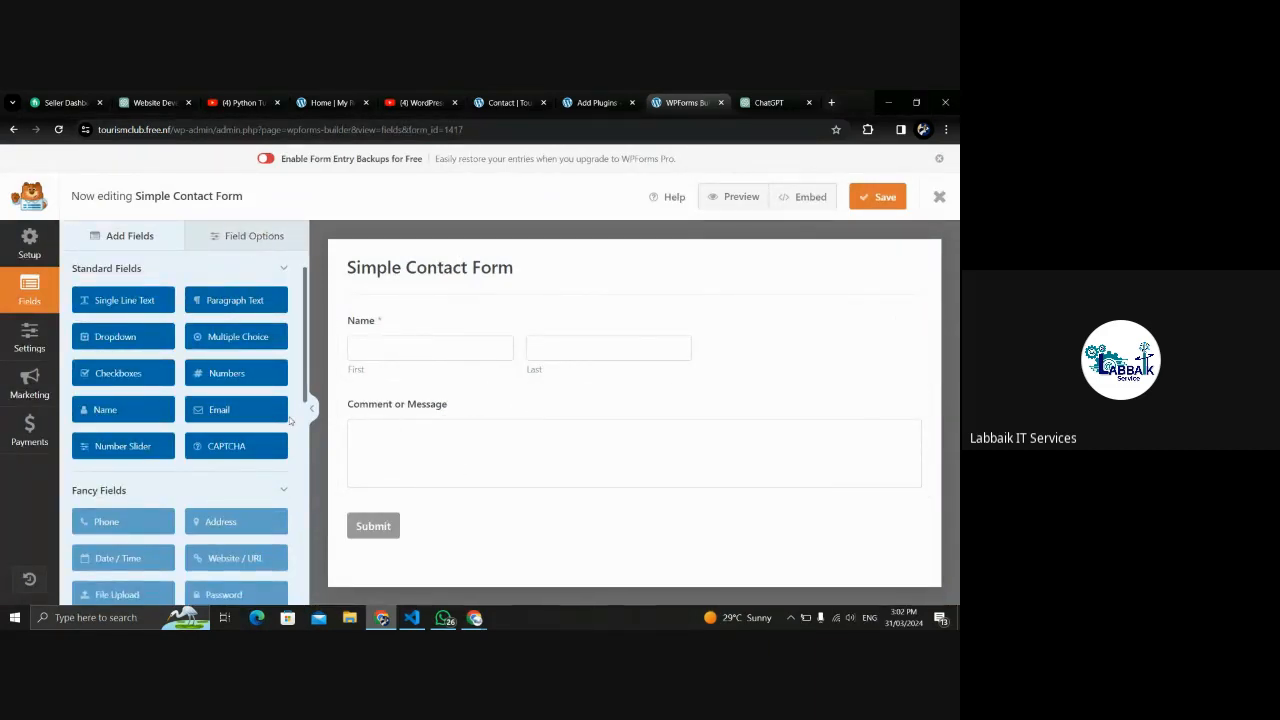
{"action": "left_click_drag", "start_coordinate": [231, 412], "coordinate": [391, 413]}
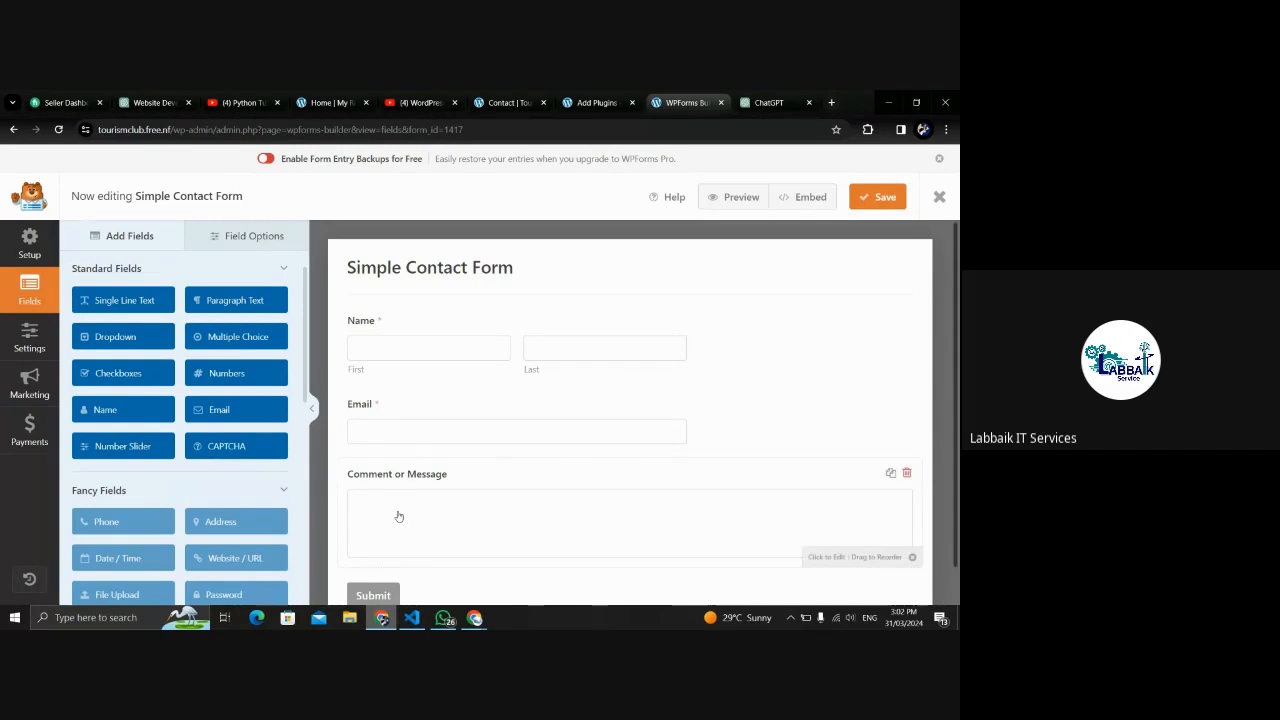
Try to add a CAPTCHA field, and insert a Dropdown field between Email and Comment or Message.
{"action": "left_click", "coordinate": [218, 447]}
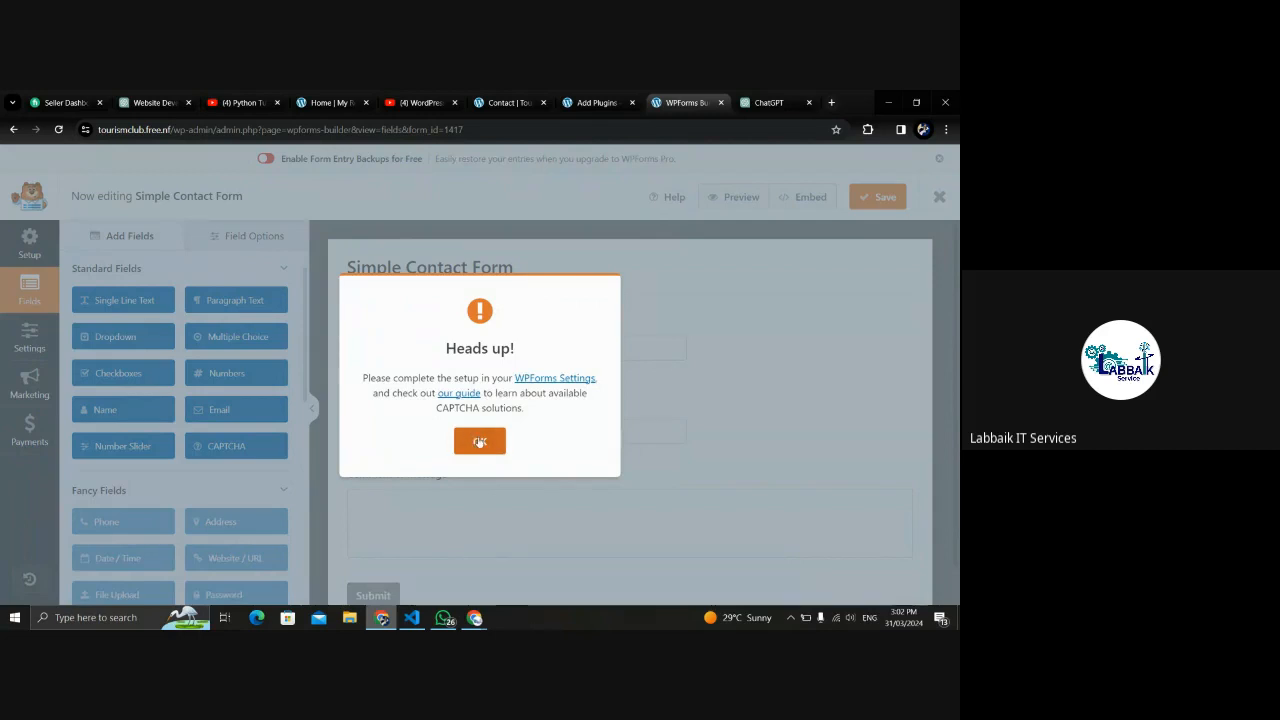
{"action": "left_click", "coordinate": [479, 440]}
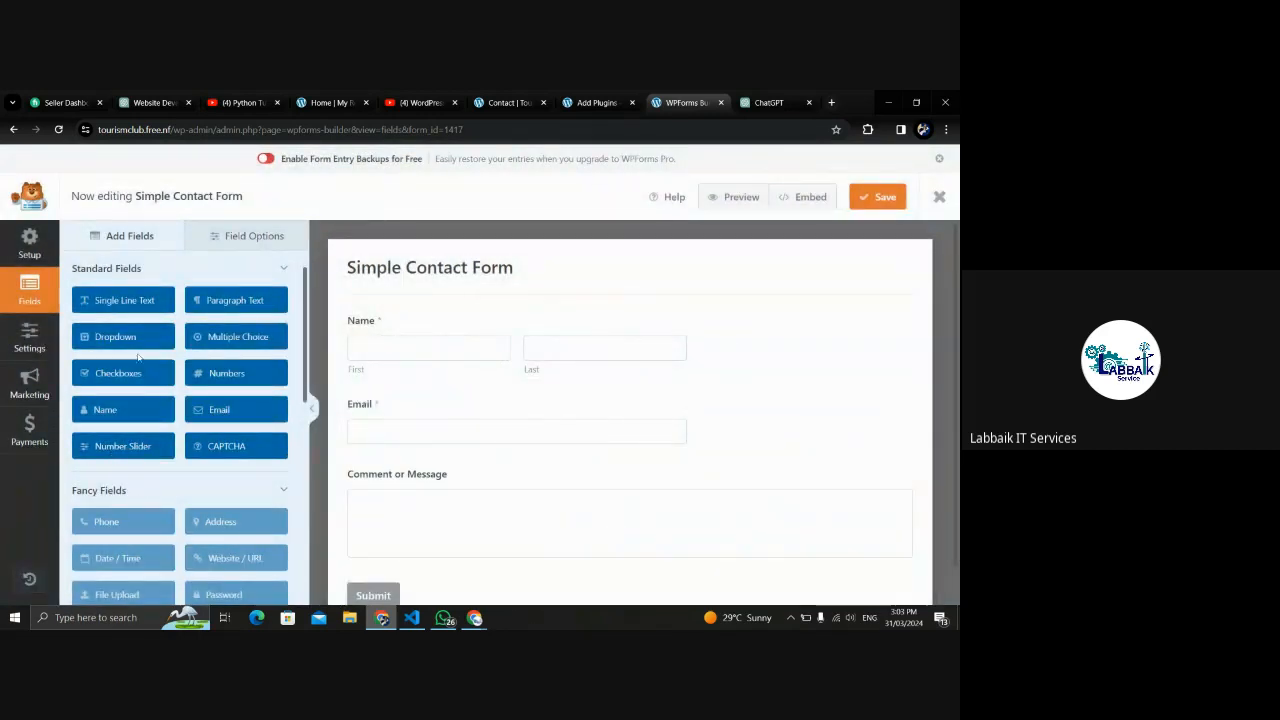
{"action": "left_click_drag", "start_coordinate": [116, 337], "coordinate": [381, 480]}
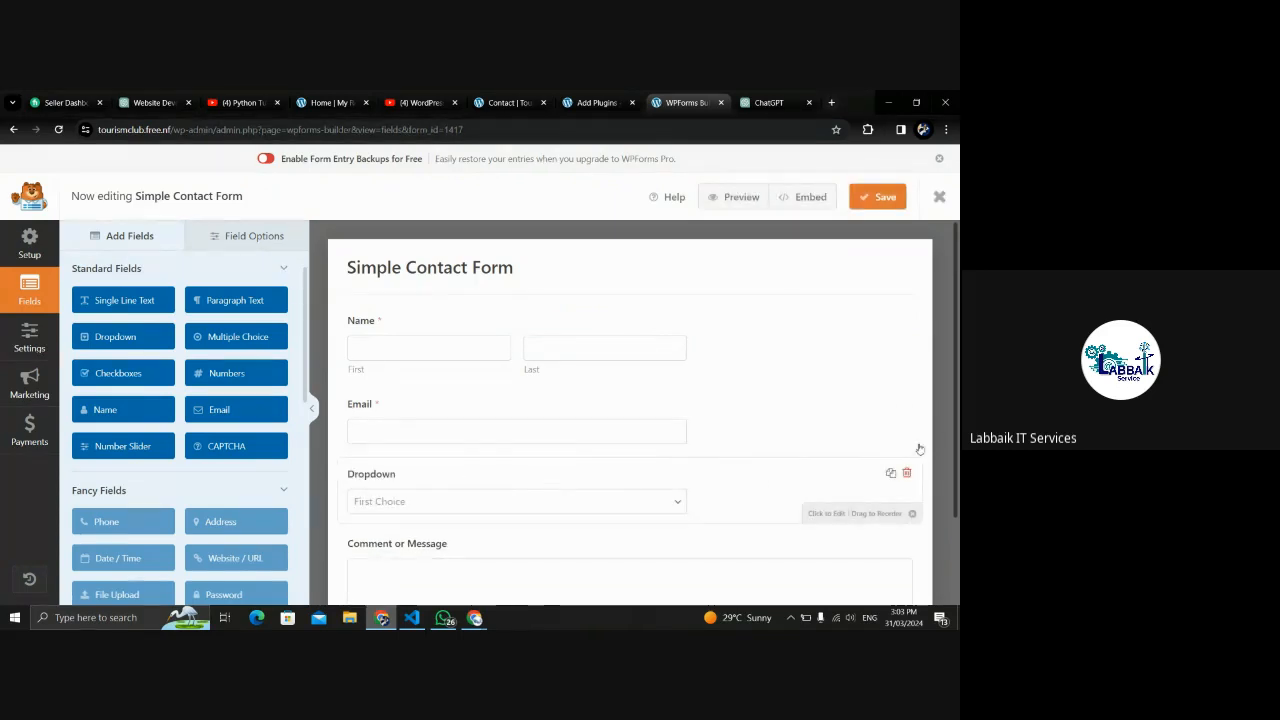
Change the label of the form's Dropdown field to "Current year".
{"action": "scroll", "coordinate": [620, 400], "scroll_direction": "down", "scroll_amount": 2}
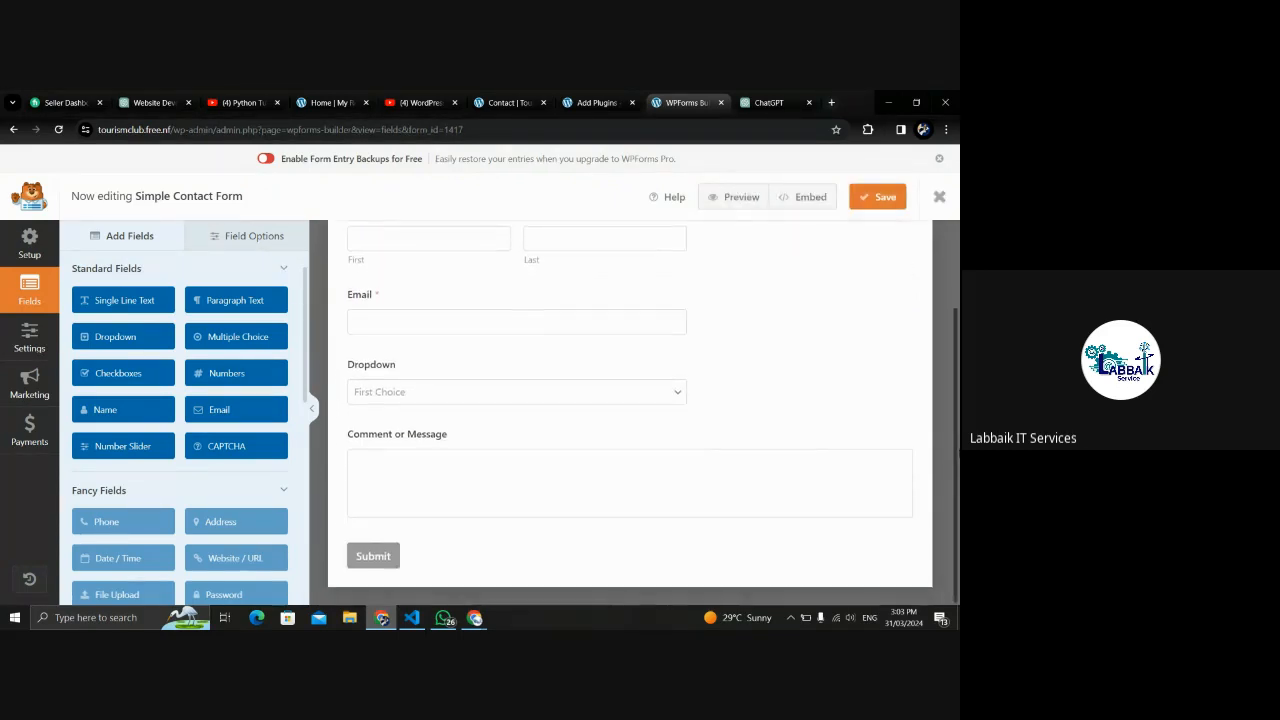
{"action": "left_click", "coordinate": [407, 365]}
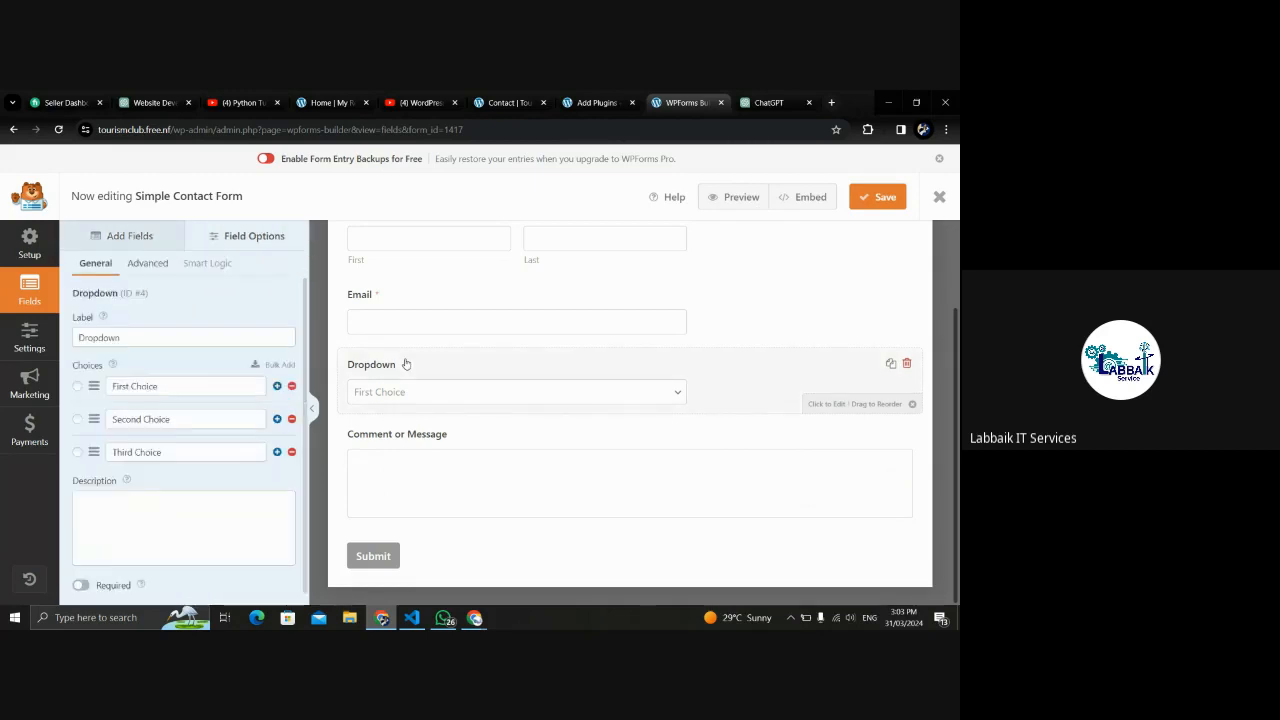
{"action": "left_click", "coordinate": [137, 337]}
{"action": "left_click_drag", "start_coordinate": [137, 337], "coordinate": [66, 340]}
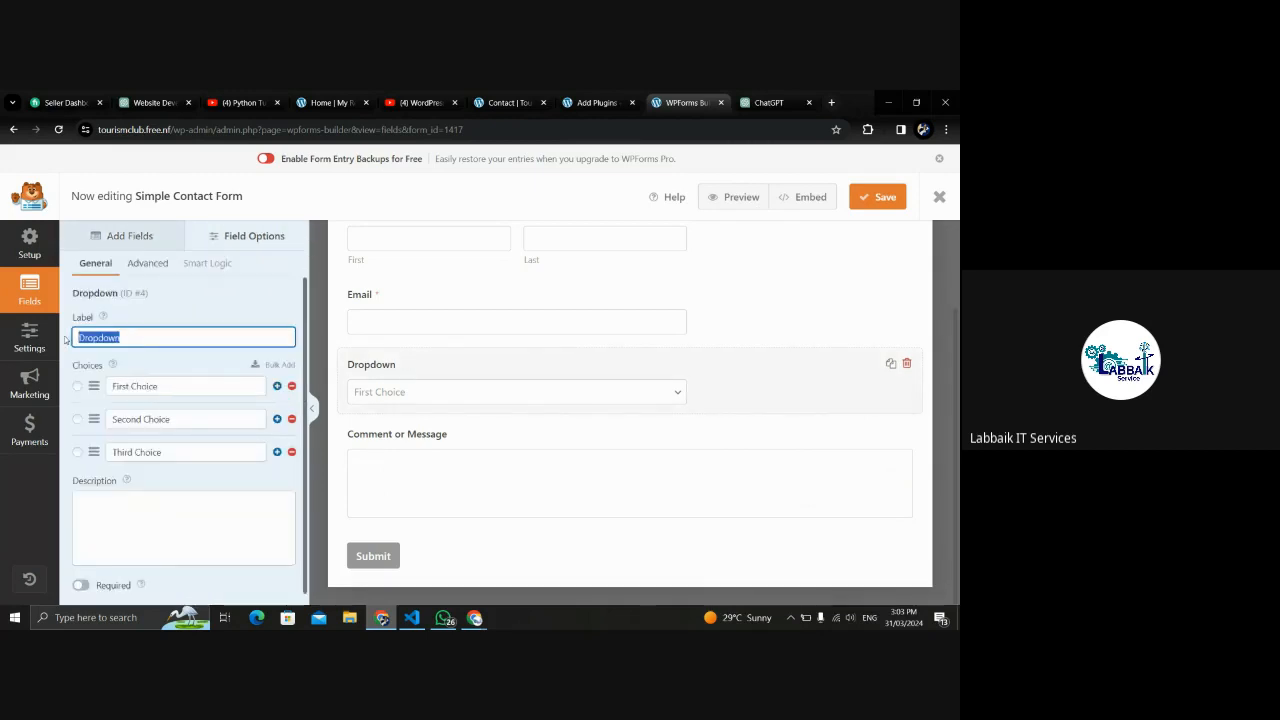
{"action": "type", "text": "Your Ag"}
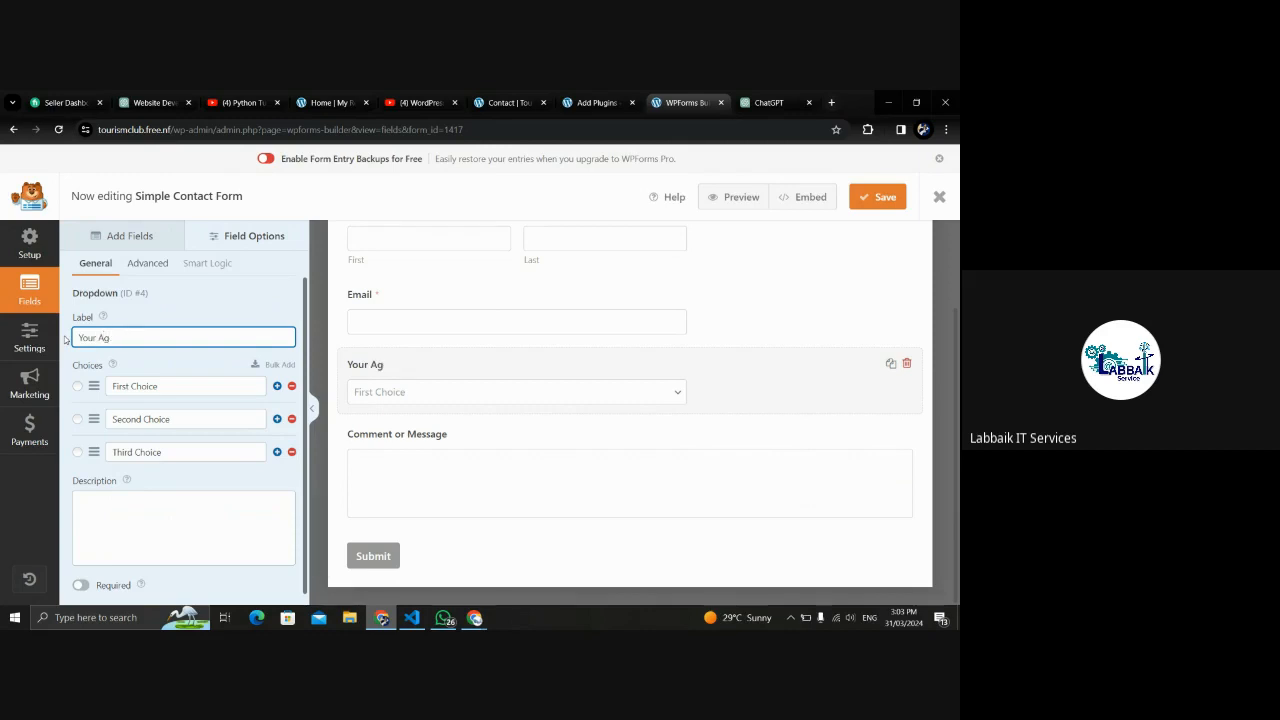
{"action": "key", "text": "BackSpace"}
{"action": "key", "text": "BackSpace"}
{"action": "key", "text": "BackSpace"}
{"action": "type", "text": "CUreen"}
{"action": "key", "text": "BackSpace"}
{"action": "key", "text": "BackSpace"}
{"action": "key", "text": "BackSpace"}
{"action": "key", "text": "BackSpace"}
{"action": "key", "text": "BackSpace"}
{"action": "key", "text": "BackSpace"}
{"action": "type", "text": "C"}
Set the three choices of the Current year dropdown to 2022, 2023 and 2024.
{"action": "left_click", "coordinate": [157, 386]}
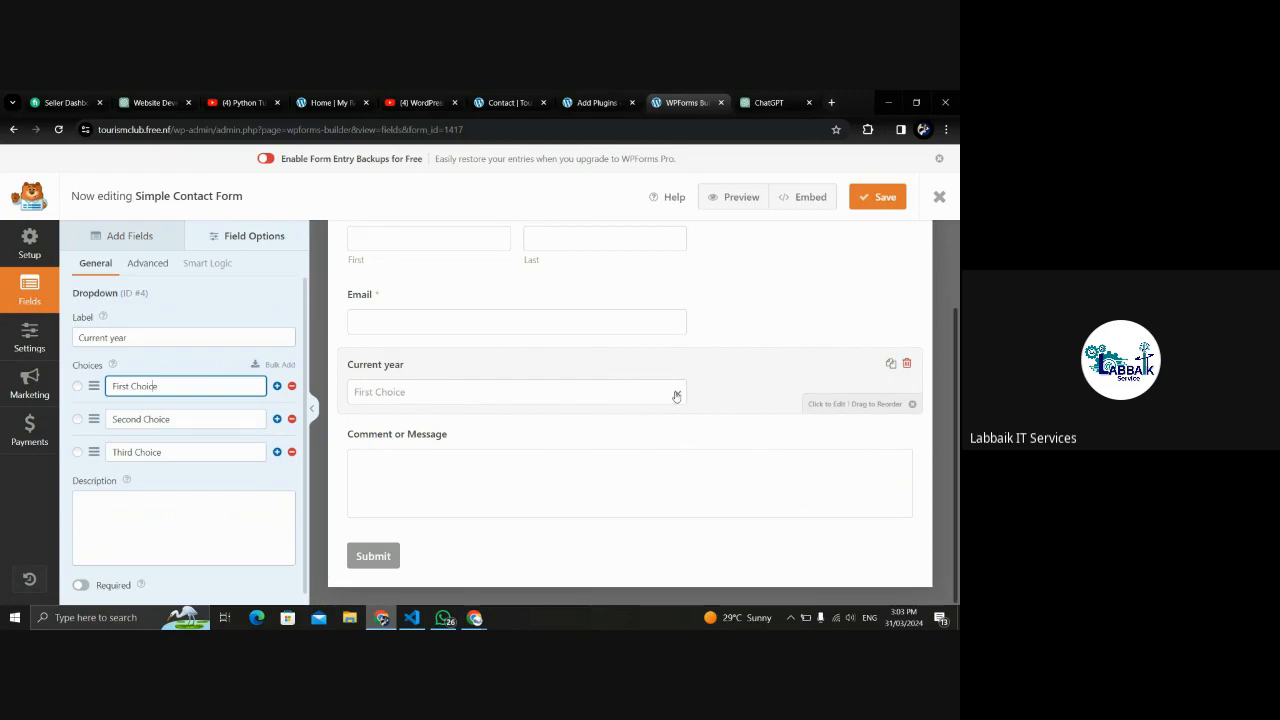
{"action": "left_click", "coordinate": [163, 418]}
{"action": "left_click_drag", "start_coordinate": [166, 387], "coordinate": [103, 393]}
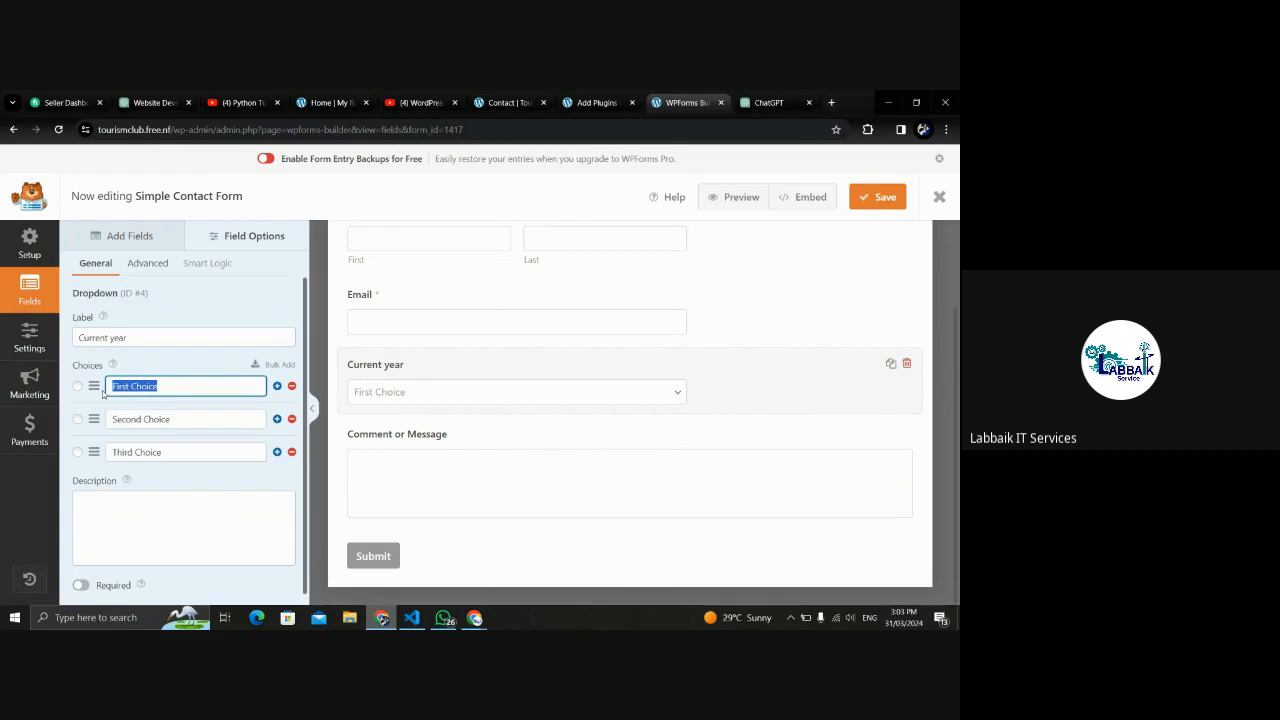
{"action": "type", "text": "2022"}
{"action": "left_click_drag", "start_coordinate": [200, 424], "coordinate": [127, 419]}
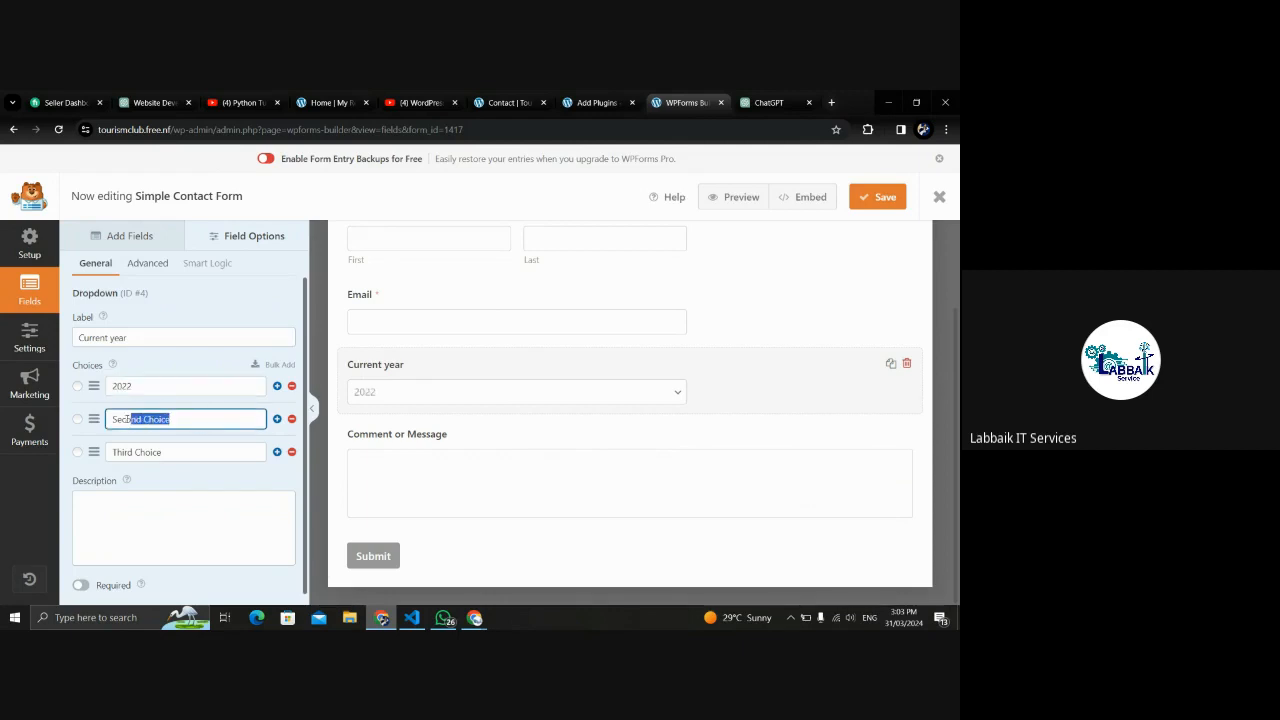
{"action": "type", "text": "2023"}
{"action": "left_click_drag", "start_coordinate": [167, 452], "coordinate": [106, 452]}
{"action": "type", "text": "20"}
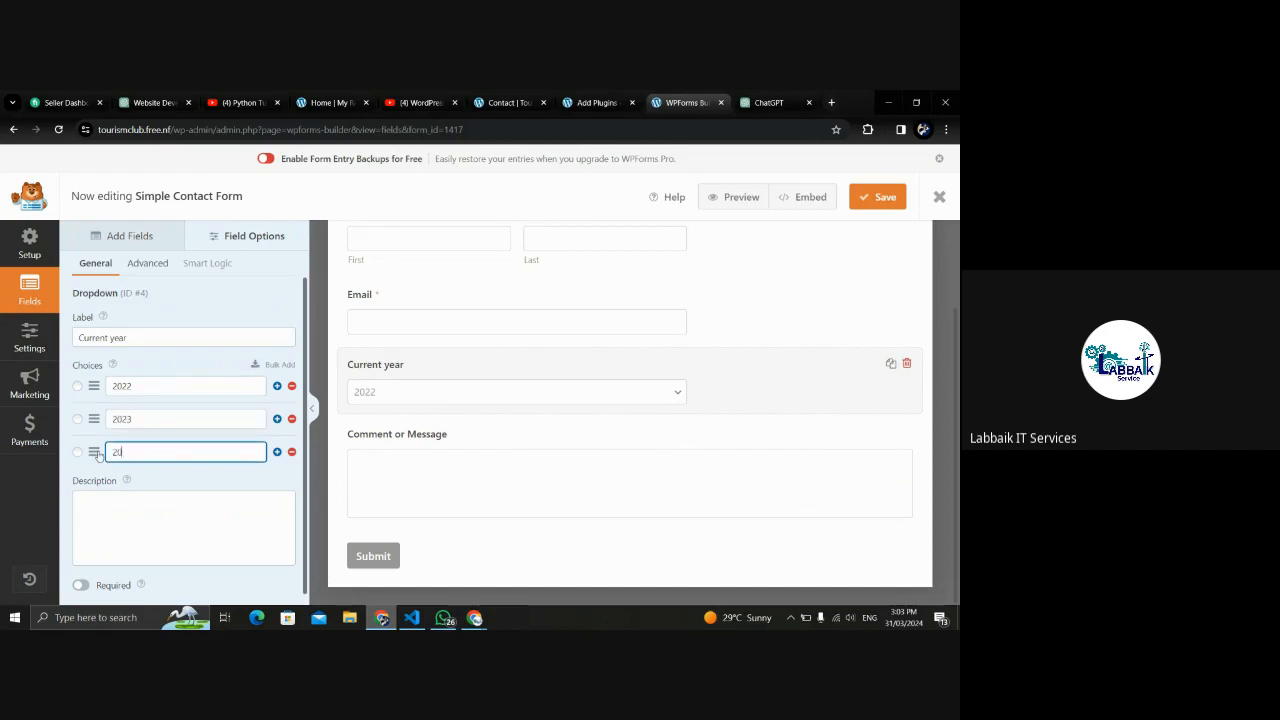
Make 2024 the default choice of the Current year dropdown, leaving its description empty.
{"action": "left_click", "coordinate": [77, 452]}
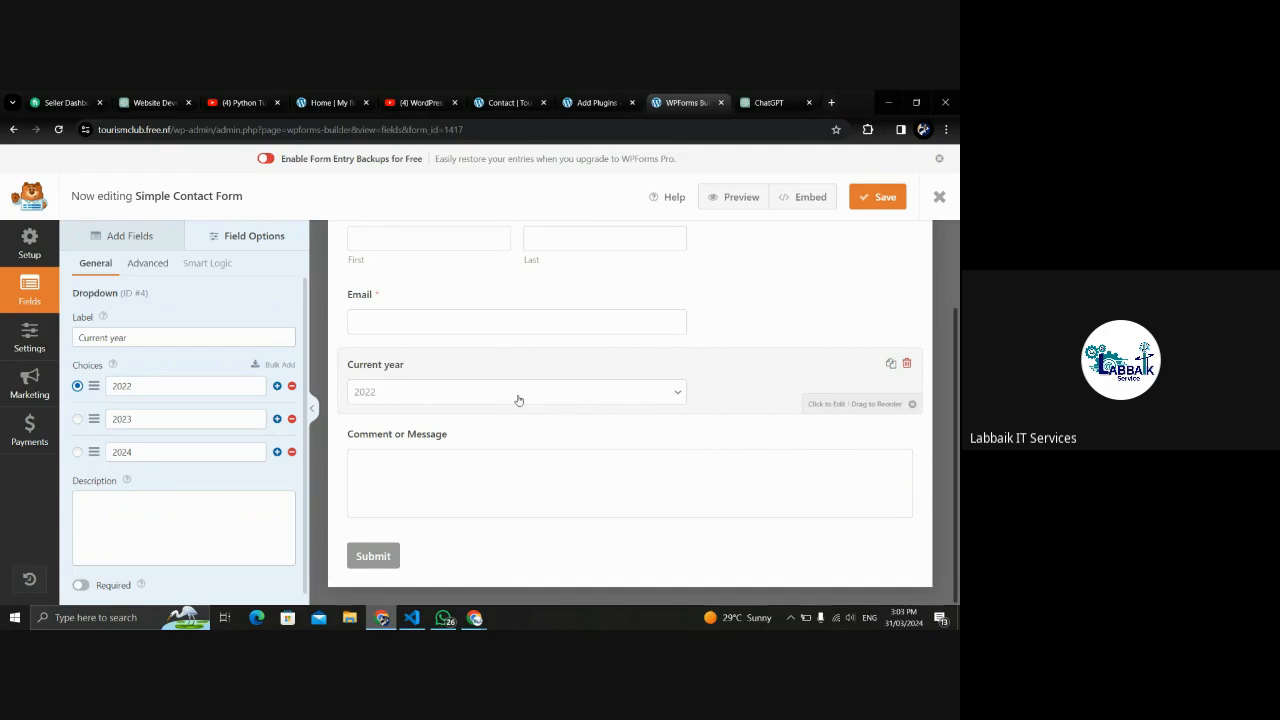
{"action": "left_click", "coordinate": [77, 419]}
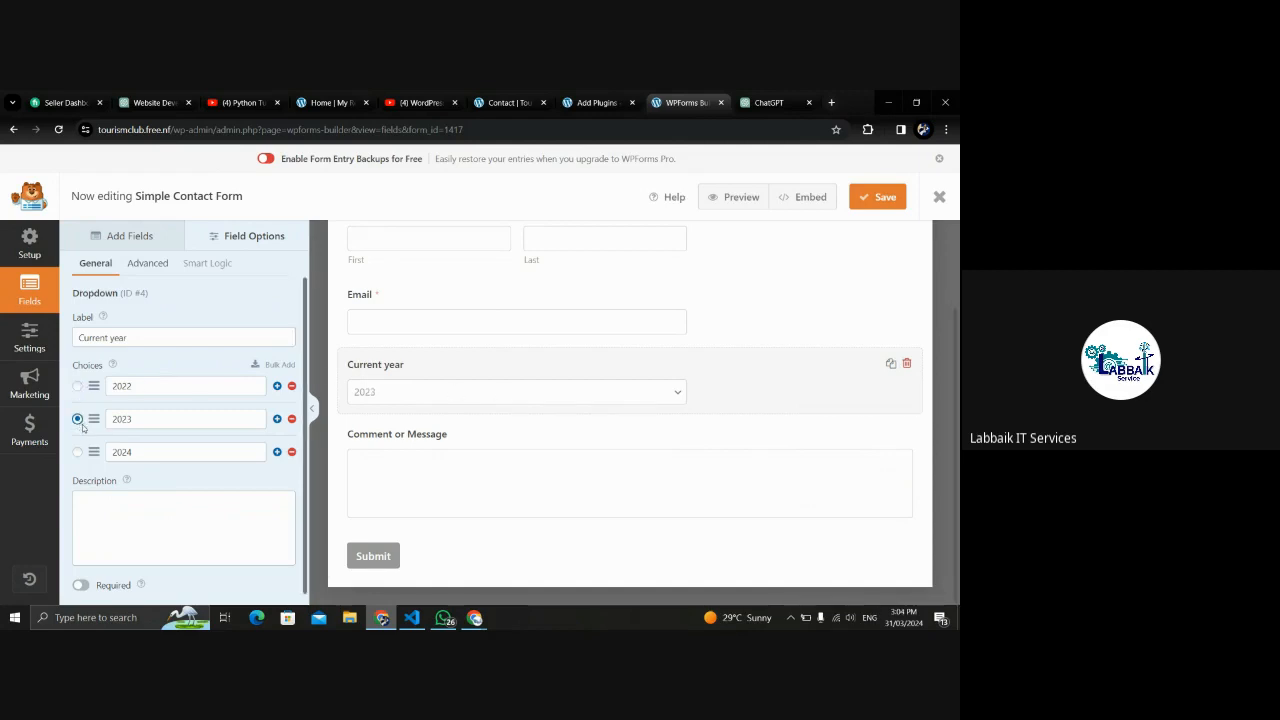
{"action": "left_click", "coordinate": [78, 452]}
{"action": "left_click", "coordinate": [96, 525]}
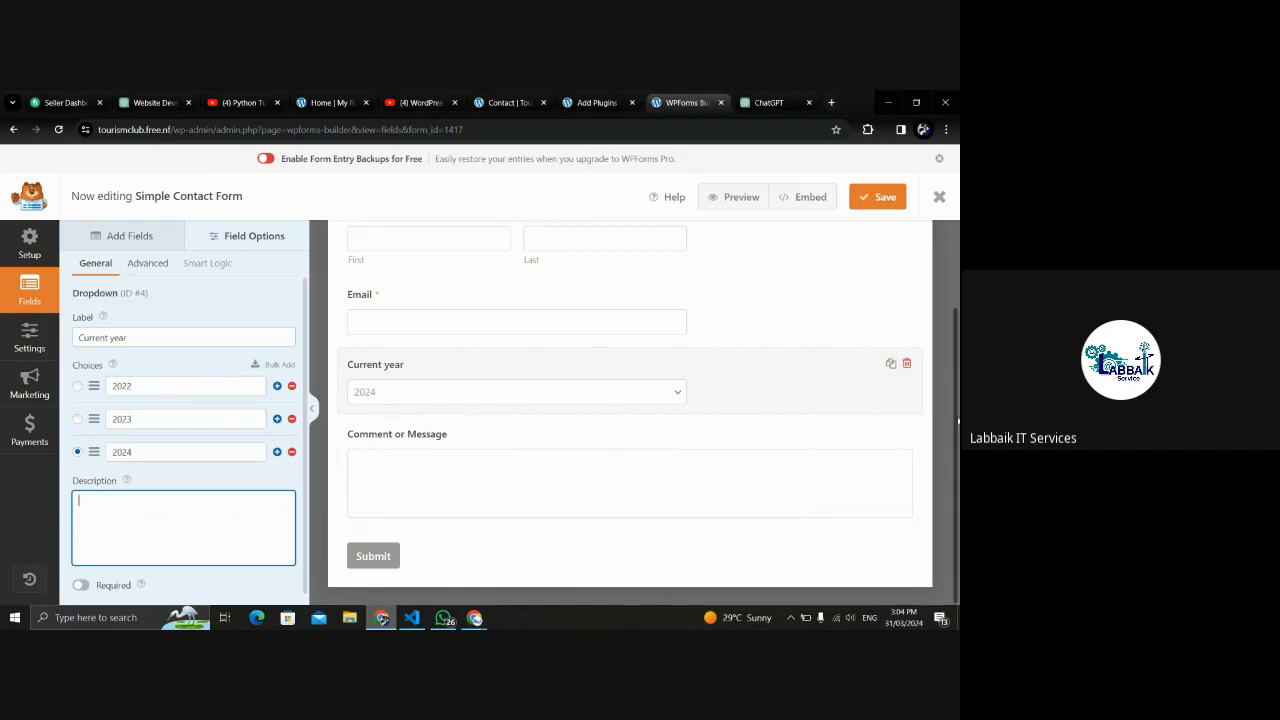
Review the available field types down to Payment Fields and look over the form preview from its title.
{"action": "left_click", "coordinate": [213, 240]}
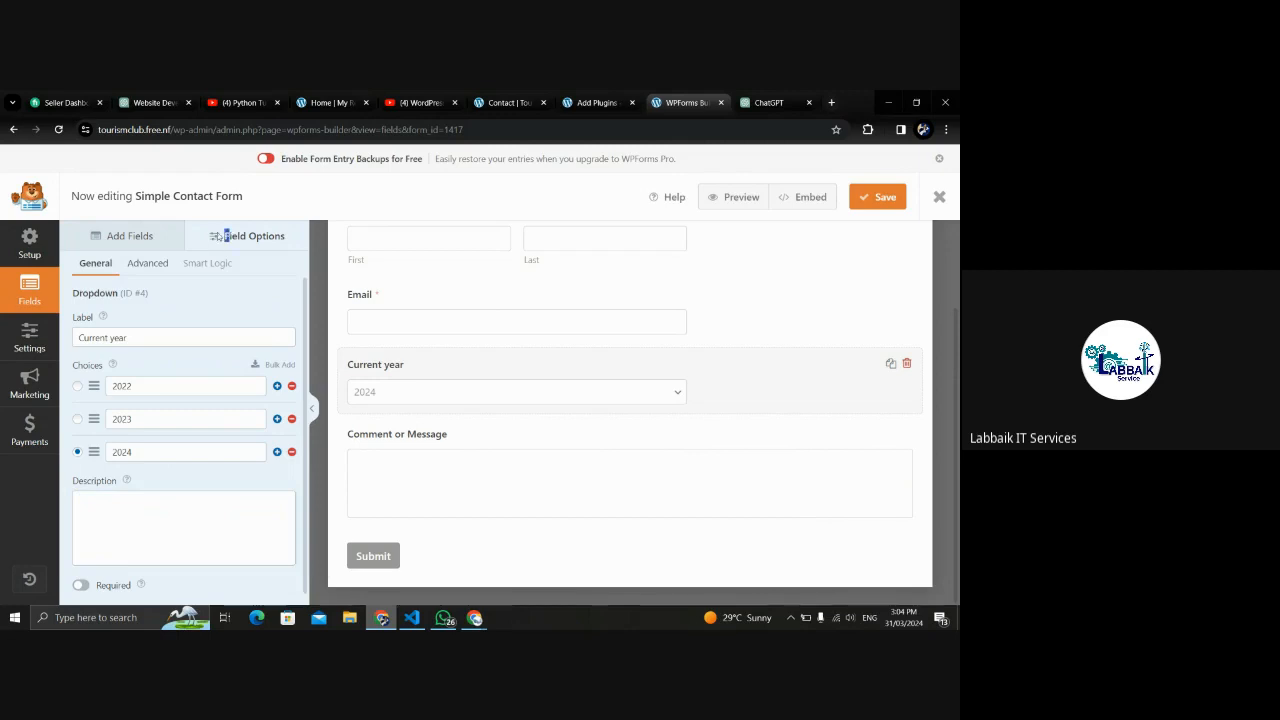
{"action": "left_click", "coordinate": [120, 236]}
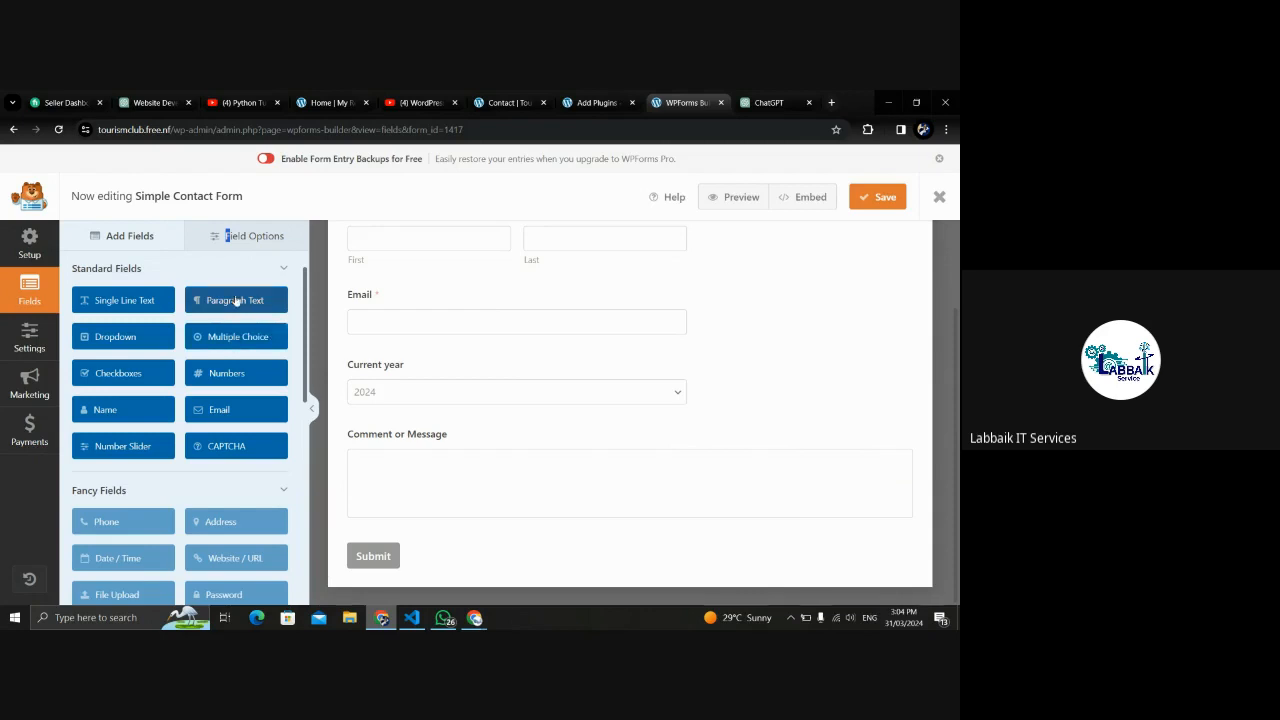
{"action": "left_click_drag", "start_coordinate": [303, 300], "coordinate": [306, 505]}
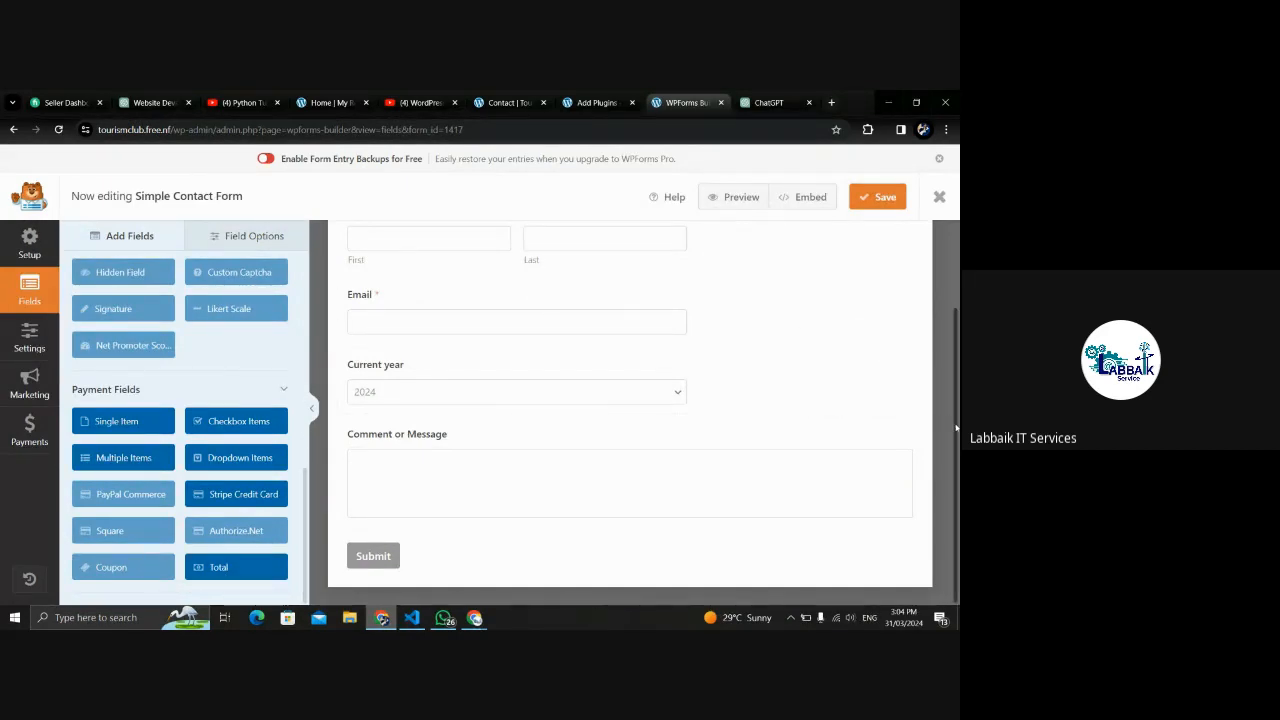
{"action": "left_click_drag", "start_coordinate": [957, 428], "coordinate": [957, 340]}
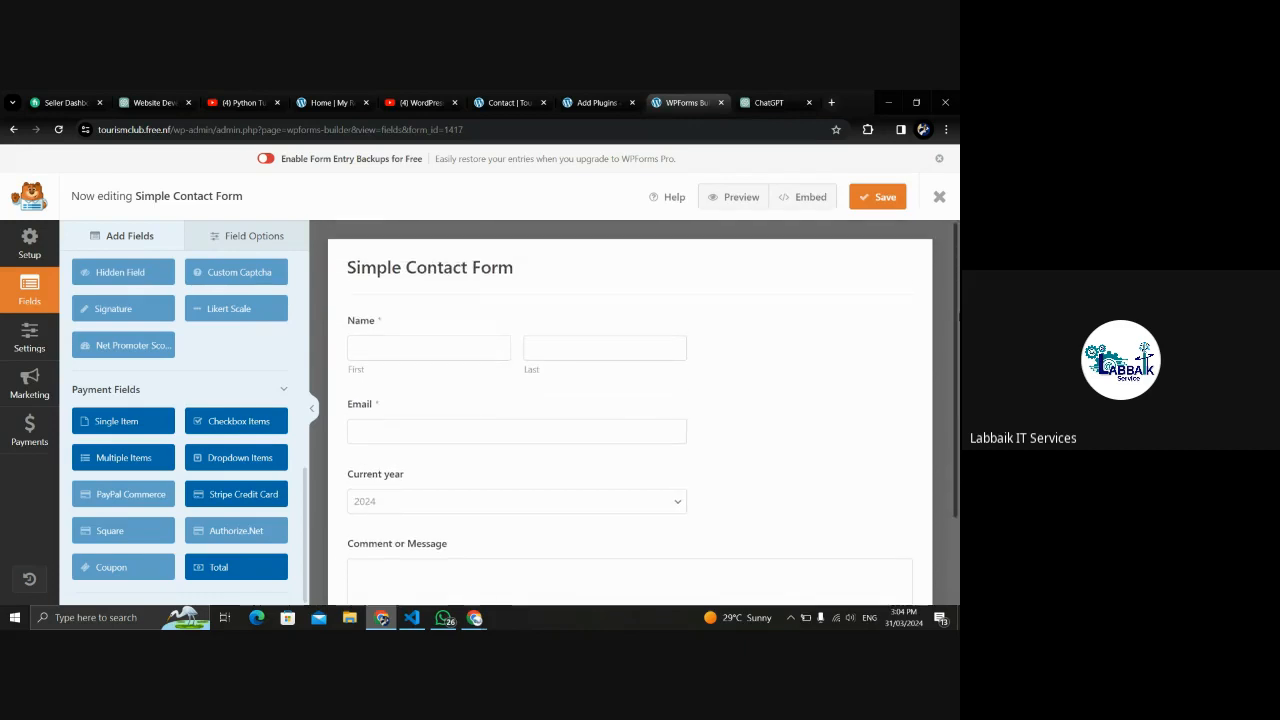
Look through the form's General, Spam Protection and Security, Notifications, and Confirmations settings.
{"action": "left_click", "coordinate": [466, 267]}
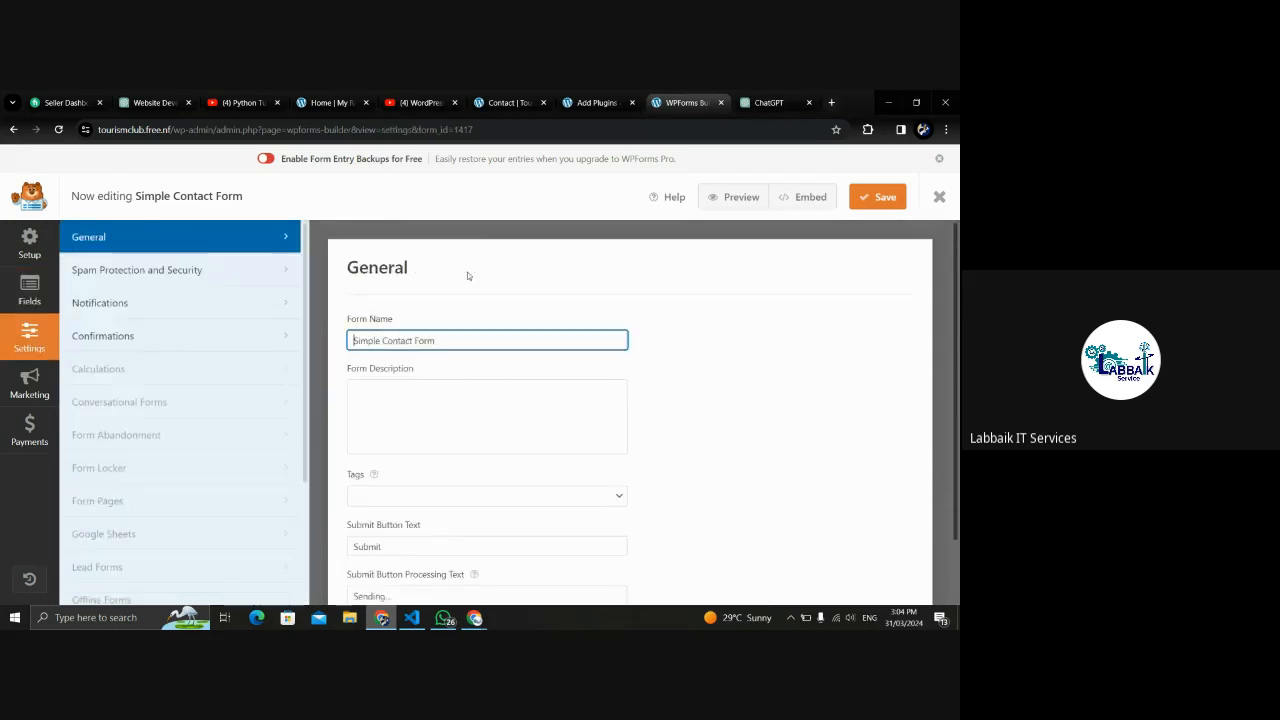
{"action": "left_click", "coordinate": [240, 275]}
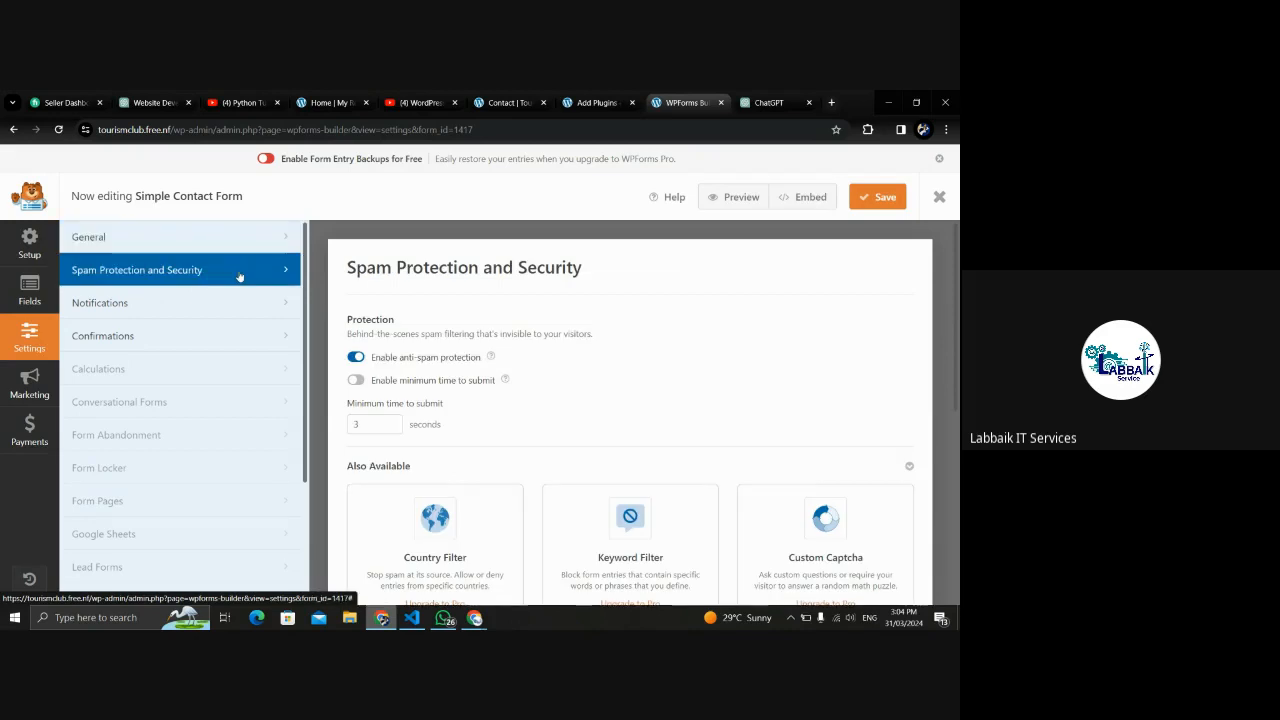
{"action": "left_click", "coordinate": [246, 308]}
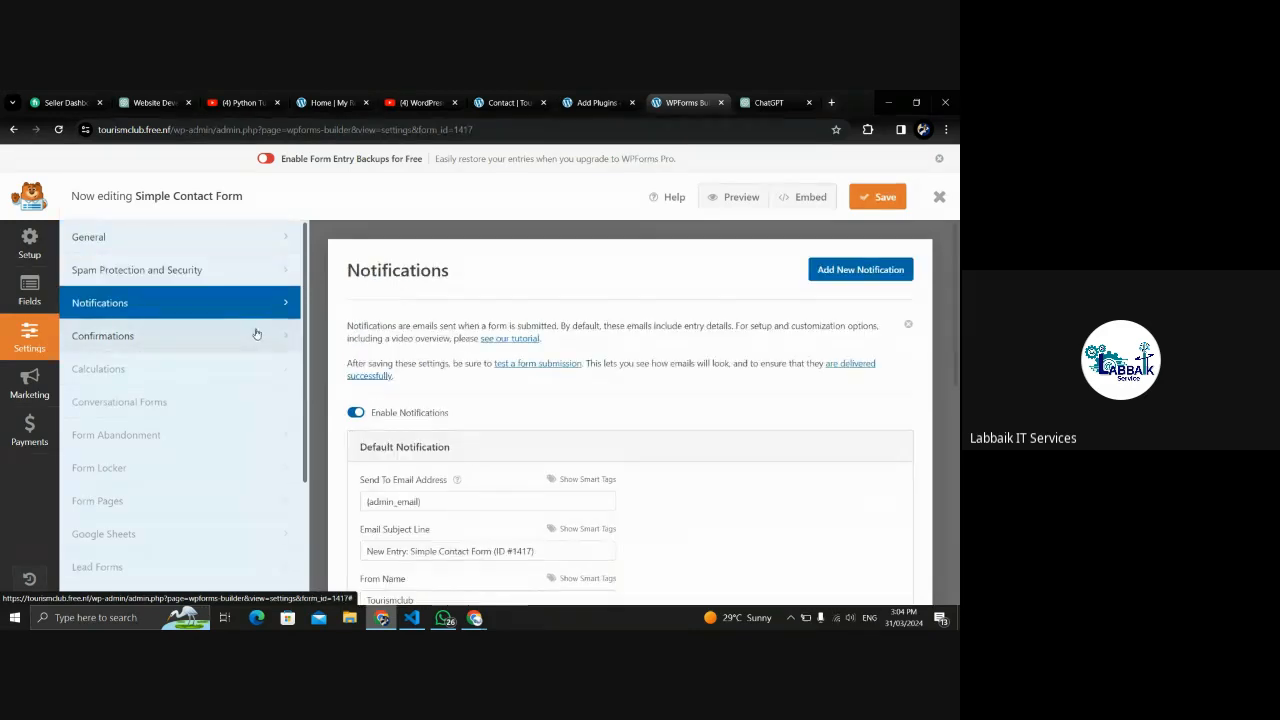
{"action": "left_click", "coordinate": [256, 335]}
{"action": "left_click", "coordinate": [246, 303]}
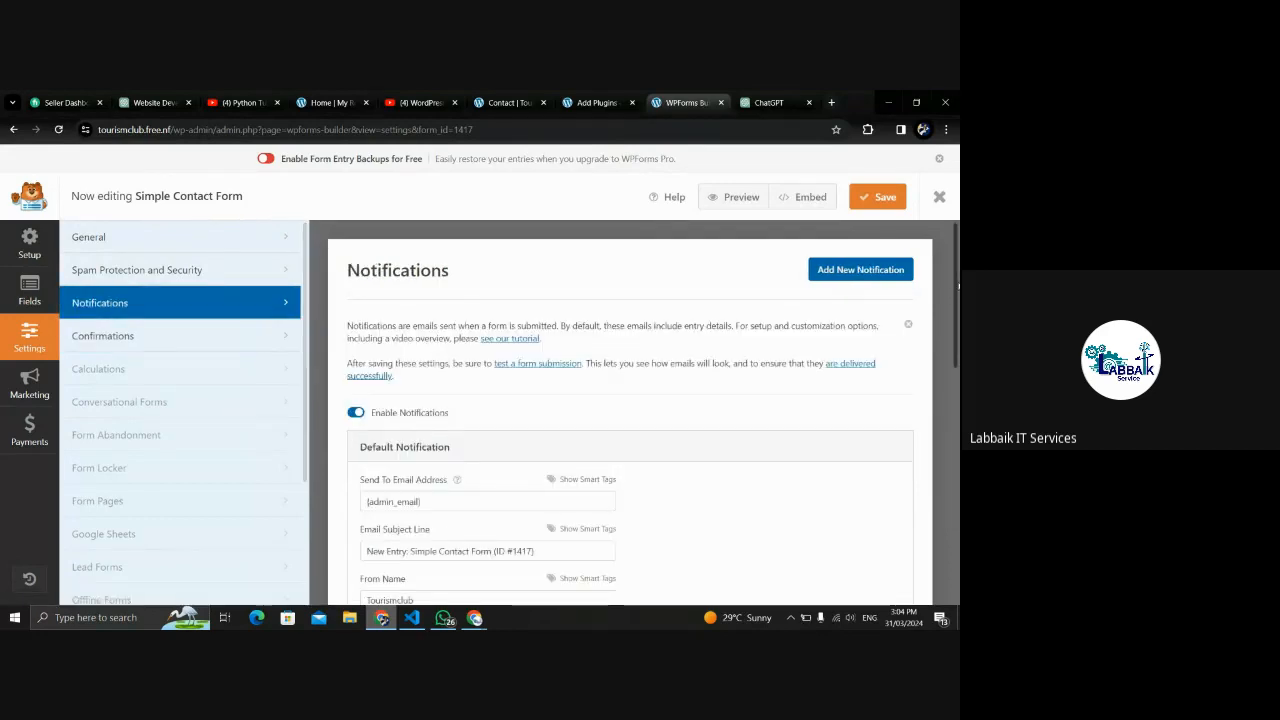
Examine the Default Notification settings, including the recipient address, From Name, Reply-To, Email Message and Advanced options.
{"action": "scroll", "coordinate": [958, 286], "scroll_direction": "down", "scroll_amount": 2}
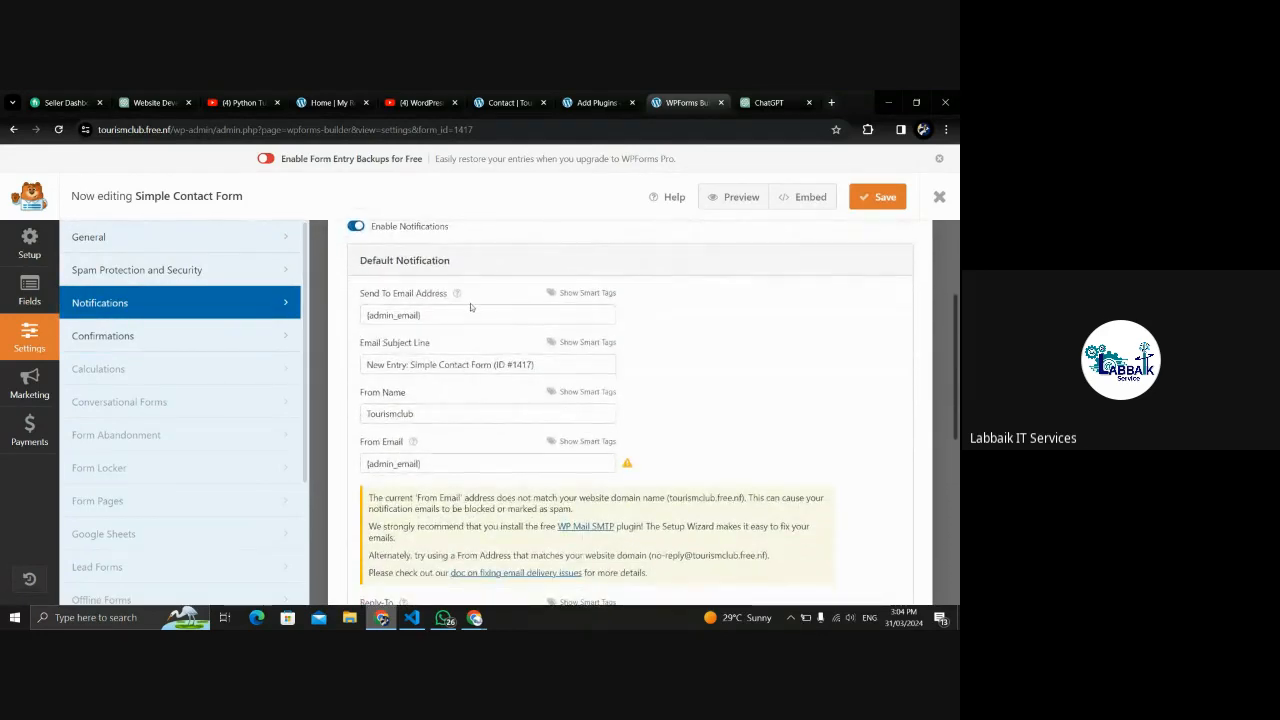
{"action": "left_click", "coordinate": [424, 314]}
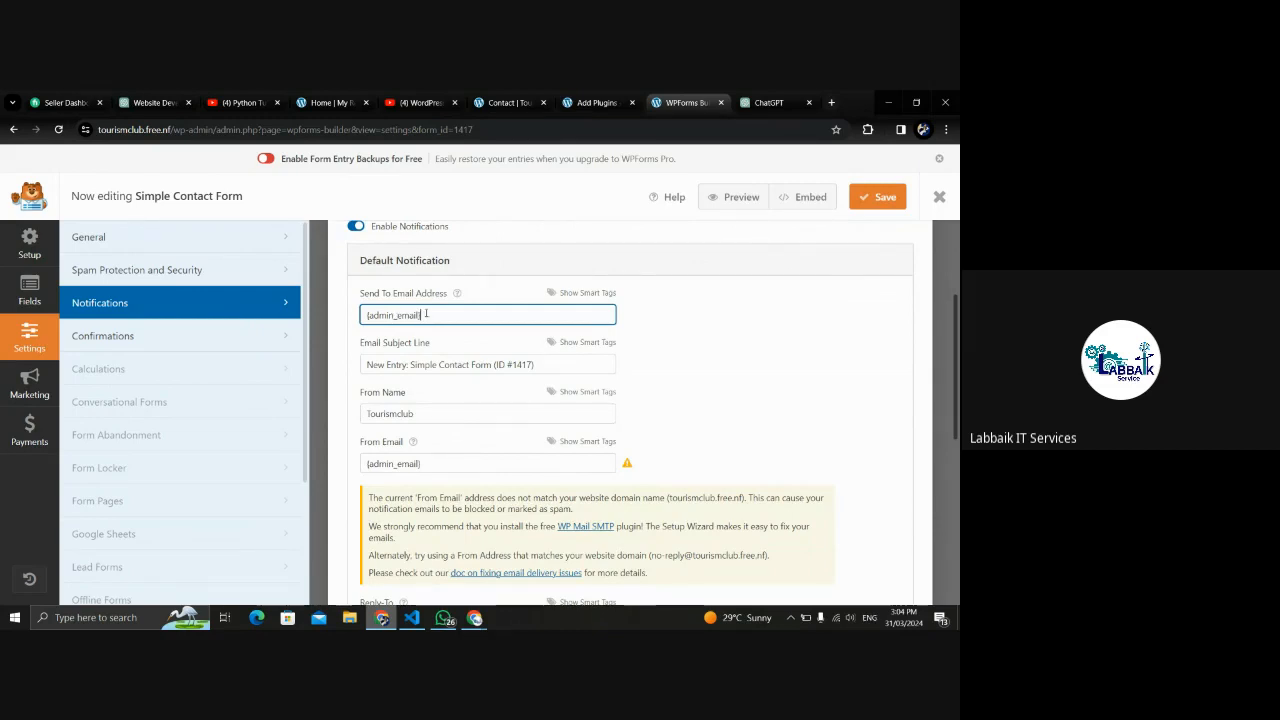
{"action": "left_click_drag", "start_coordinate": [391, 316], "coordinate": [349, 323]}
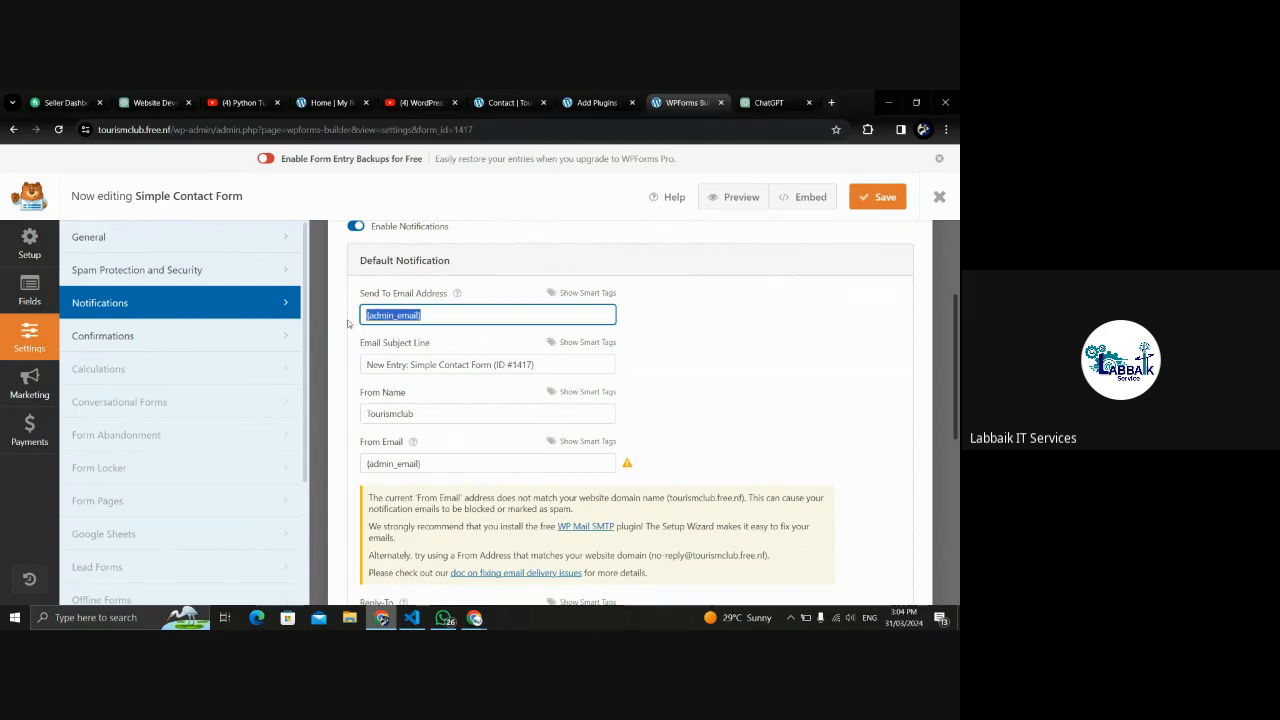
{"action": "left_click", "coordinate": [440, 316]}
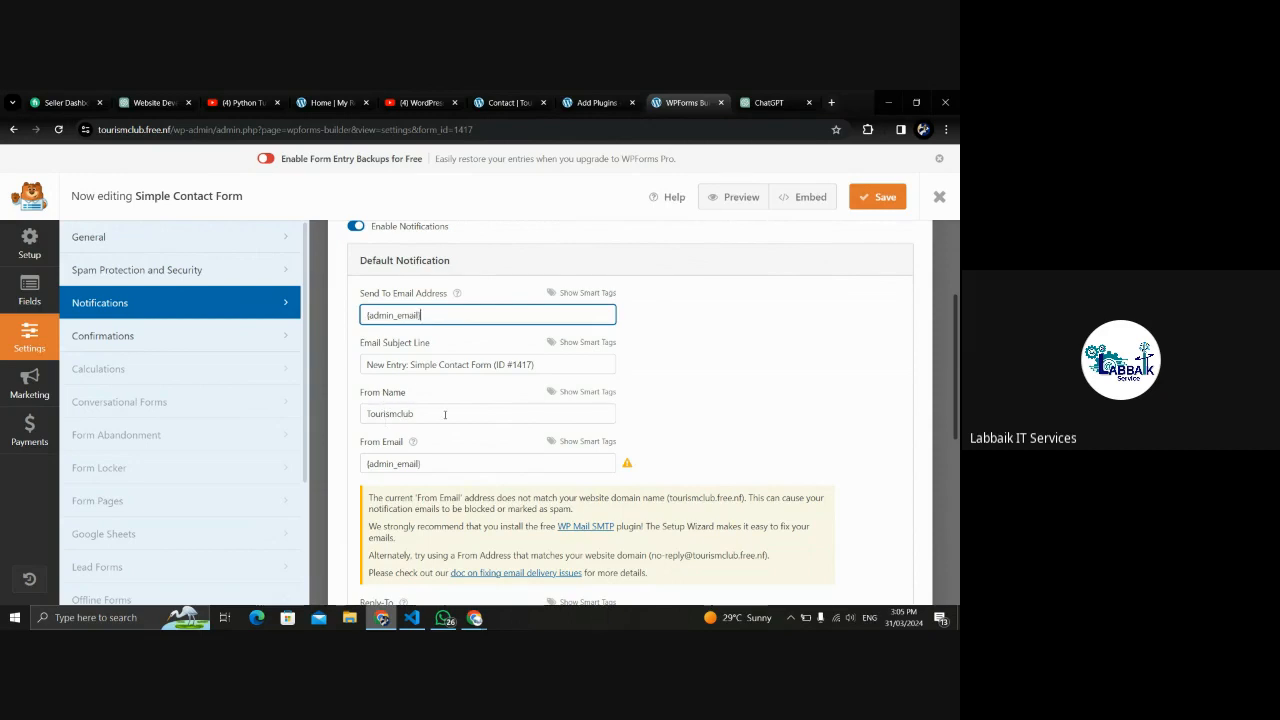
{"action": "left_click_drag", "start_coordinate": [445, 414], "coordinate": [340, 418]}
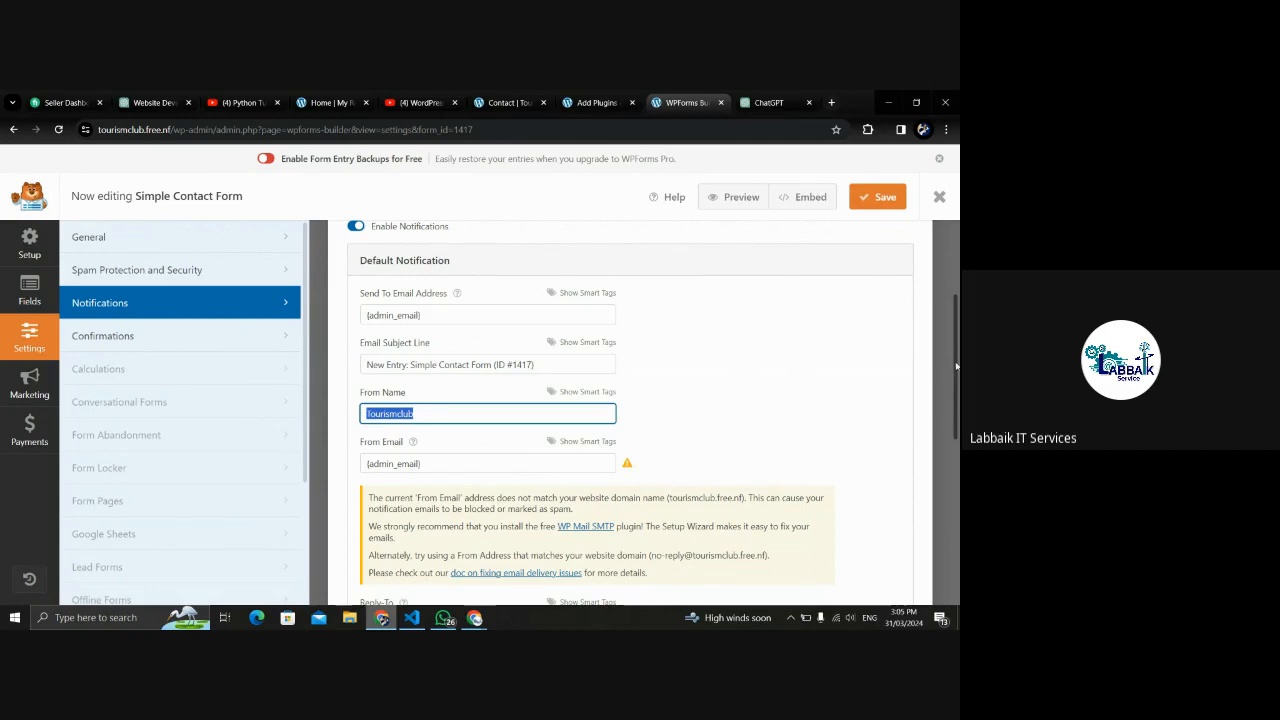
{"action": "left_click_drag", "start_coordinate": [957, 363], "coordinate": [931, 489]}
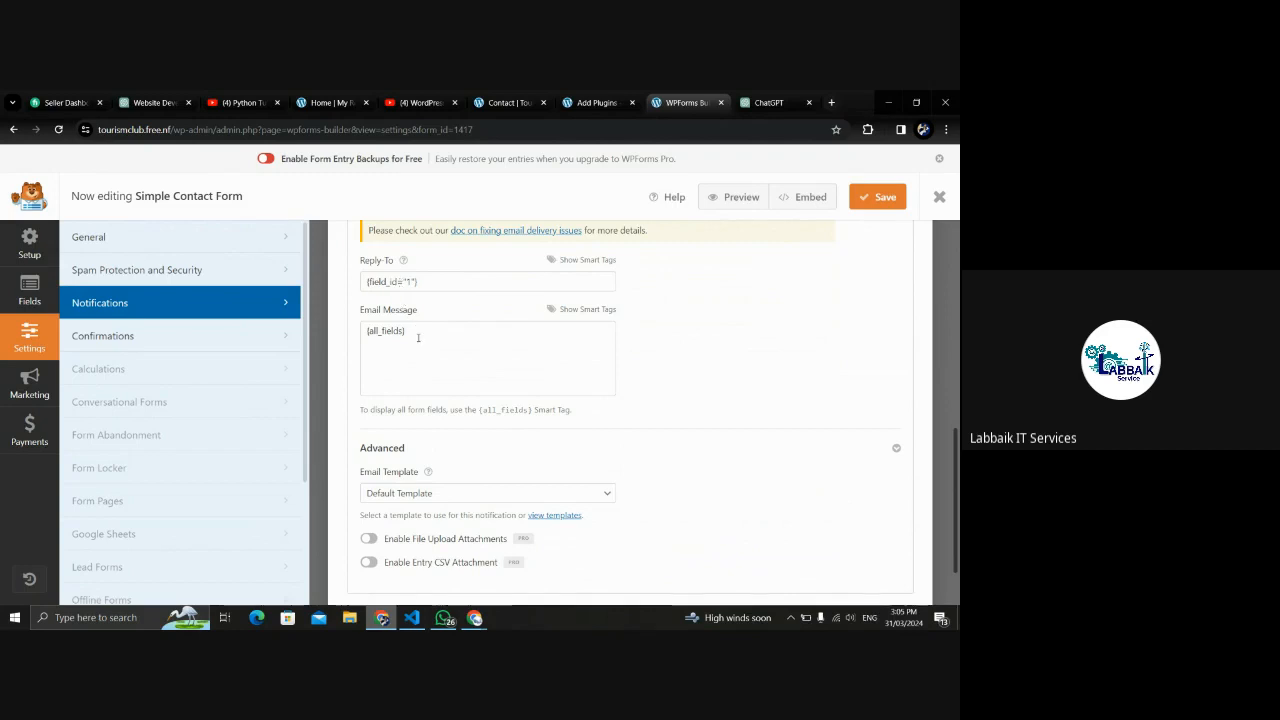
{"action": "scroll", "coordinate": [630, 410], "scroll_direction": "down", "scroll_amount": 2}
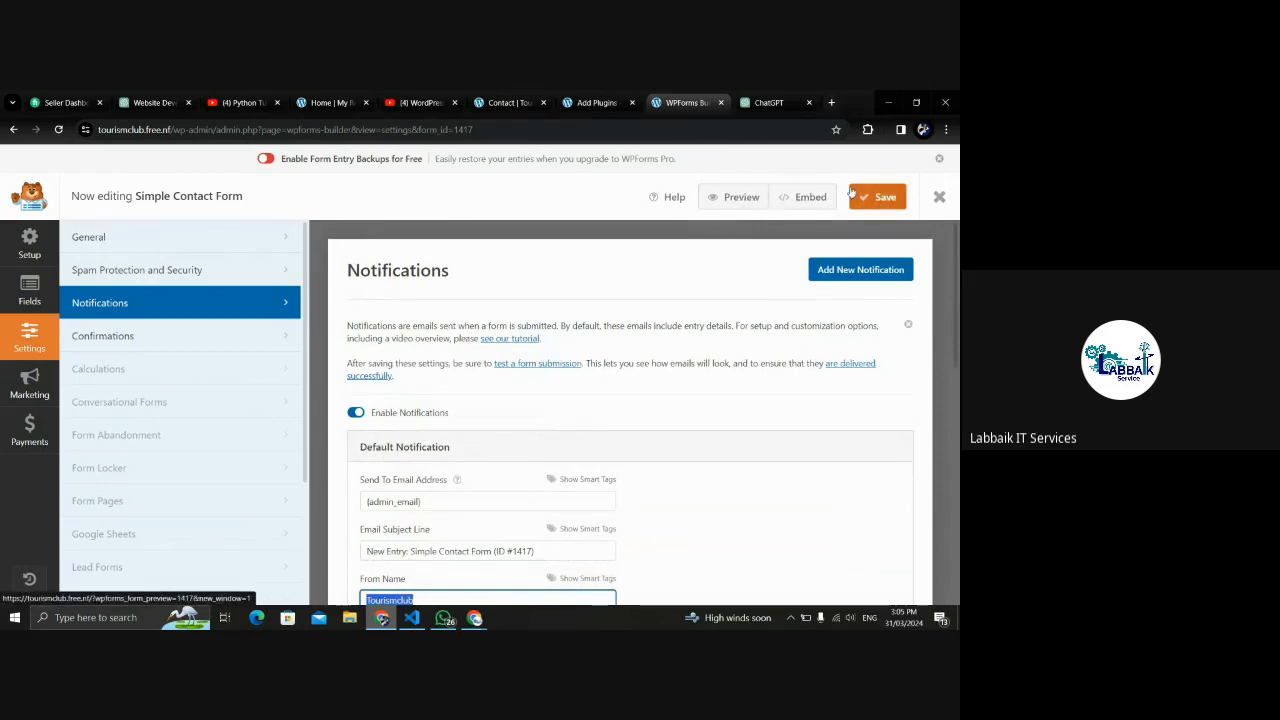
Check the options for embedding the form in a page, then save the form and exit the form builder.
{"action": "left_click", "coordinate": [793, 198]}
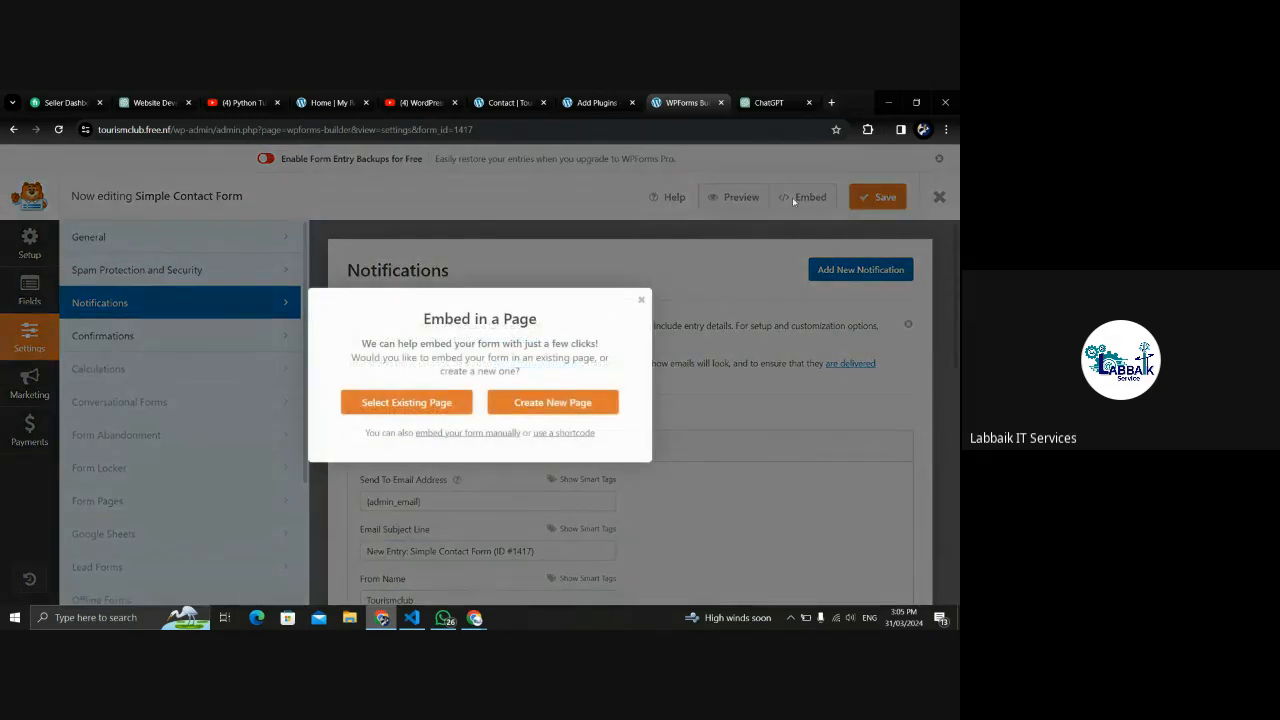
{"action": "left_click", "coordinate": [642, 300]}
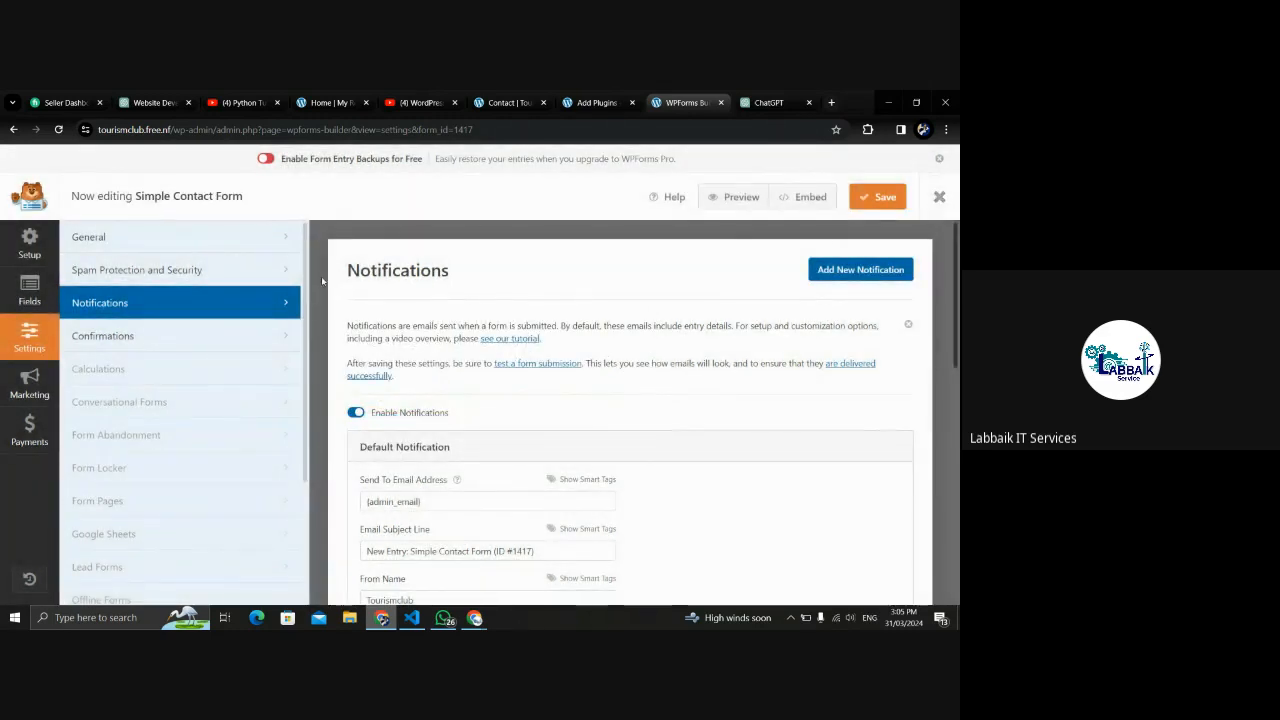
{"action": "left_click", "coordinate": [884, 199]}
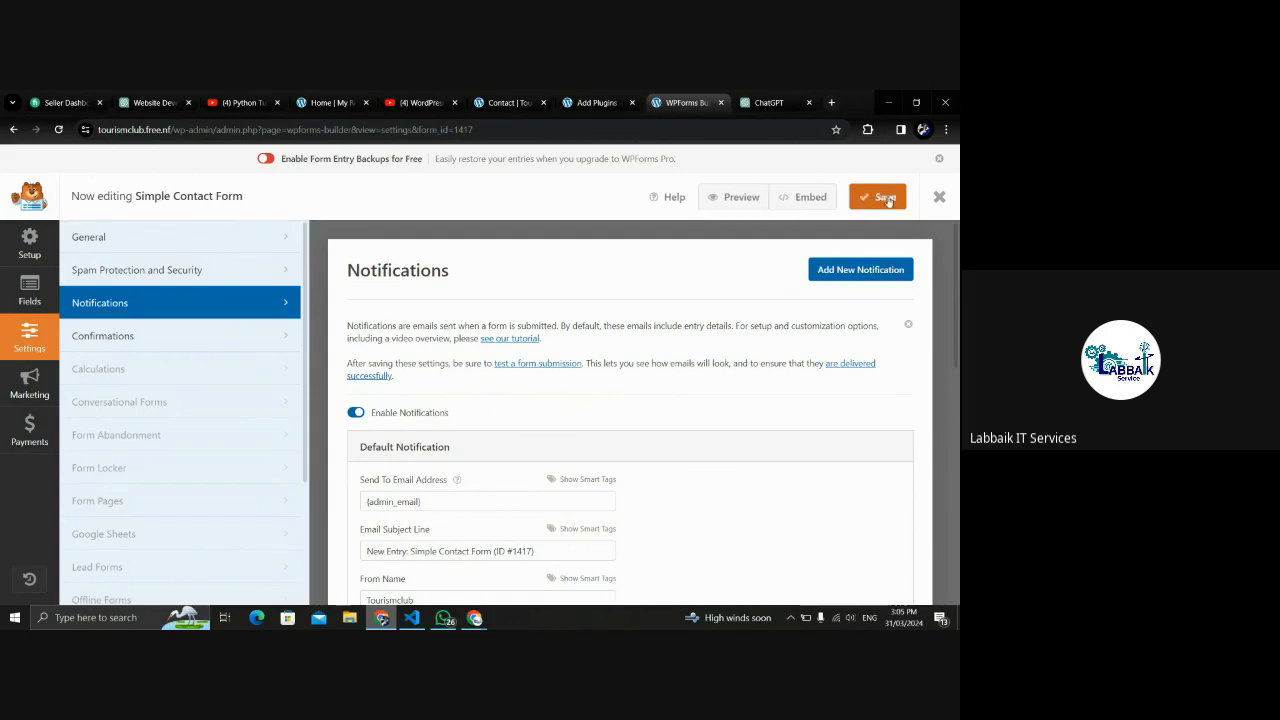
{"action": "left_click", "coordinate": [938, 202]}
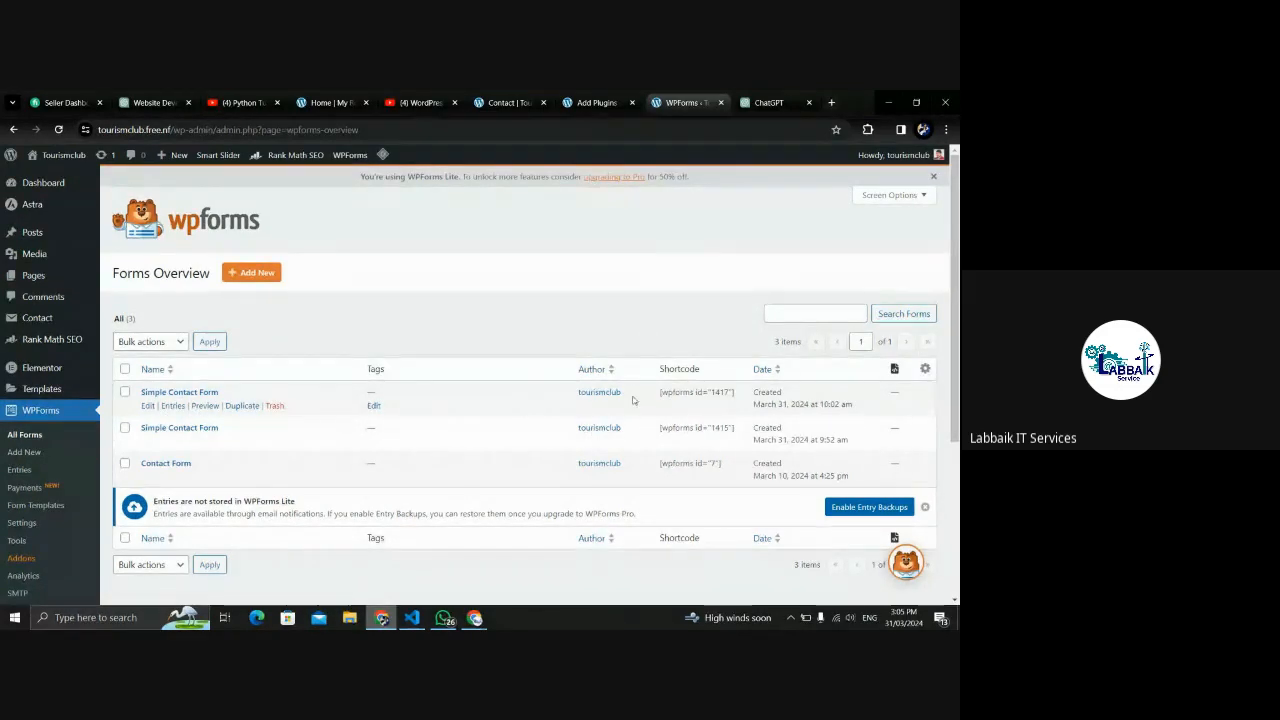
Select the shortcode [wpforms id="1417"] of the newest Simple Contact Form, and reopen the WPForms forms overview.
{"action": "triple_click", "coordinate": [691, 392]}
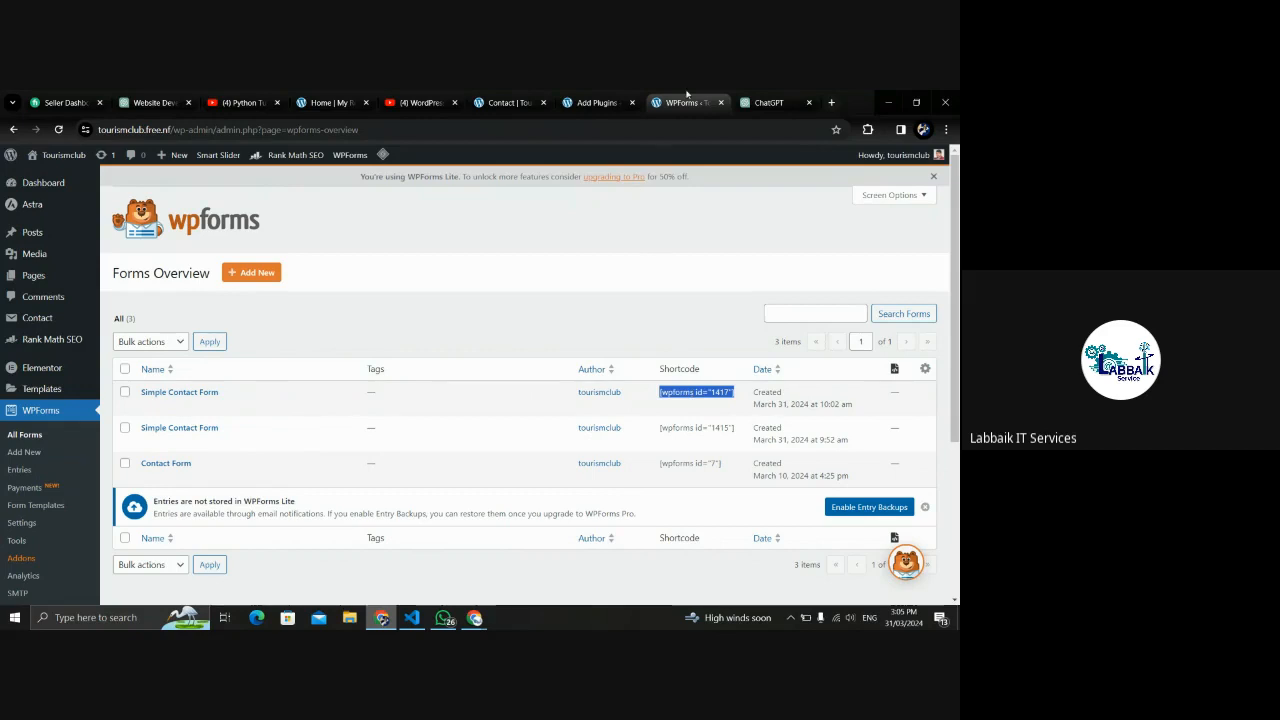
{"action": "left_click", "coordinate": [597, 98]}
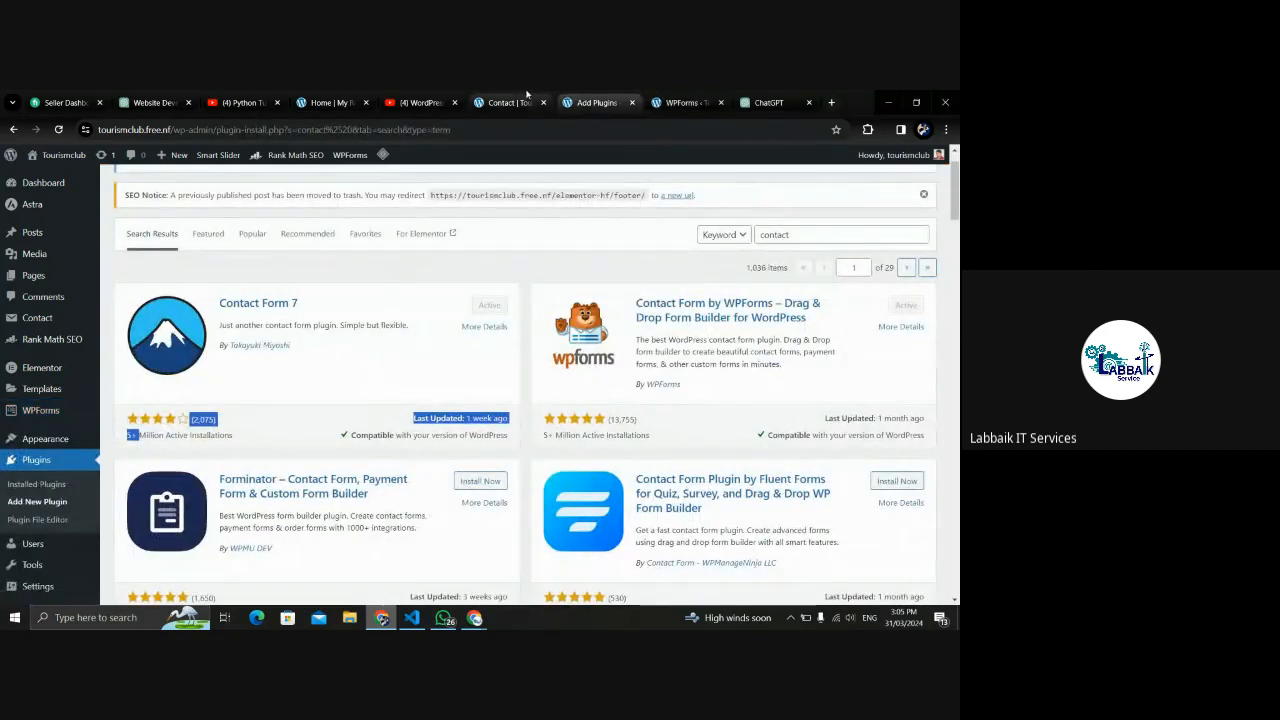
{"action": "left_click", "coordinate": [513, 95]}
{"action": "left_click", "coordinate": [597, 102]}
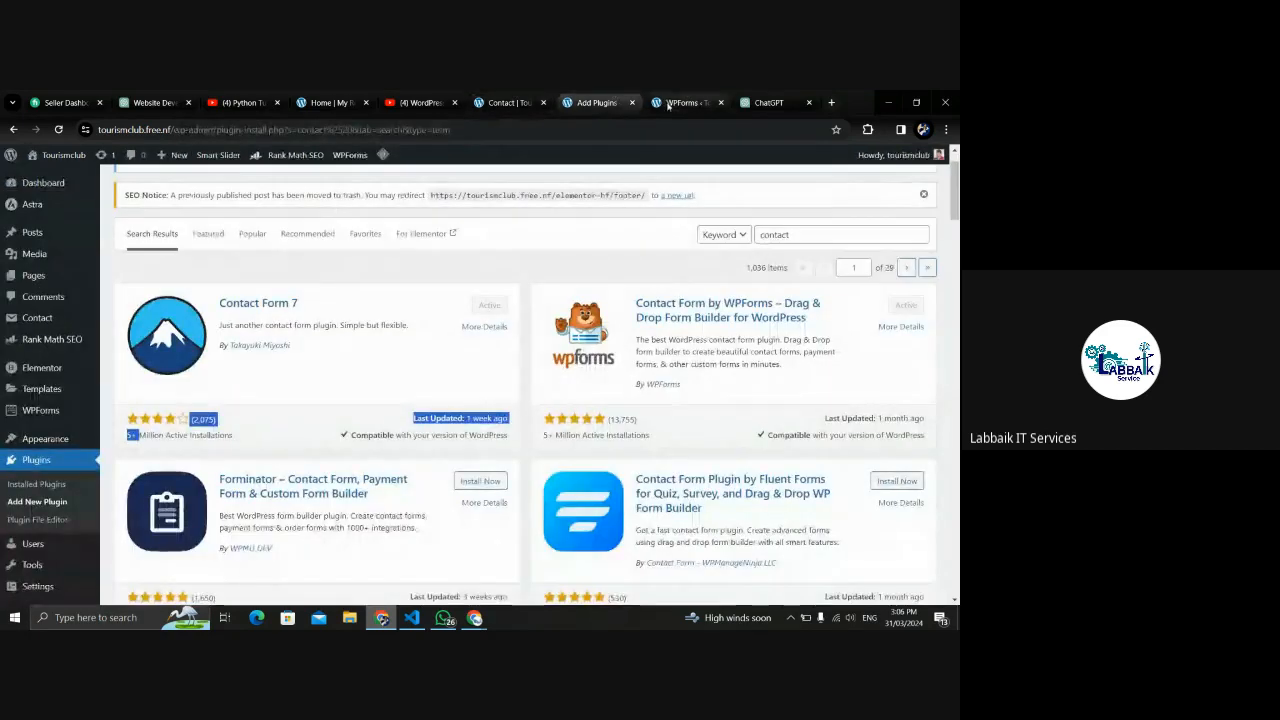
{"action": "left_click", "coordinate": [668, 103]}
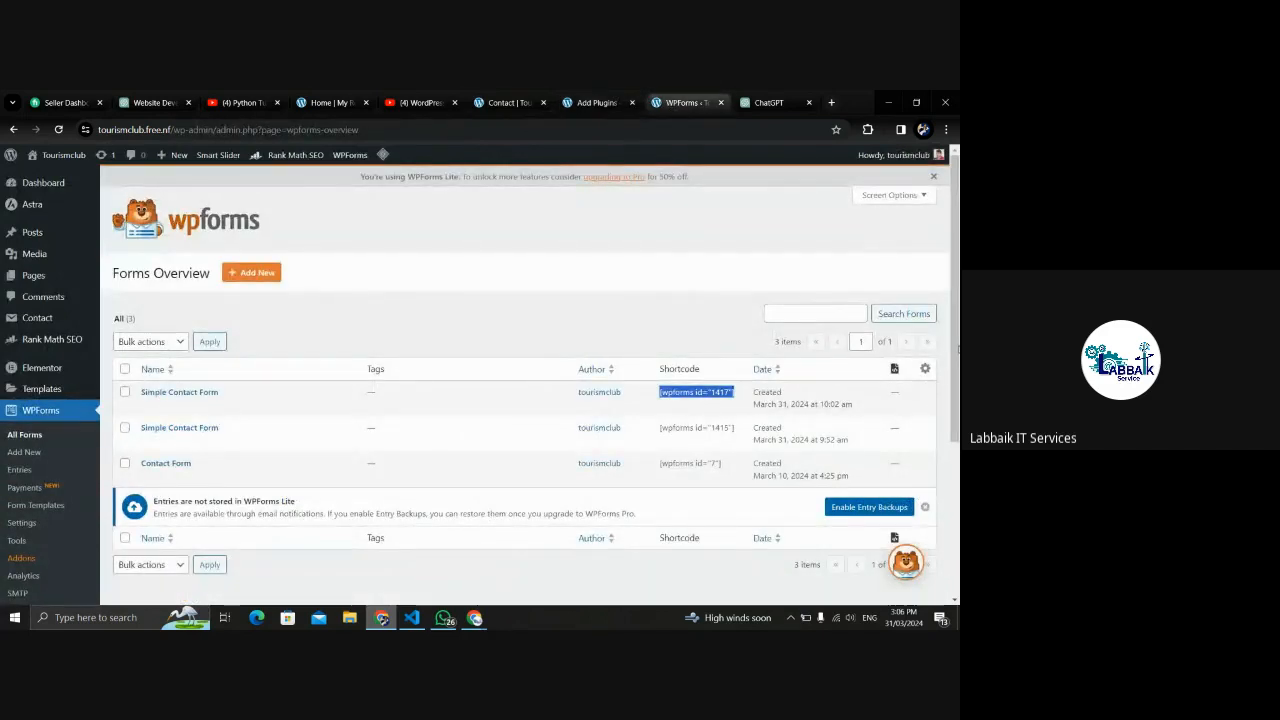
{"action": "left_click", "coordinate": [35, 420]}
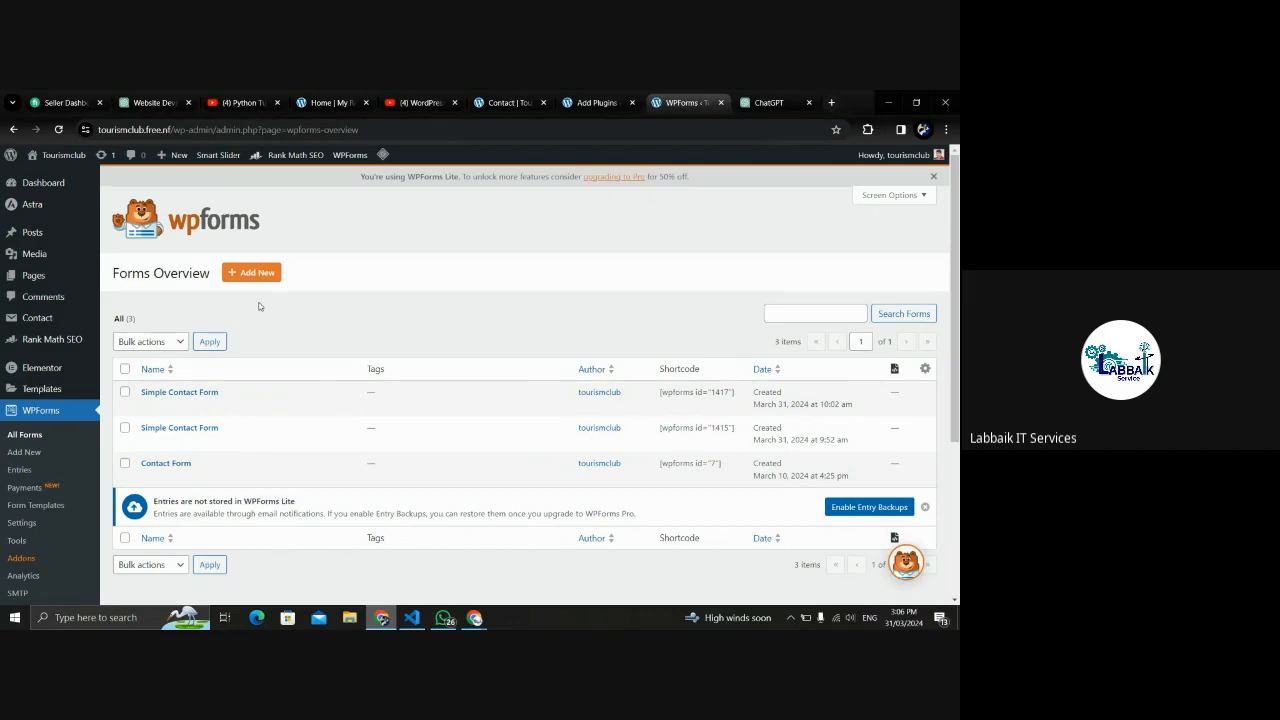
Switch to the site's live Contact page and open the Blog page from its navigation.
{"action": "left_click", "coordinate": [599, 99]}
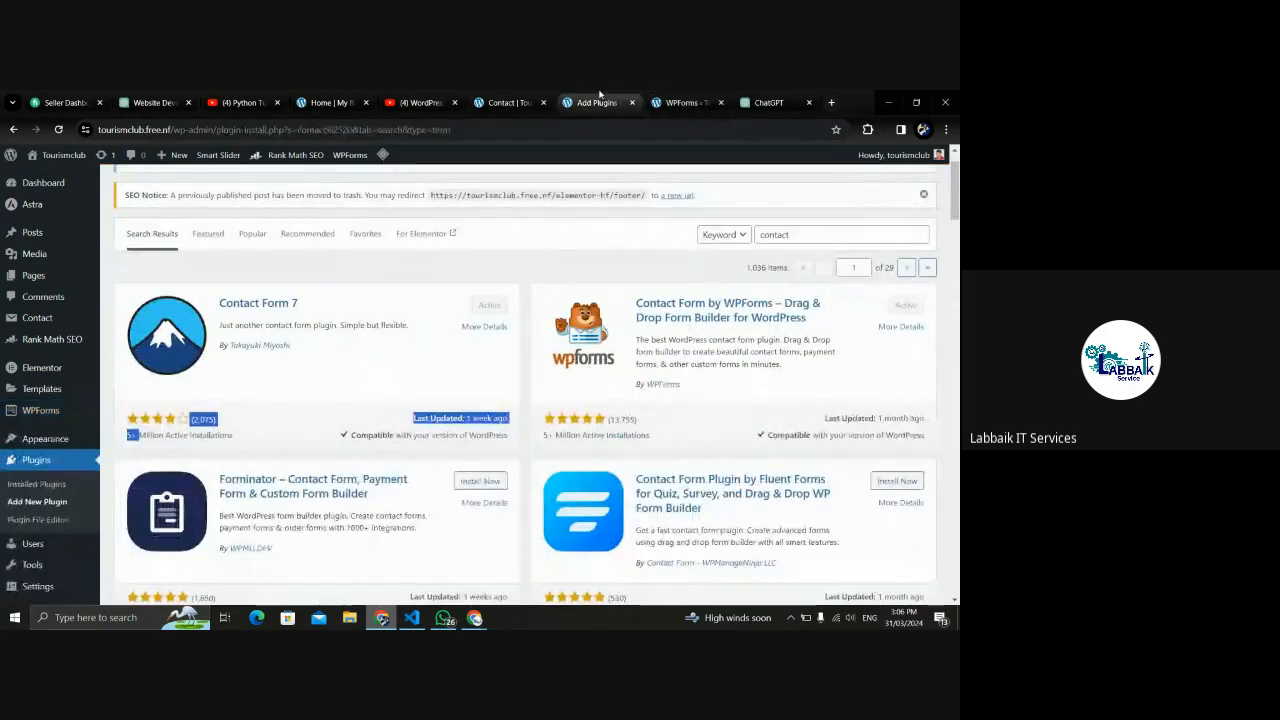
{"action": "left_click", "coordinate": [520, 95]}
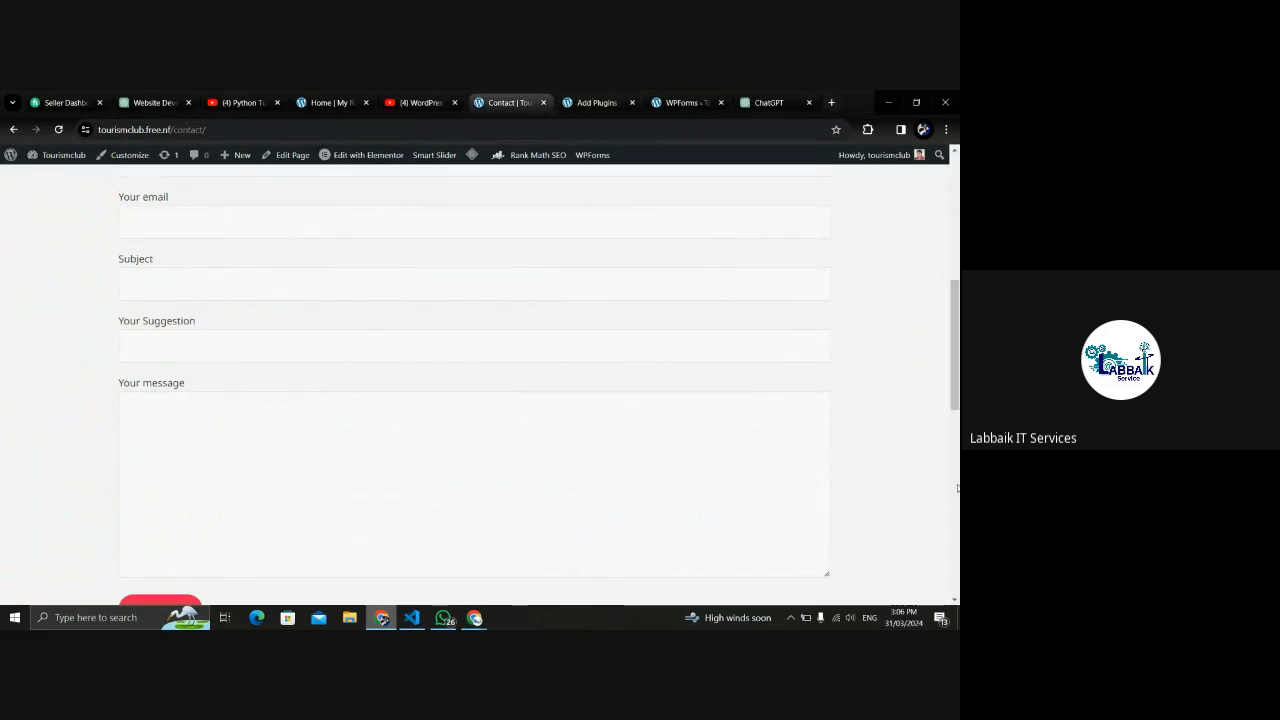
{"action": "scroll", "coordinate": [596, 300], "scroll_direction": "up", "scroll_amount": 8}
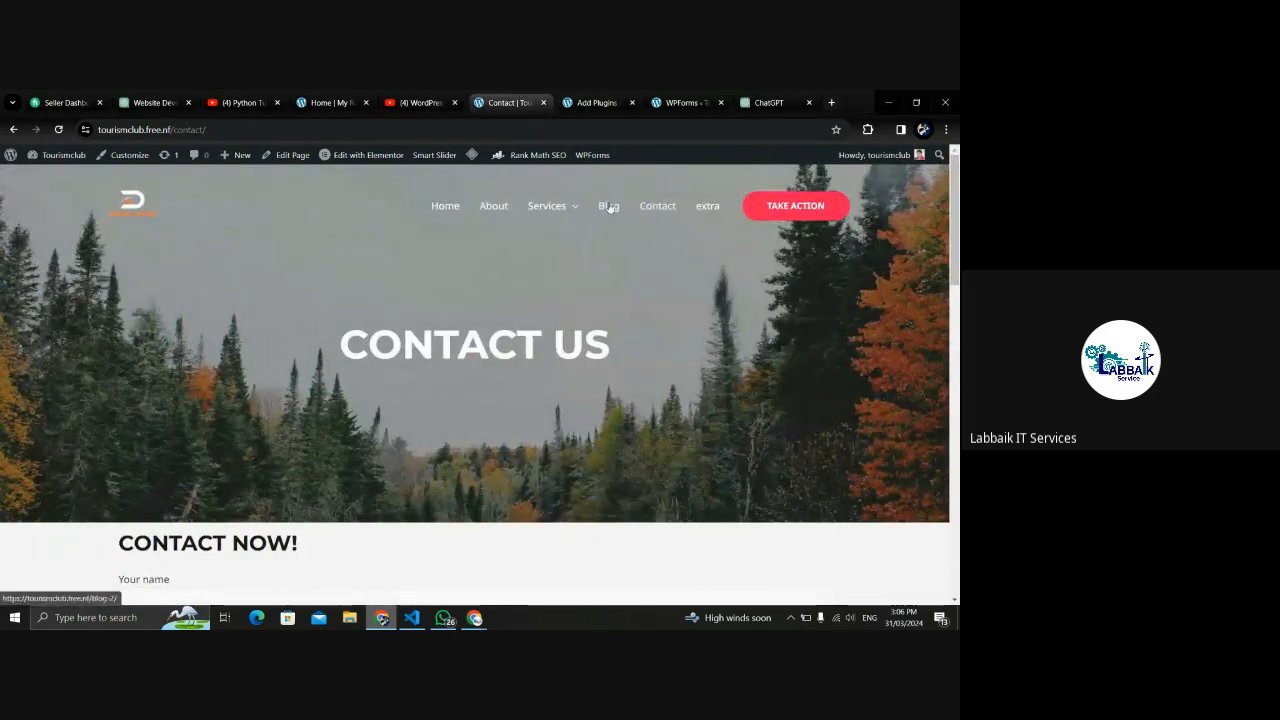
{"action": "left_click", "coordinate": [596, 207]}
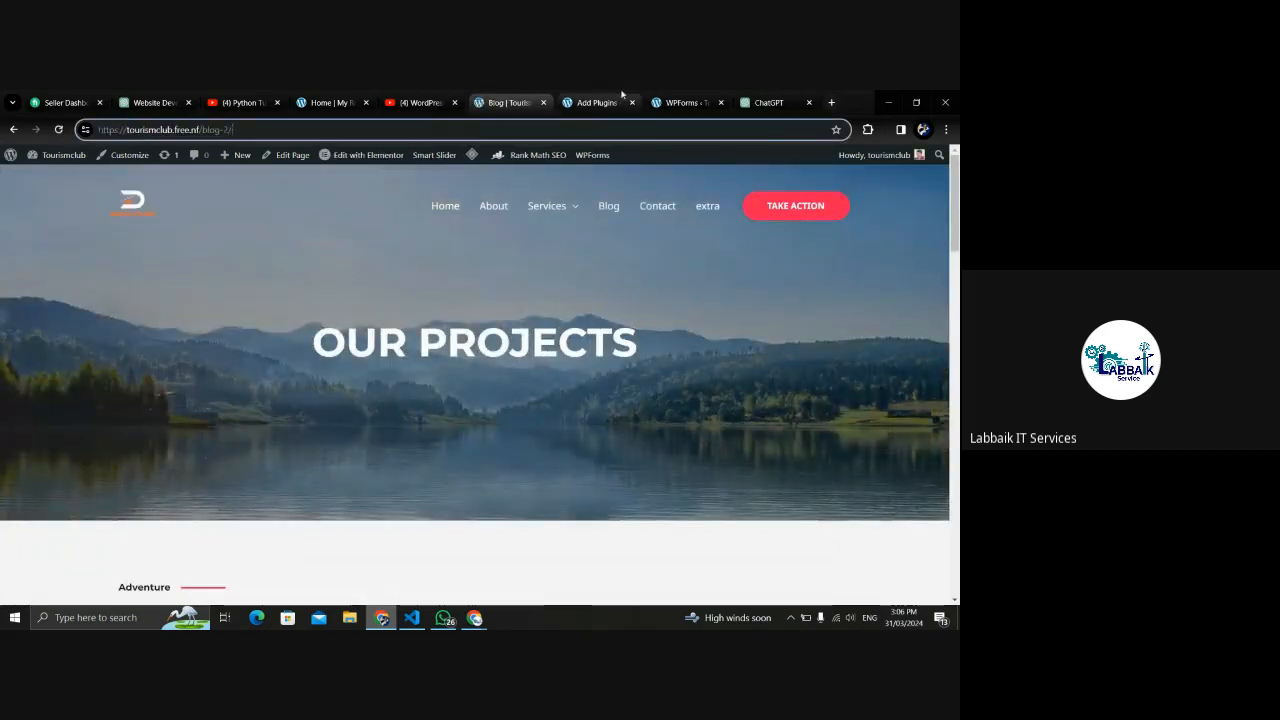
Open the WordPress pages list and open the Blog page for editing in Elementor.
{"action": "left_click", "coordinate": [587, 97]}
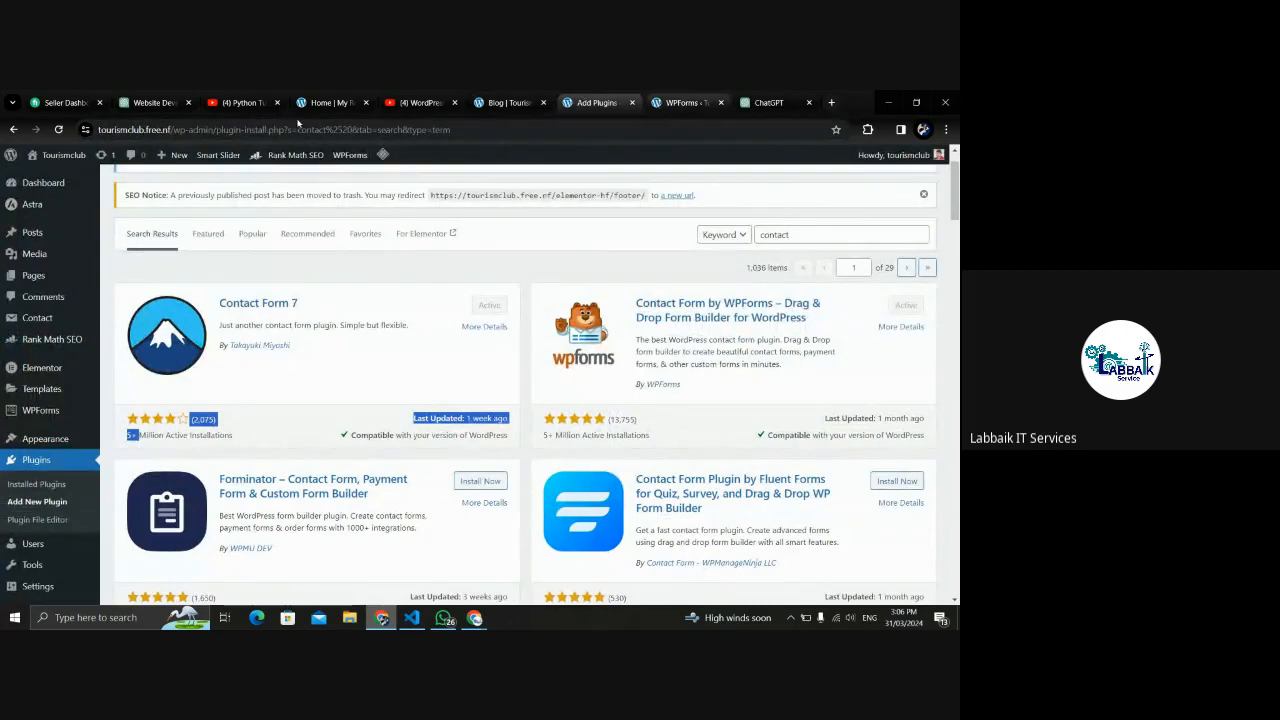
{"action": "mouse_move", "coordinate": [37, 284]}
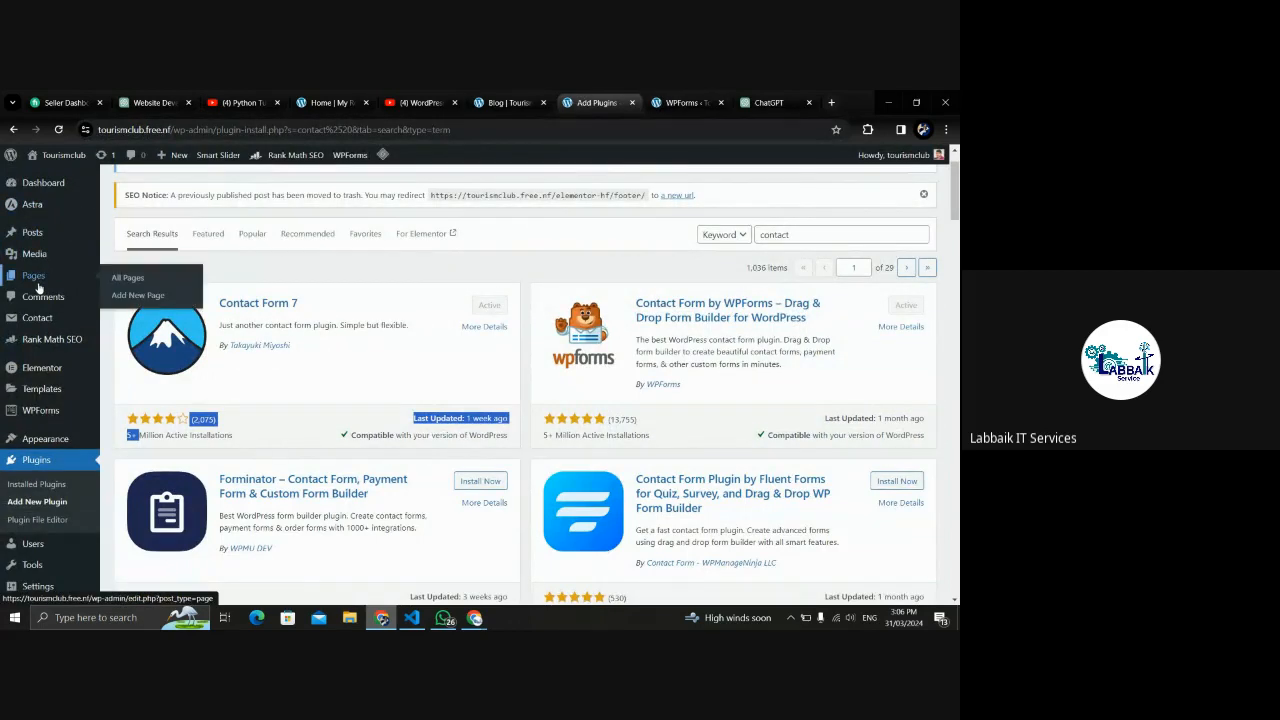
{"action": "double_click", "coordinate": [510, 133]}
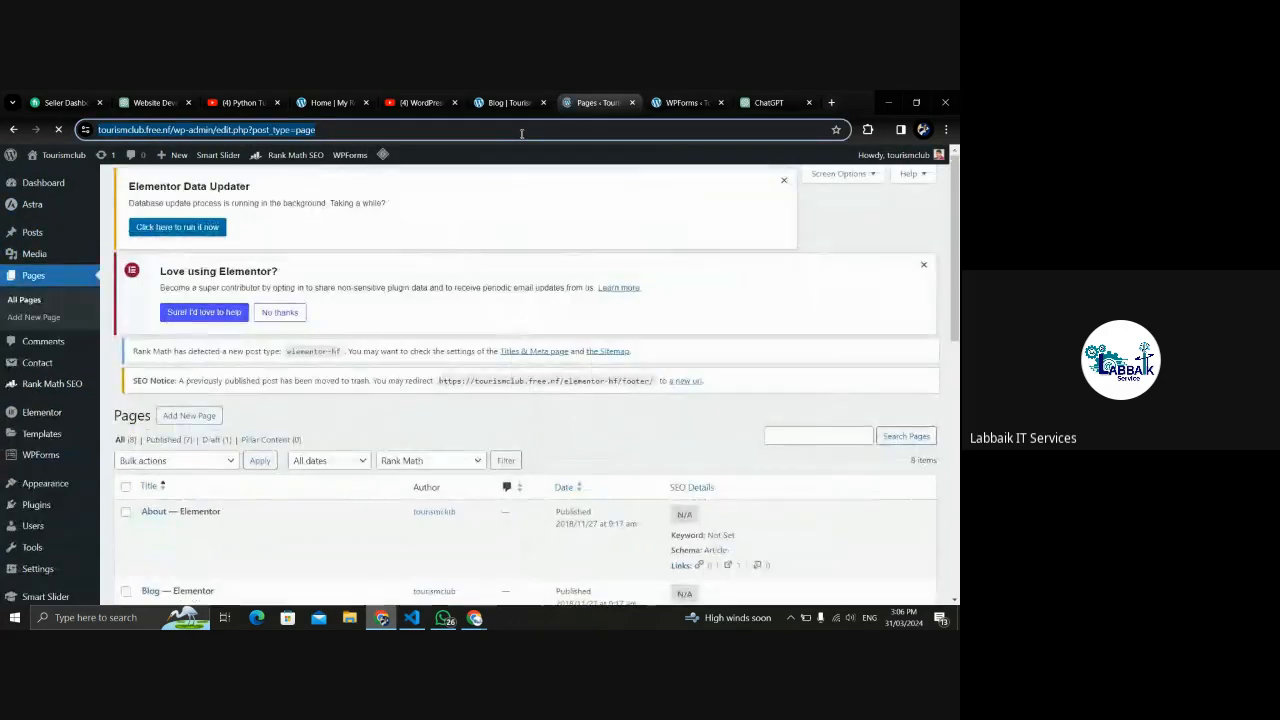
{"action": "left_click_drag", "start_coordinate": [956, 201], "coordinate": [956, 322]}
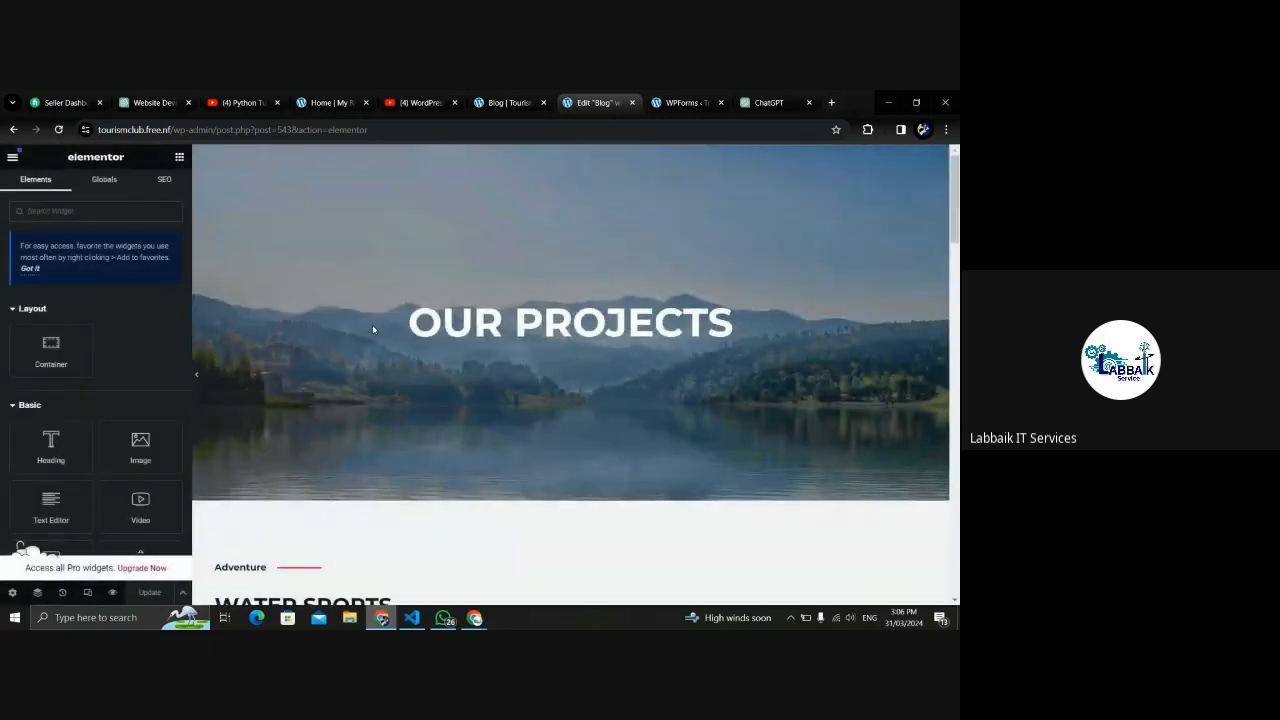
Change the hero banner heading of the Blog page to "Our Blogs".
{"action": "left_click_drag", "start_coordinate": [956, 213], "coordinate": [957, 221]}
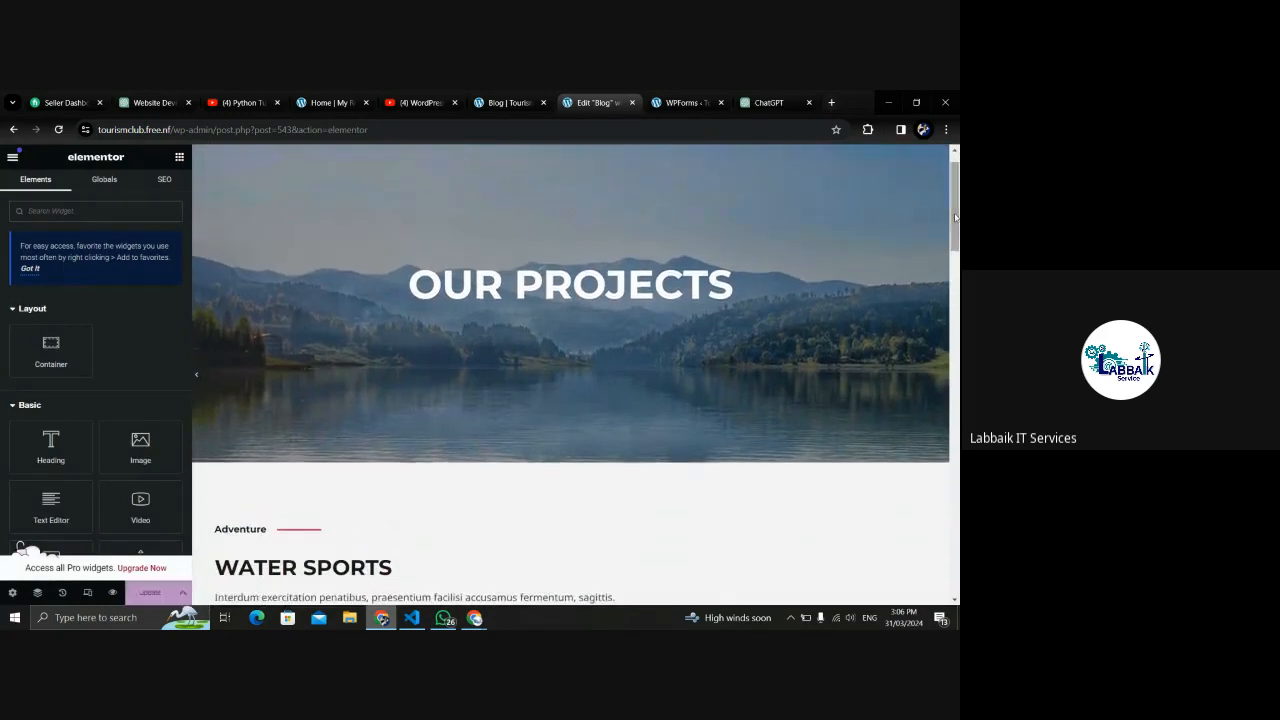
{"action": "left_click", "coordinate": [700, 285]}
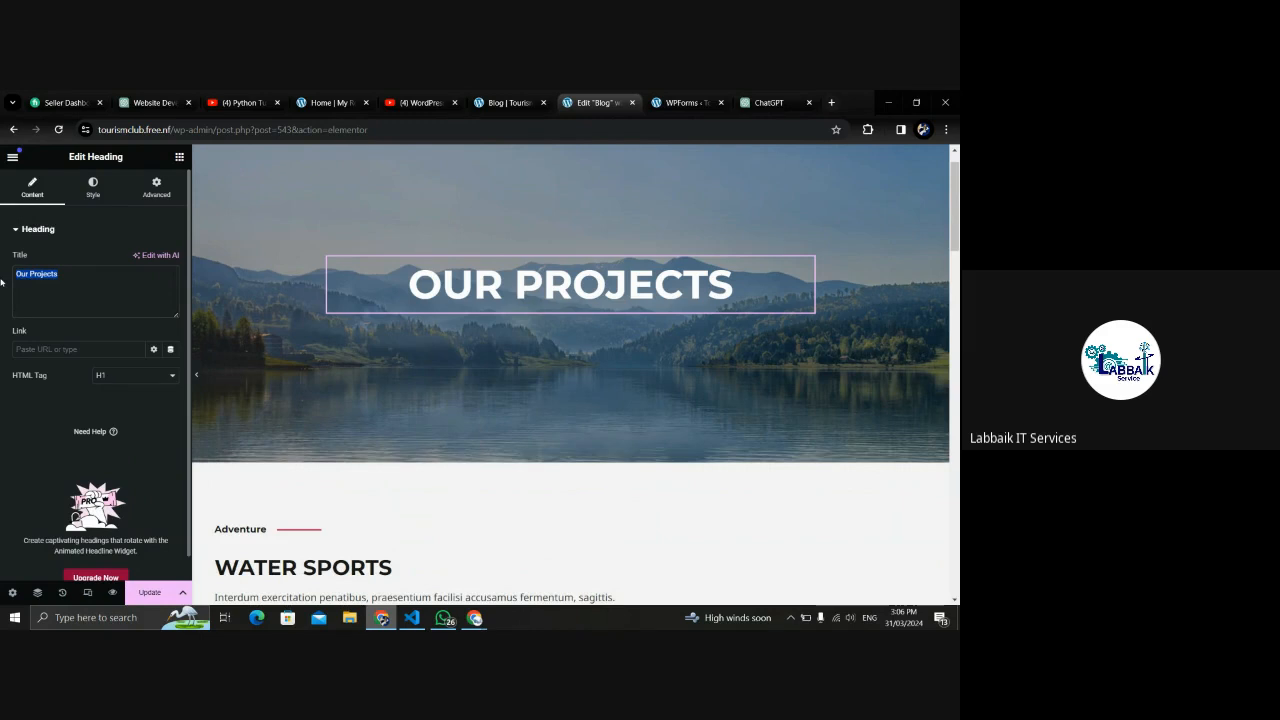
{"action": "type", "text": "Our Blog"}
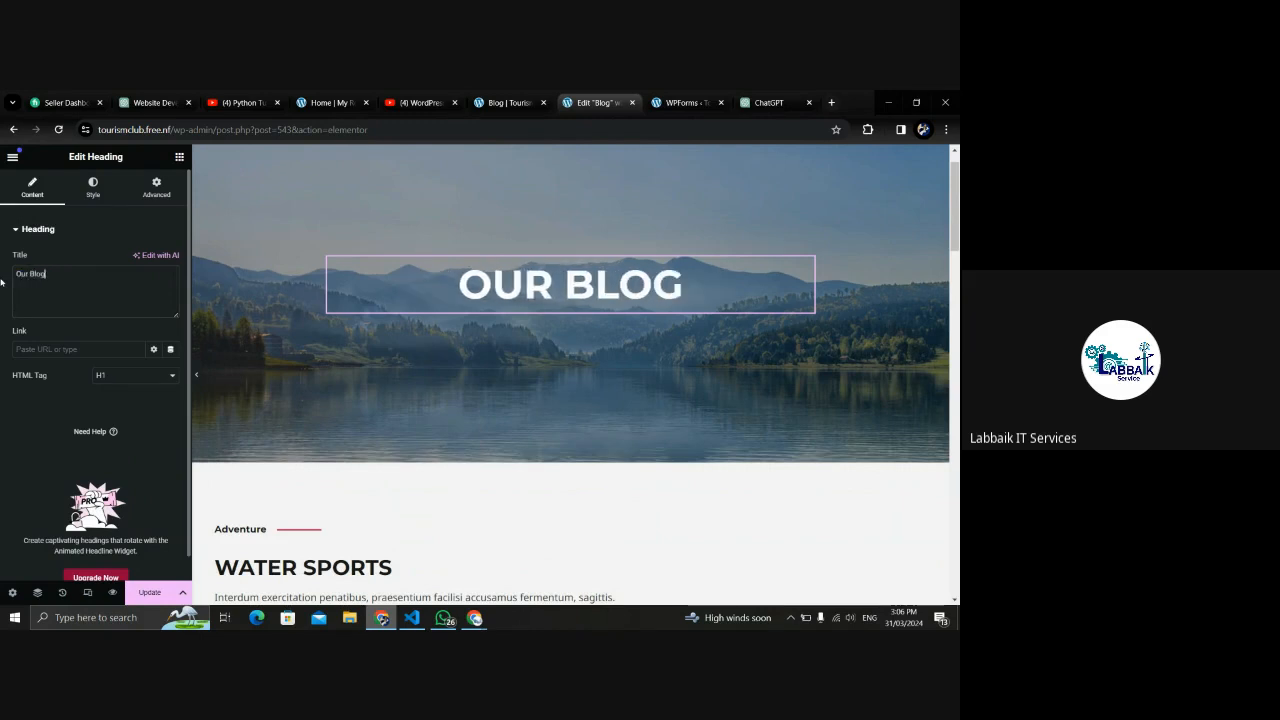
{"action": "type", "text": "s"}
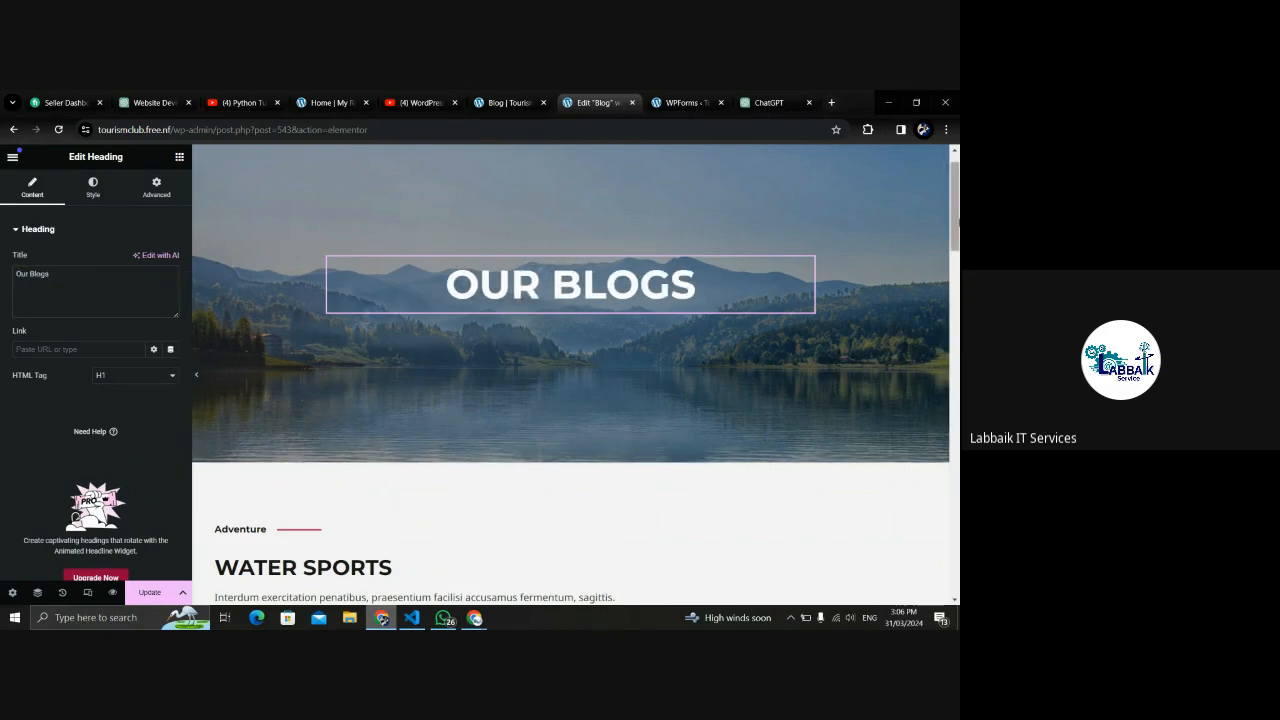
Look over the Water Sports section and the settings of its image carousel.
{"action": "scroll", "coordinate": [407, 334], "scroll_direction": "down", "scroll_amount": 5}
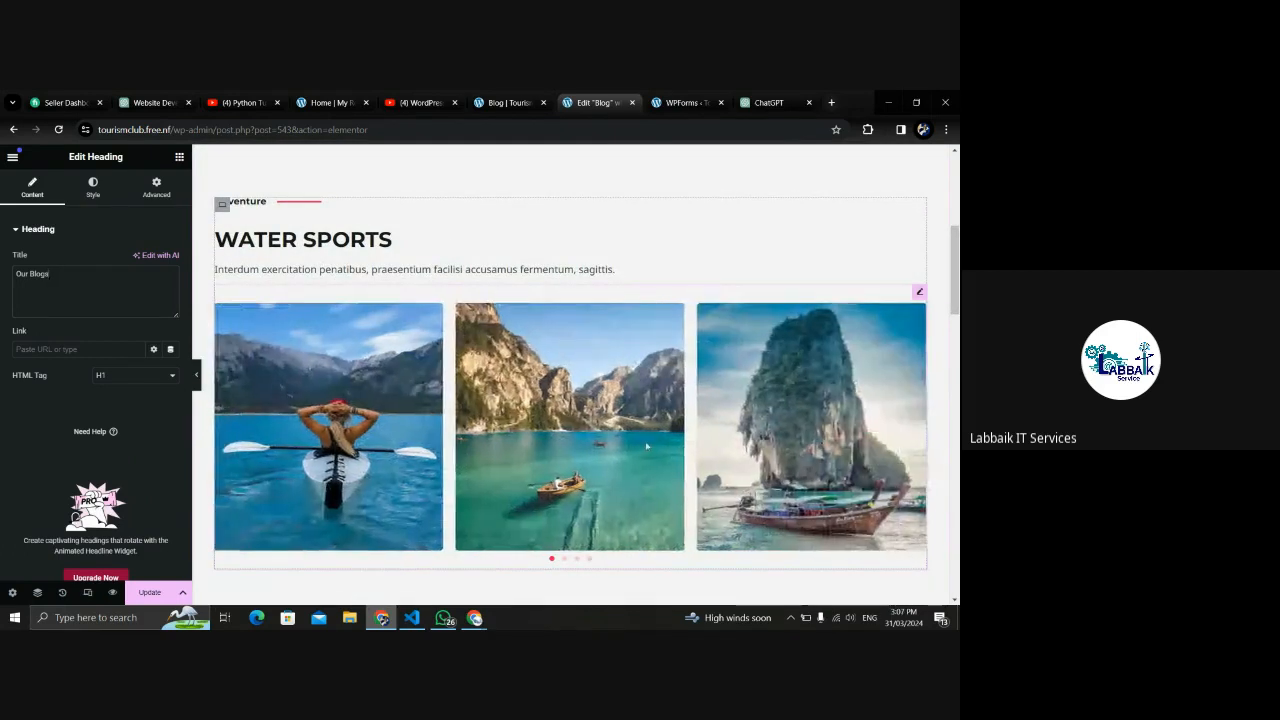
{"action": "left_click", "coordinate": [441, 453]}
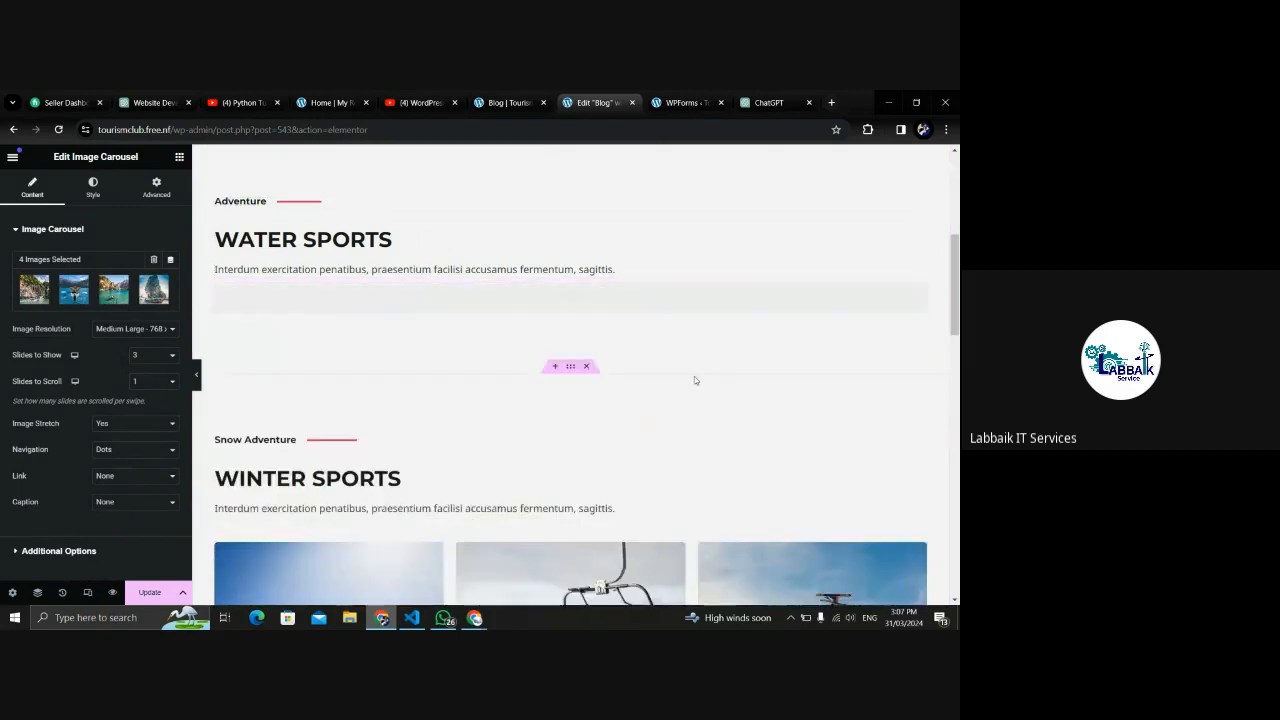
{"action": "left_click_drag", "start_coordinate": [957, 295], "coordinate": [958, 287]}
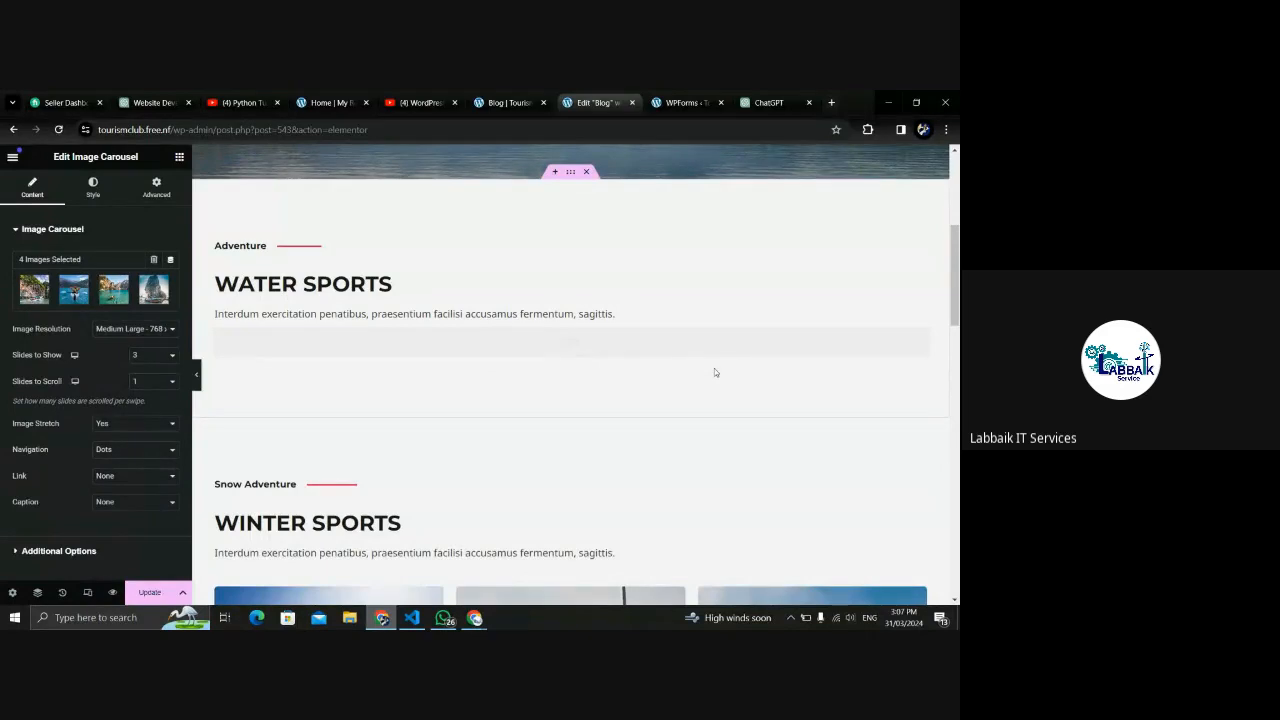
{"action": "left_click", "coordinate": [714, 372]}
{"action": "left_click_drag", "start_coordinate": [957, 285], "coordinate": [957, 212]}
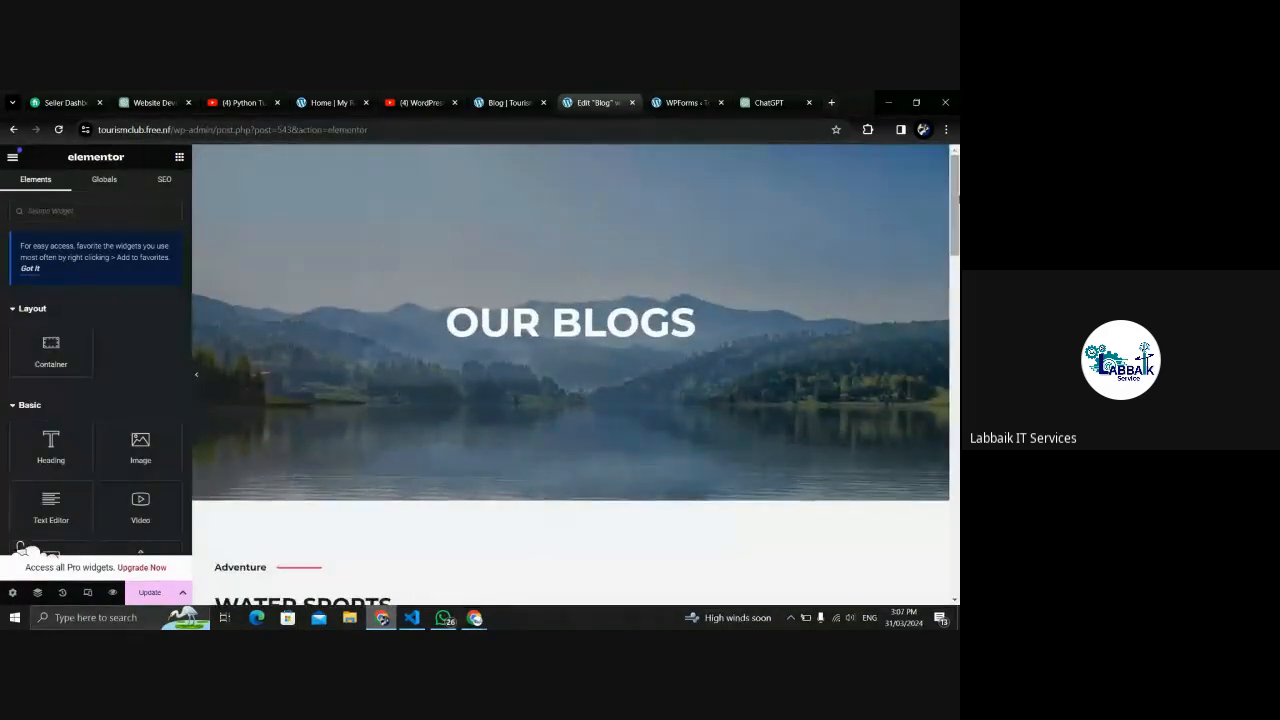
Delete the Winter Sports and Camping sections from the Blog page.
{"action": "scroll", "coordinate": [266, 218], "scroll_direction": "down", "scroll_amount": 4}
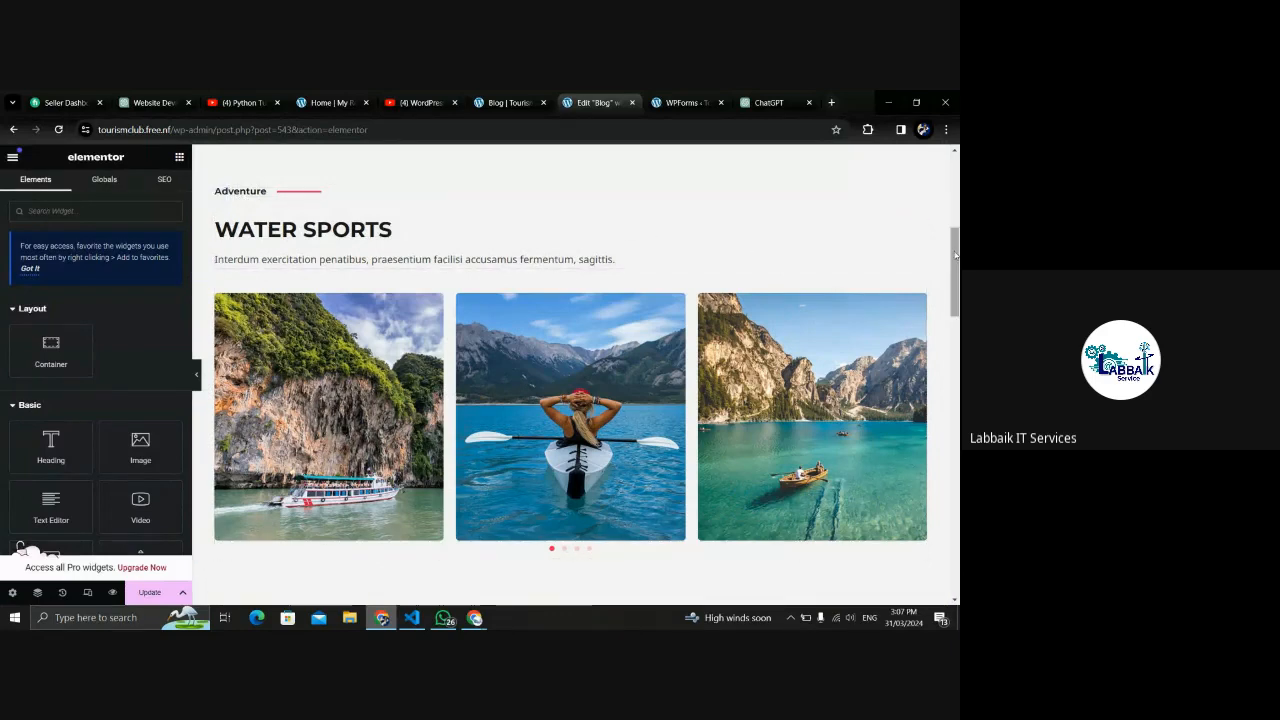
{"action": "scroll", "coordinate": [525, 346], "scroll_direction": "down", "scroll_amount": 4}
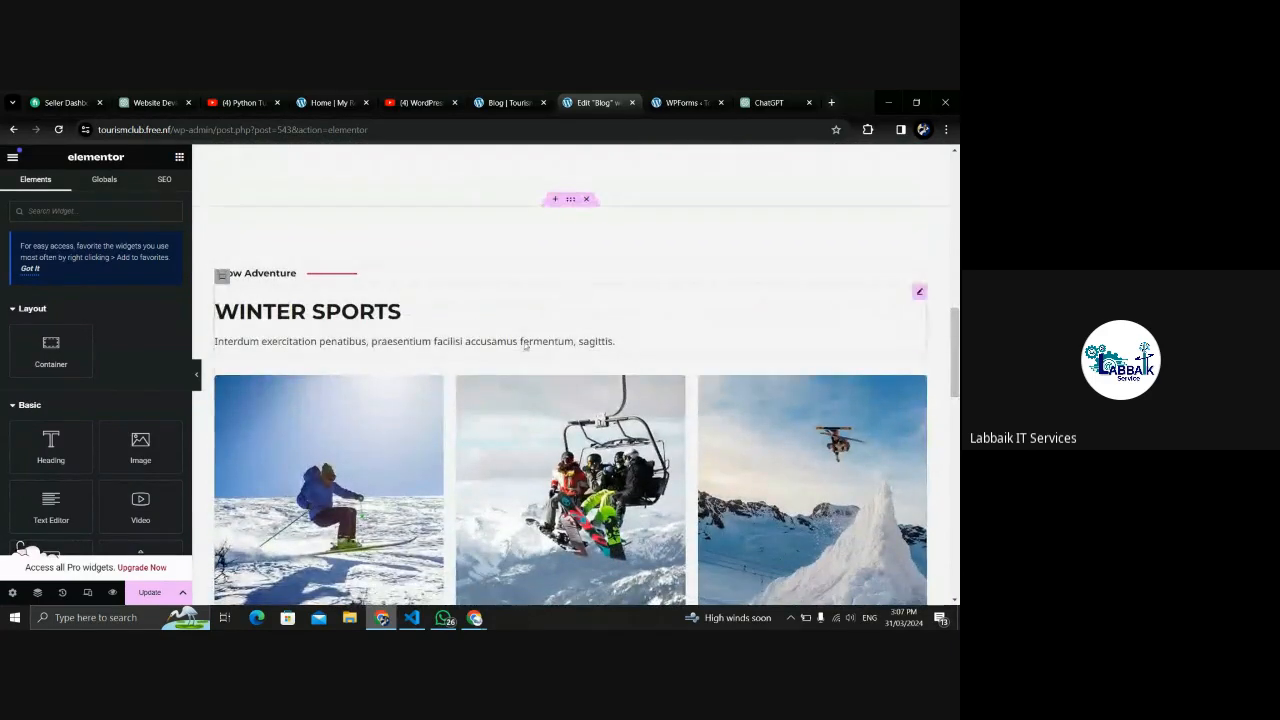
{"action": "left_click_drag", "start_coordinate": [955, 313], "coordinate": [956, 339]}
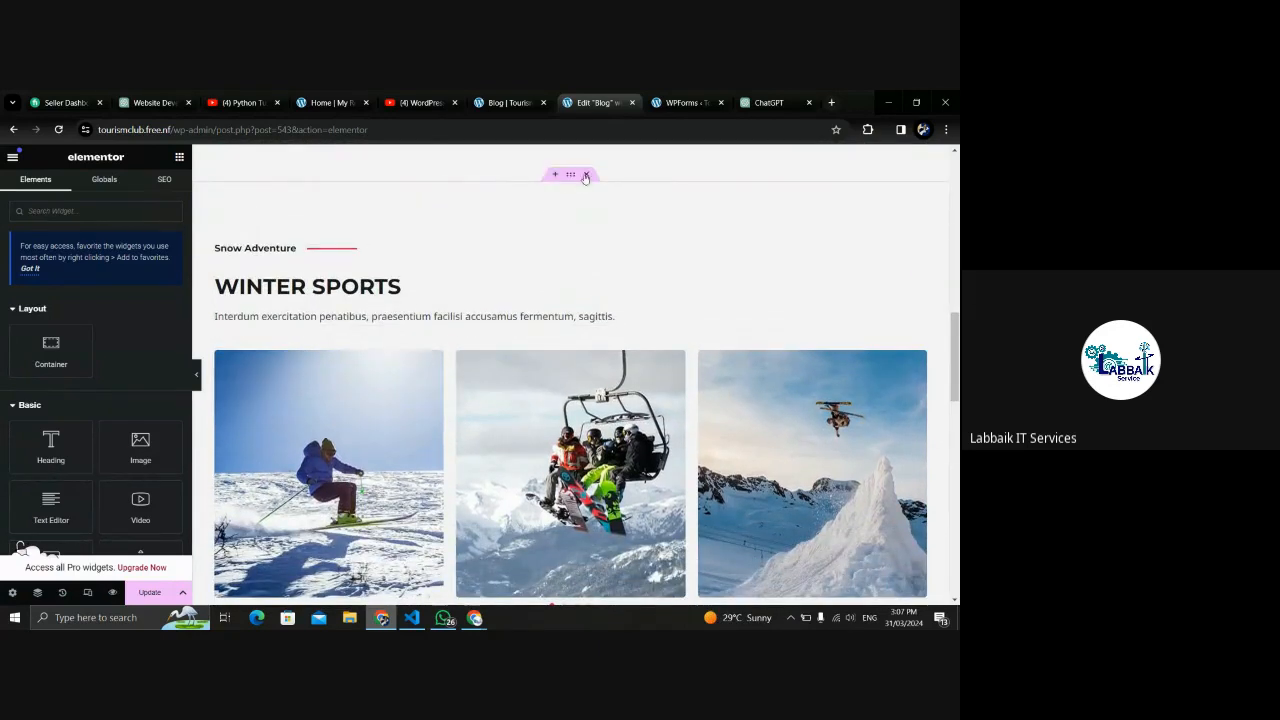
{"action": "left_click", "coordinate": [587, 175]}
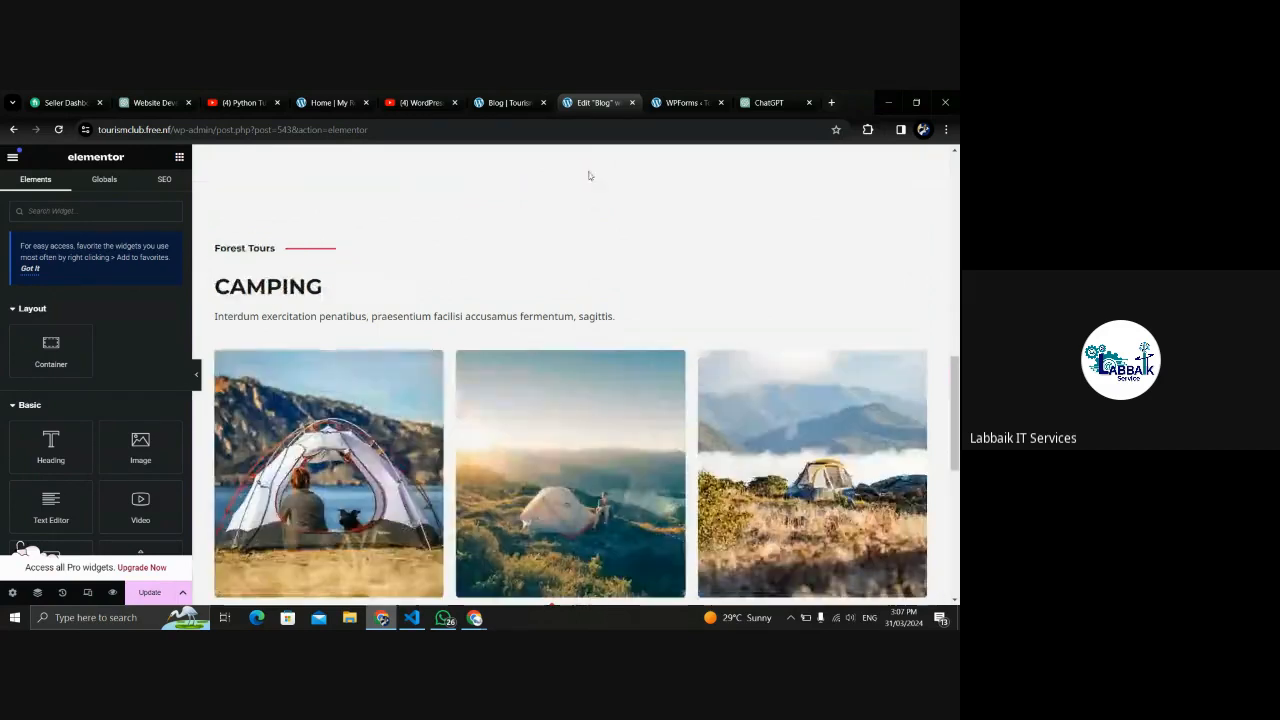
{"action": "mouse_move", "coordinate": [957, 401]}
{"action": "left_mouse_down"}
{"action": "mouse_move", "coordinate": [957, 426]}
{"action": "mouse_move", "coordinate": [953, 305]}
{"action": "mouse_move", "coordinate": [953, 409]}
{"action": "left_mouse_up"}
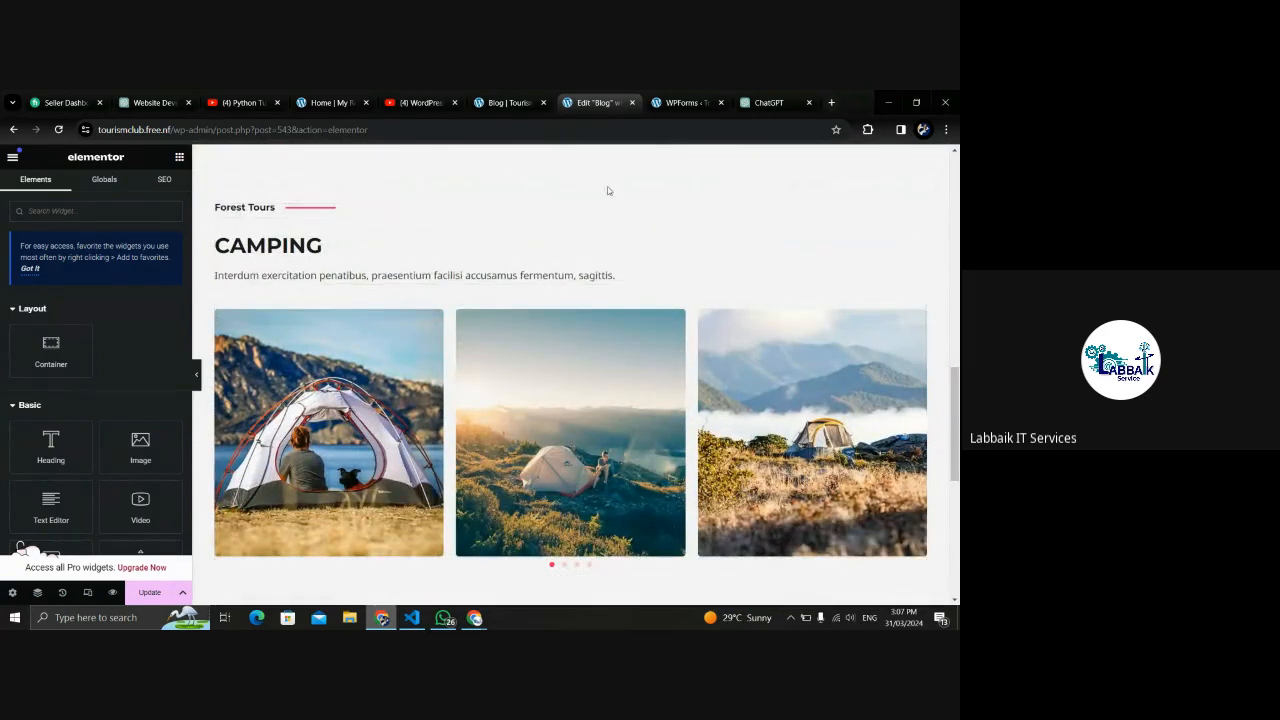
{"action": "left_click_drag", "start_coordinate": [957, 400], "coordinate": [956, 355]}
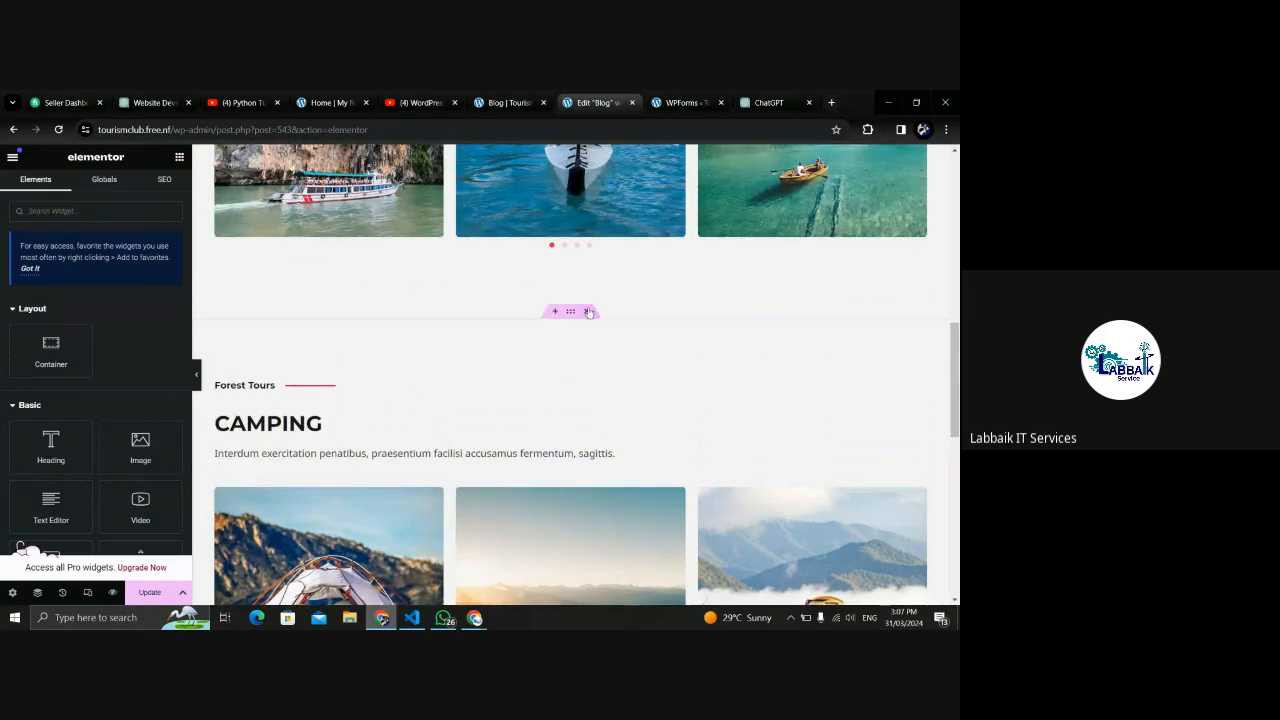
{"action": "left_click", "coordinate": [588, 312]}
{"action": "scroll", "coordinate": [955, 355], "scroll_direction": "up", "scroll_amount": 1}
Shorten the divider line beside the Adventure label and set the Water Sports section's title to "North Area of PAkistan".
{"action": "left_click_drag", "start_coordinate": [957, 356], "coordinate": [959, 290]}
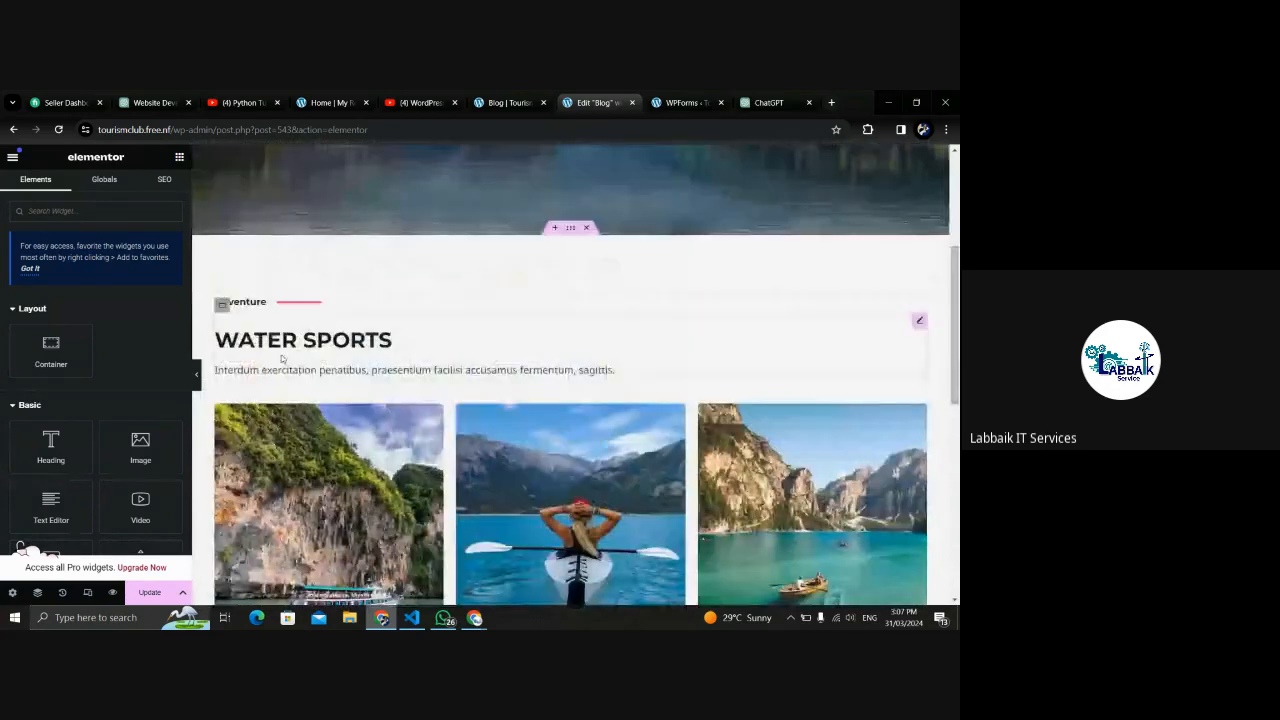
{"action": "left_click", "coordinate": [292, 303]}
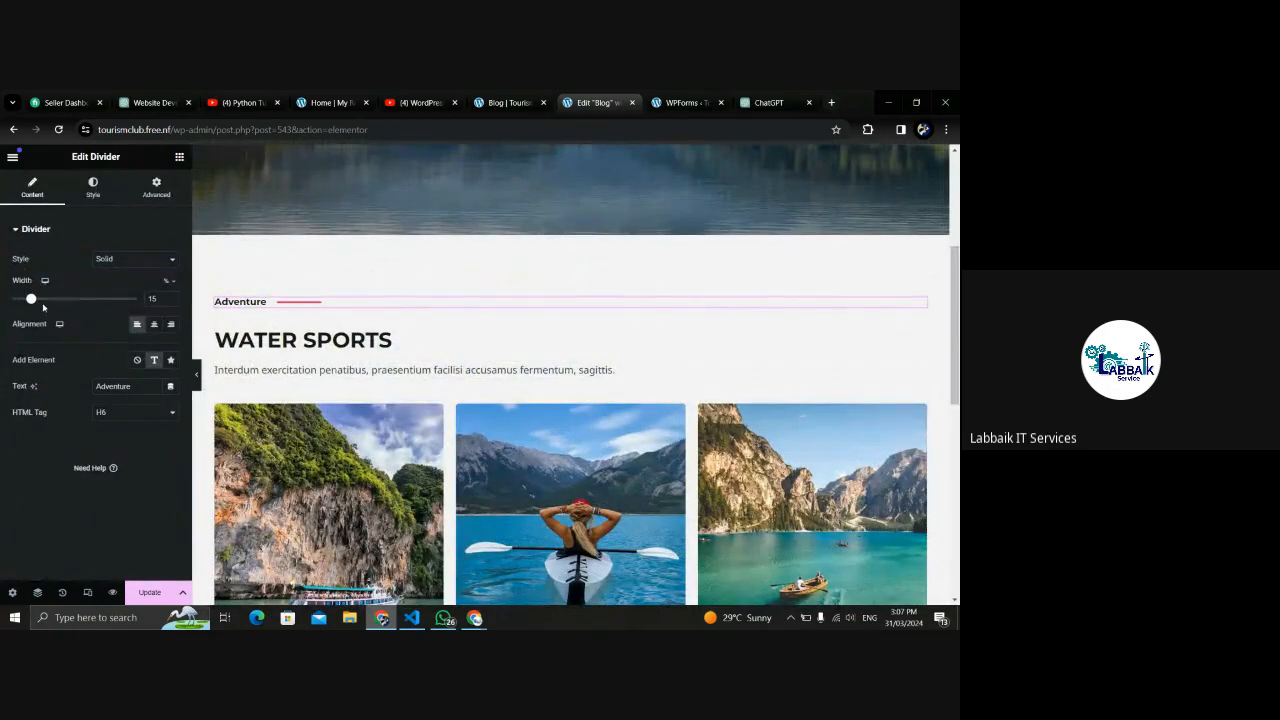
{"action": "left_click_drag", "start_coordinate": [26, 300], "coordinate": [25, 300]}
{"action": "left_click", "coordinate": [341, 331]}
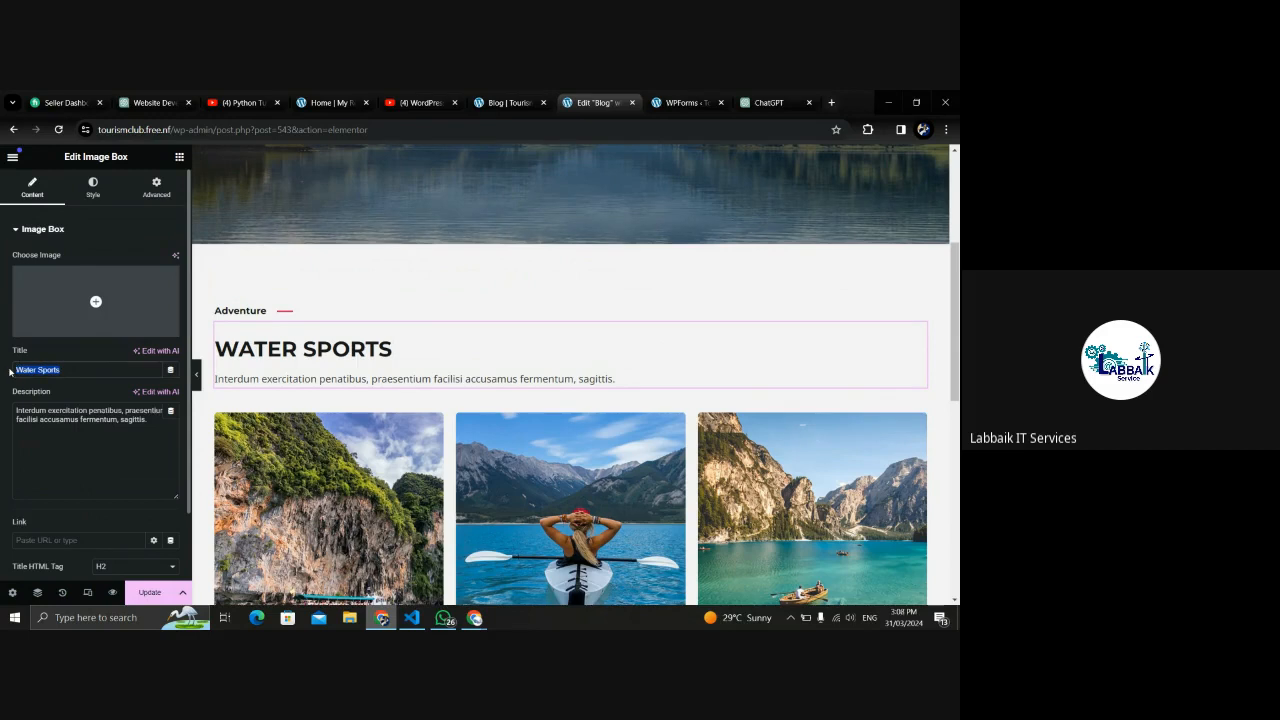
{"action": "type", "text": "North Area of PAkistan"}
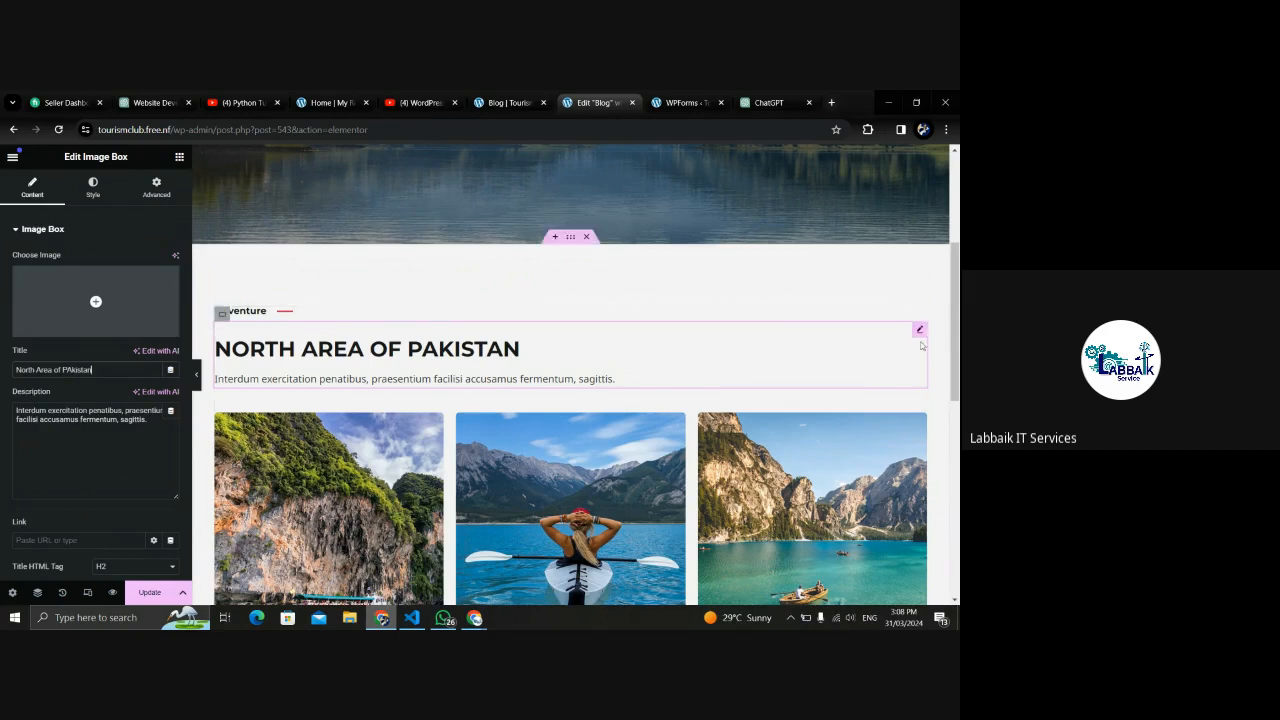
Insert an empty single container with column direction between the hero banner and the Adventure section, then bring up the widget list.
{"action": "scroll", "coordinate": [957, 322], "scroll_direction": "up", "scroll_amount": 1}
{"action": "left_click_drag", "start_coordinate": [958, 323], "coordinate": [958, 292]}
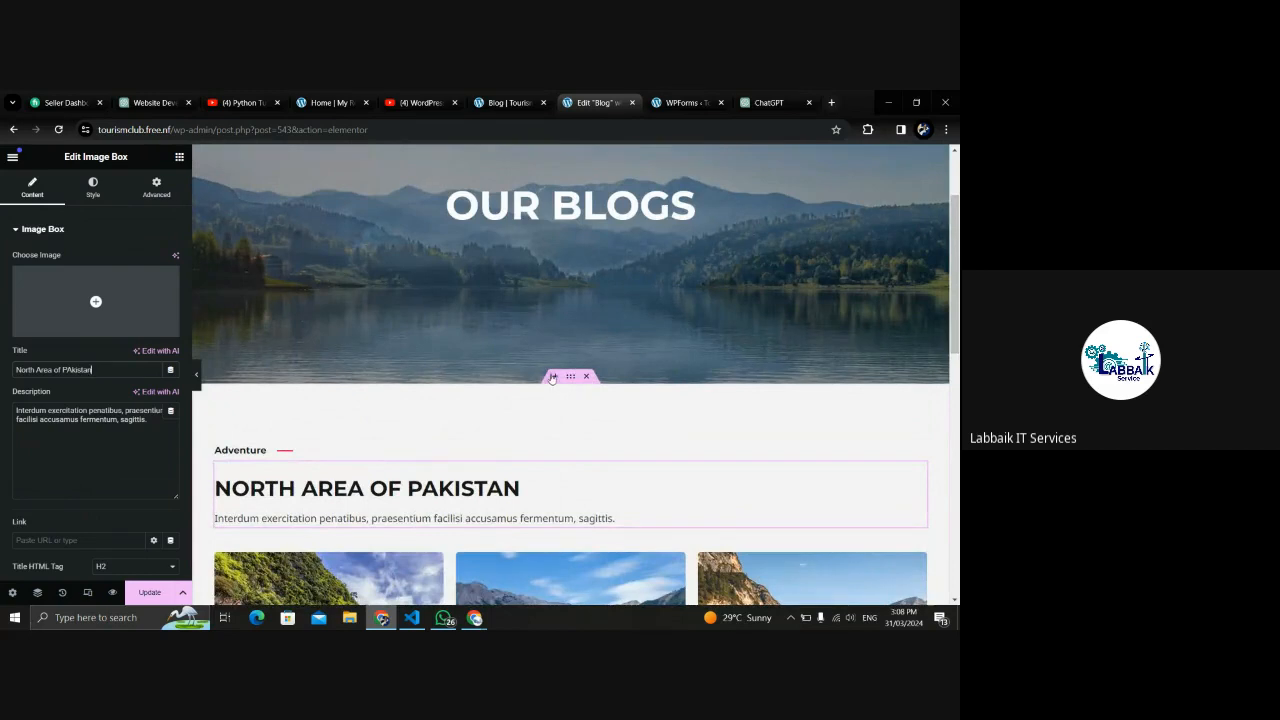
{"action": "left_click", "coordinate": [552, 376]}
{"action": "left_click", "coordinate": [526, 442]}
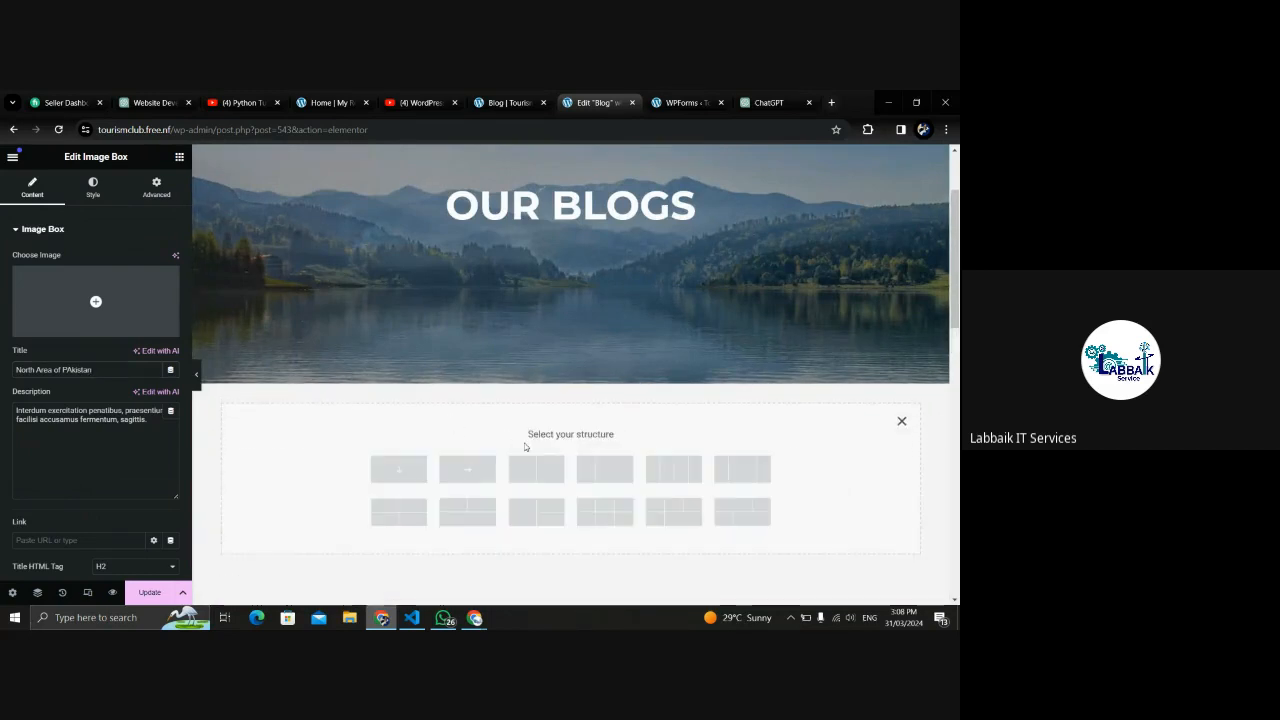
{"action": "left_click", "coordinate": [398, 469]}
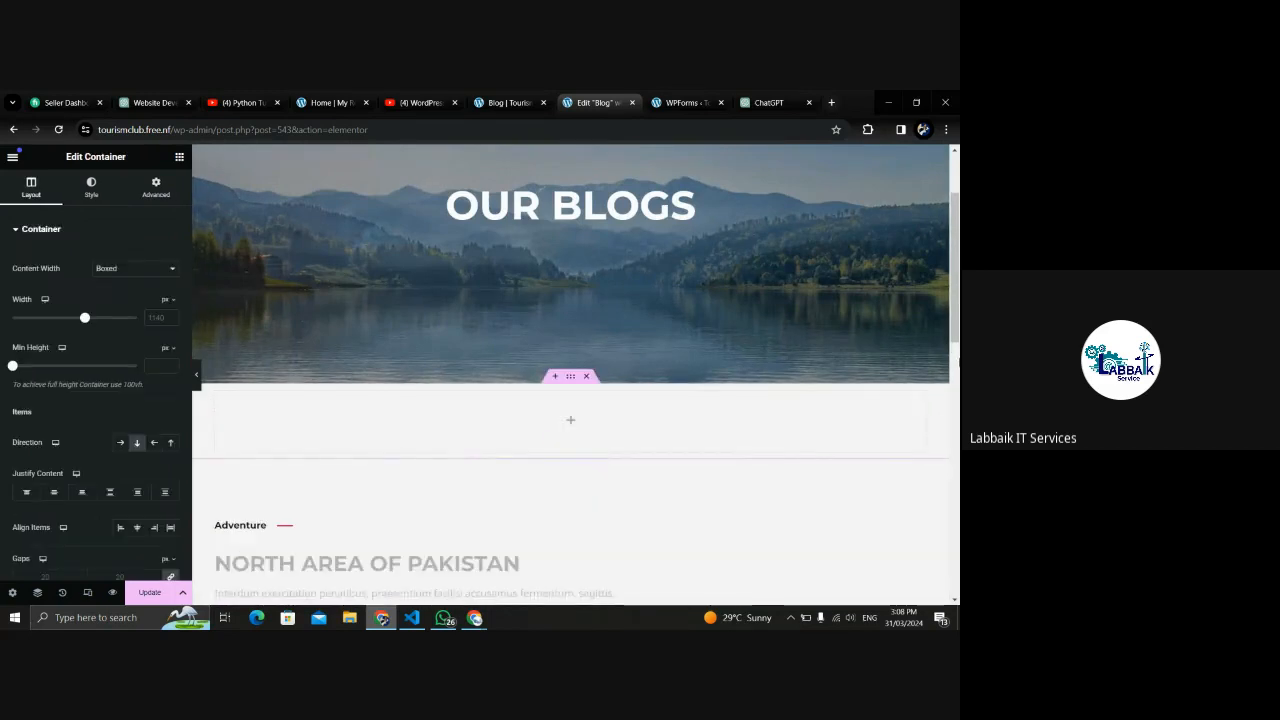
{"action": "left_click_drag", "start_coordinate": [955, 298], "coordinate": [900, 288]}
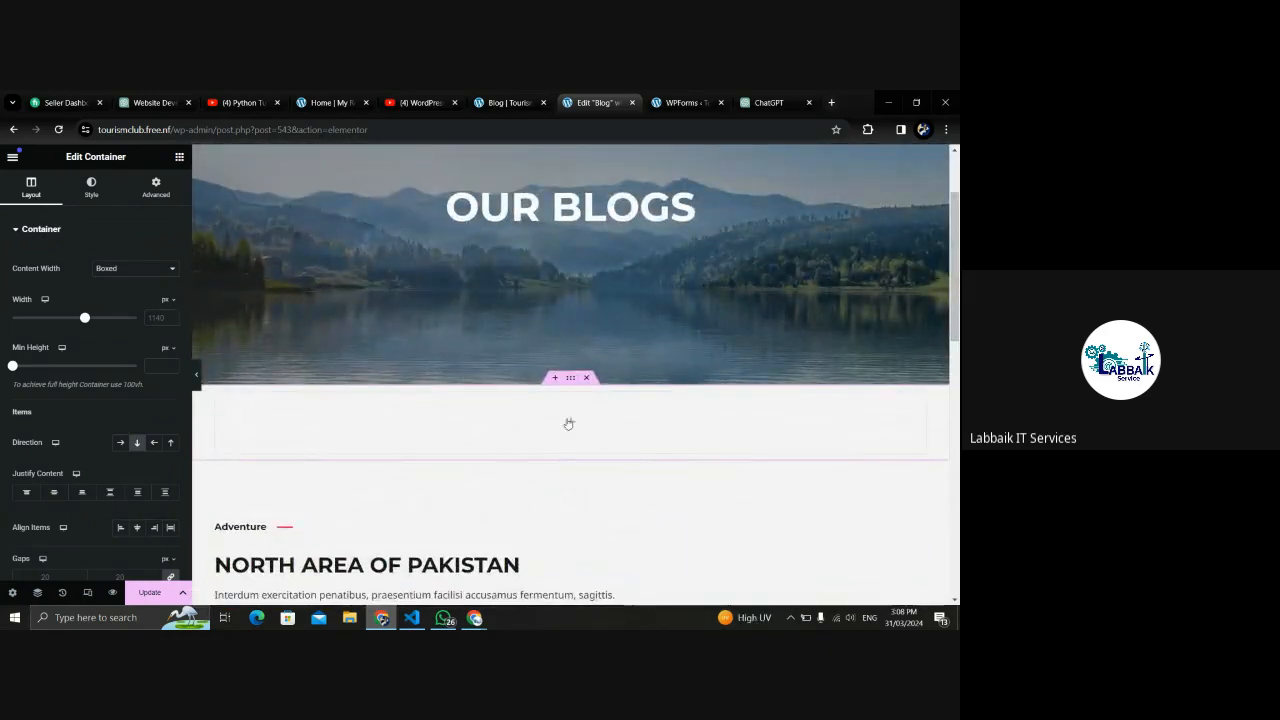
{"action": "left_click", "coordinate": [178, 158]}
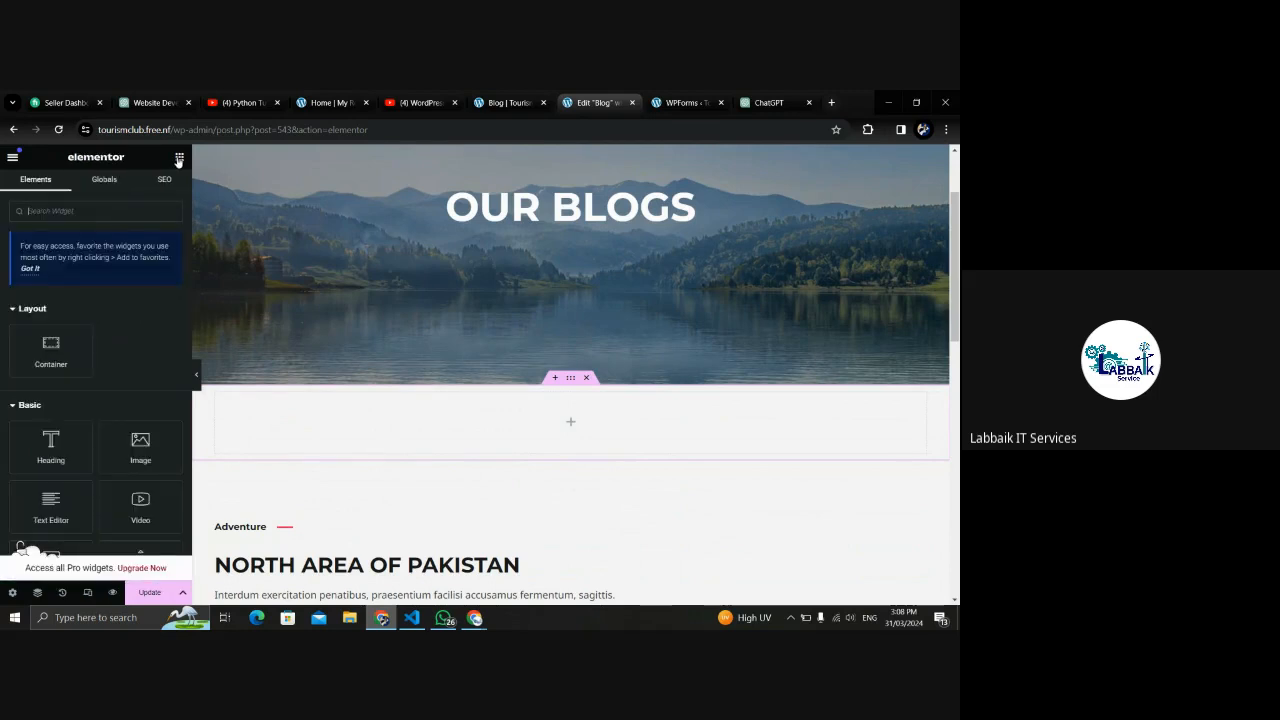
Return to the WordPress dashboard and search the plugins available for installation for "post grid".
{"action": "left_click", "coordinate": [491, 95]}
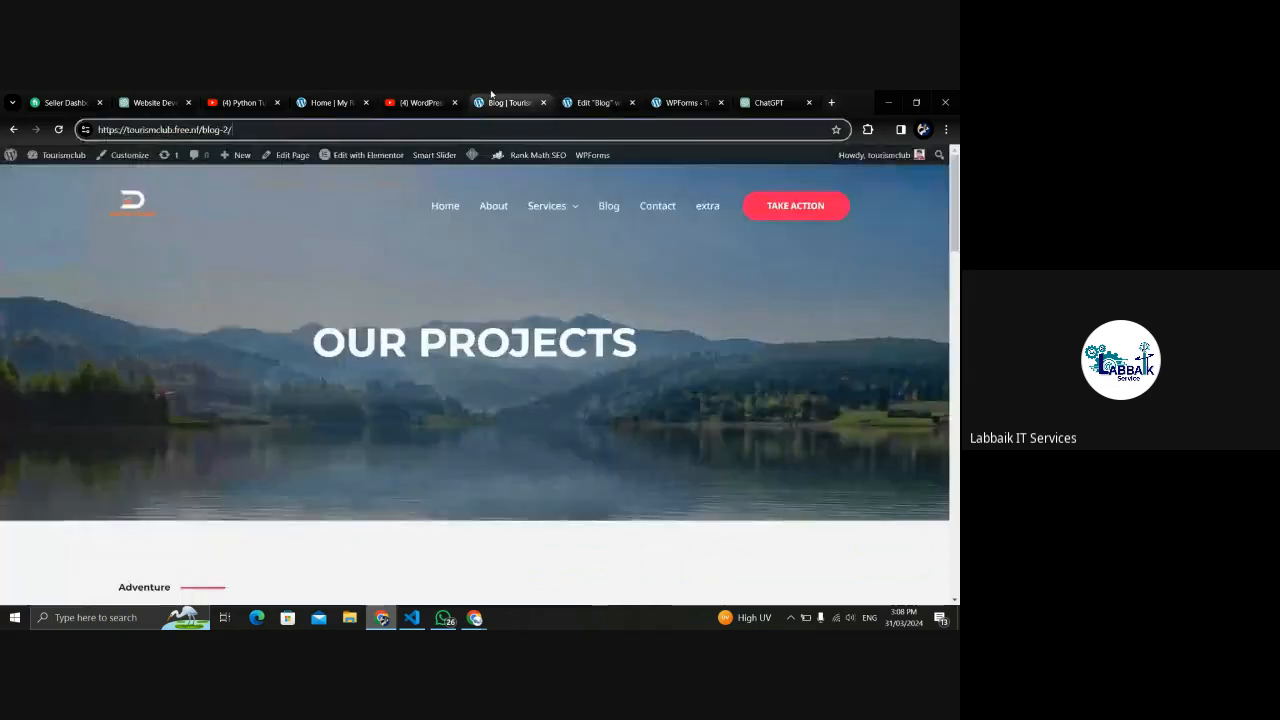
{"action": "left_click", "coordinate": [683, 94]}
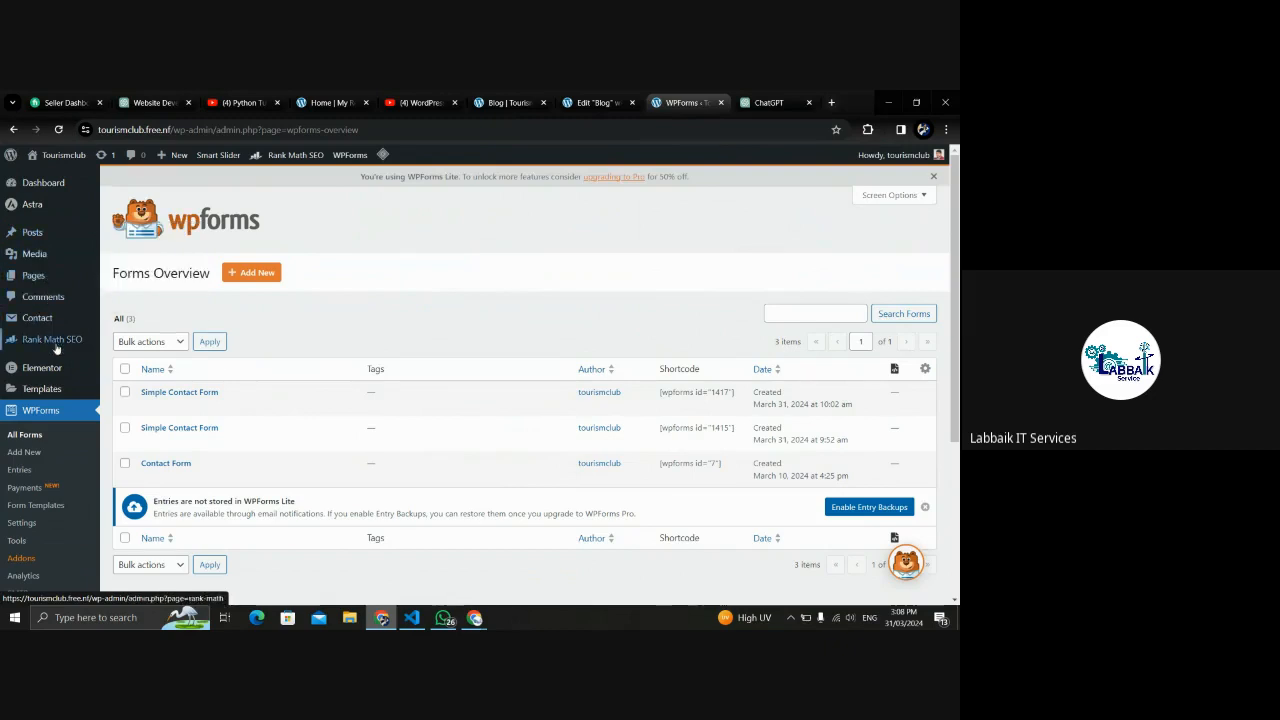
{"action": "mouse_move", "coordinate": [33, 238]}
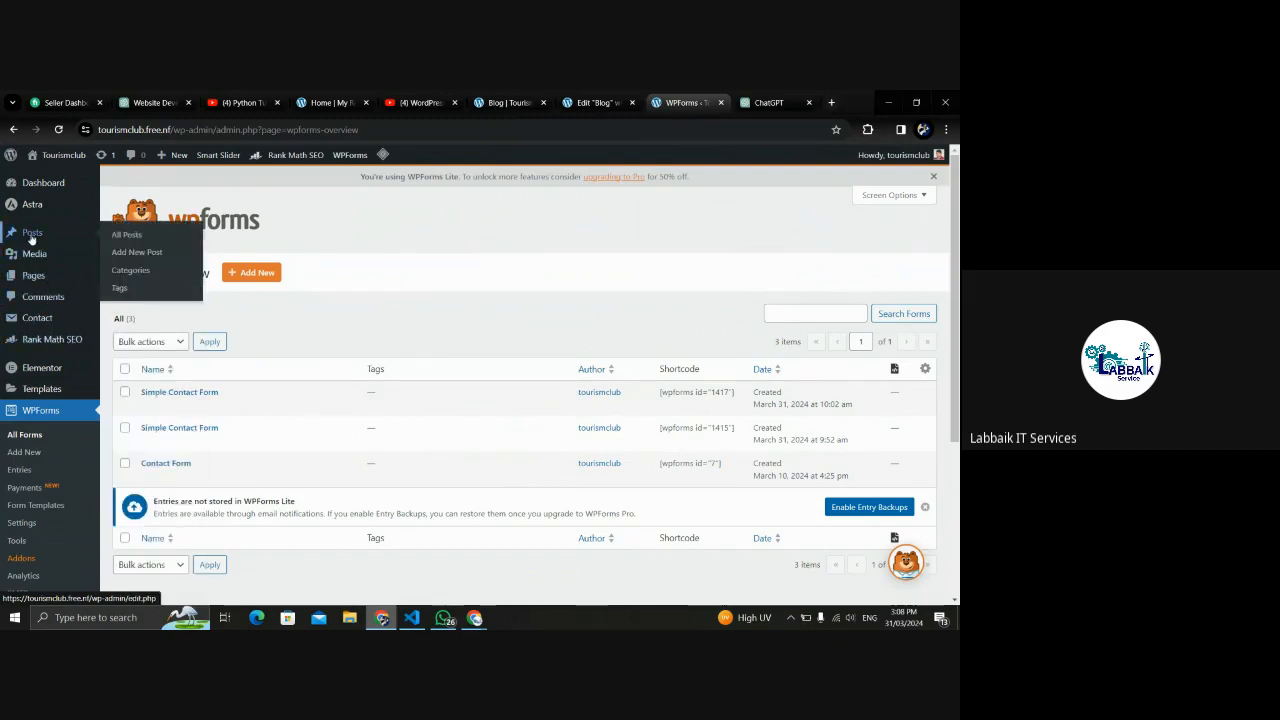
{"action": "scroll", "coordinate": [525, 400], "scroll_direction": "down", "scroll_amount": 5}
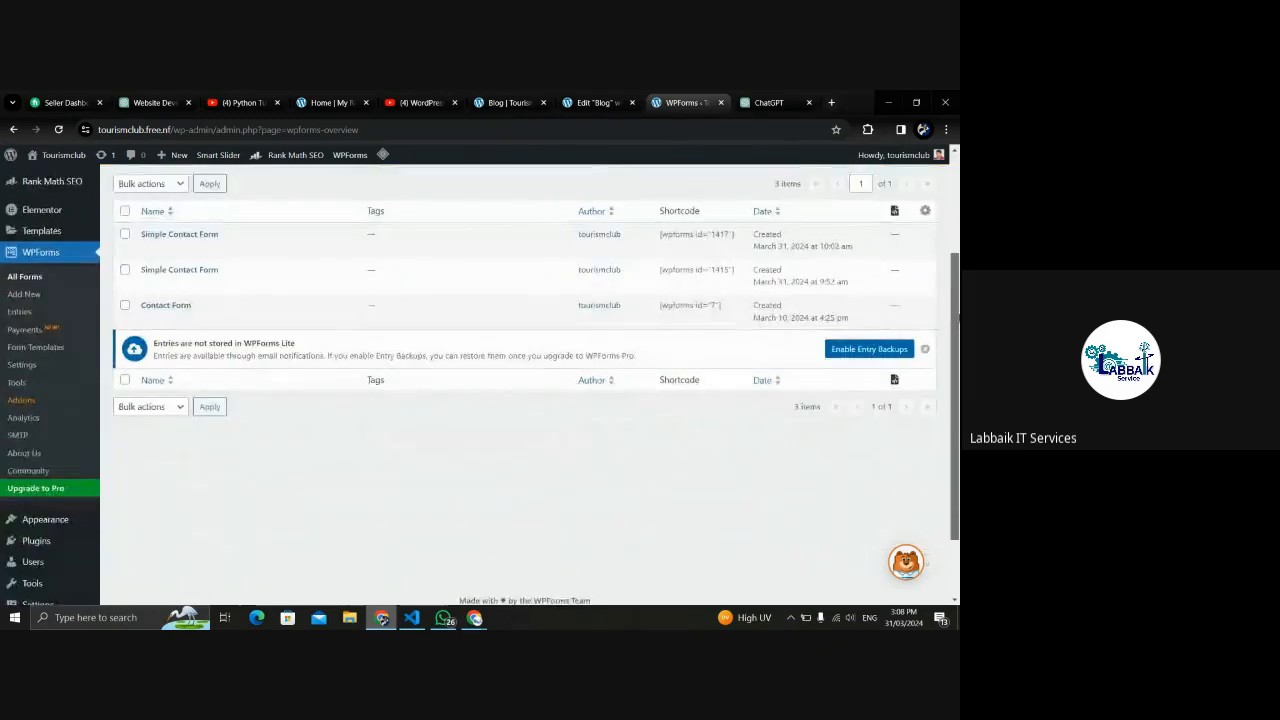
{"action": "mouse_move", "coordinate": [52, 456]}
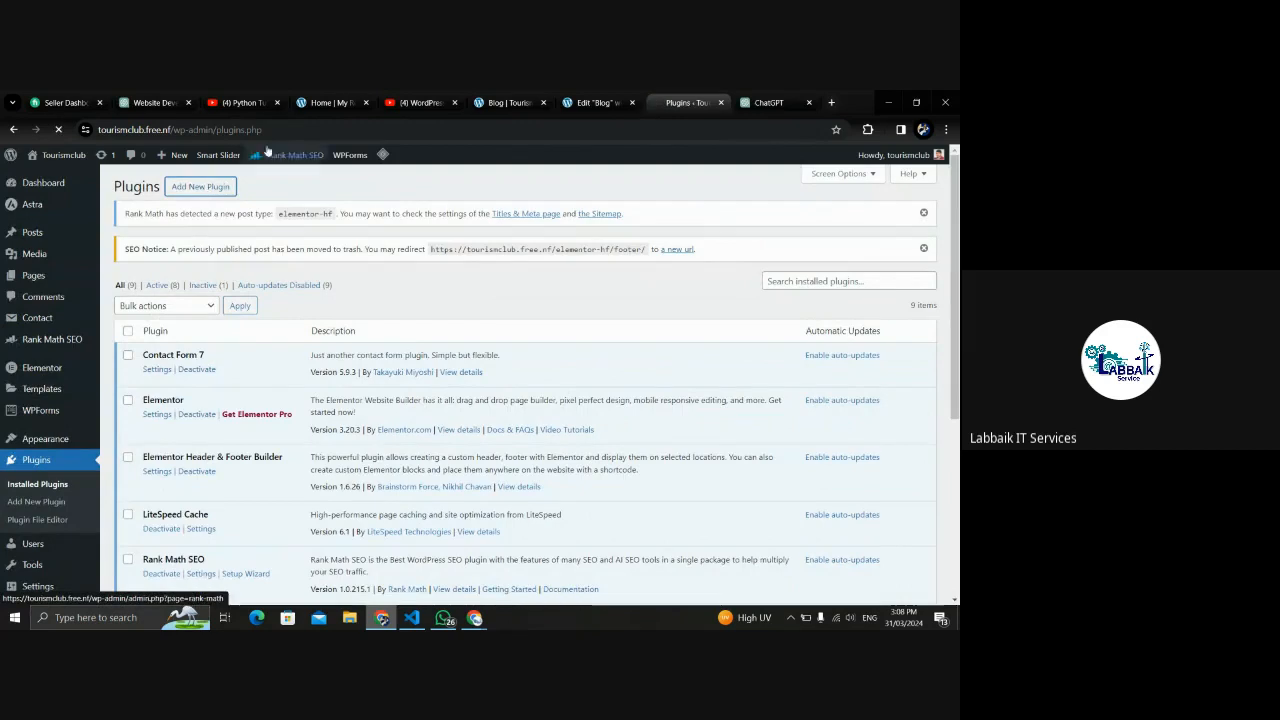
{"action": "double_click", "coordinate": [322, 129]}
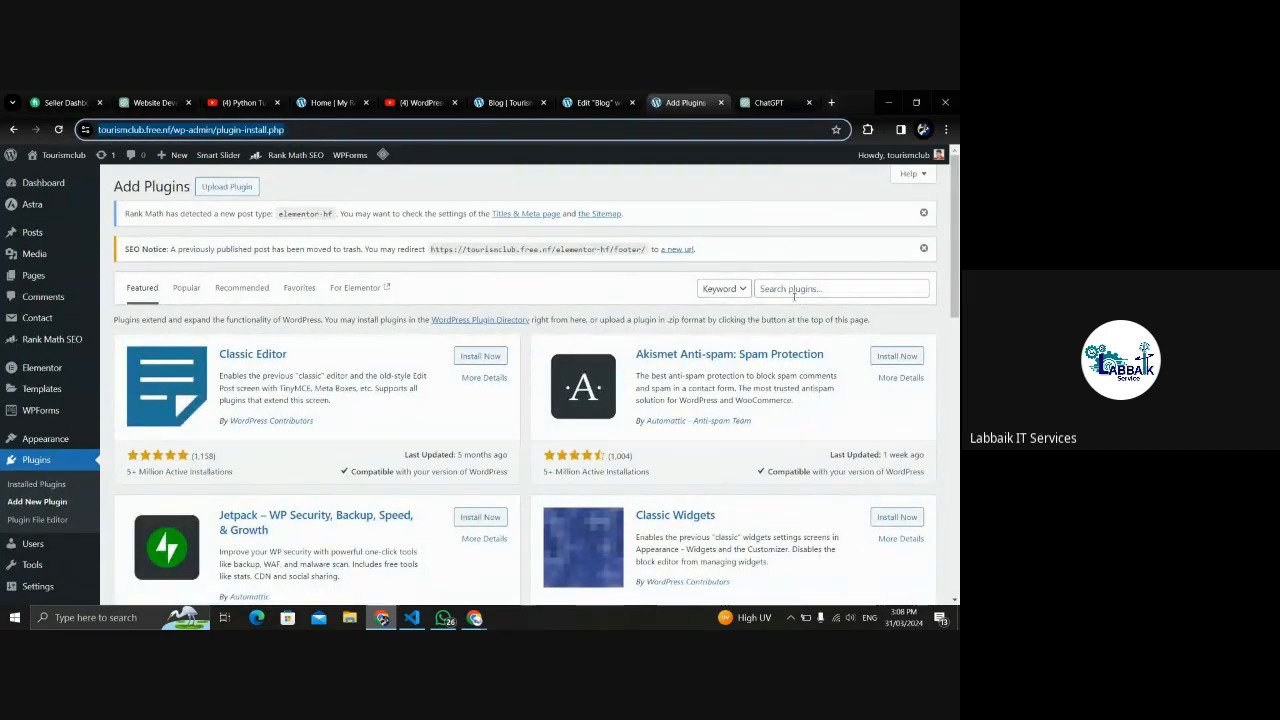
{"action": "left_click", "coordinate": [779, 289]}
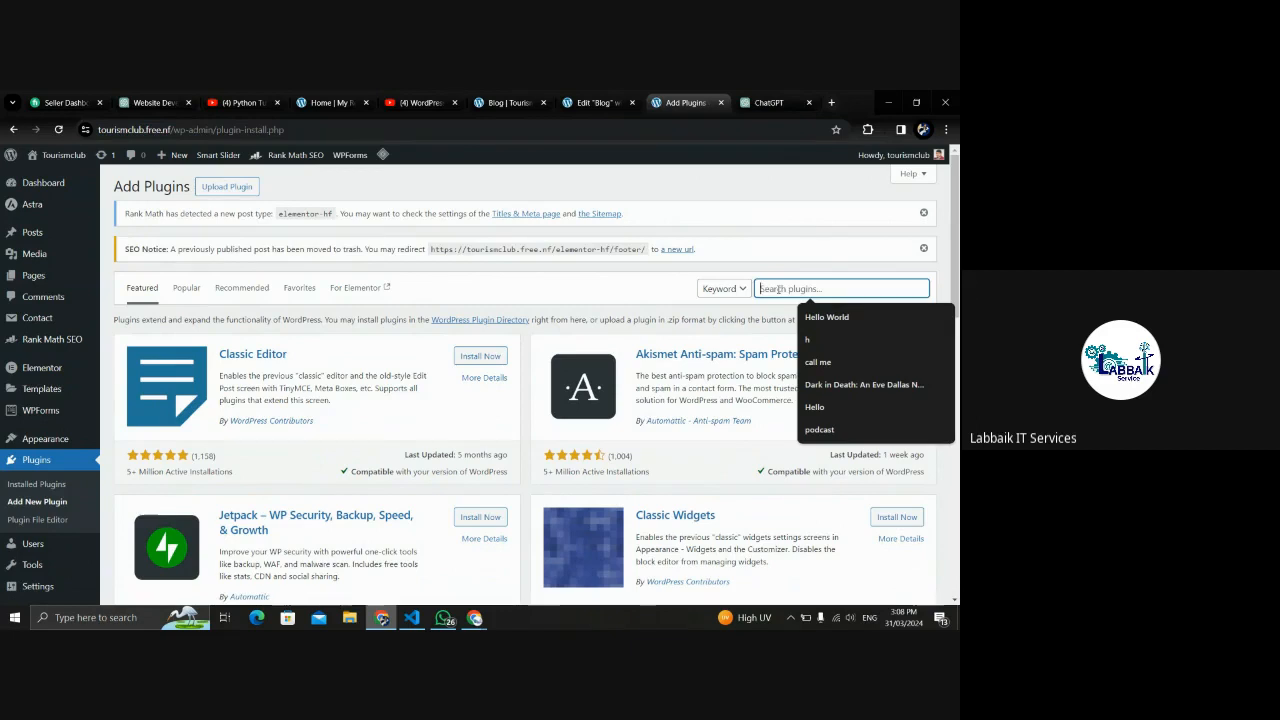
{"action": "type", "text": "post gr"}
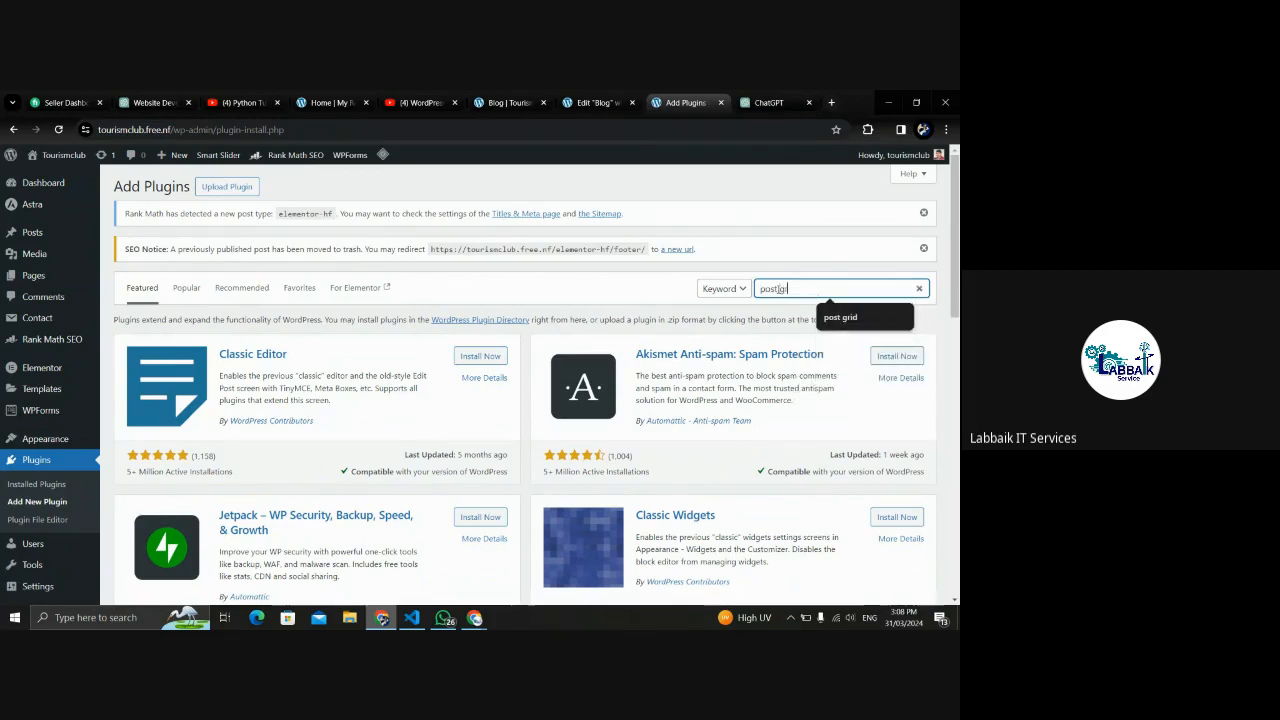
{"action": "type", "text": "id"}
{"action": "key", "text": "Return"}
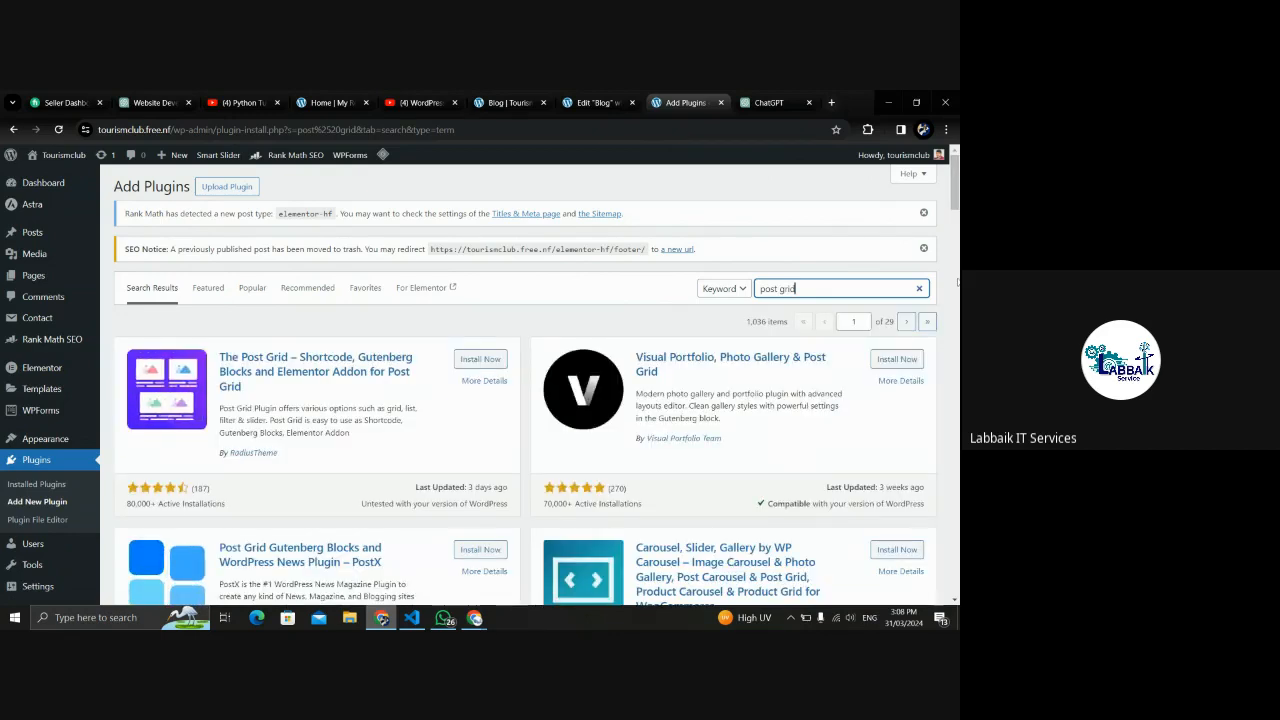
Compare the post grid plugins in the search results, and install and activate The Post Grid by RadiusTheme.
{"action": "scroll", "coordinate": [956, 210], "scroll_direction": "down", "scroll_amount": 2}
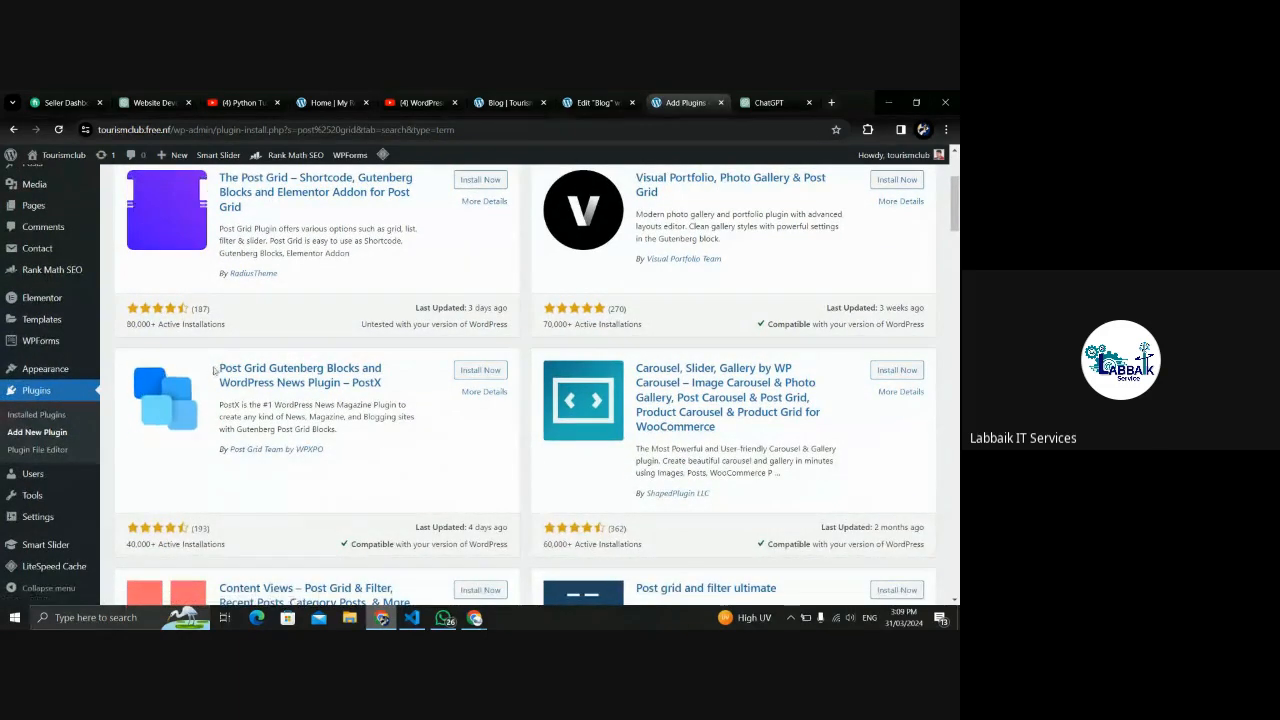
{"action": "left_click_drag", "start_coordinate": [214, 370], "coordinate": [356, 384]}
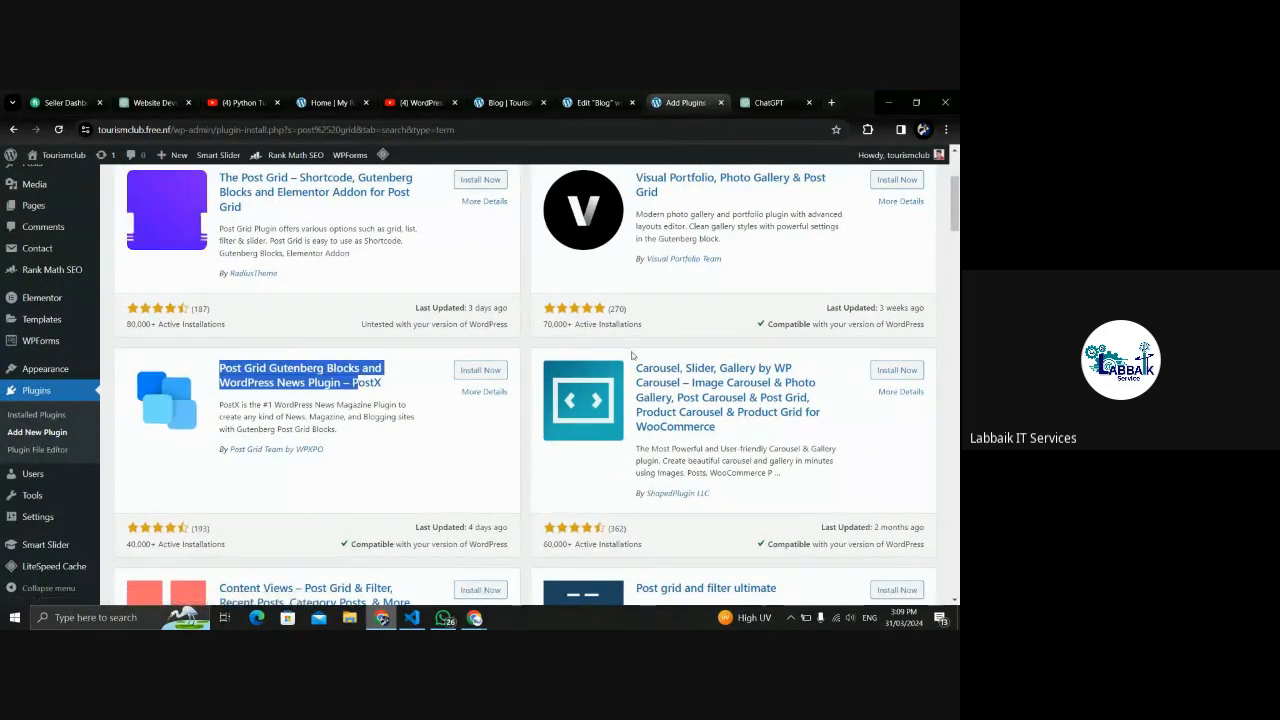
{"action": "left_click_drag", "start_coordinate": [634, 362], "coordinate": [757, 460]}
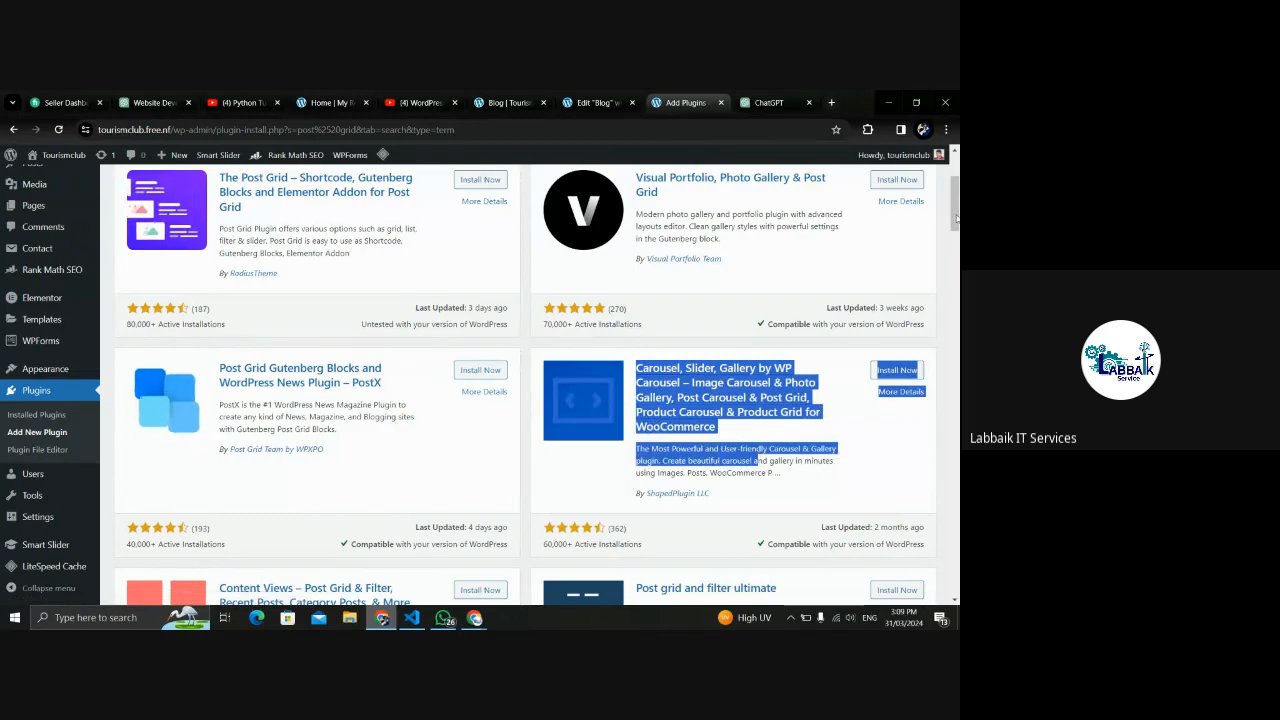
{"action": "left_click_drag", "start_coordinate": [956, 215], "coordinate": [957, 320]}
{"action": "left_click_drag", "start_coordinate": [655, 339], "coordinate": [716, 348]}
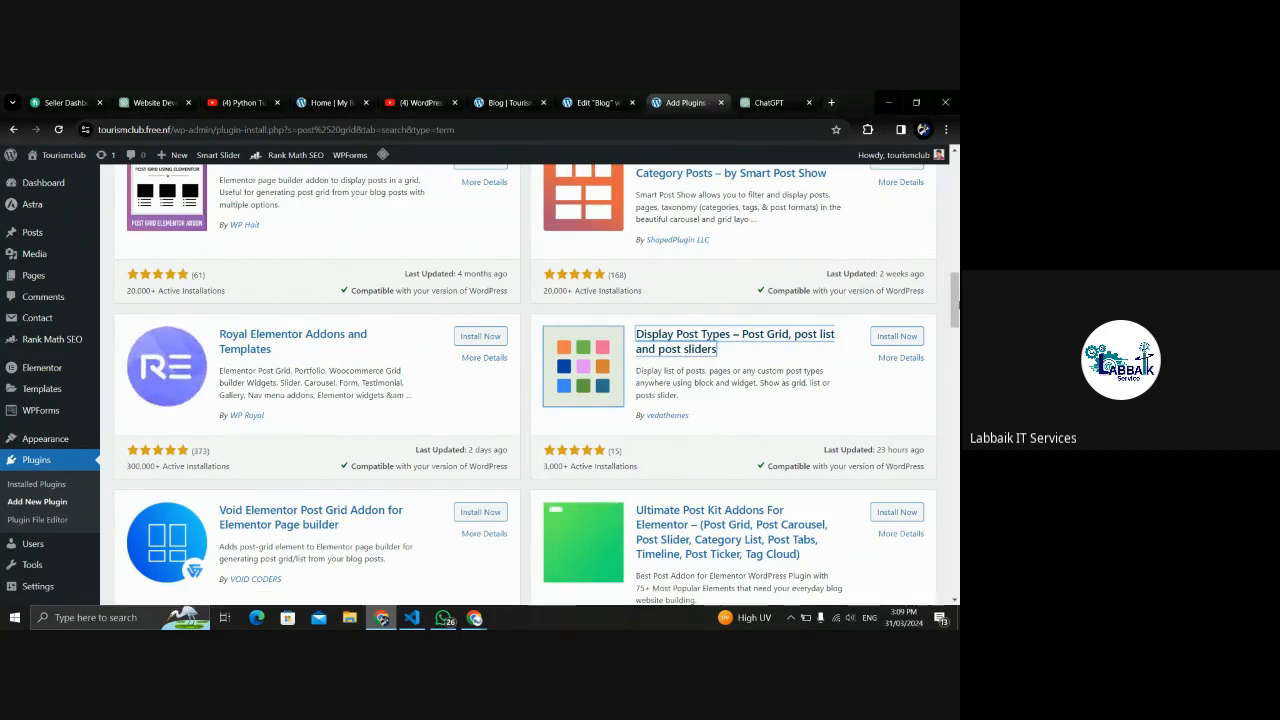
{"action": "left_click_drag", "start_coordinate": [957, 305], "coordinate": [957, 158]}
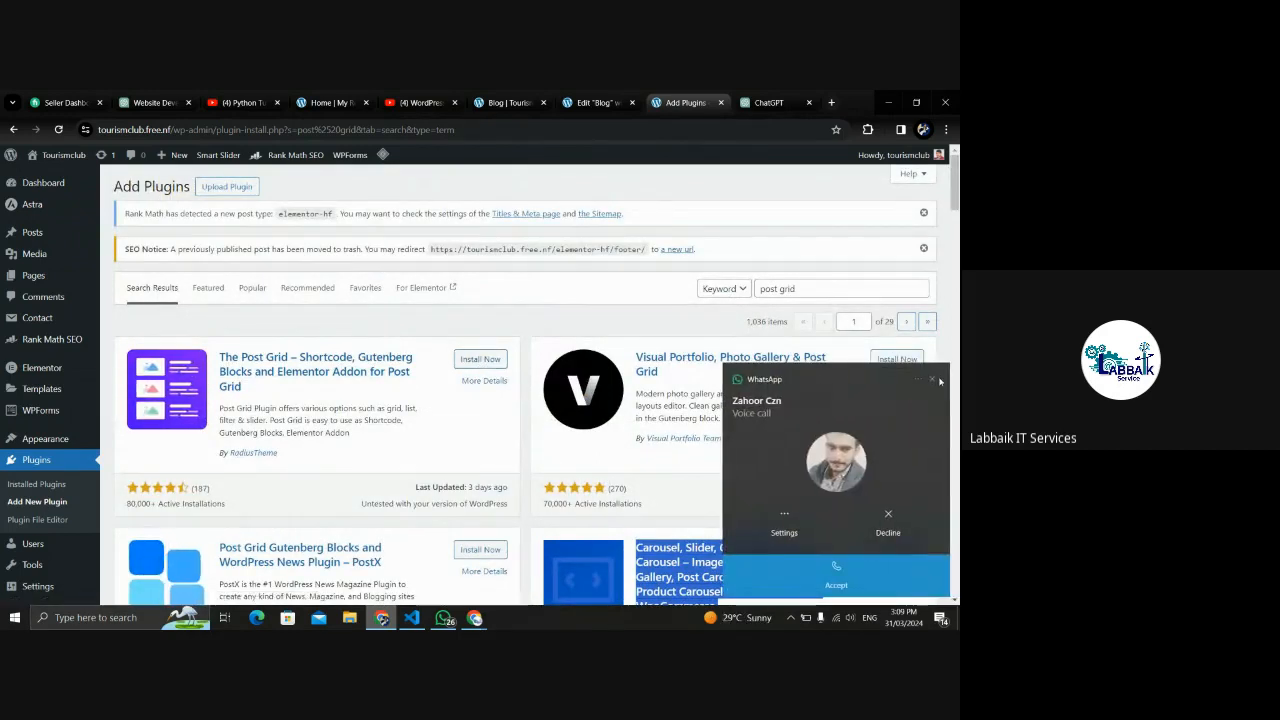
{"action": "left_click", "coordinate": [932, 379]}
{"action": "left_click", "coordinate": [480, 366]}
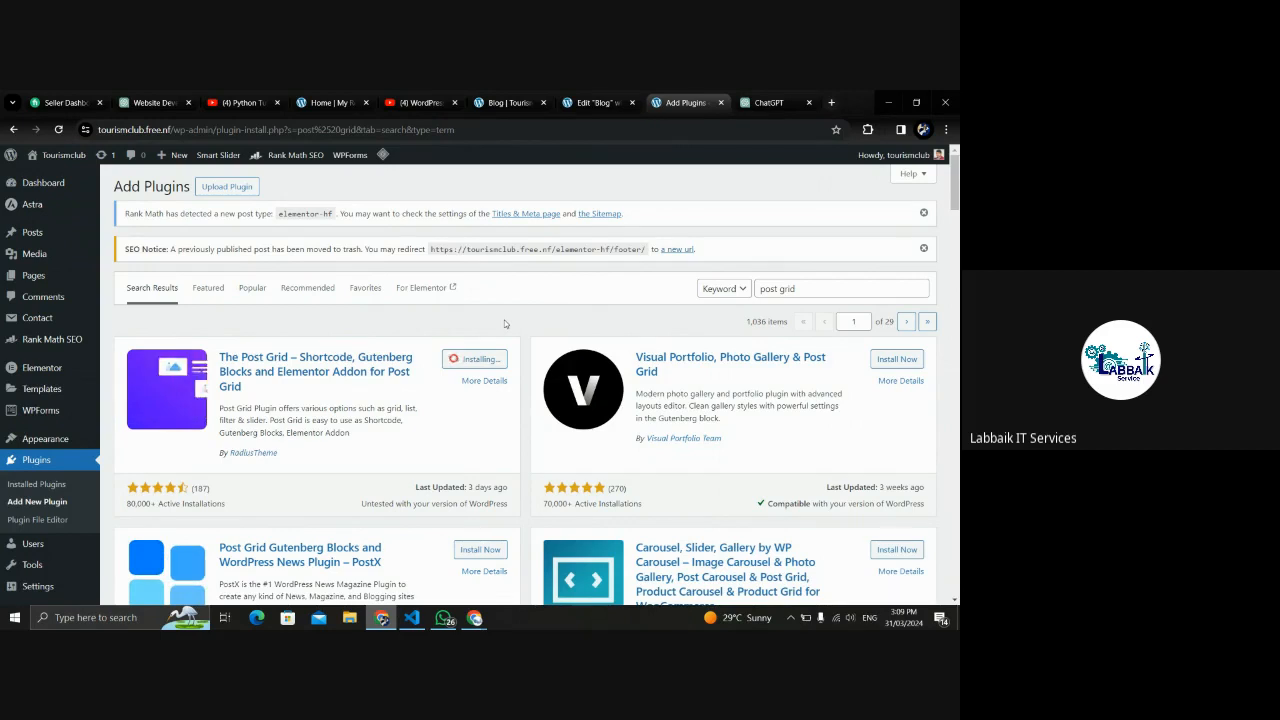
{"action": "mouse_move", "coordinate": [475, 617]}
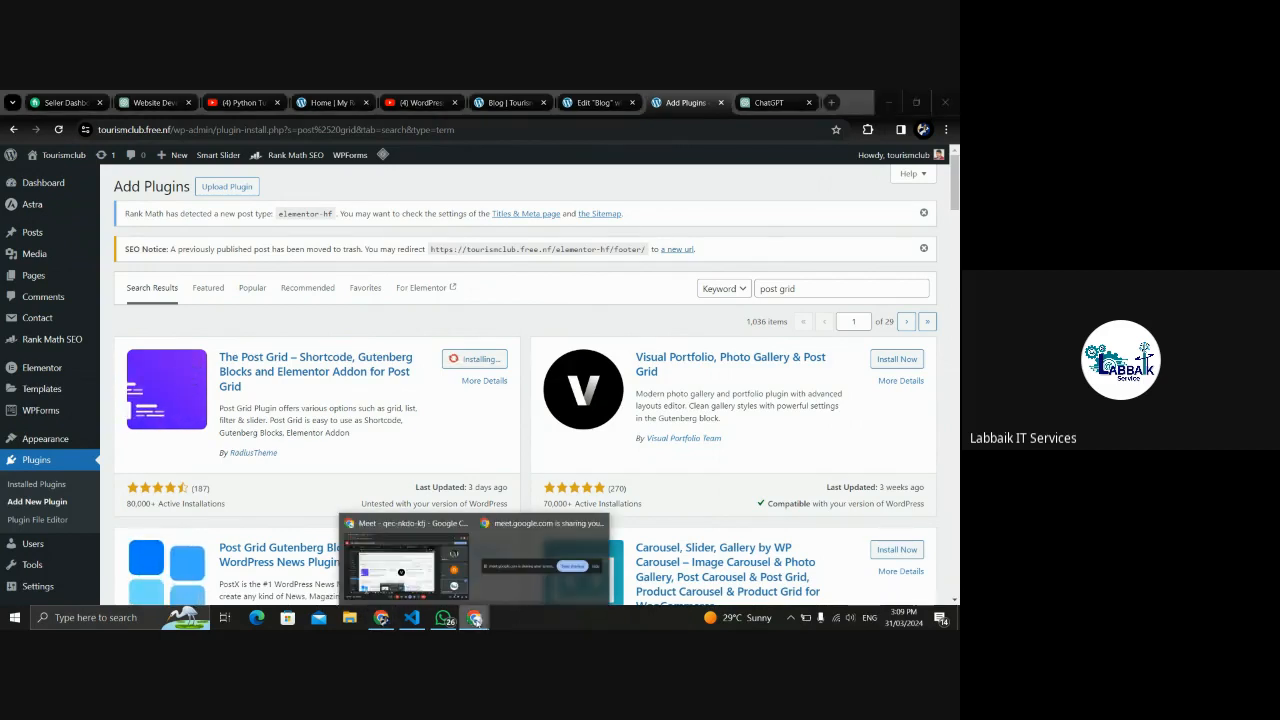
{"action": "left_click", "coordinate": [427, 573]}
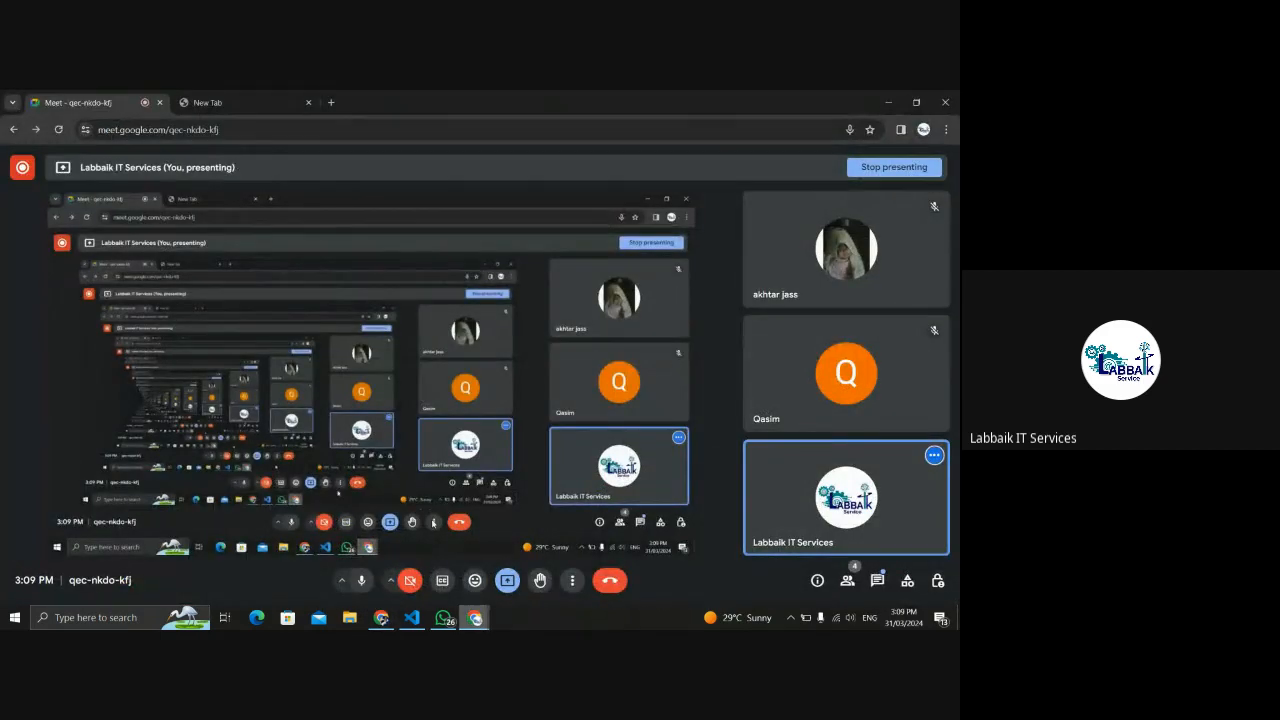
{"action": "left_click", "coordinate": [381, 617]}
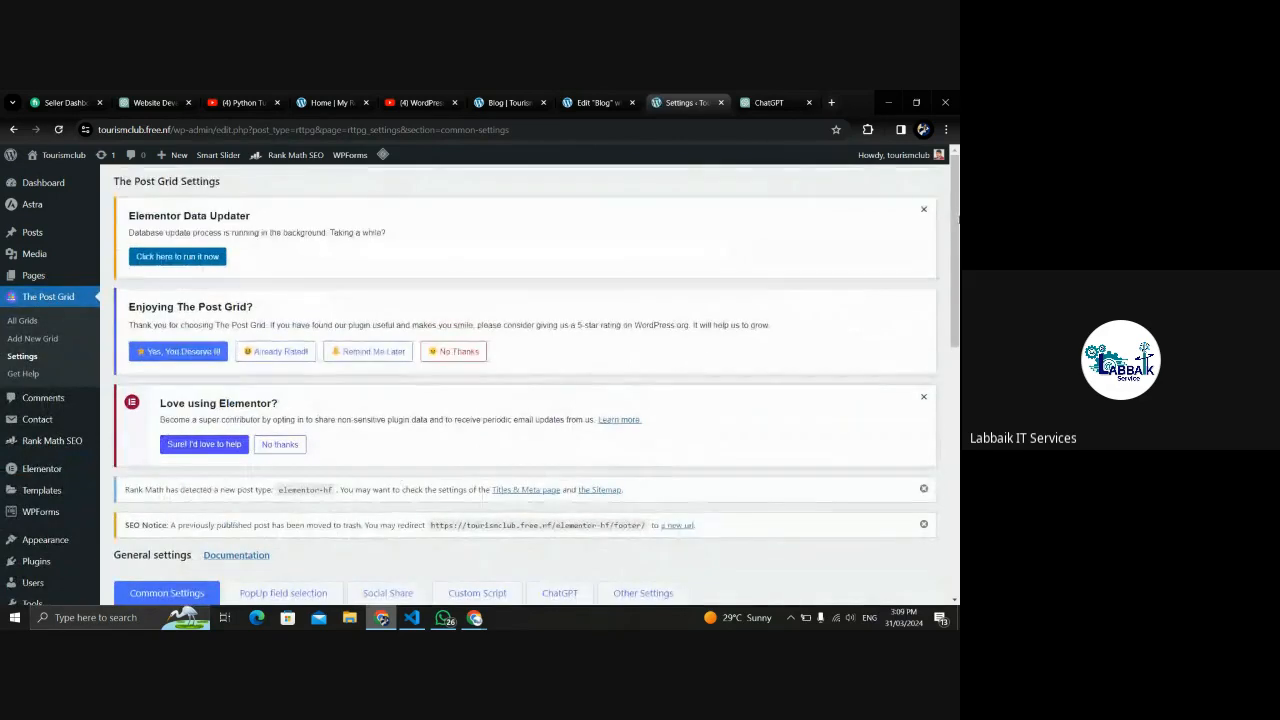
Look over The Post Grid's common settings and its list of grids.
{"action": "left_click", "coordinate": [923, 211]}
{"action": "scroll", "coordinate": [942, 406], "scroll_direction": "down", "scroll_amount": 3}
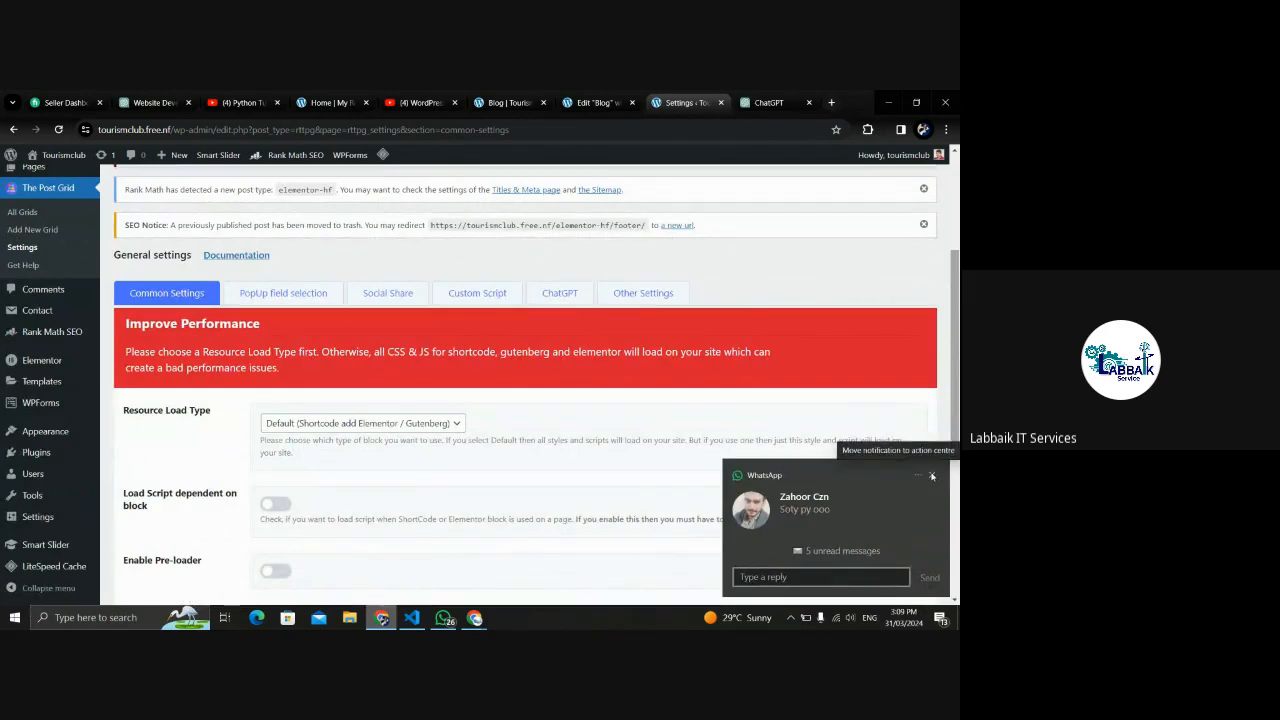
{"action": "left_click", "coordinate": [932, 476]}
{"action": "scroll", "coordinate": [958, 322], "scroll_direction": "up", "scroll_amount": 1}
{"action": "left_click_drag", "start_coordinate": [958, 322], "coordinate": [956, 248]}
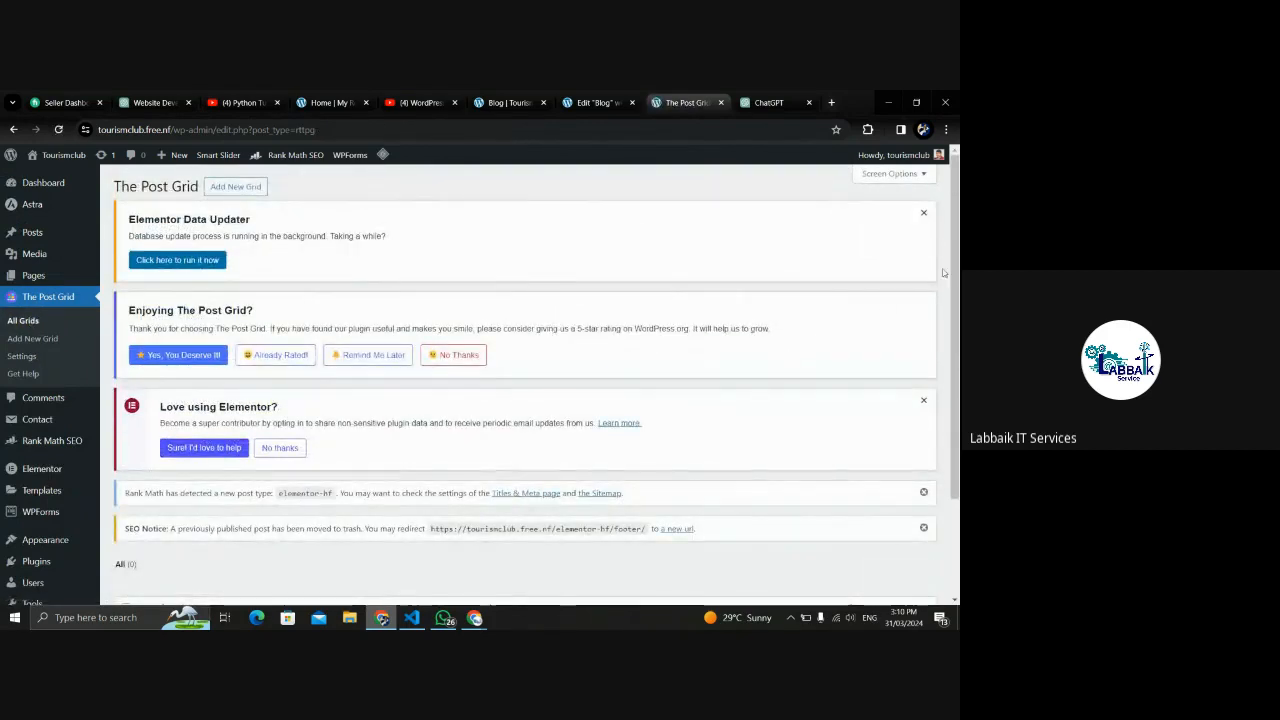
{"action": "left_click_drag", "start_coordinate": [955, 275], "coordinate": [957, 380]}
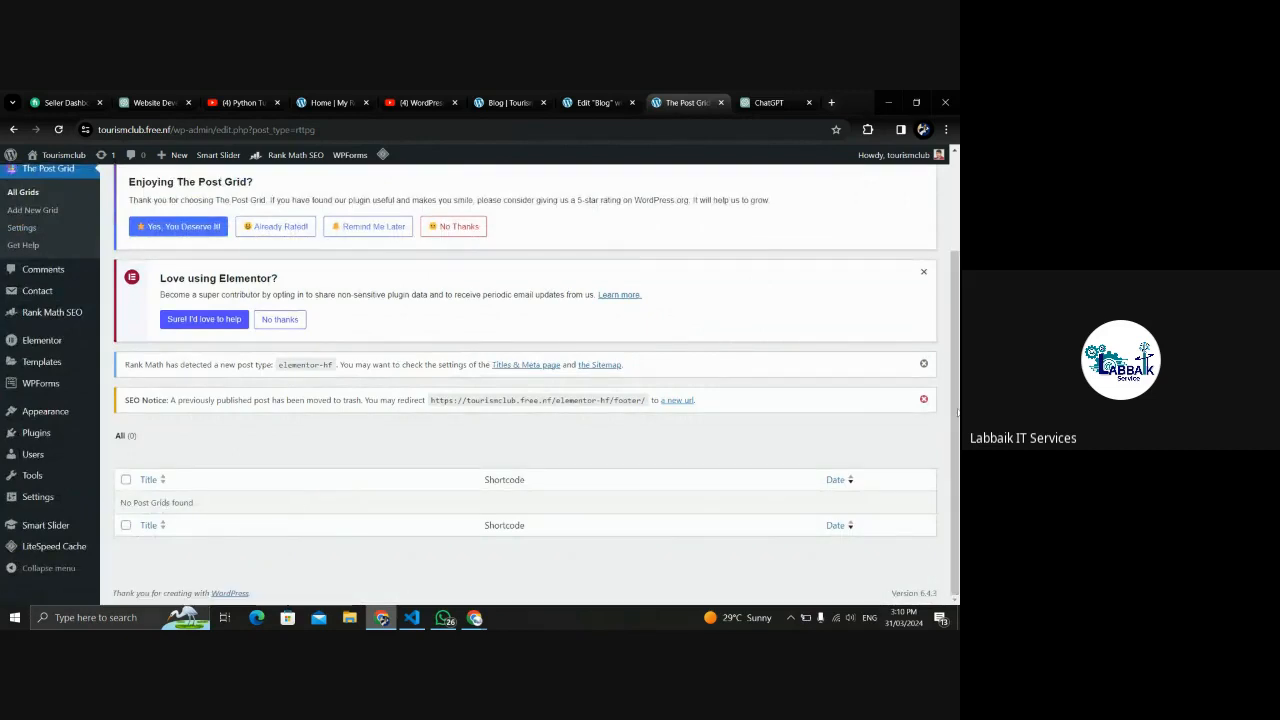
{"action": "left_click_drag", "start_coordinate": [957, 410], "coordinate": [947, 290]}
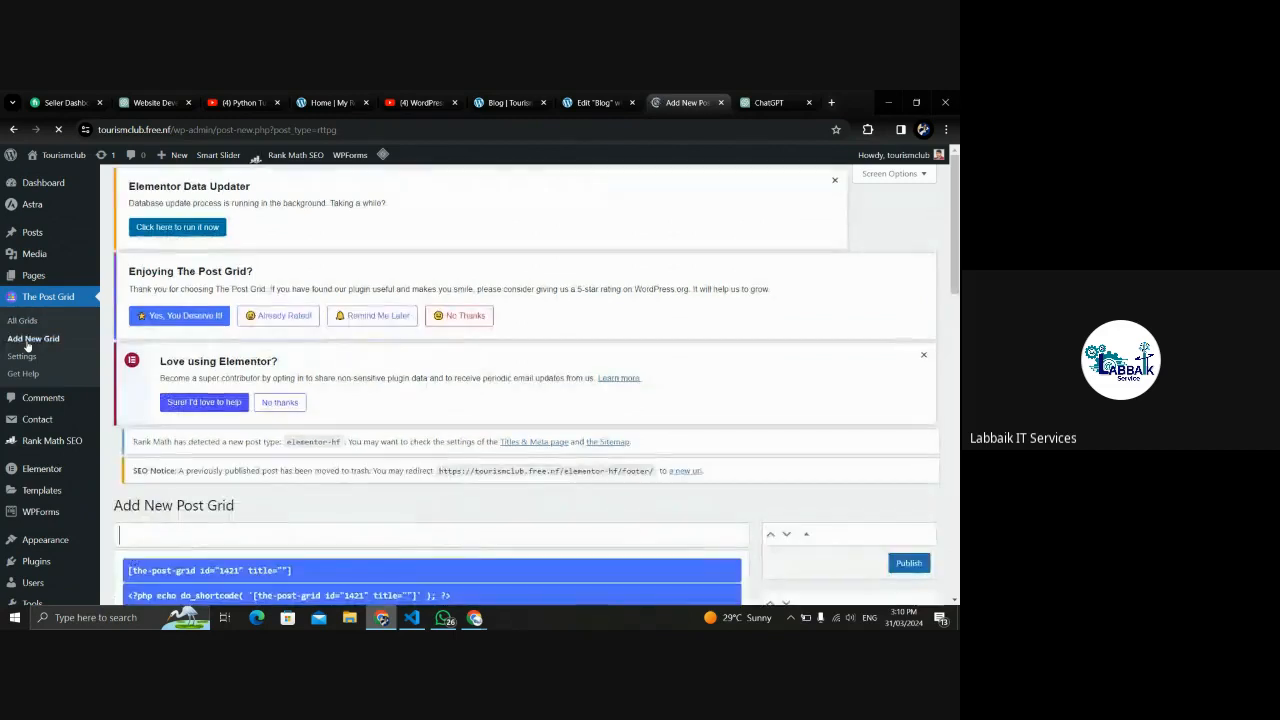
Try the Grid Hover layout type in a new post grid and check the layout preview.
{"action": "left_click_drag", "start_coordinate": [957, 277], "coordinate": [957, 395]}
{"action": "left_click", "coordinate": [290, 295]}
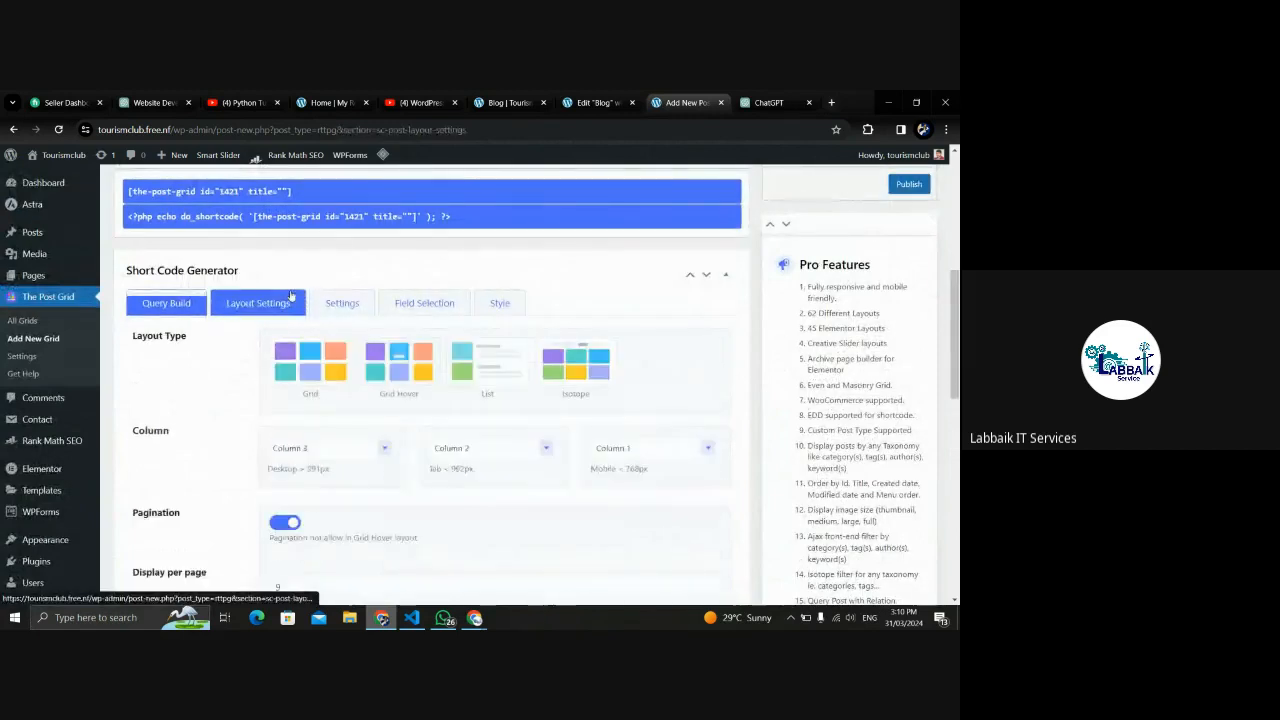
{"action": "left_click", "coordinate": [332, 309]}
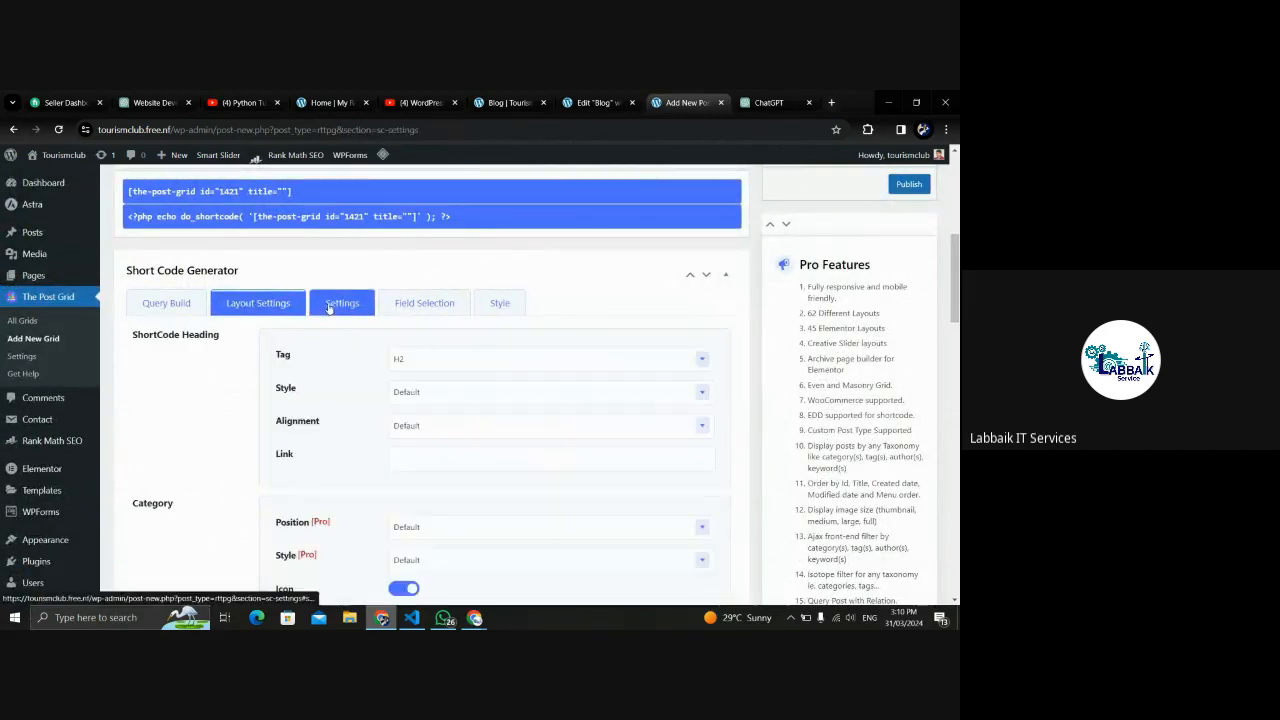
{"action": "left_click", "coordinate": [258, 303]}
{"action": "left_click", "coordinate": [503, 379]}
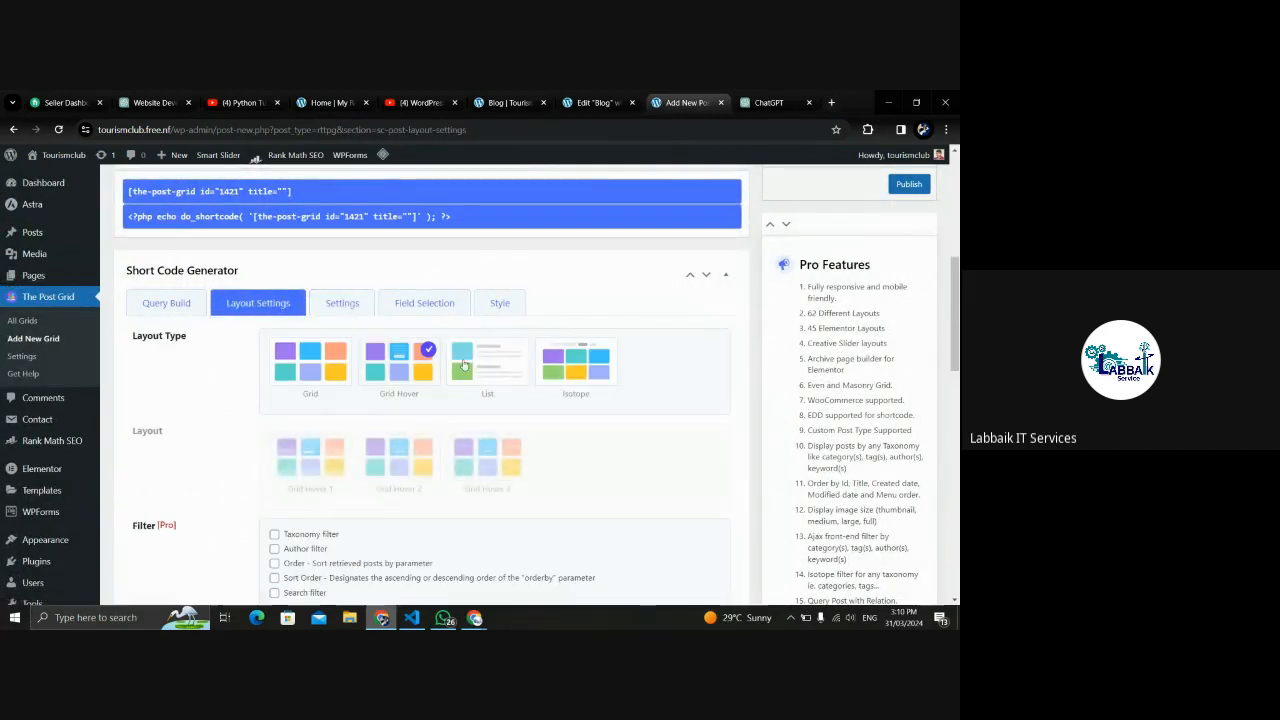
{"action": "left_click_drag", "start_coordinate": [955, 328], "coordinate": [958, 553]}
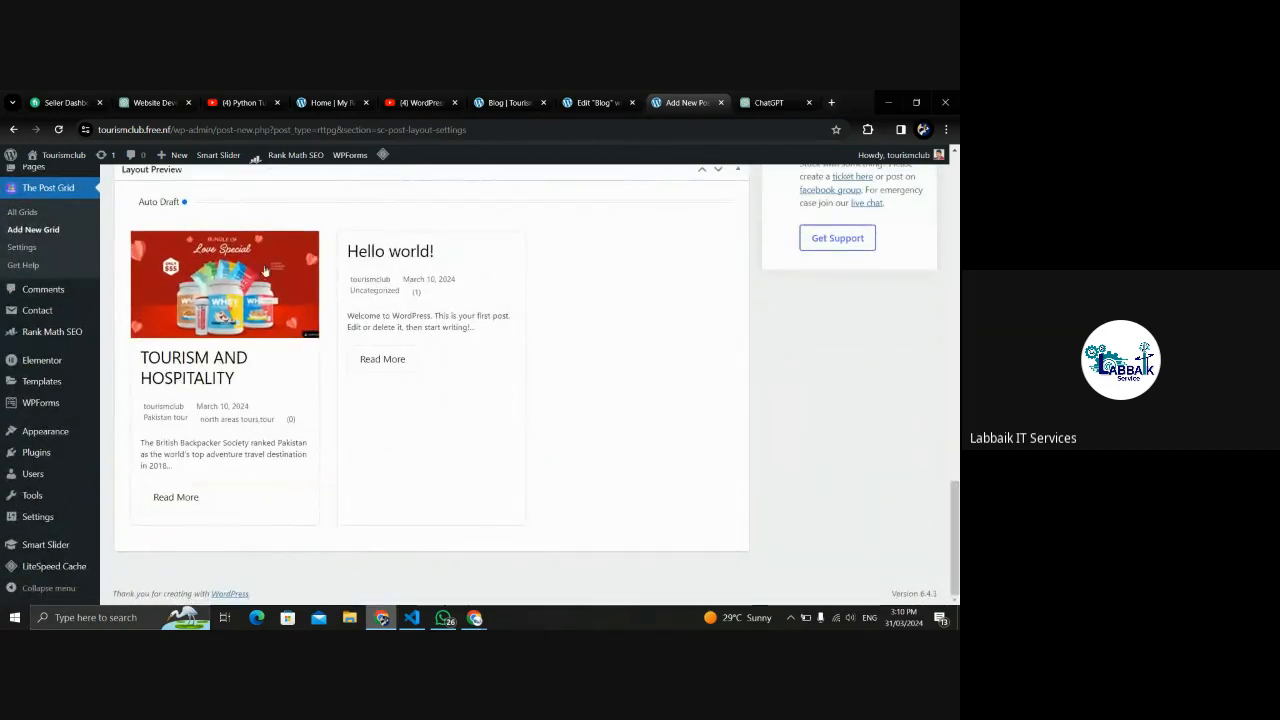
{"action": "left_click_drag", "start_coordinate": [958, 532], "coordinate": [952, 190]}
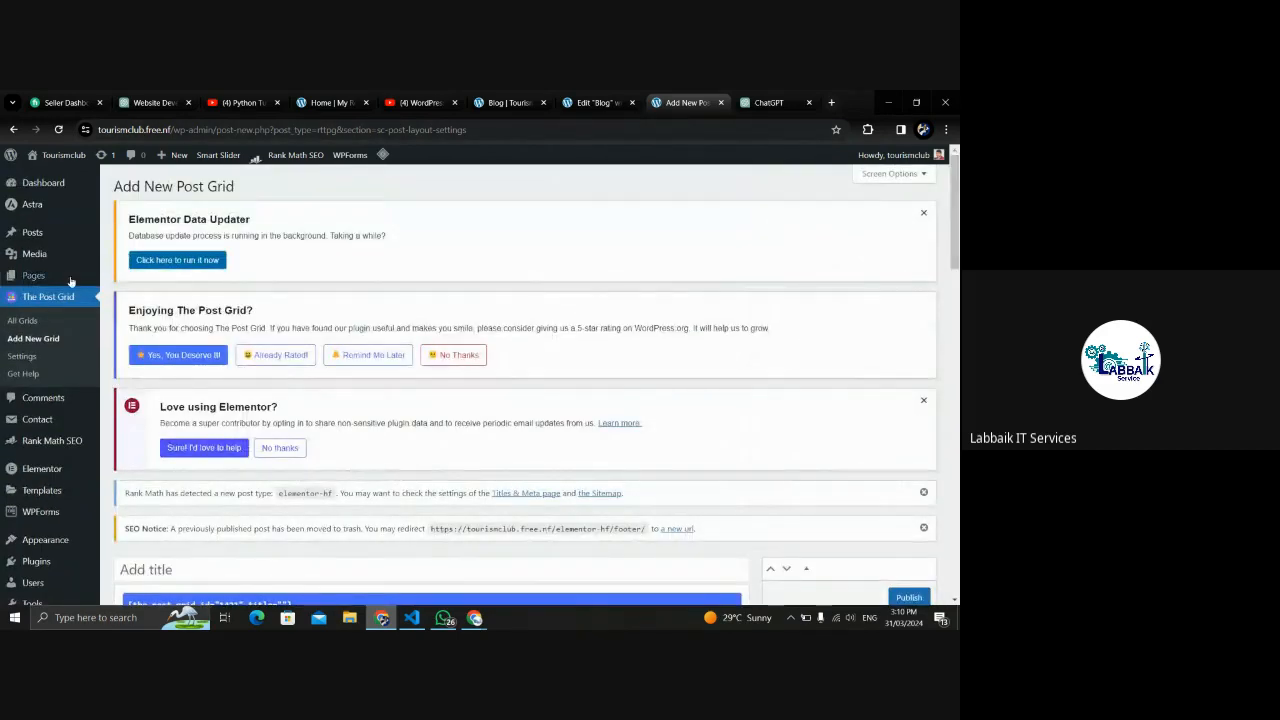
{"action": "left_click", "coordinate": [38, 299]}
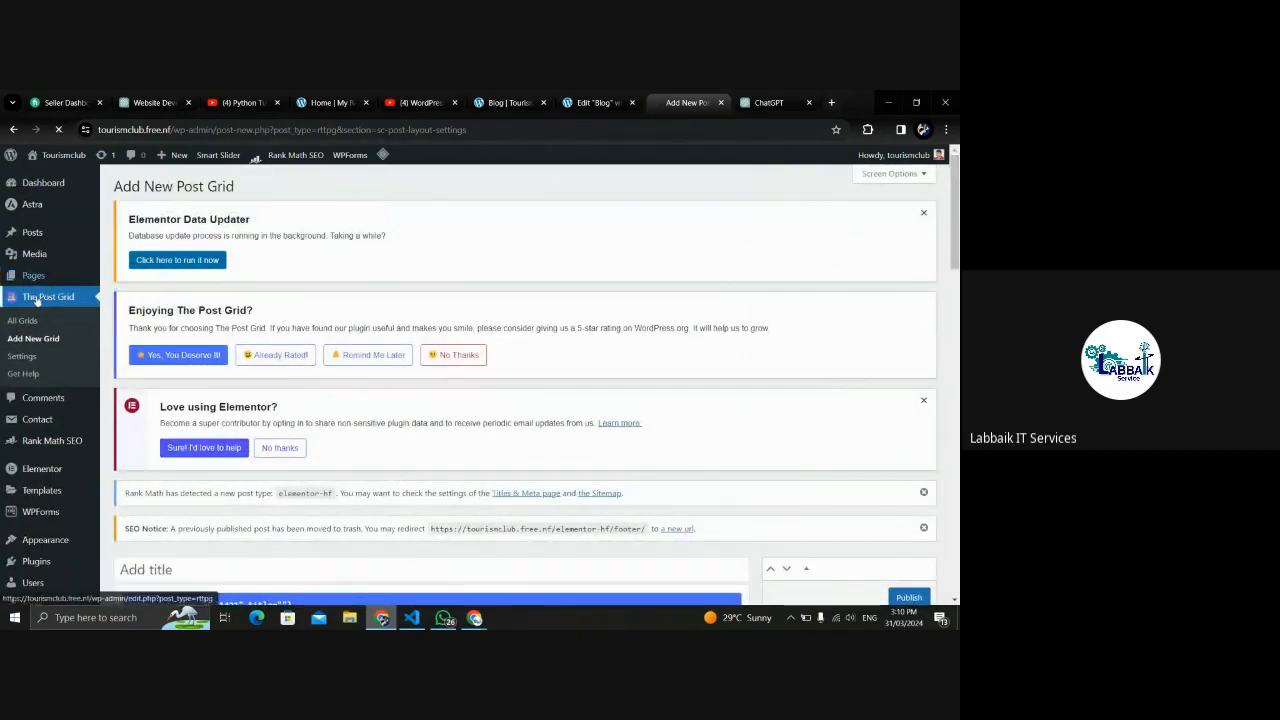
Reload the Blog page's Elementor editor to load The Post Grid widgets.
{"action": "left_click", "coordinate": [587, 94]}
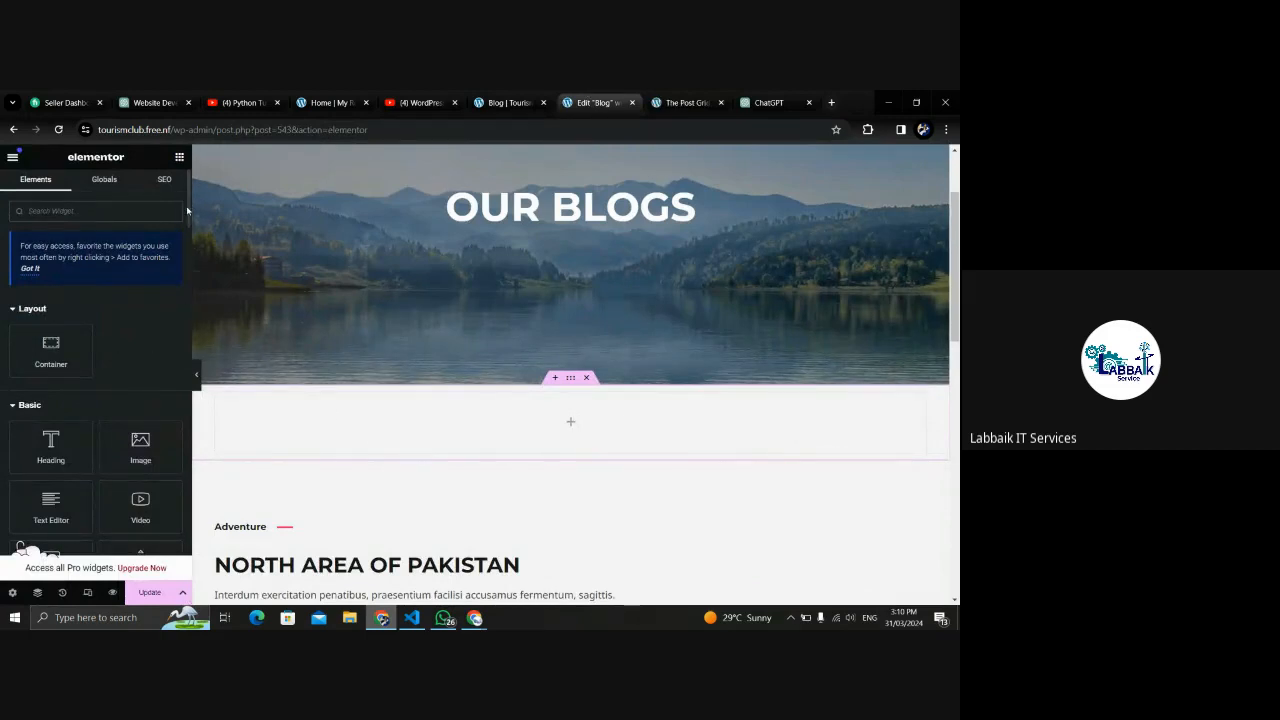
{"action": "mouse_move", "coordinate": [188, 212]}
{"action": "left_mouse_down"}
{"action": "mouse_move", "coordinate": [183, 506]}
{"action": "mouse_move", "coordinate": [184, 190]}
{"action": "left_mouse_up"}
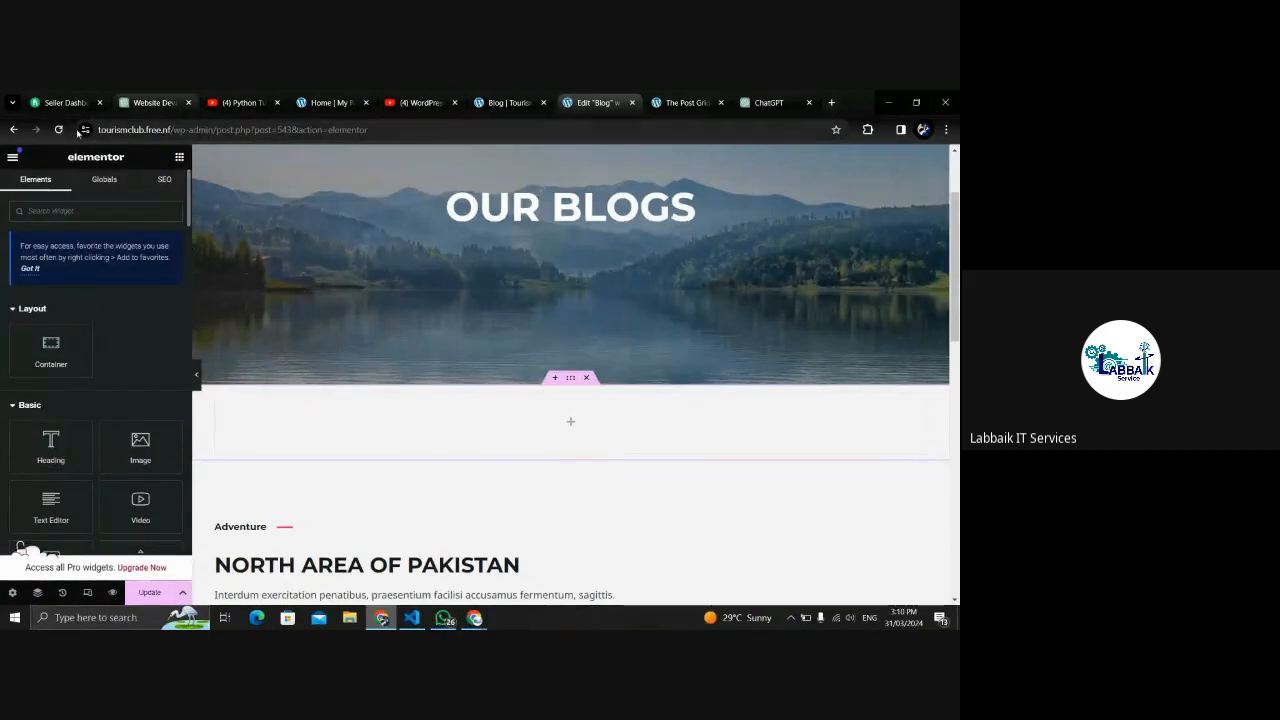
{"action": "left_click", "coordinate": [58, 130]}
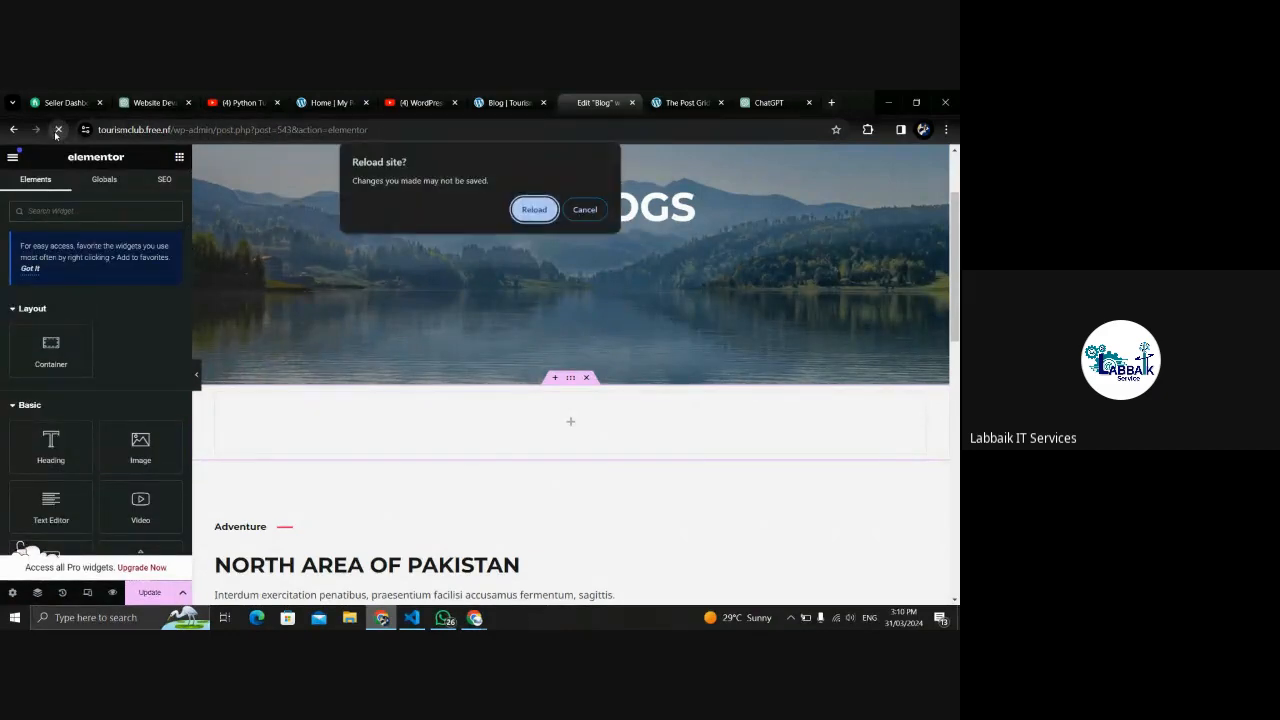
{"action": "left_click", "coordinate": [534, 209]}
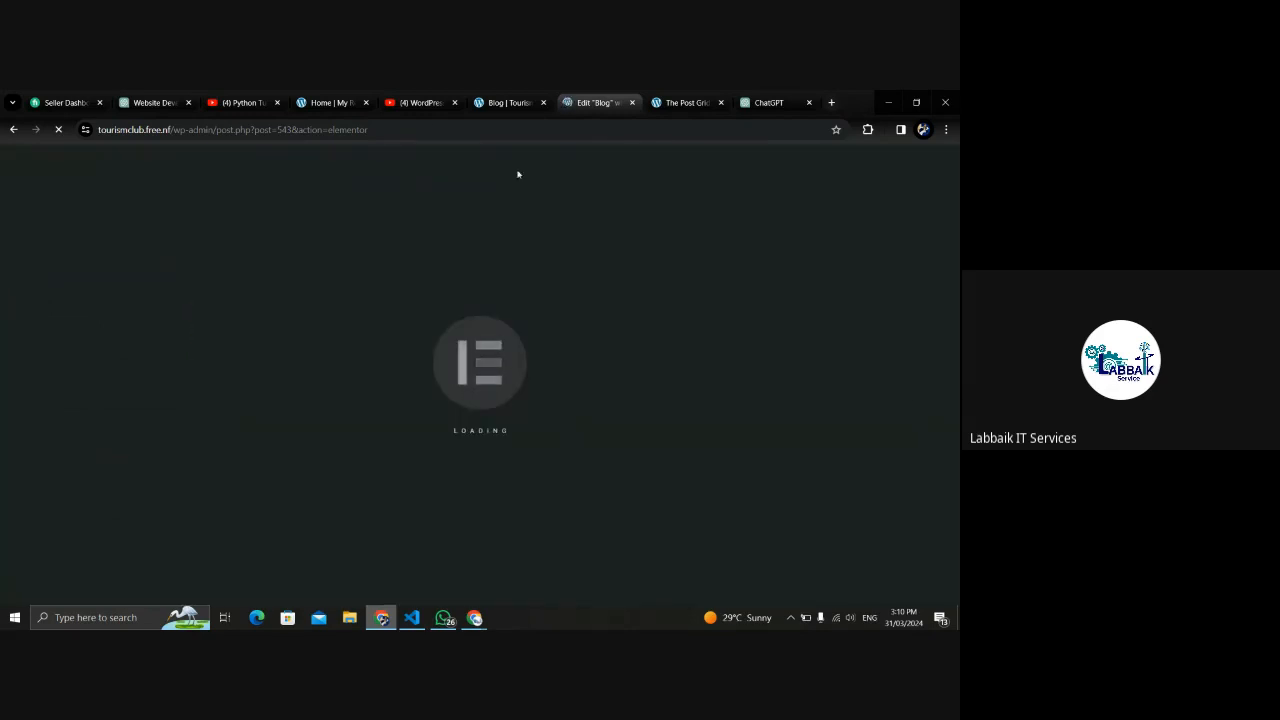
{"action": "left_click", "coordinate": [417, 130]}
{"action": "left_click", "coordinate": [442, 130]}
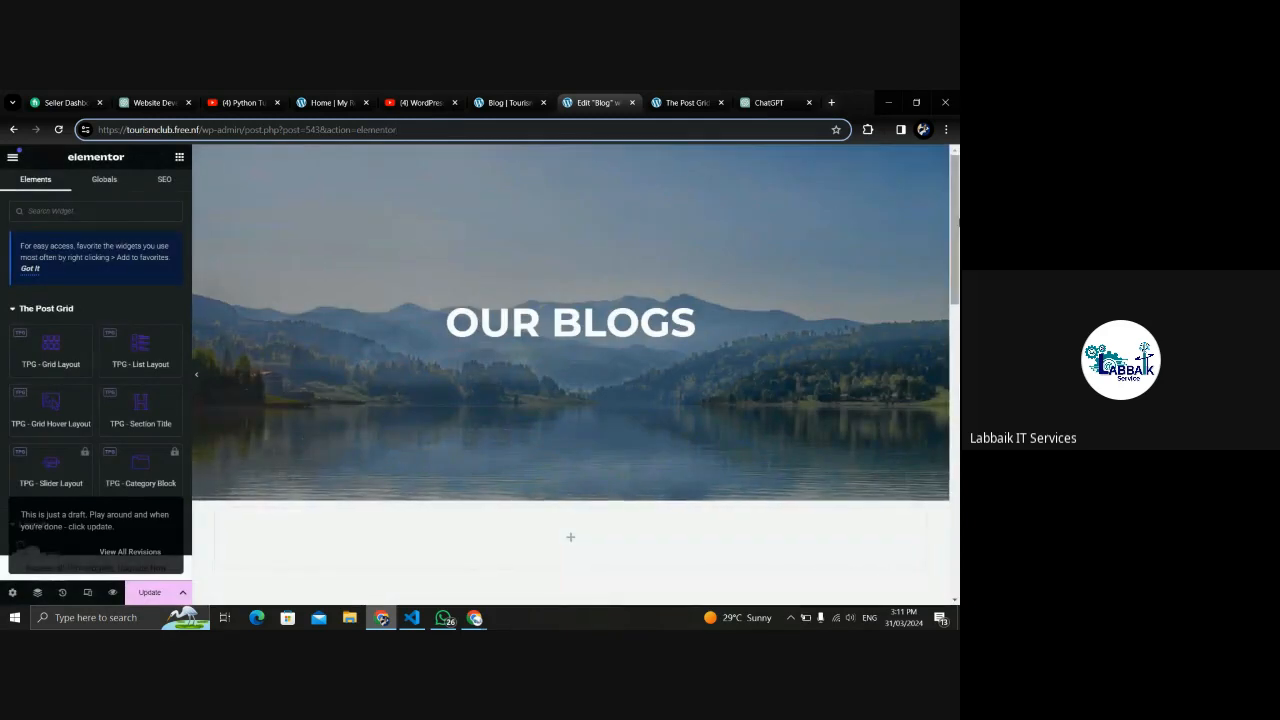
Check the restored Blog page draft with its empty container and publish the changes as an update.
{"action": "left_click_drag", "start_coordinate": [957, 236], "coordinate": [957, 315]}
{"action": "left_click_drag", "start_coordinate": [958, 277], "coordinate": [957, 273]}
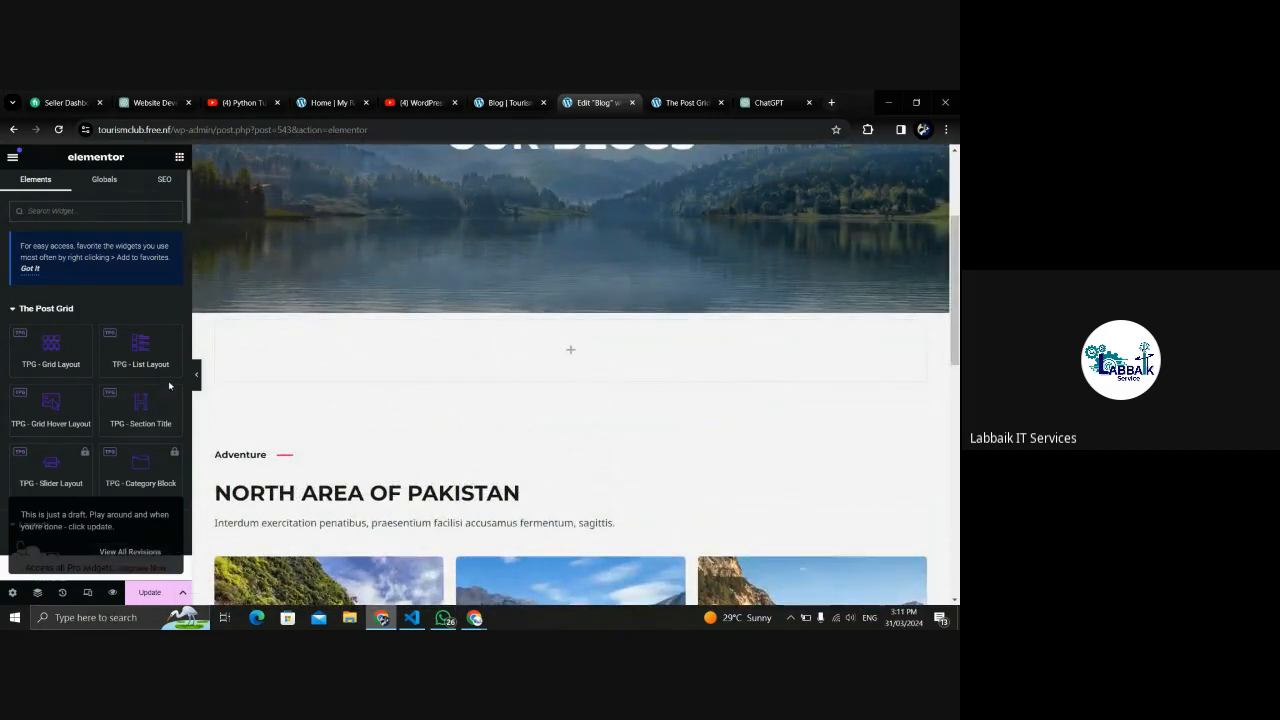
{"action": "left_click", "coordinate": [148, 594]}
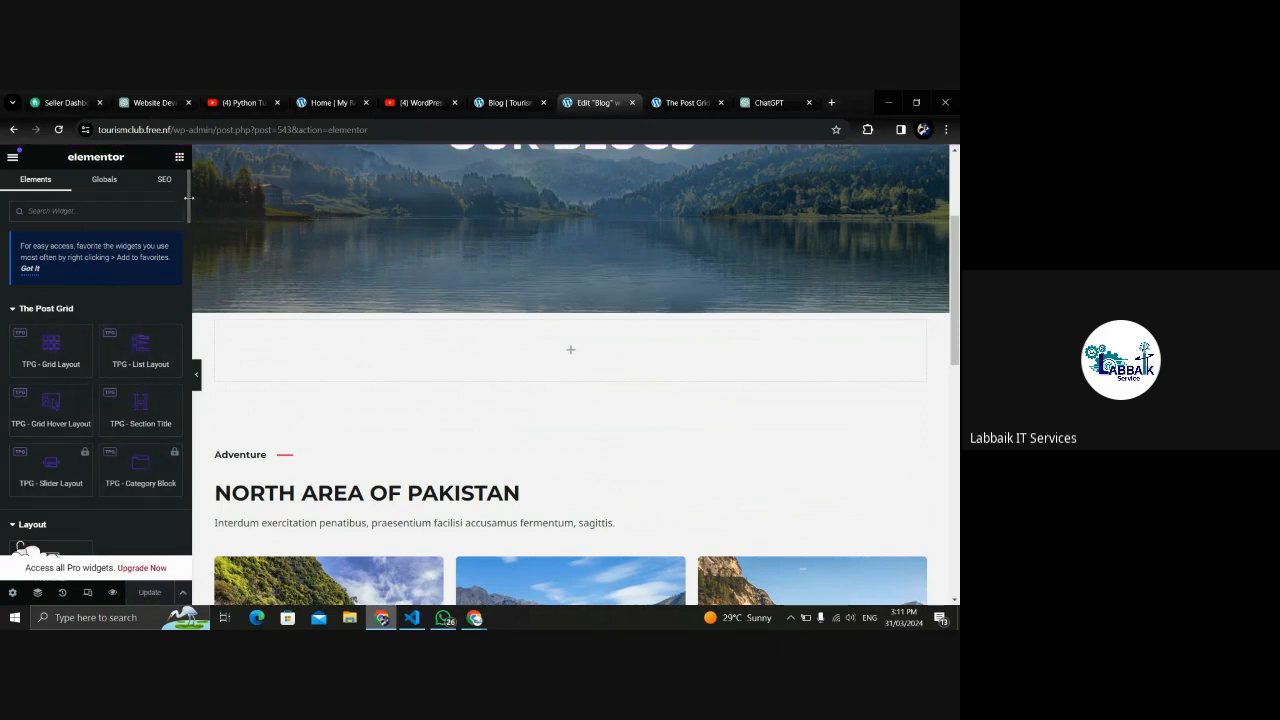
Add the TPG - Grid Layout widget to the empty container below the Our Blogs banner.
{"action": "mouse_move", "coordinate": [188, 198]}
{"action": "left_mouse_down"}
{"action": "mouse_move", "coordinate": [190, 402]}
{"action": "mouse_move", "coordinate": [186, 222]}
{"action": "left_mouse_up"}
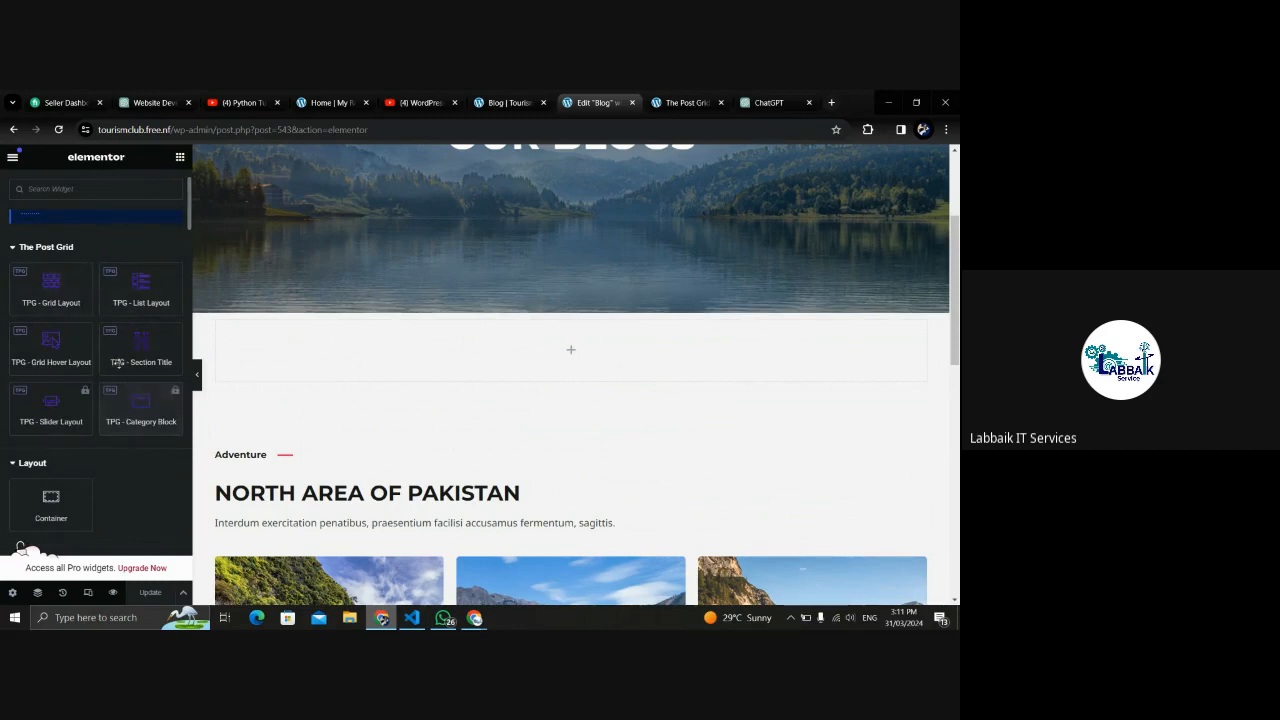
{"action": "left_click_drag", "start_coordinate": [51, 288], "coordinate": [554, 353]}
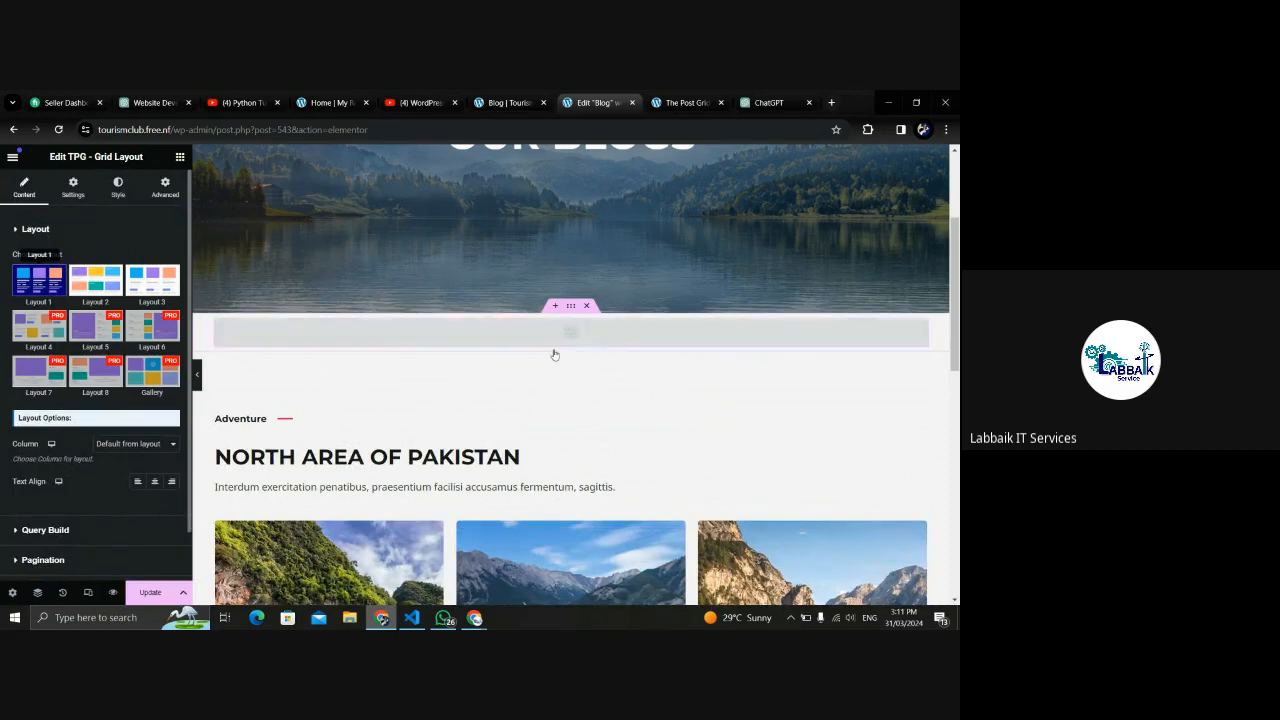
{"action": "scroll", "coordinate": [955, 228], "scroll_direction": "down", "scroll_amount": 2}
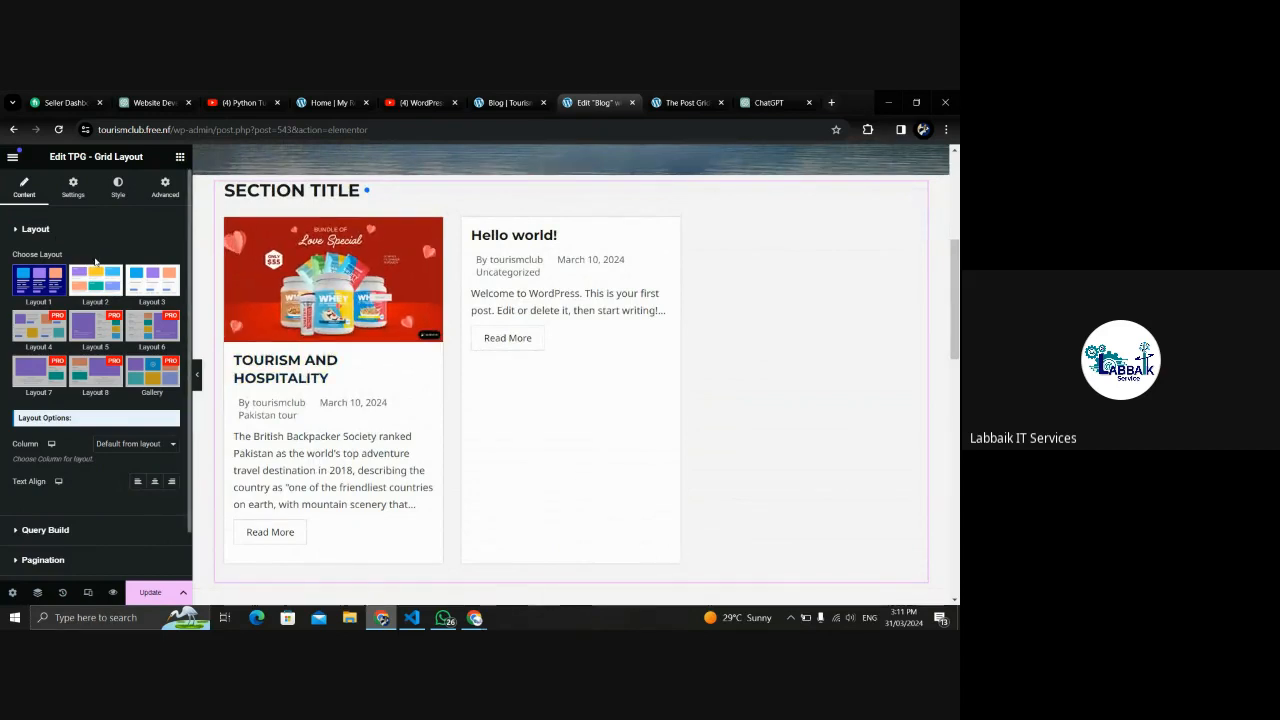
Compare Layouts 1, 2 and 3 for the post grid and apply Layout 3.
{"action": "left_click", "coordinate": [108, 285]}
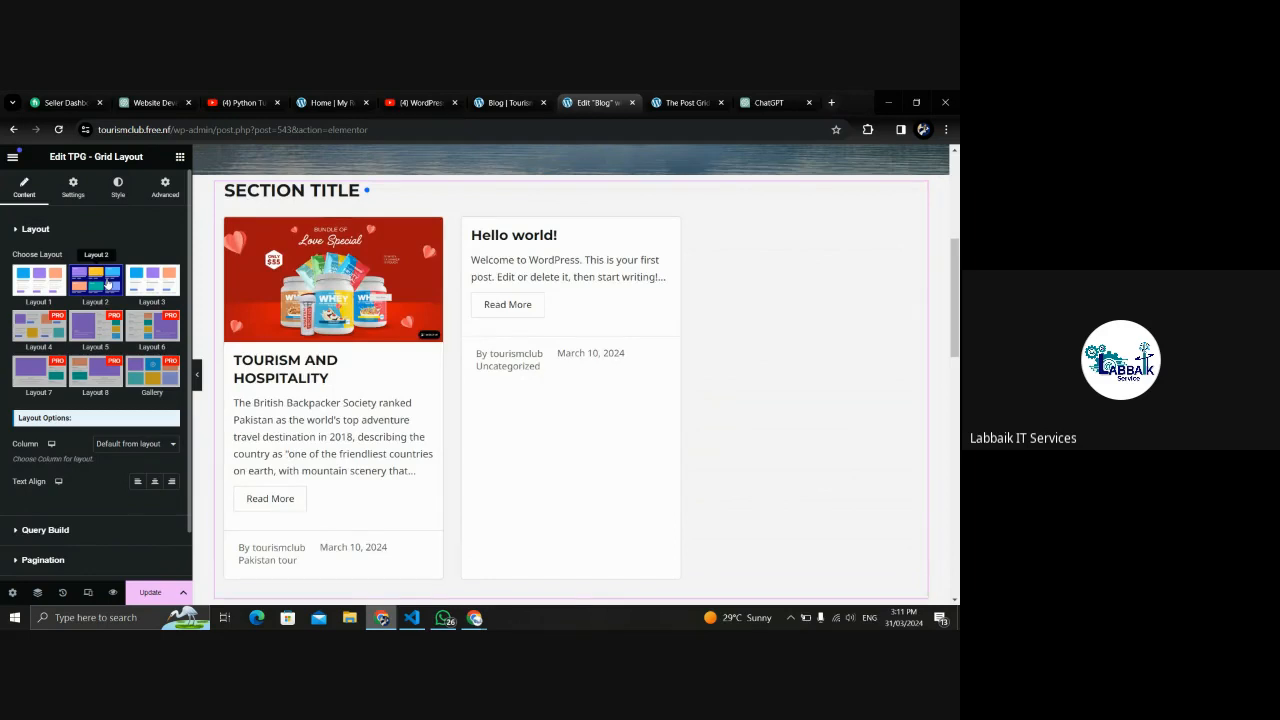
{"action": "left_click", "coordinate": [140, 285]}
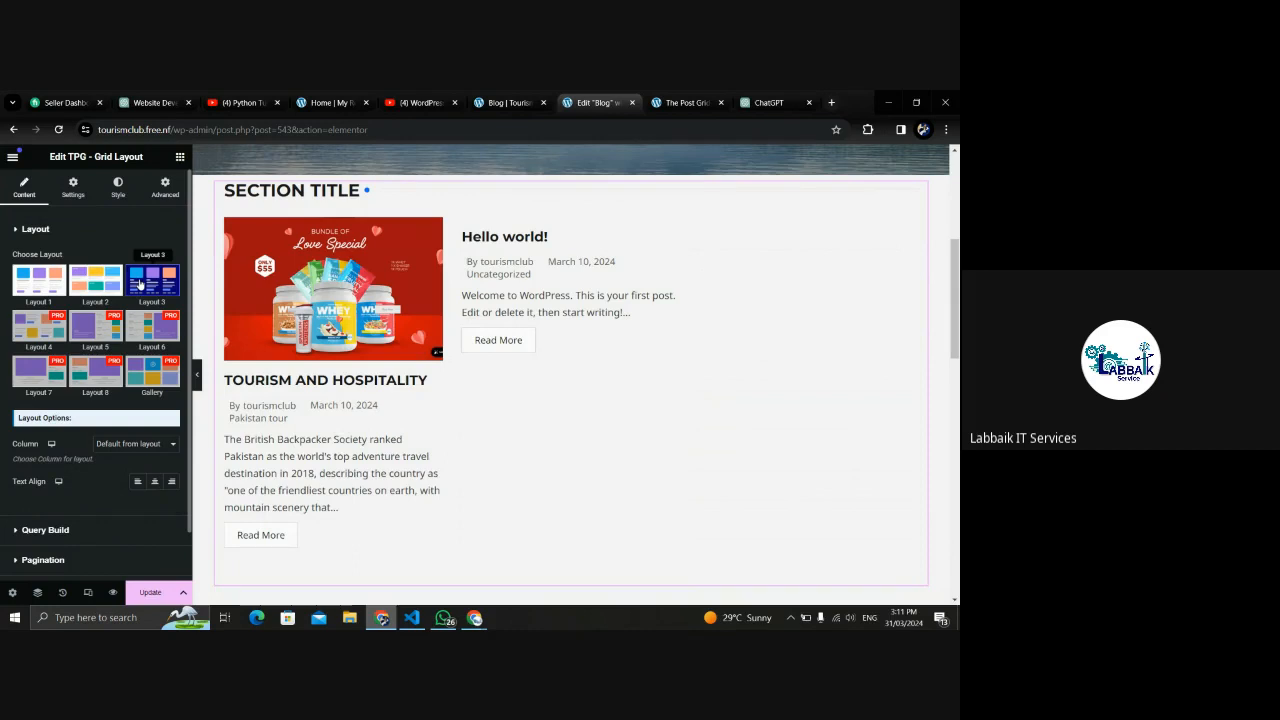
{"action": "left_click", "coordinate": [40, 285]}
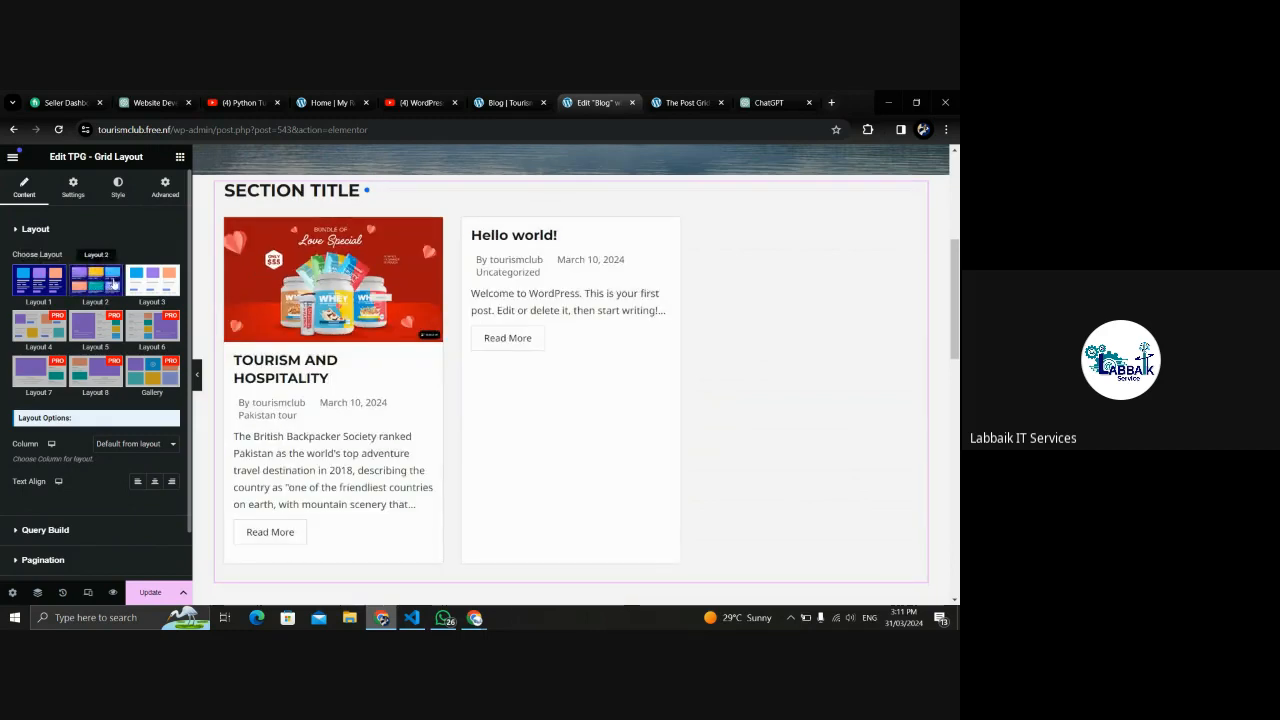
{"action": "left_click", "coordinate": [170, 288]}
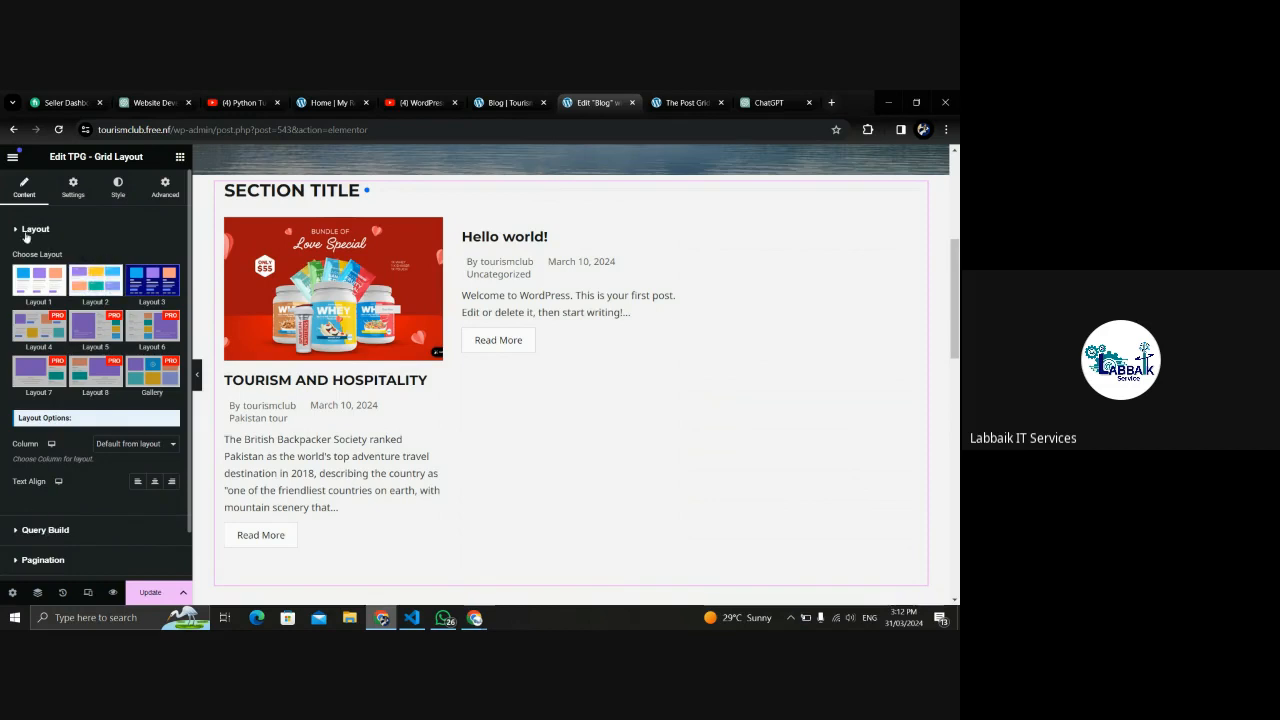
Look through the post grid's Query Build settings, including the post source, common filters and advanced filters.
{"action": "left_click", "coordinate": [19, 231]}
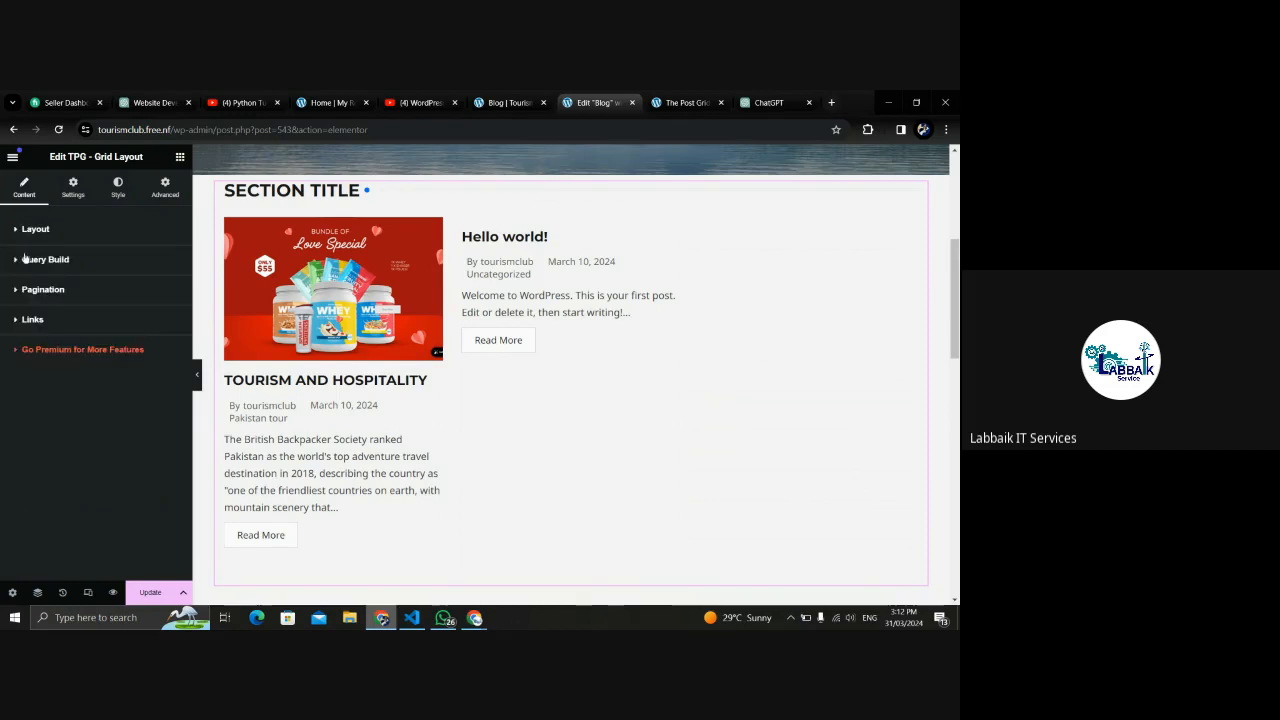
{"action": "left_click", "coordinate": [26, 262]}
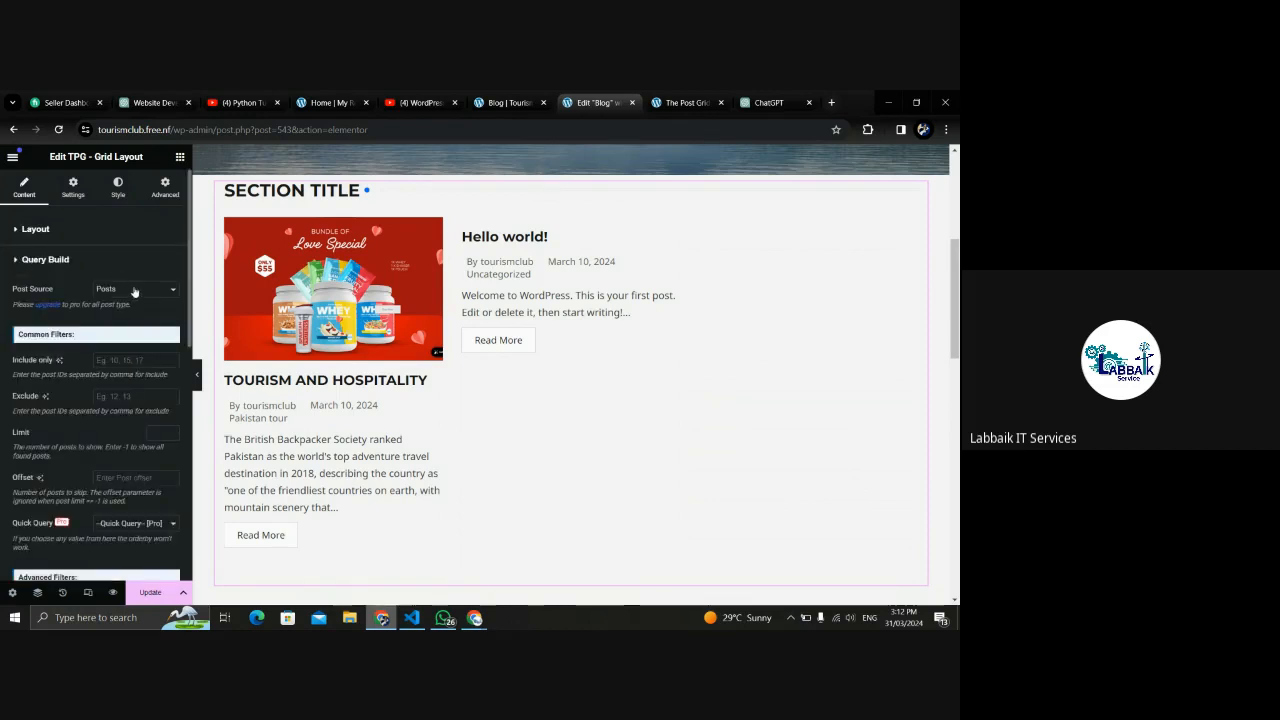
{"action": "left_click", "coordinate": [134, 292]}
{"action": "left_click", "coordinate": [134, 292]}
{"action": "left_click", "coordinate": [134, 292]}
{"action": "left_click", "coordinate": [134, 292]}
{"action": "scroll", "coordinate": [71, 426], "scroll_direction": "down", "scroll_amount": 3}
{"action": "scroll", "coordinate": [73, 428], "scroll_direction": "down", "scroll_amount": 2}
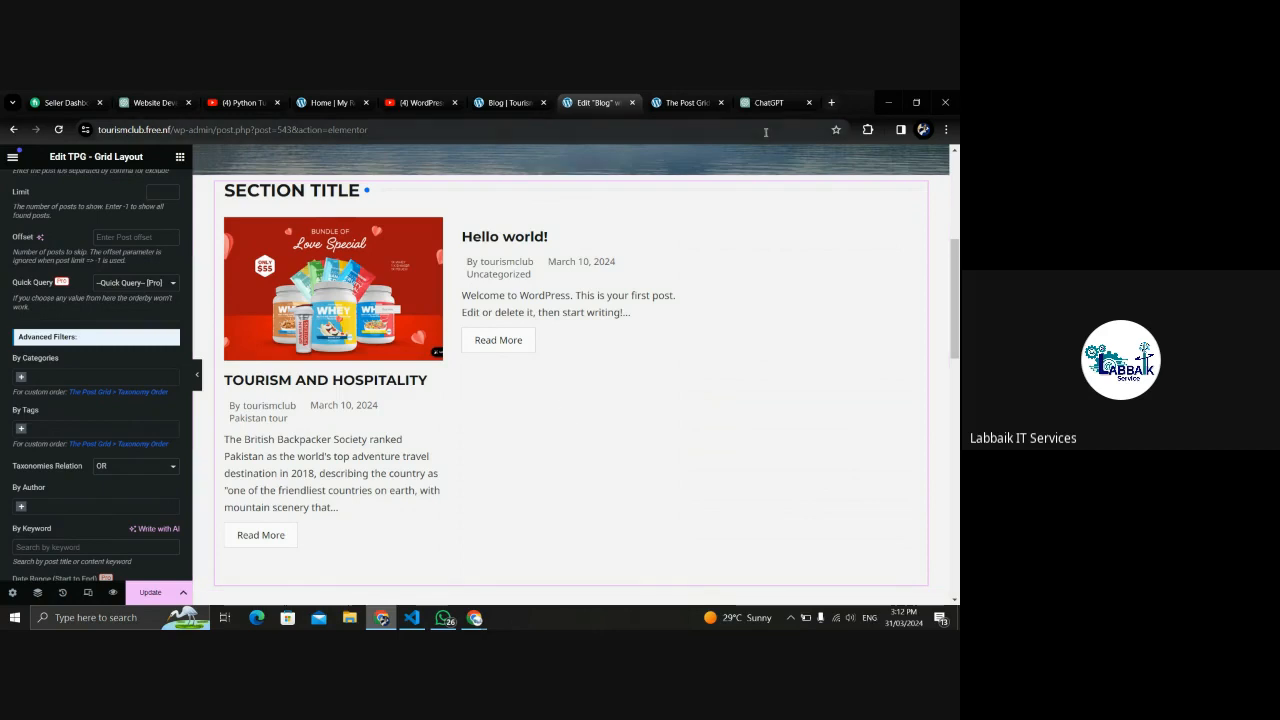
Search Google for "ary news" in a new browser tab and open the ARY News website.
{"action": "left_click", "coordinate": [832, 103]}
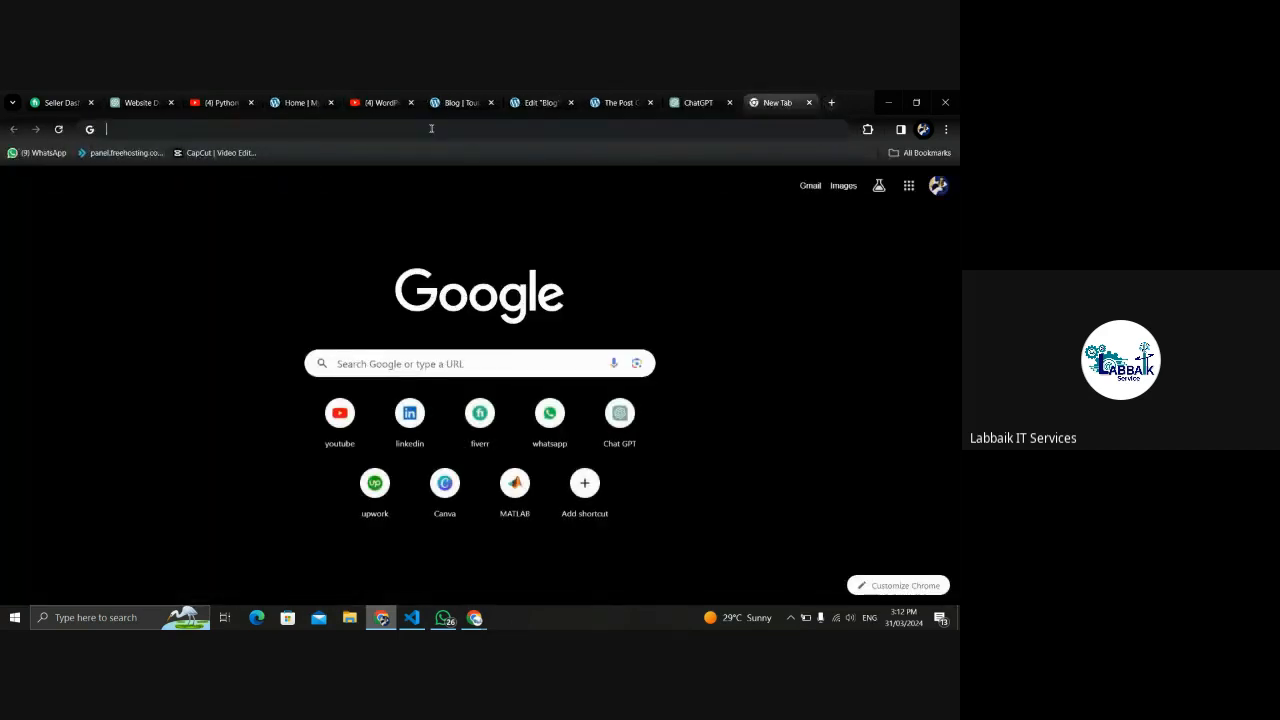
{"action": "left_click", "coordinate": [431, 128]}
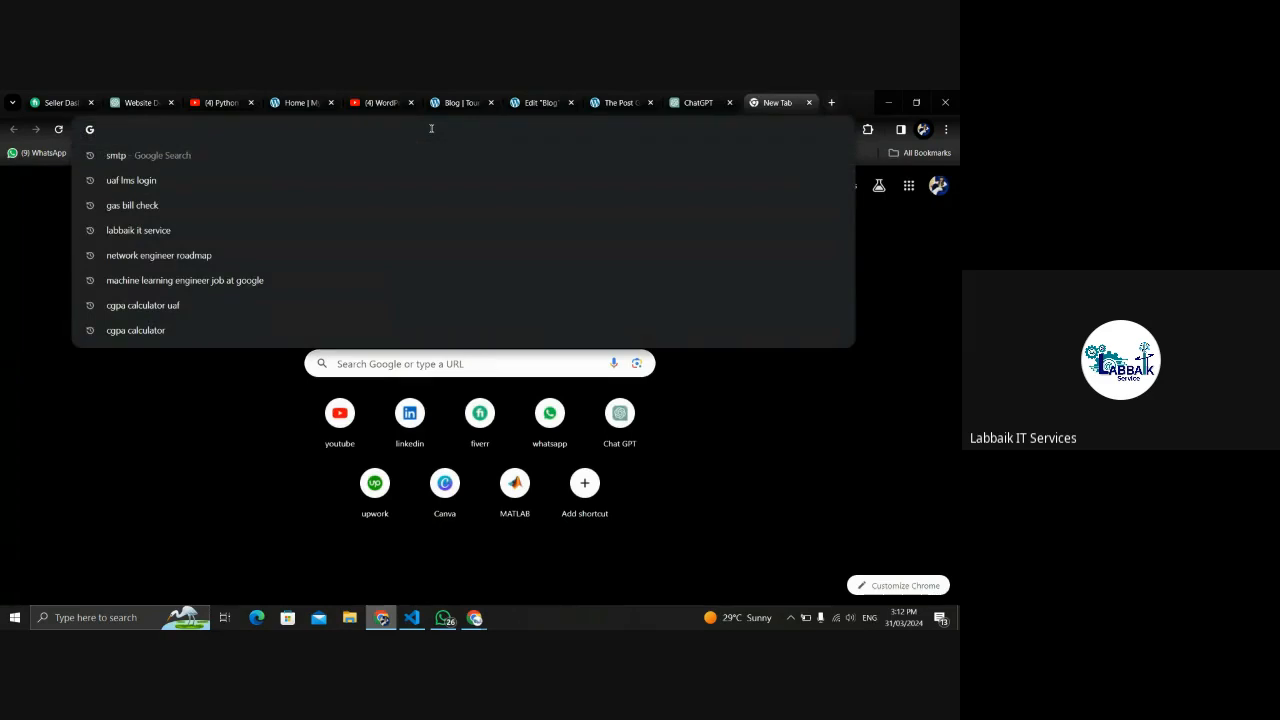
{"action": "type", "text": "ary"}
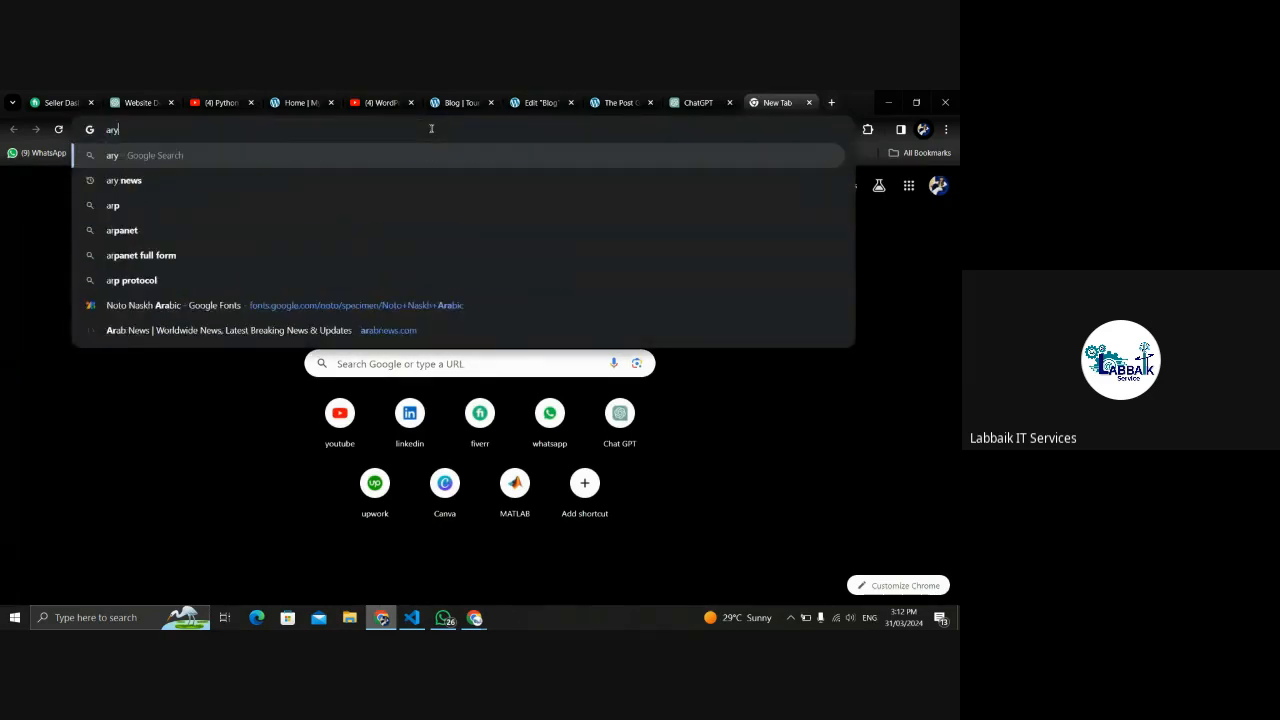
{"action": "type", "text": " news"}
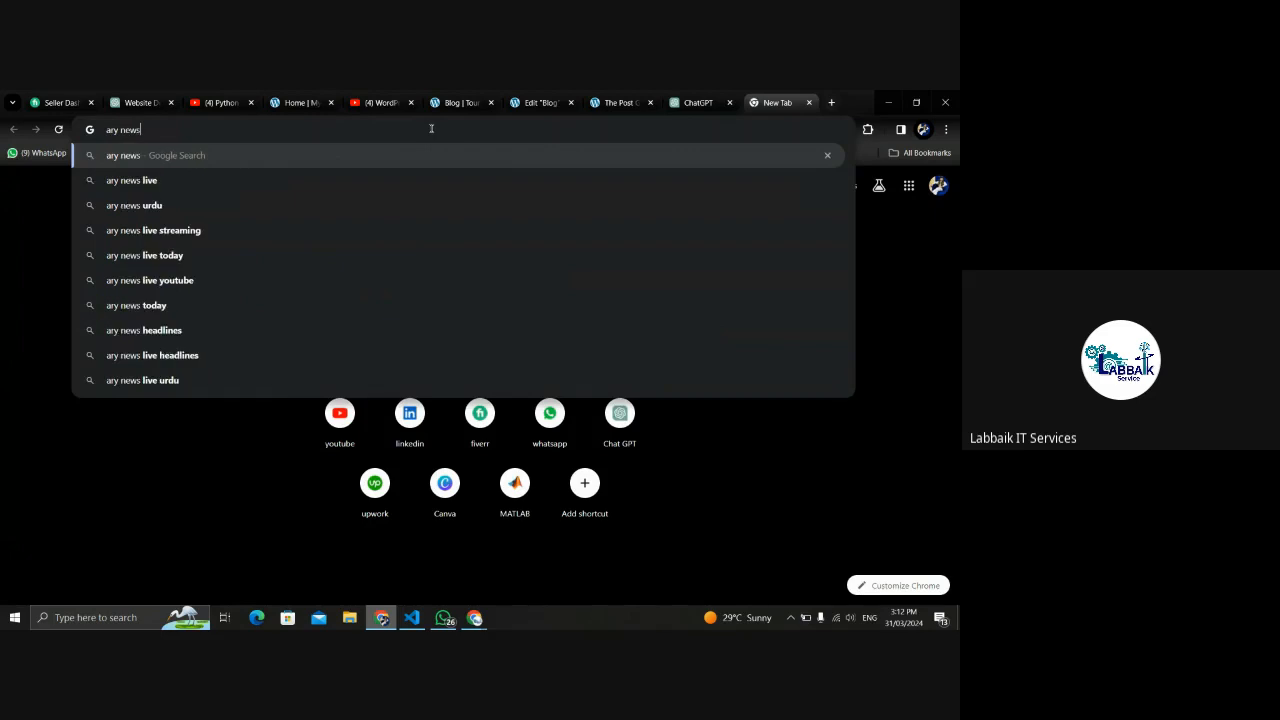
{"action": "key", "text": "Return"}
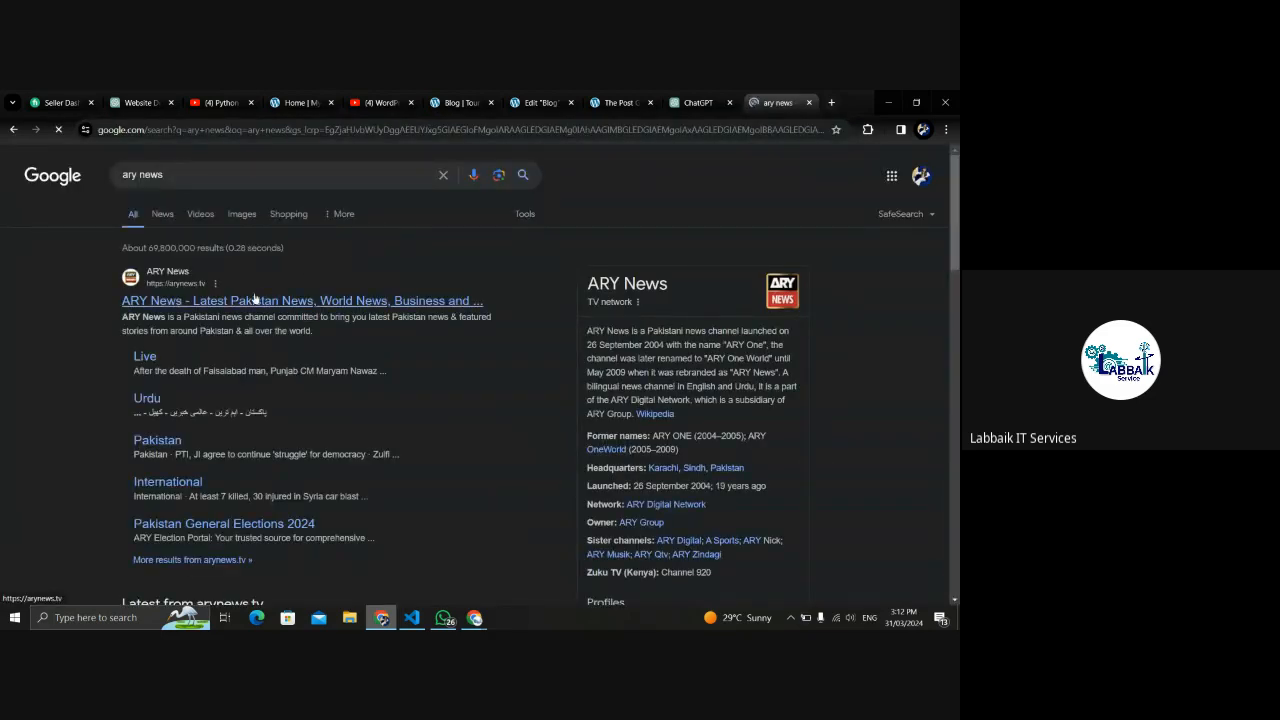
{"action": "left_click", "coordinate": [255, 298]}
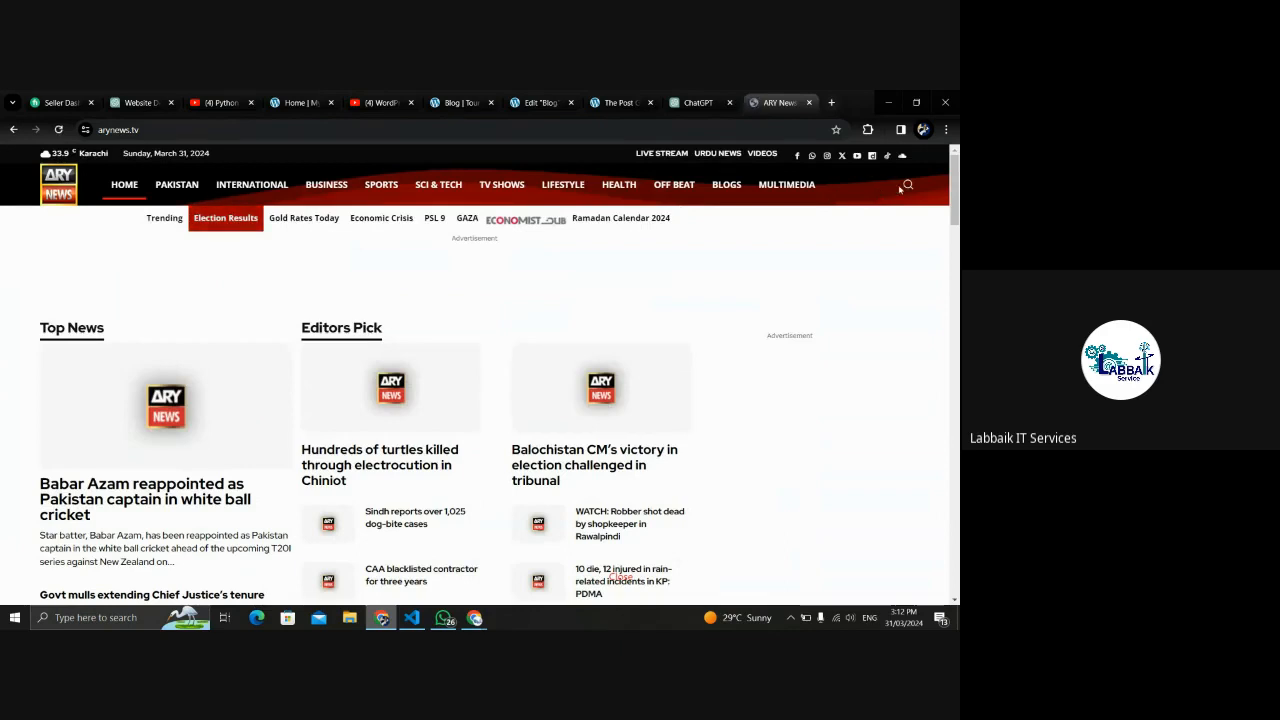
Browse the sections and article lists on the ARY News homepage as an example of a post layout.
{"action": "scroll", "coordinate": [955, 265], "scroll_direction": "down", "scroll_amount": 4}
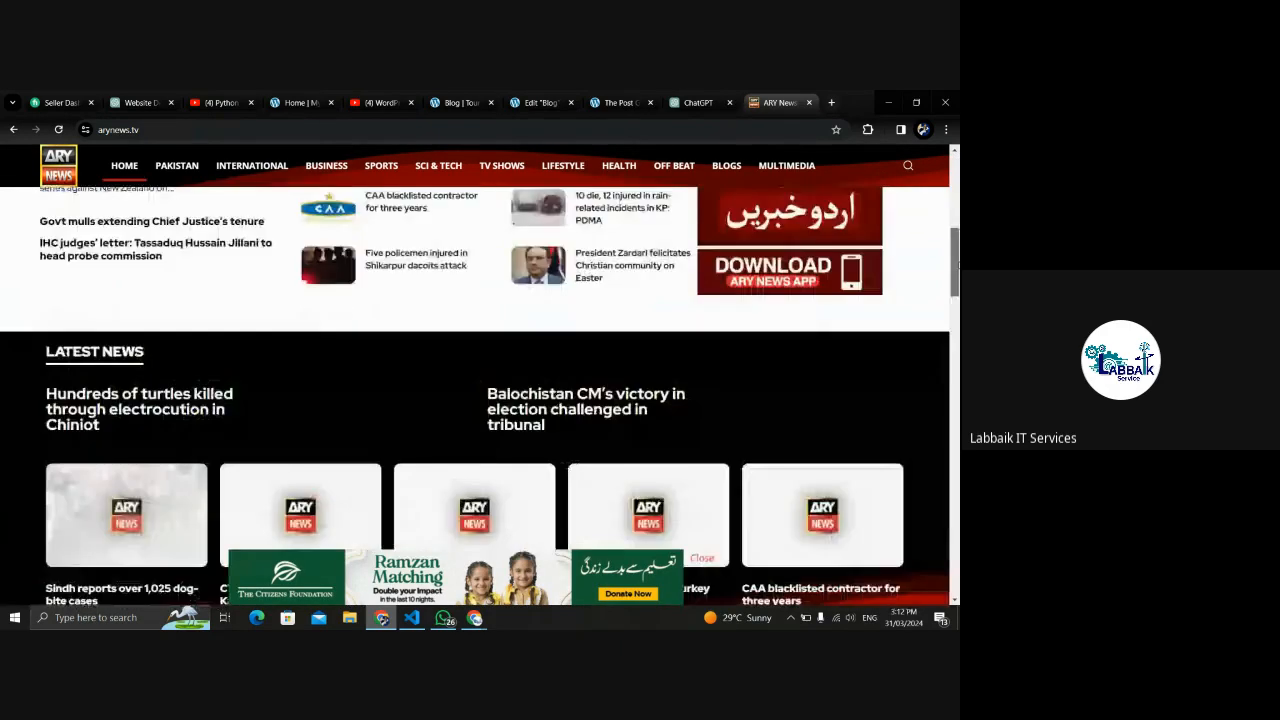
{"action": "left_click_drag", "start_coordinate": [958, 265], "coordinate": [958, 363]}
{"action": "left_click", "coordinate": [378, 403]}
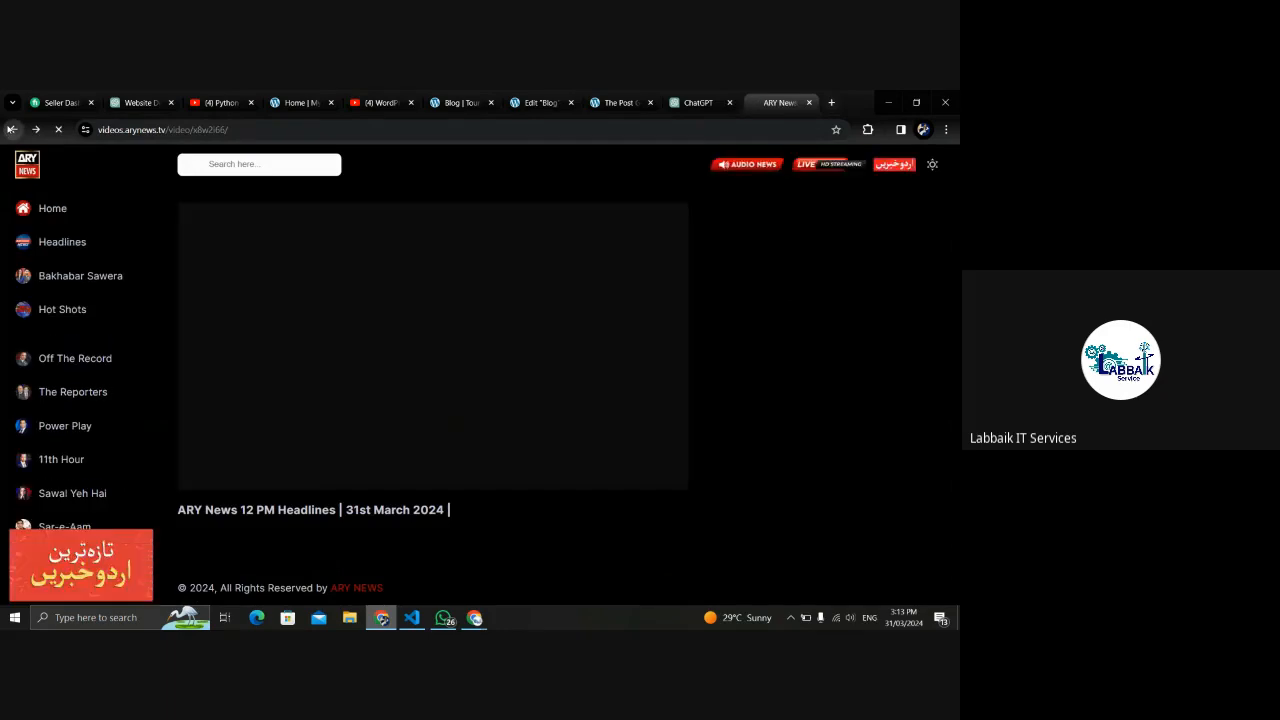
{"action": "left_click", "coordinate": [13, 129]}
{"action": "scroll", "coordinate": [548, 370], "scroll_direction": "down", "scroll_amount": 5}
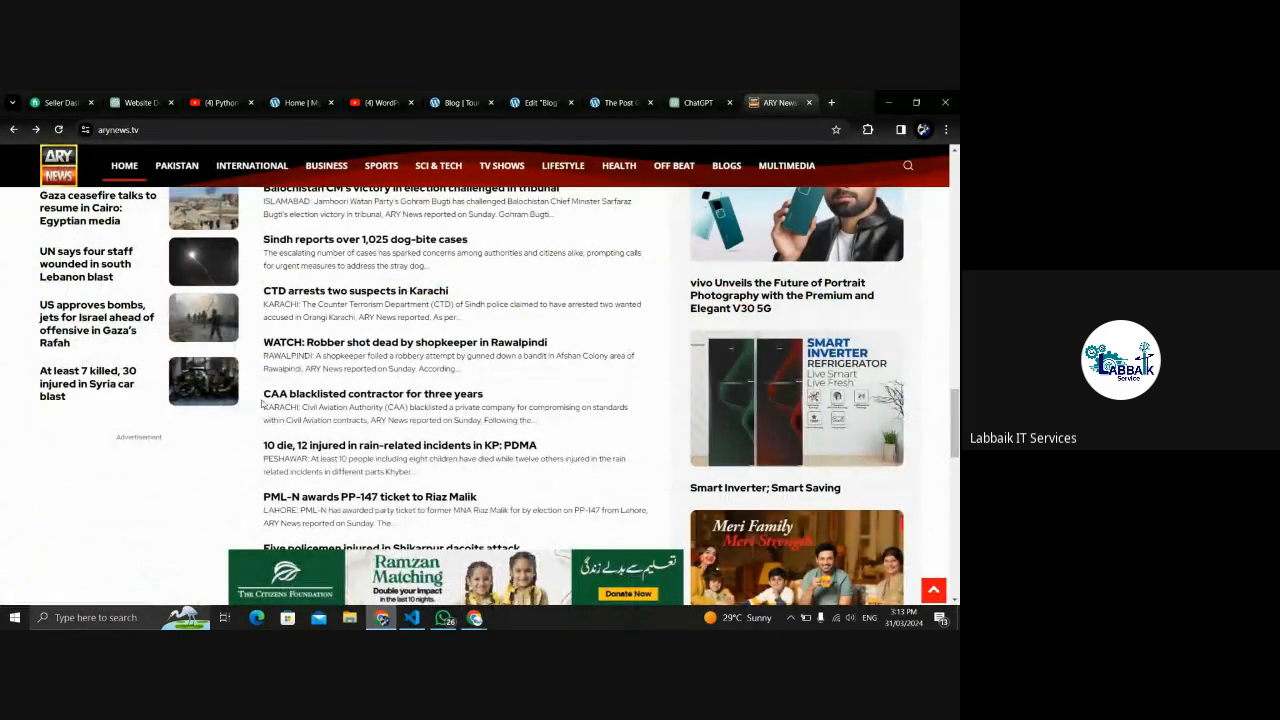
Open the article "CAA blacklisted contractor for three years" and examine its author and publication date.
{"action": "left_click", "coordinate": [266, 396]}
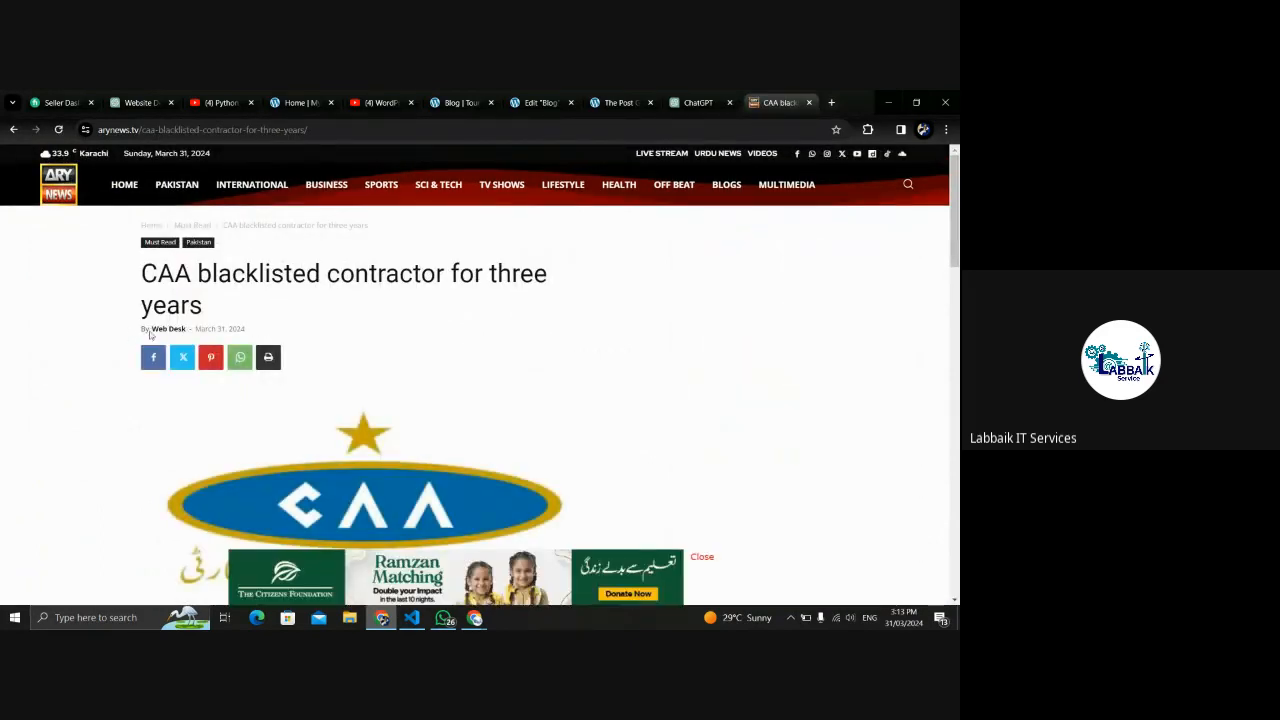
{"action": "left_click_drag", "start_coordinate": [150, 334], "coordinate": [189, 330]}
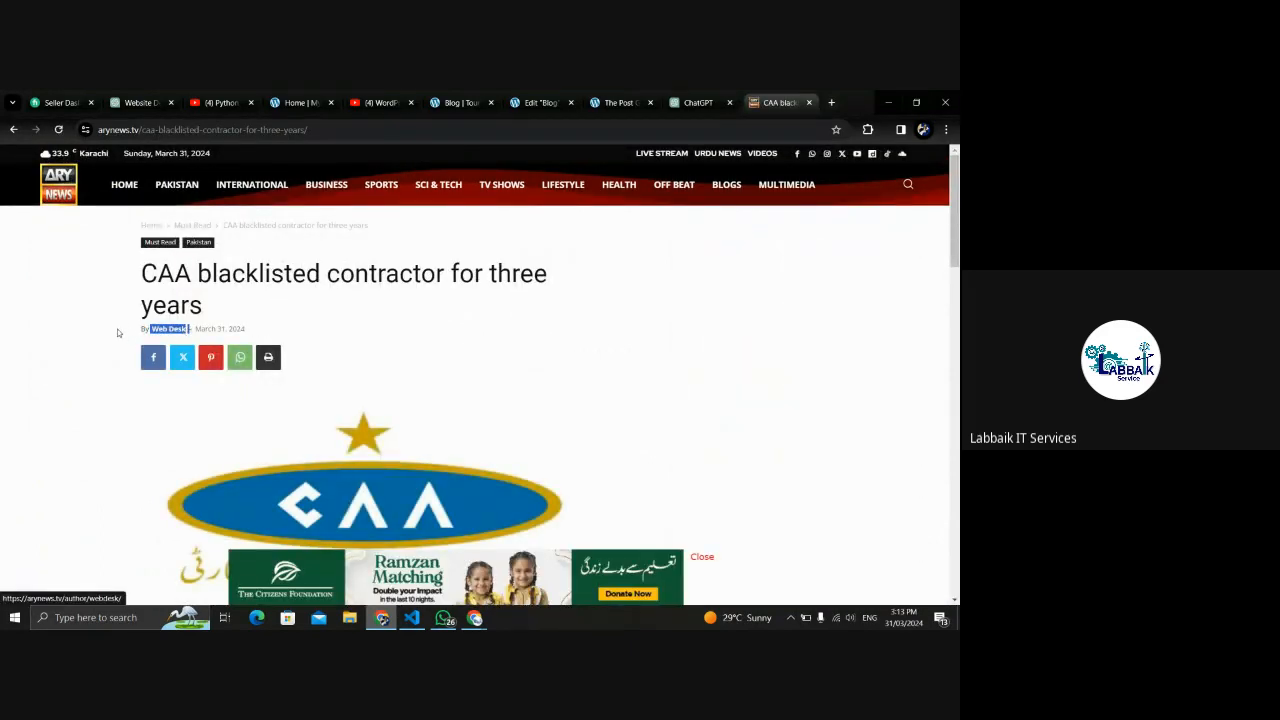
{"action": "left_click", "coordinate": [126, 331]}
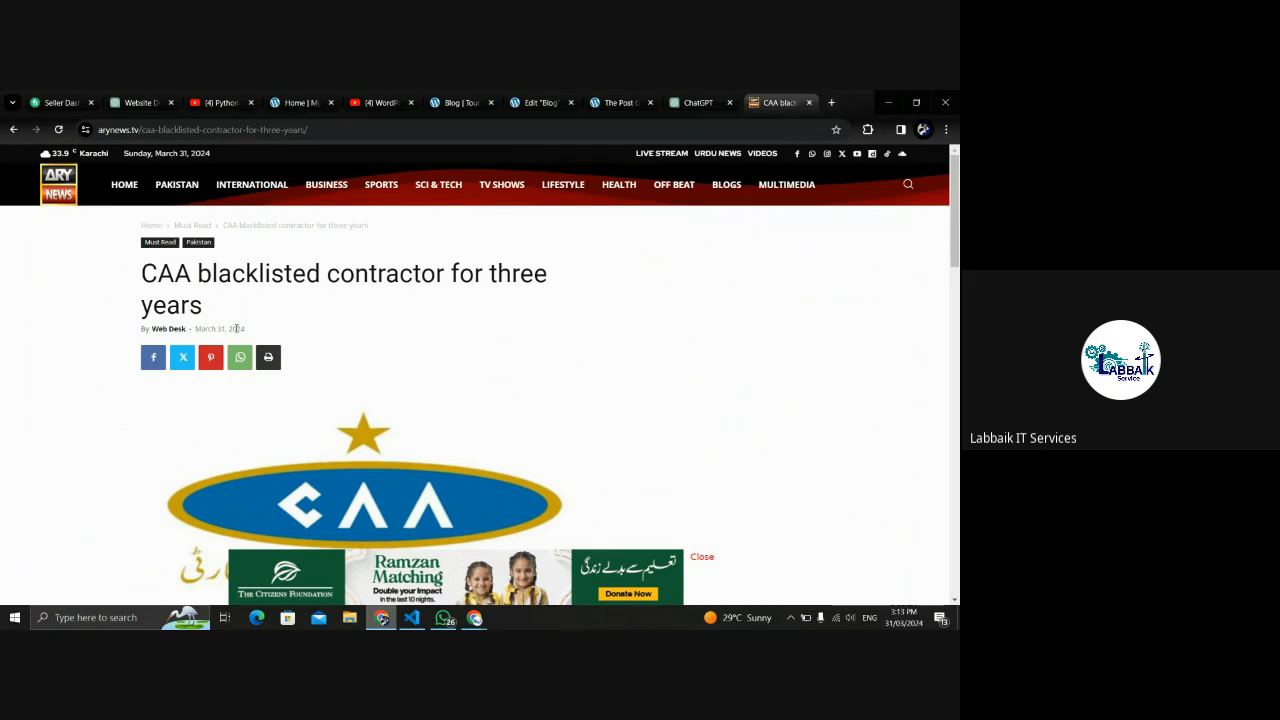
{"action": "left_click_drag", "start_coordinate": [250, 331], "coordinate": [222, 327]}
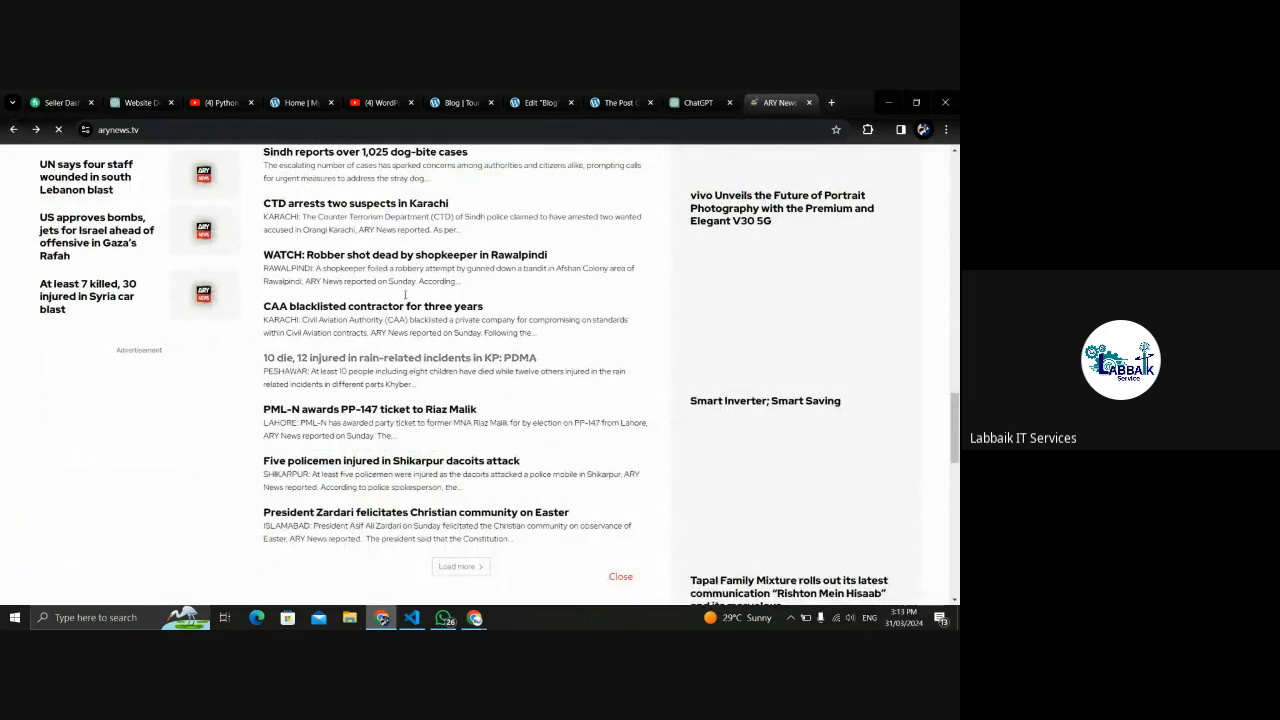
Open the Top News article on the white ball cricket captain and examine its author and date line.
{"action": "left_click_drag", "start_coordinate": [956, 425], "coordinate": [957, 199]}
{"action": "left_click", "coordinate": [104, 452]}
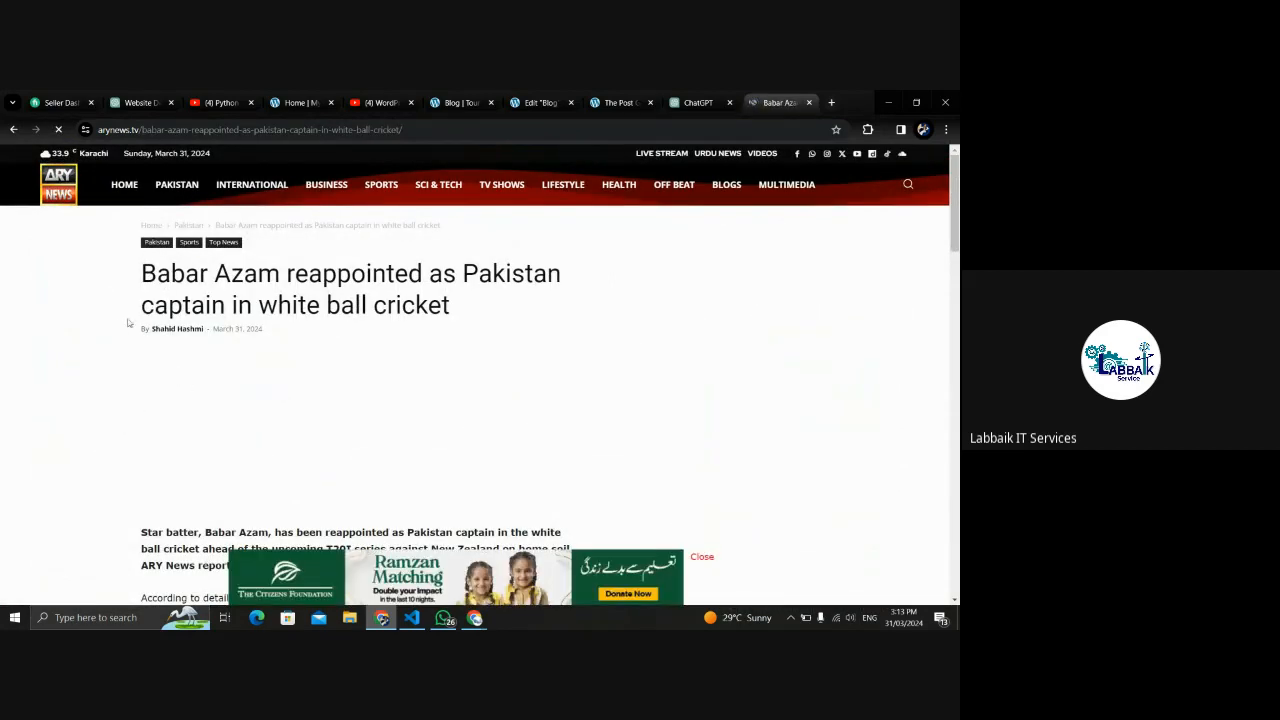
{"action": "left_click_drag", "start_coordinate": [122, 330], "coordinate": [295, 331]}
{"action": "left_click", "coordinate": [317, 331]}
{"action": "left_click_drag", "start_coordinate": [136, 330], "coordinate": [174, 332]}
{"action": "left_click", "coordinate": [299, 342]}
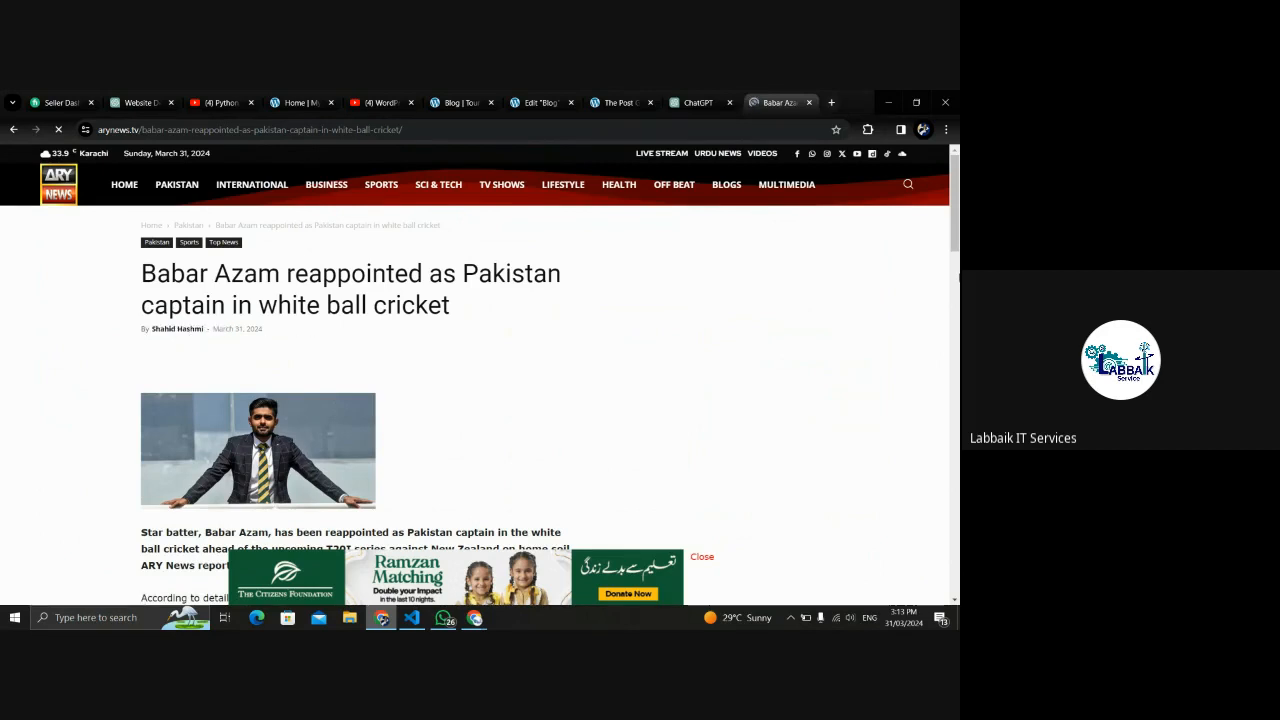
Examine the author box at the end of the cricket article and return to the ARY News homepage.
{"action": "scroll", "coordinate": [300, 400], "scroll_direction": "down", "scroll_amount": 10}
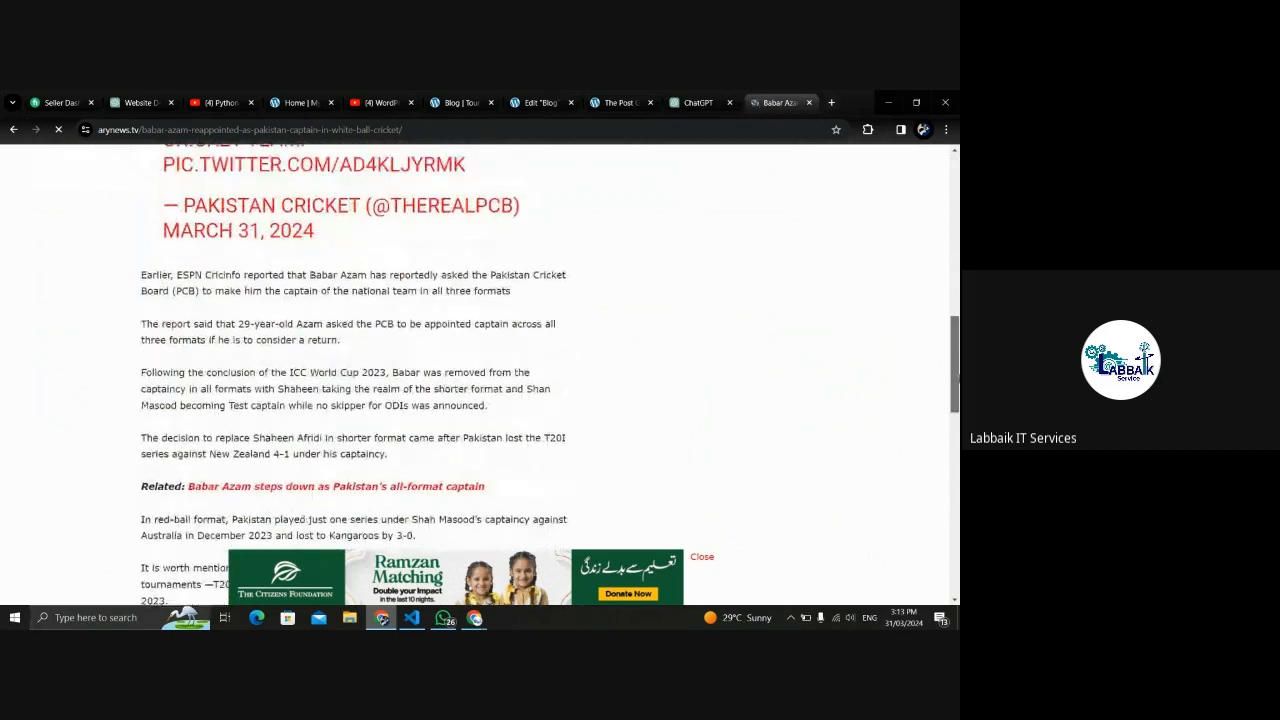
{"action": "scroll", "coordinate": [350, 370], "scroll_direction": "down", "scroll_amount": 4}
{"action": "scroll", "coordinate": [350, 370], "scroll_direction": "up", "scroll_amount": 2}
{"action": "scroll", "coordinate": [350, 370], "scroll_direction": "down", "scroll_amount": 3}
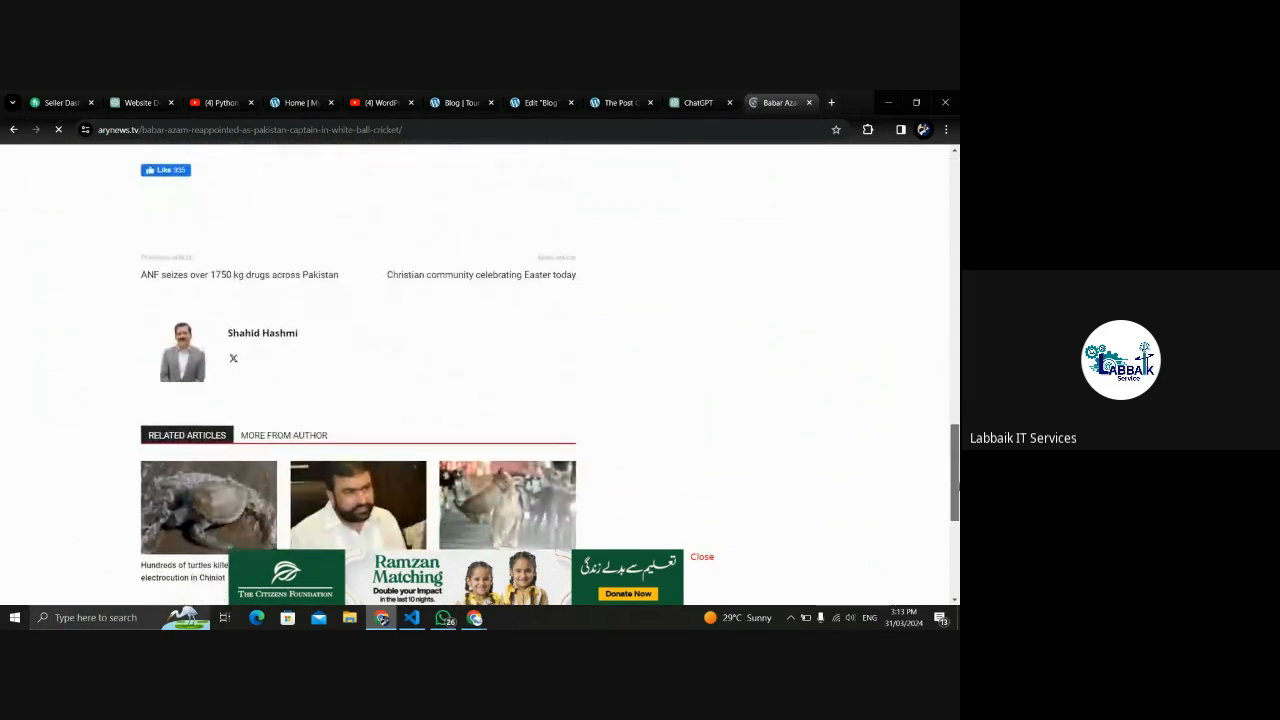
{"action": "left_click_drag", "start_coordinate": [331, 331], "coordinate": [113, 328]}
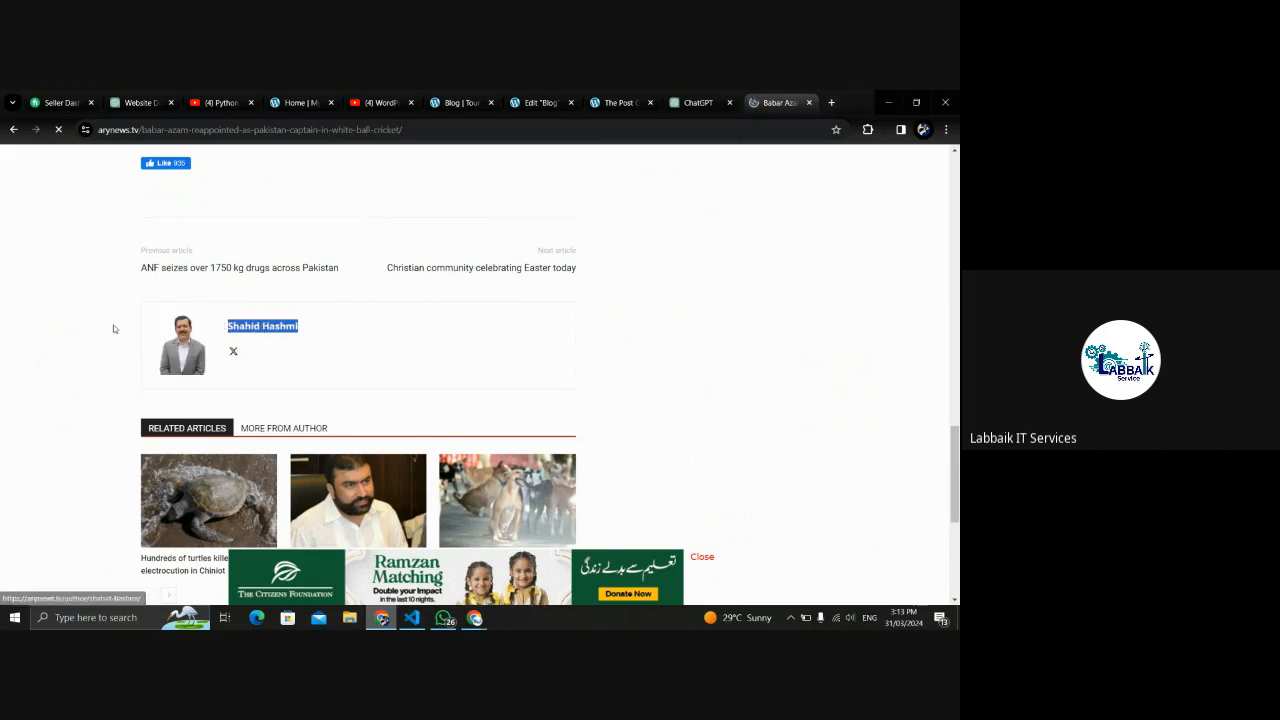
{"action": "left_click", "coordinate": [426, 328]}
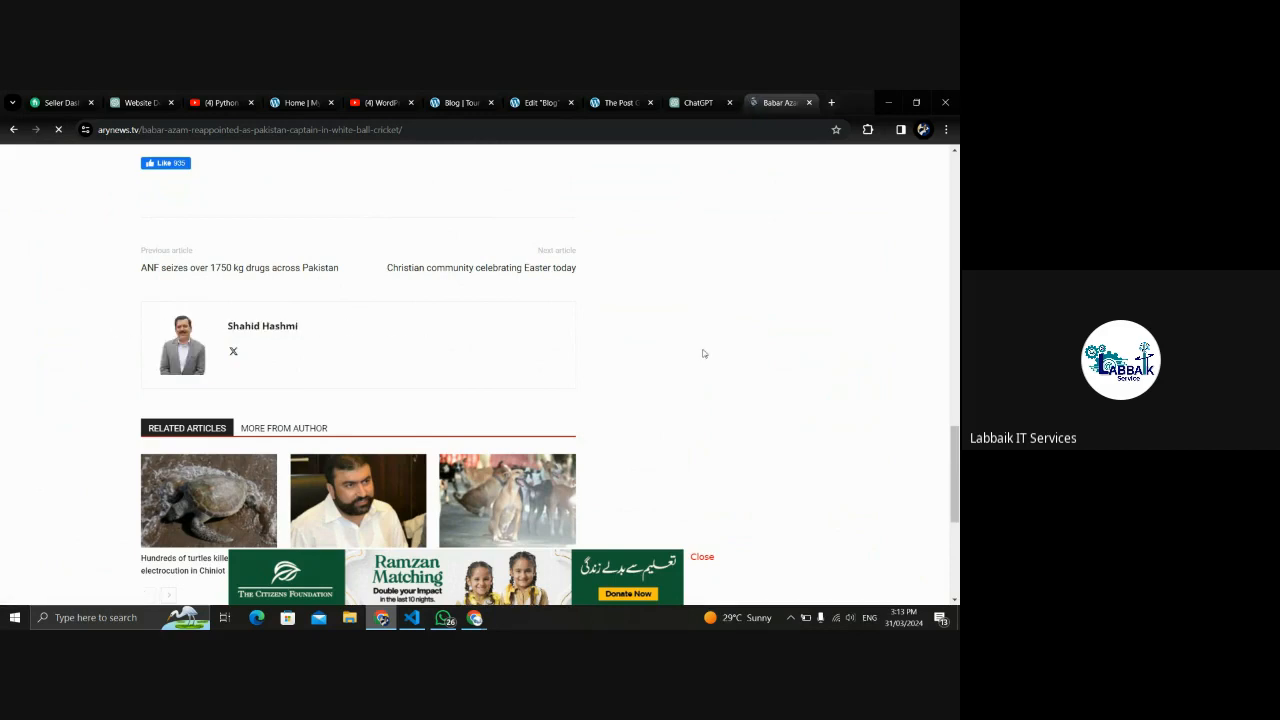
{"action": "left_click_drag", "start_coordinate": [956, 467], "coordinate": [957, 175]}
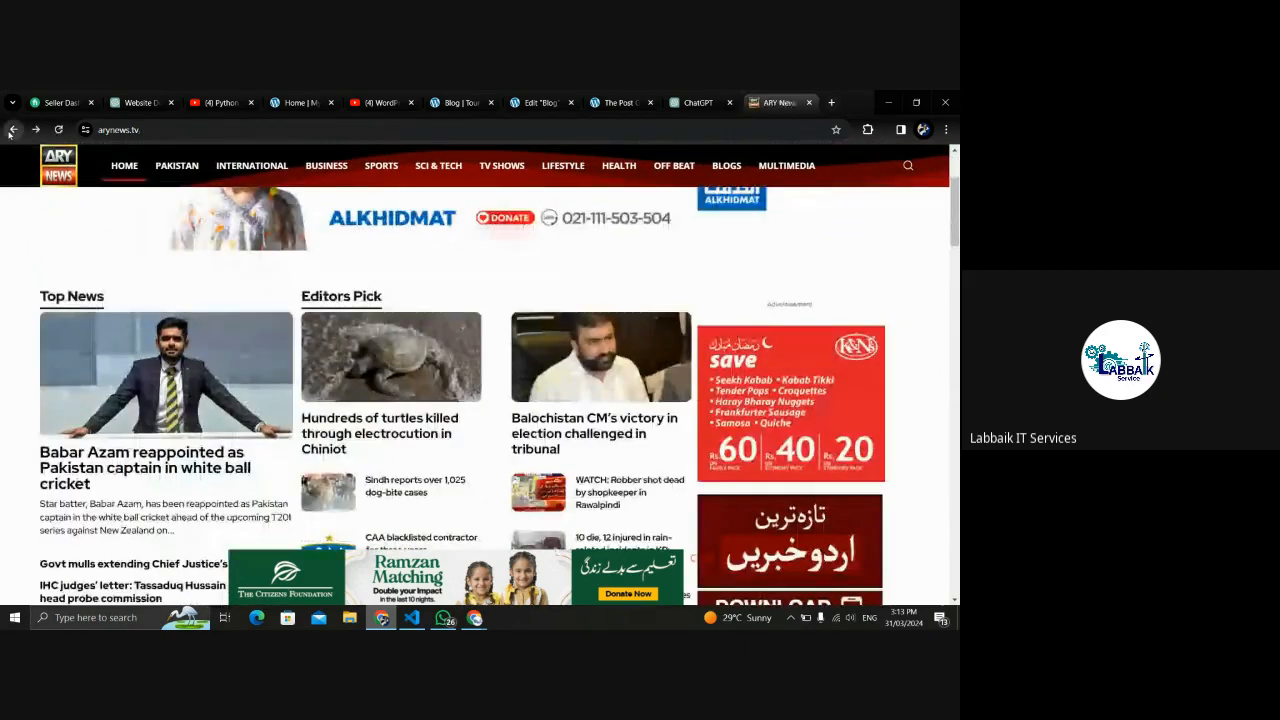
Open the article on turtles killed in Chiniot, examine its author box, and return to the homepage.
{"action": "left_click", "coordinate": [372, 423]}
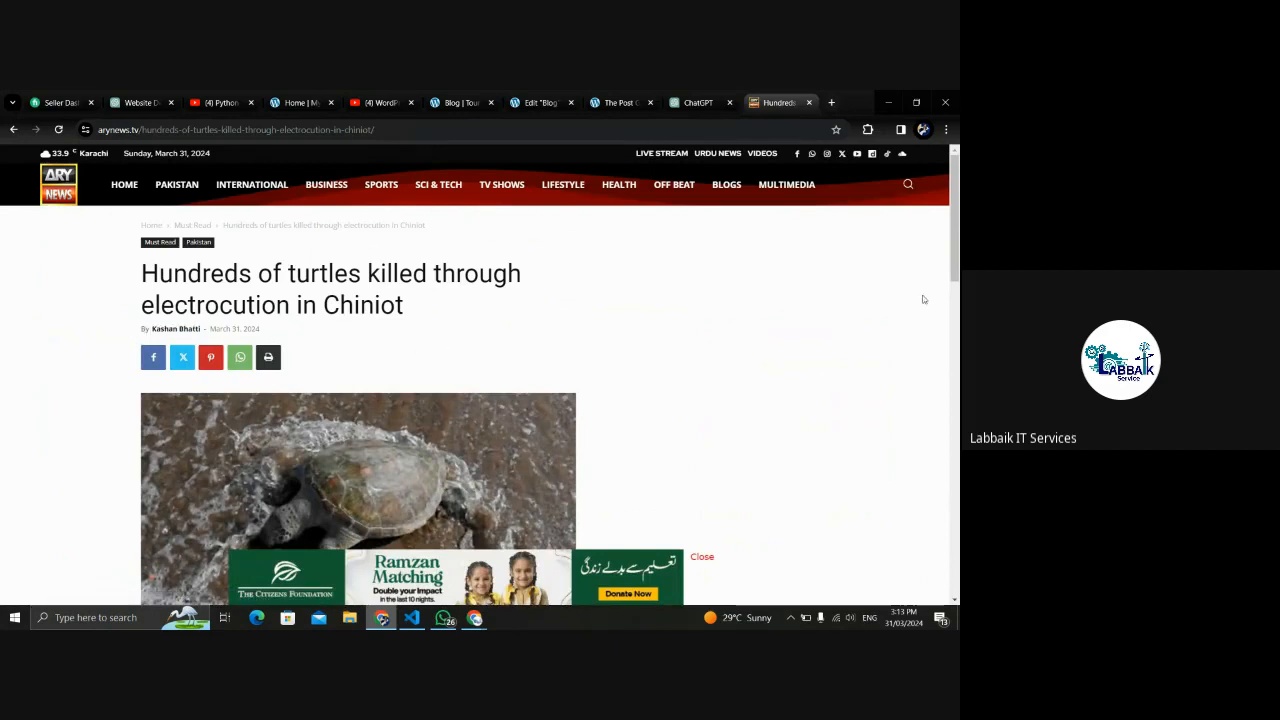
{"action": "scroll", "coordinate": [193, 395], "scroll_direction": "down", "scroll_amount": 15}
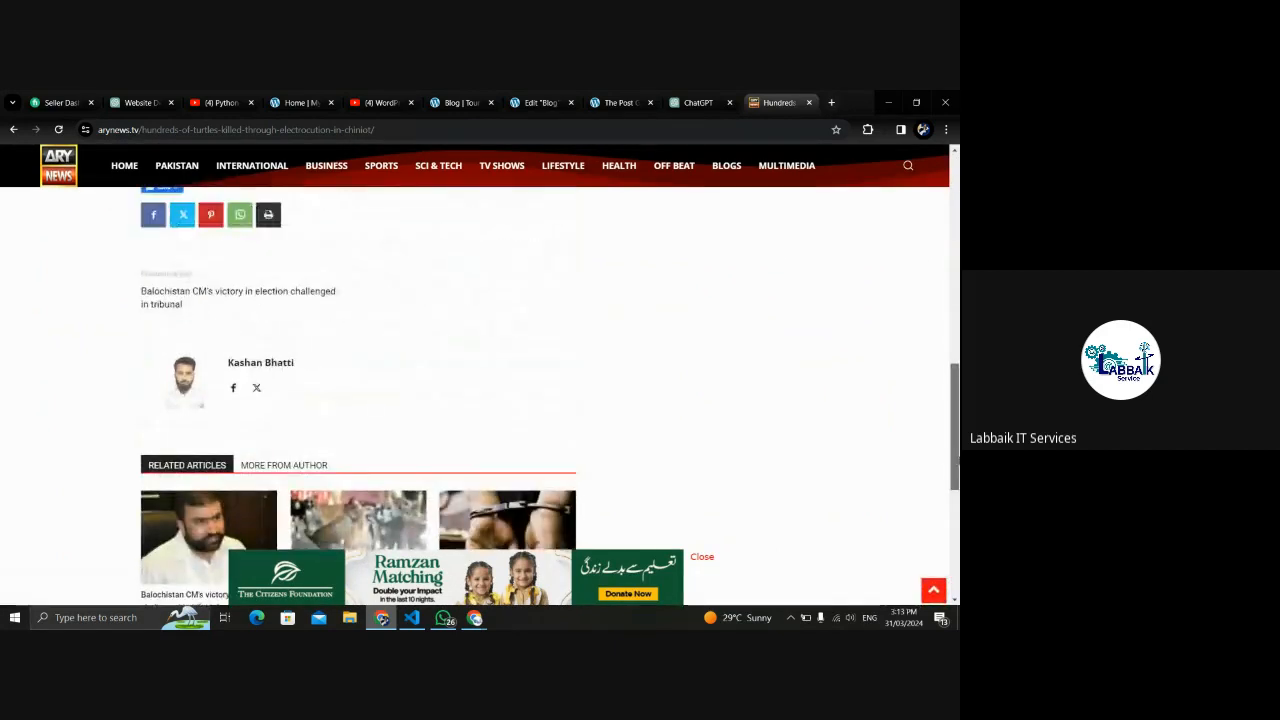
{"action": "left_click_drag", "start_coordinate": [300, 363], "coordinate": [176, 386]}
{"action": "scroll", "coordinate": [699, 362], "scroll_direction": "up", "scroll_amount": 11}
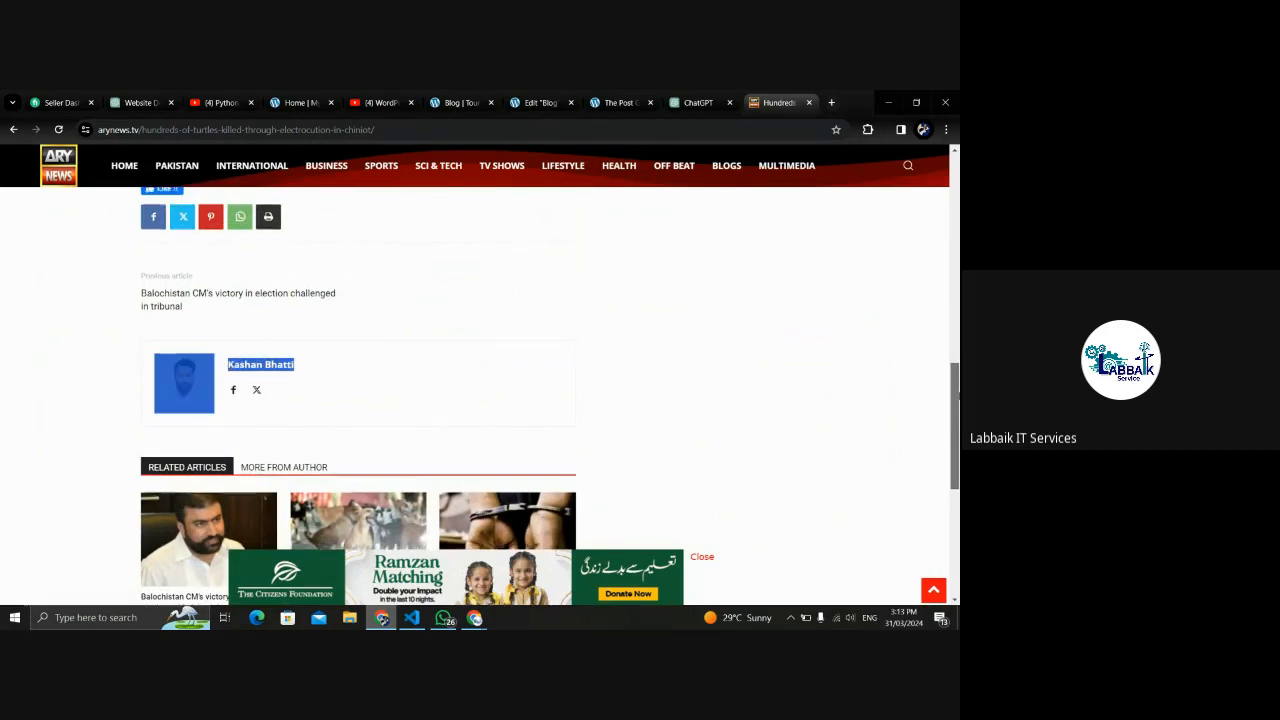
{"action": "left_click_drag", "start_coordinate": [954, 235], "coordinate": [954, 212]}
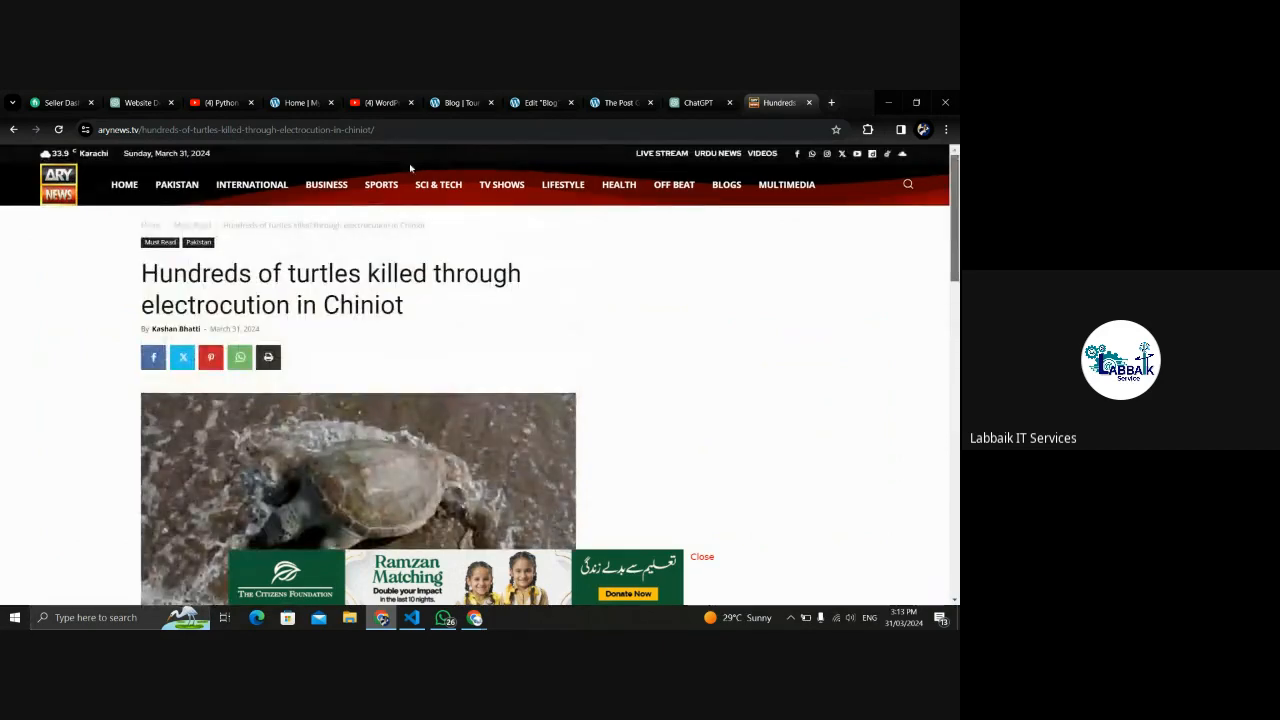
{"action": "left_click", "coordinate": [121, 192]}
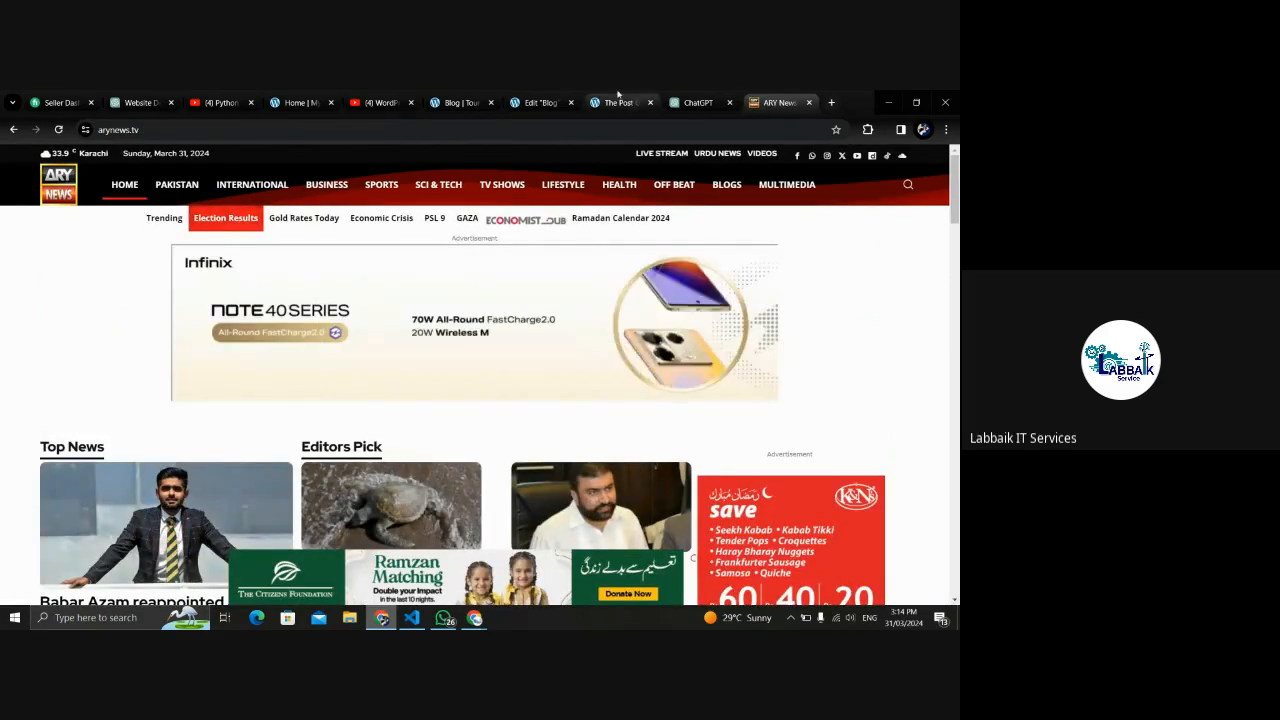
Return to the Blog page editor and filter the post grid by the author tourismclub.
{"action": "left_click", "coordinate": [617, 94]}
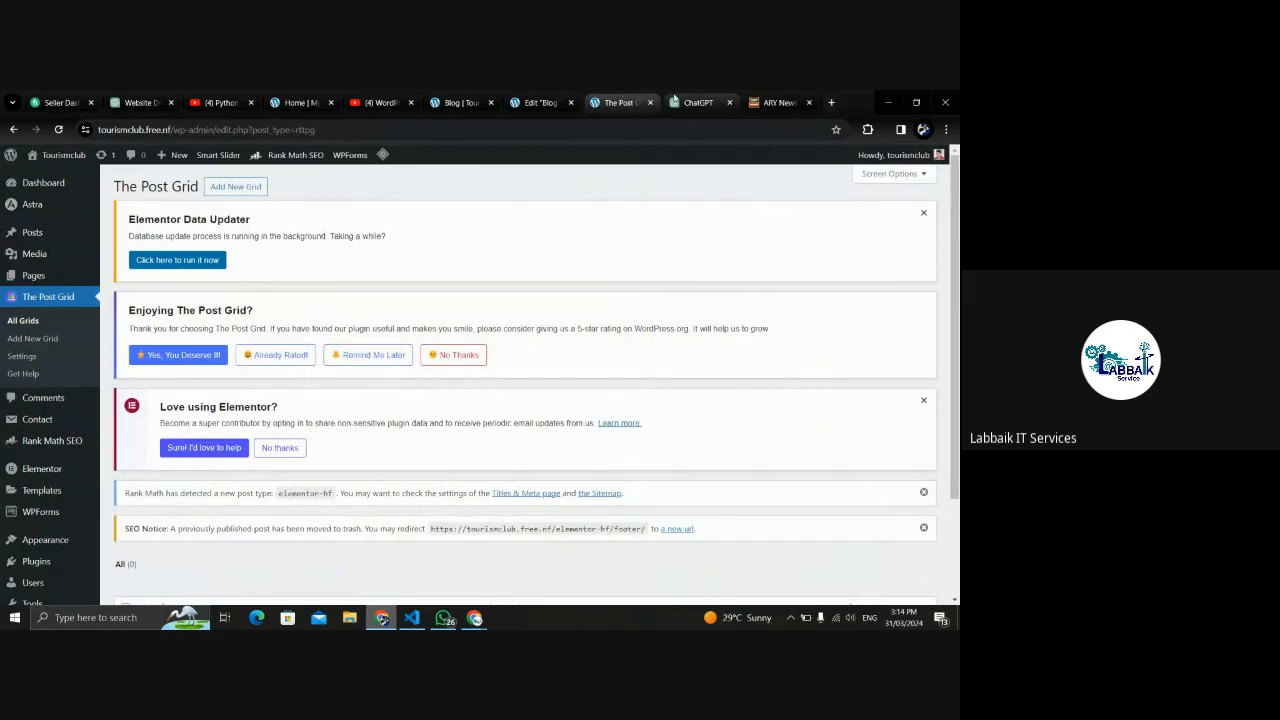
{"action": "left_click", "coordinate": [698, 100]}
{"action": "left_click", "coordinate": [631, 92]}
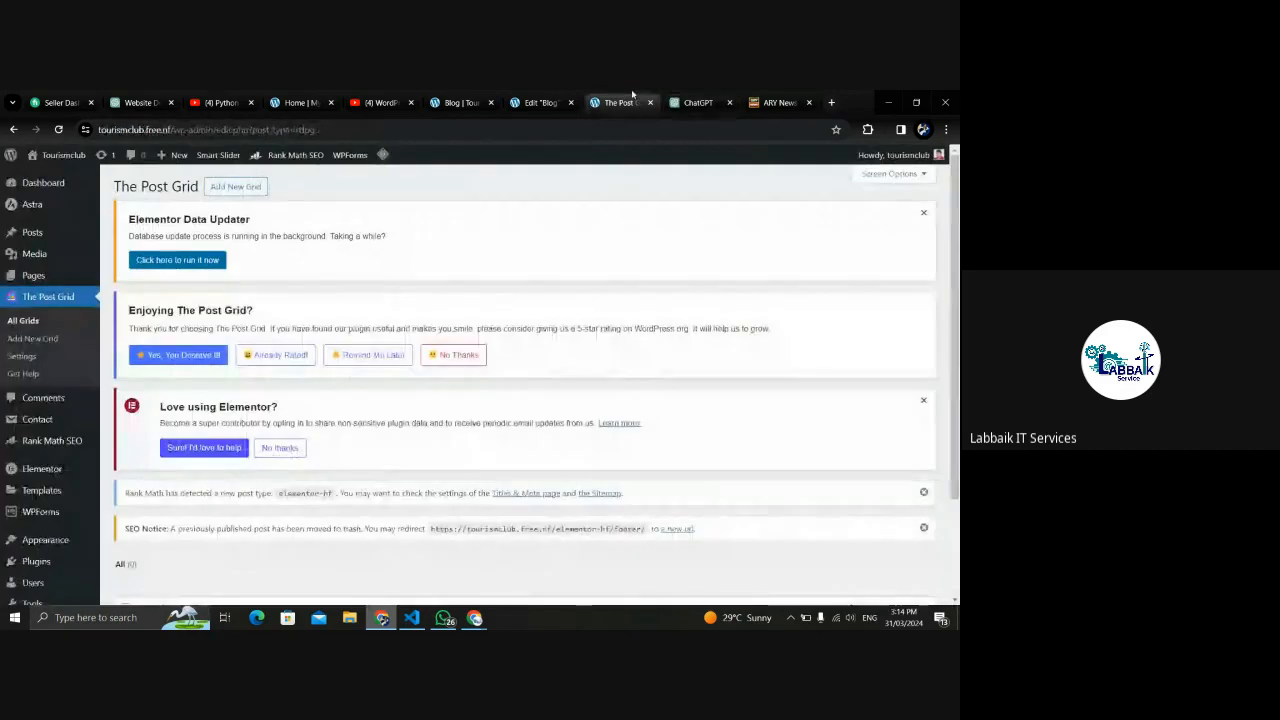
{"action": "left_click", "coordinate": [535, 100]}
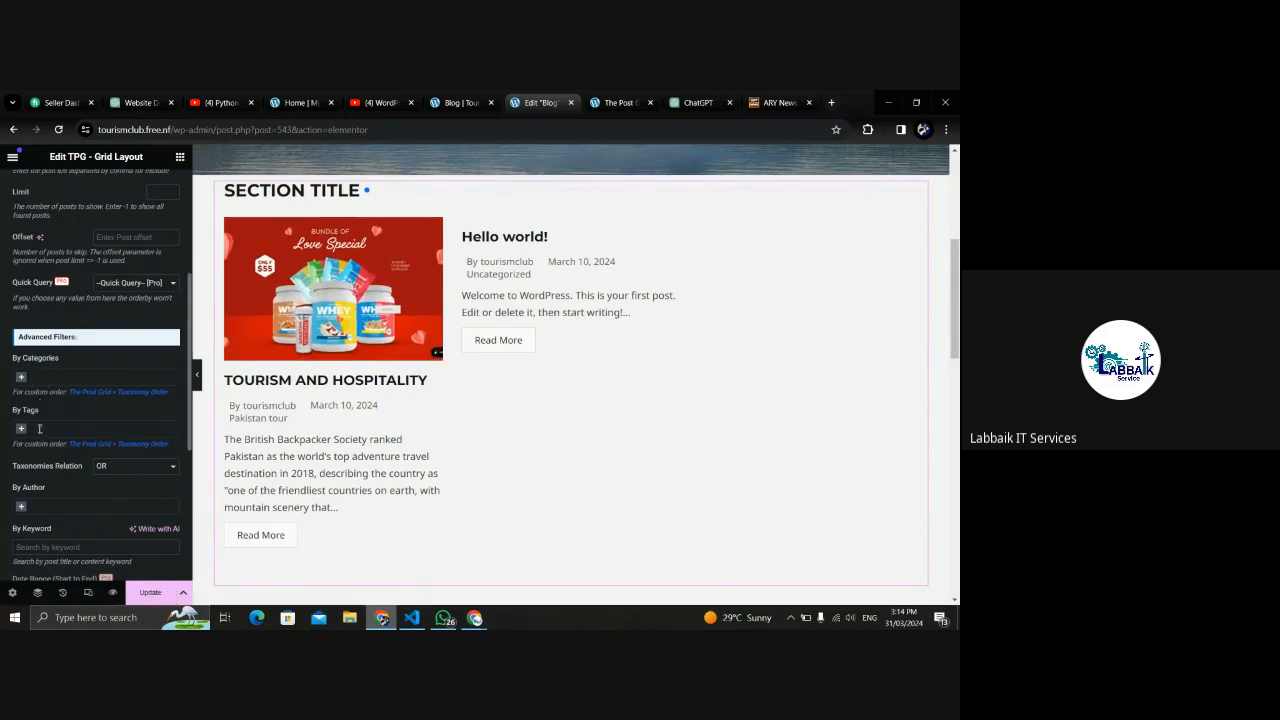
{"action": "left_click", "coordinate": [21, 508]}
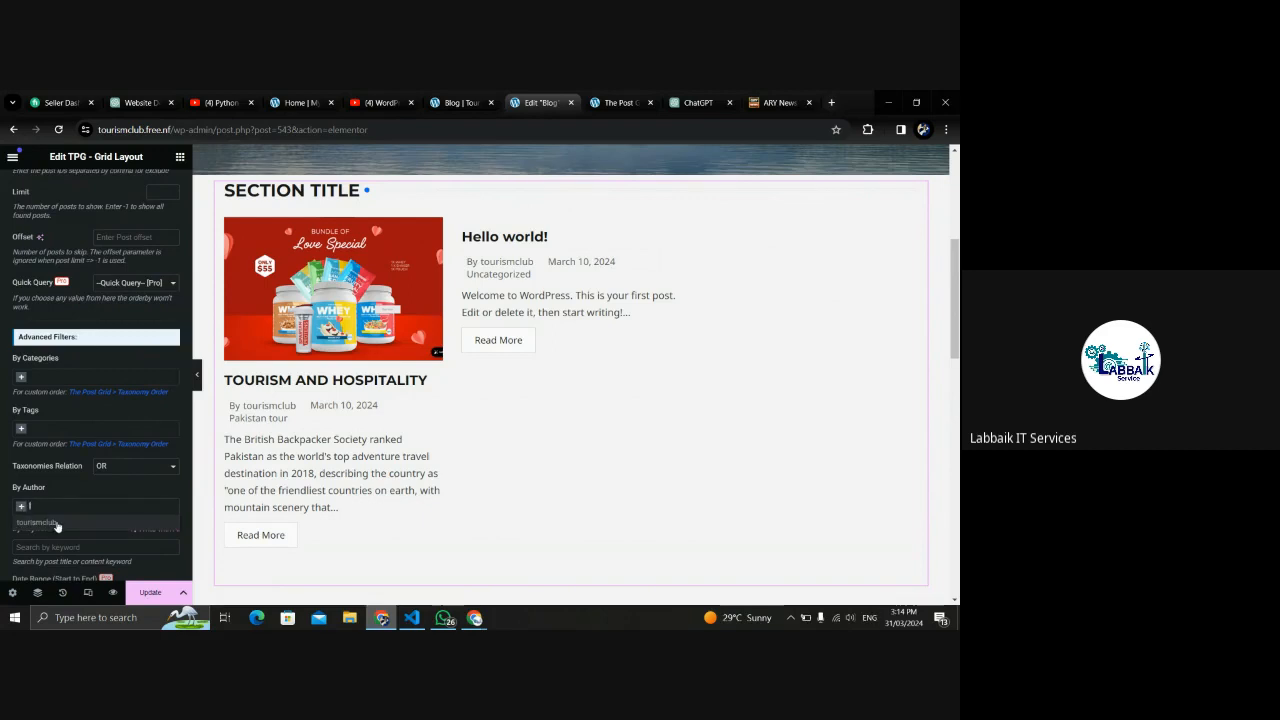
{"action": "left_click", "coordinate": [40, 522]}
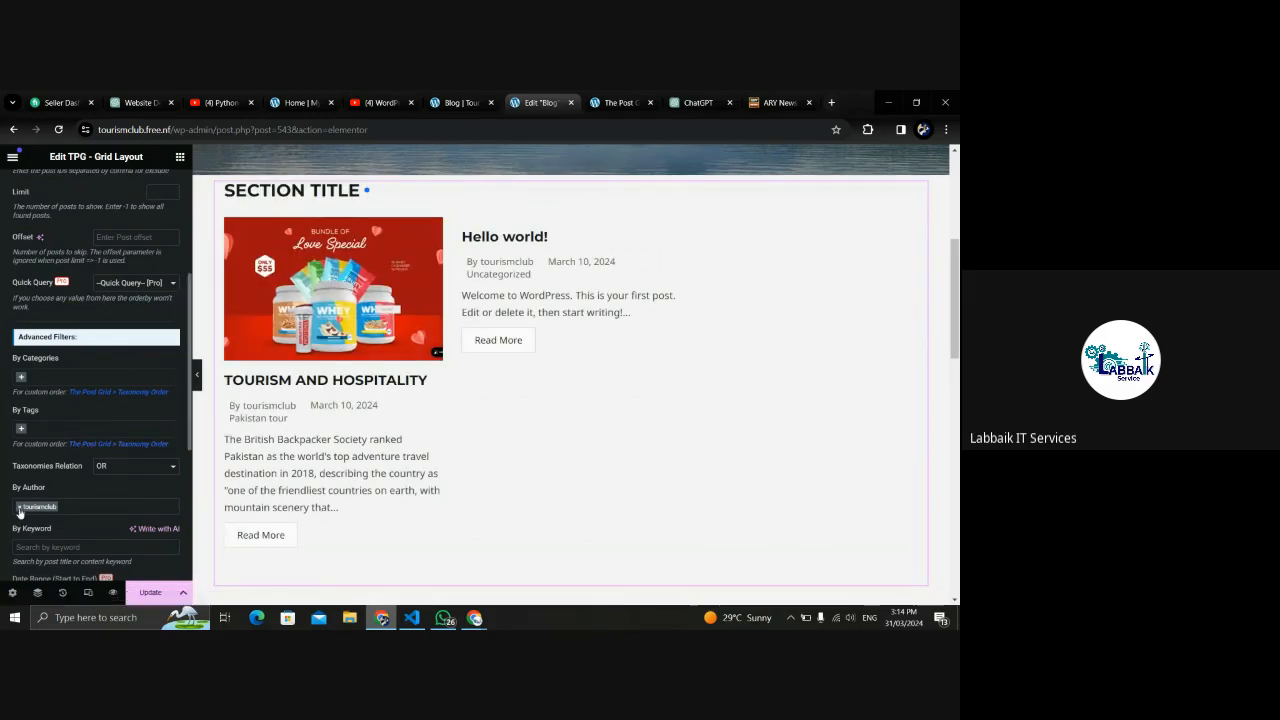
{"action": "left_click", "coordinate": [82, 501]}
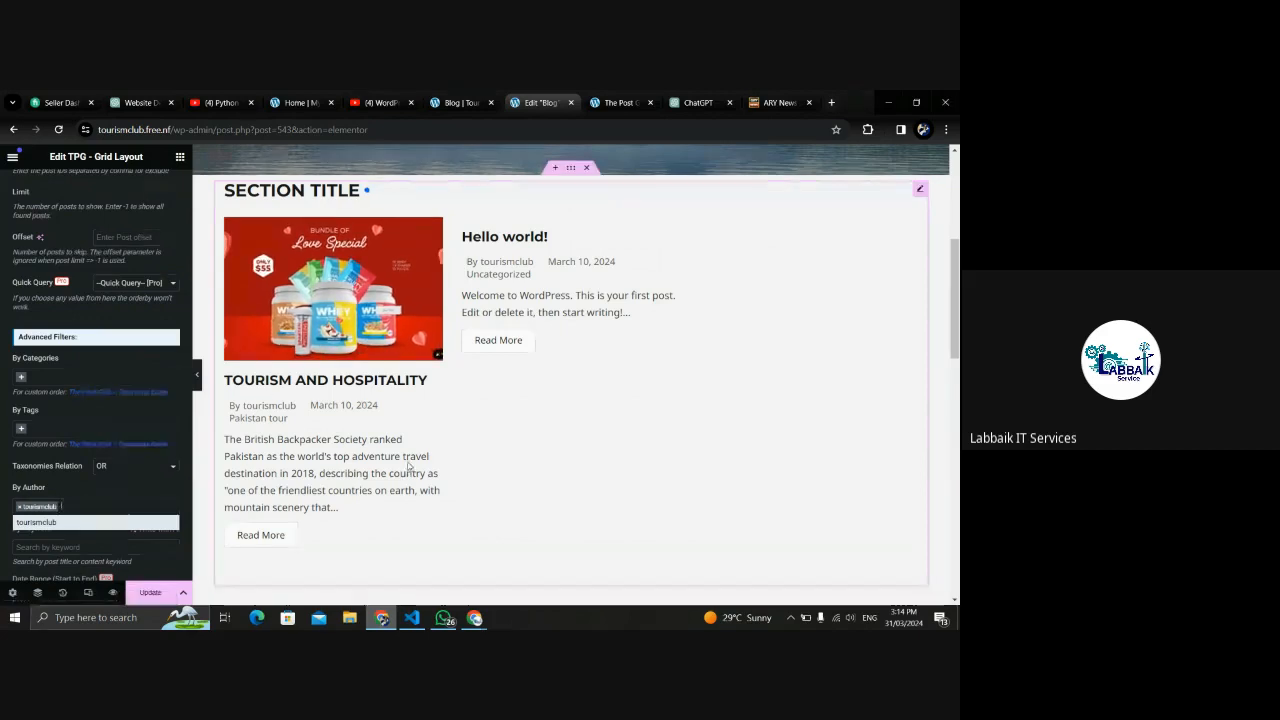
{"action": "left_click", "coordinate": [91, 496]}
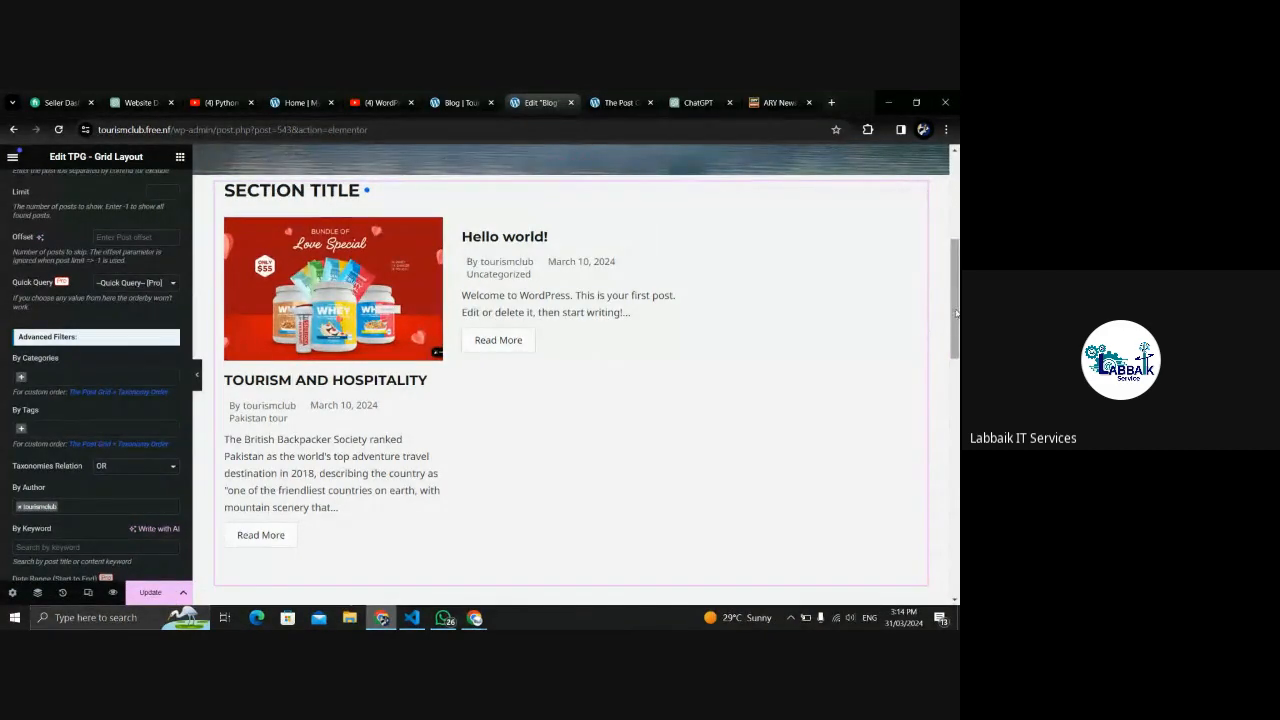
Filter the post grid by the Pakistan tour category and check the previewed post's details.
{"action": "scroll", "coordinate": [956, 312], "scroll_direction": "down", "scroll_amount": 3}
{"action": "scroll", "coordinate": [956, 310], "scroll_direction": "up", "scroll_amount": 3}
{"action": "mouse_move", "coordinate": [957, 310]}
{"action": "left_mouse_down"}
{"action": "mouse_move", "coordinate": [957, 299]}
{"action": "mouse_move", "coordinate": [957, 318]}
{"action": "left_mouse_up"}
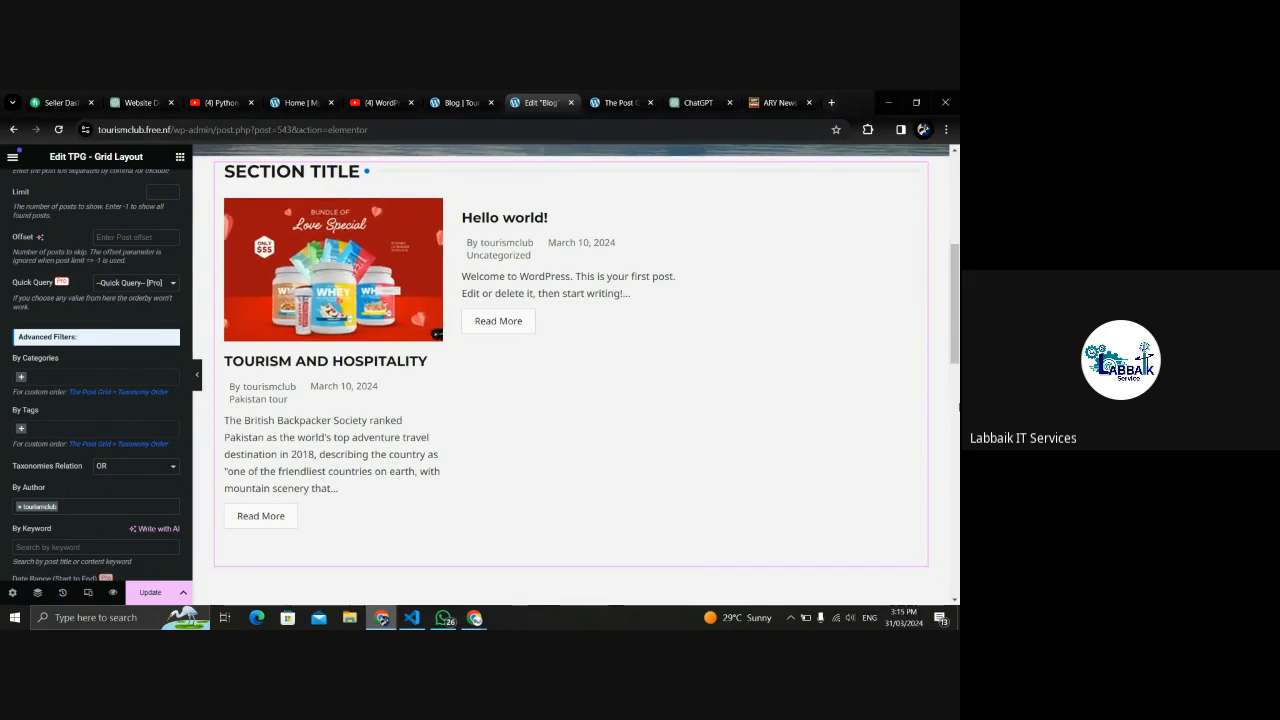
{"action": "mouse_move", "coordinate": [956, 316]}
{"action": "left_mouse_down"}
{"action": "mouse_move", "coordinate": [959, 499]}
{"action": "mouse_move", "coordinate": [957, 218]}
{"action": "mouse_move", "coordinate": [957, 319]}
{"action": "left_mouse_up"}
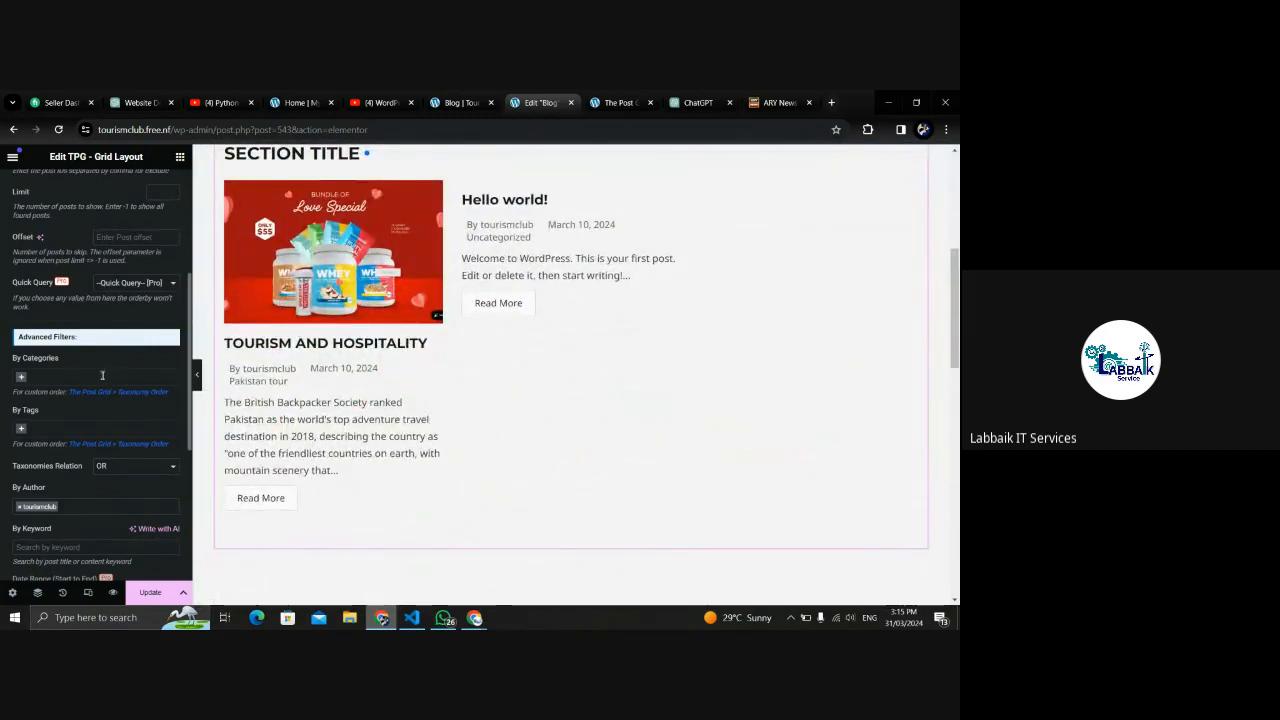
{"action": "left_click", "coordinate": [21, 378]}
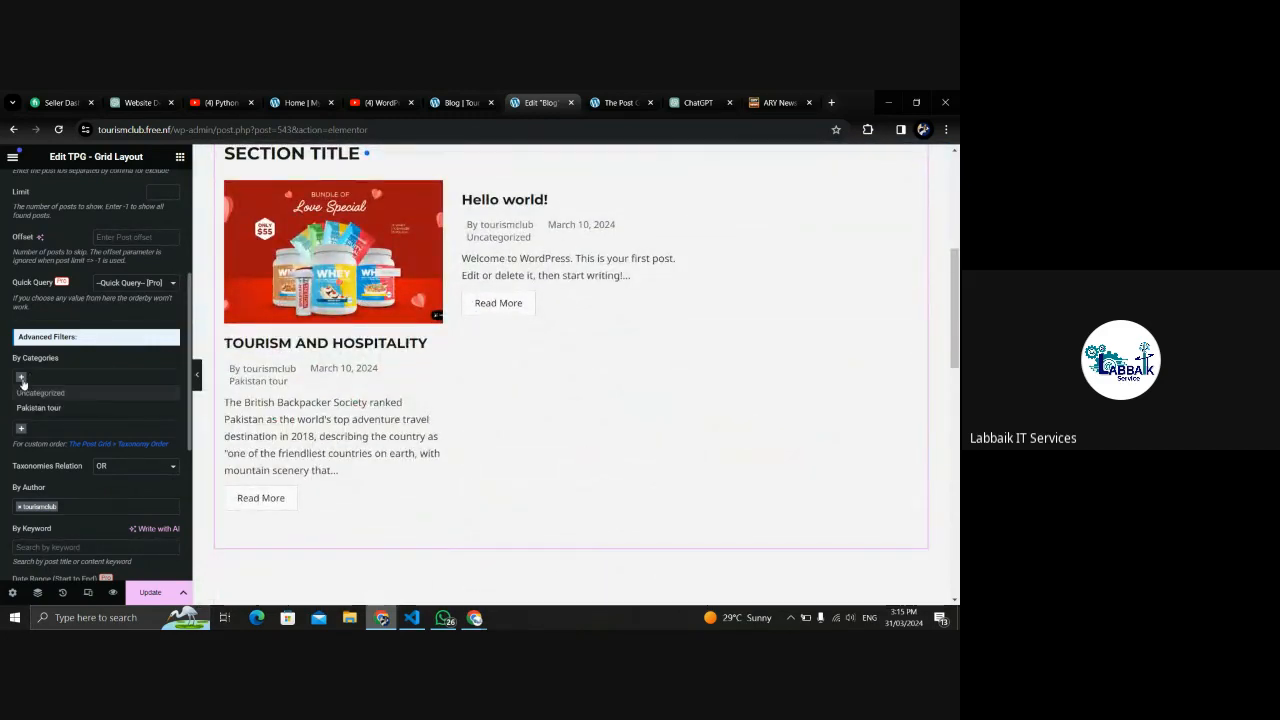
{"action": "left_click", "coordinate": [38, 408]}
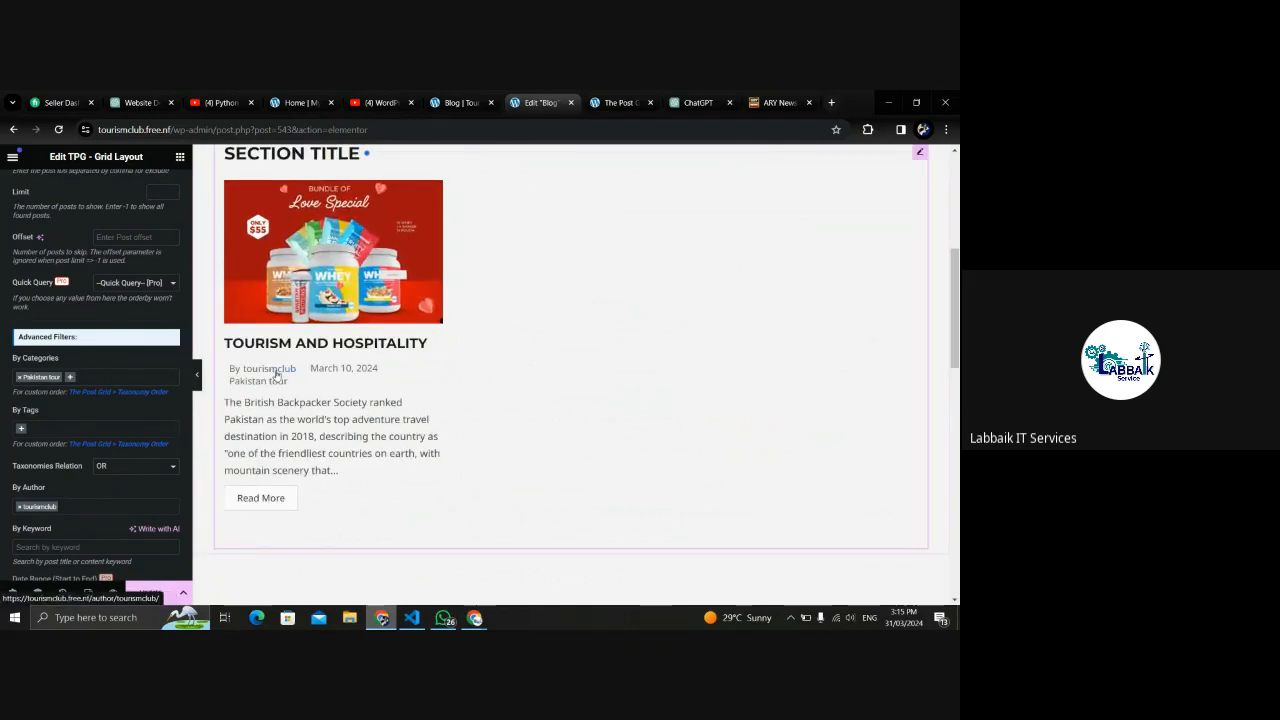
{"action": "left_click_drag", "start_coordinate": [306, 375], "coordinate": [295, 376]}
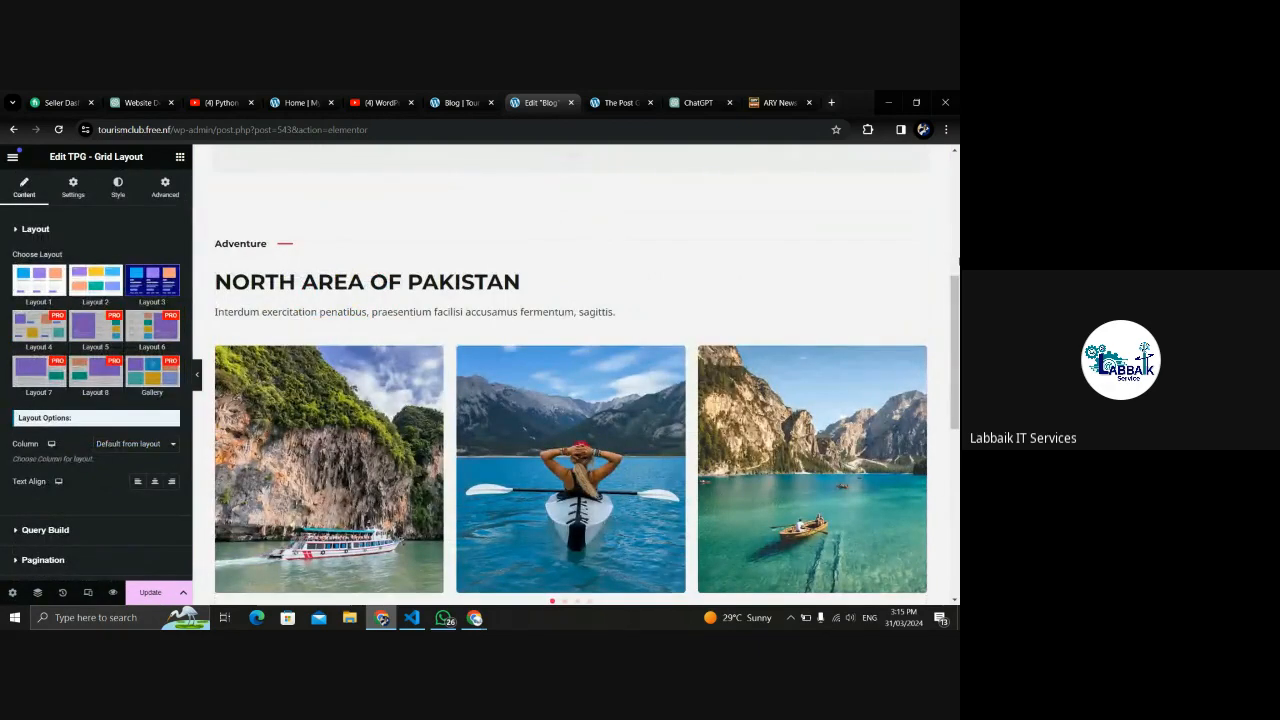
Remove the Pakistan tour category filter from the post grid's query settings.
{"action": "mouse_move", "coordinate": [955, 312]}
{"action": "left_mouse_down"}
{"action": "mouse_move", "coordinate": [956, 274]}
{"action": "mouse_move", "coordinate": [958, 322]}
{"action": "left_mouse_up"}
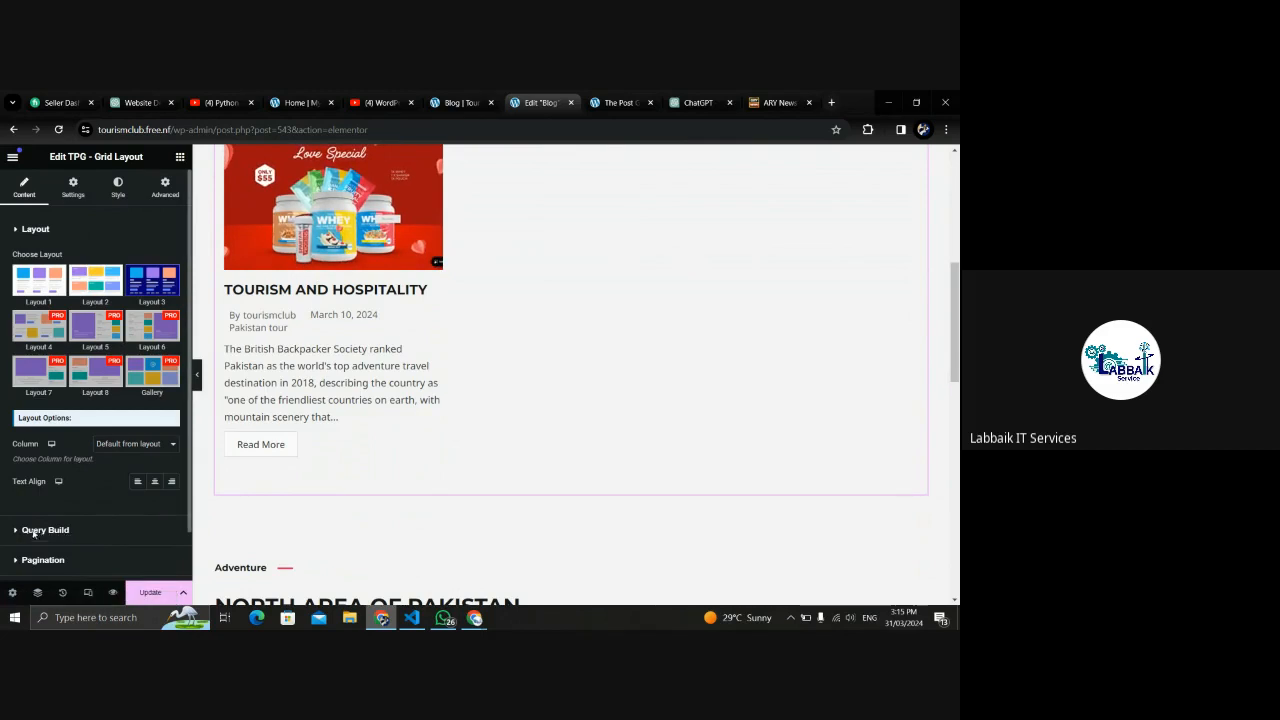
{"action": "left_click", "coordinate": [40, 530]}
{"action": "scroll", "coordinate": [72, 431], "scroll_direction": "down", "scroll_amount": 3}
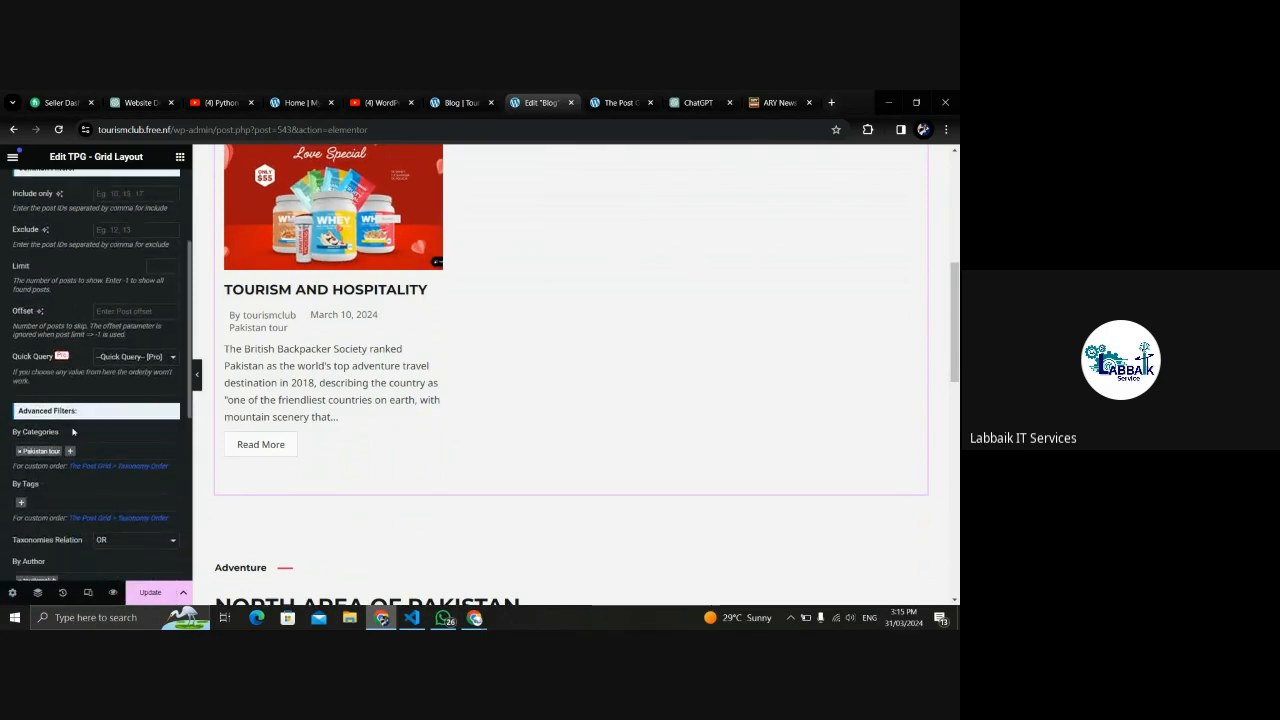
{"action": "left_click", "coordinate": [18, 453]}
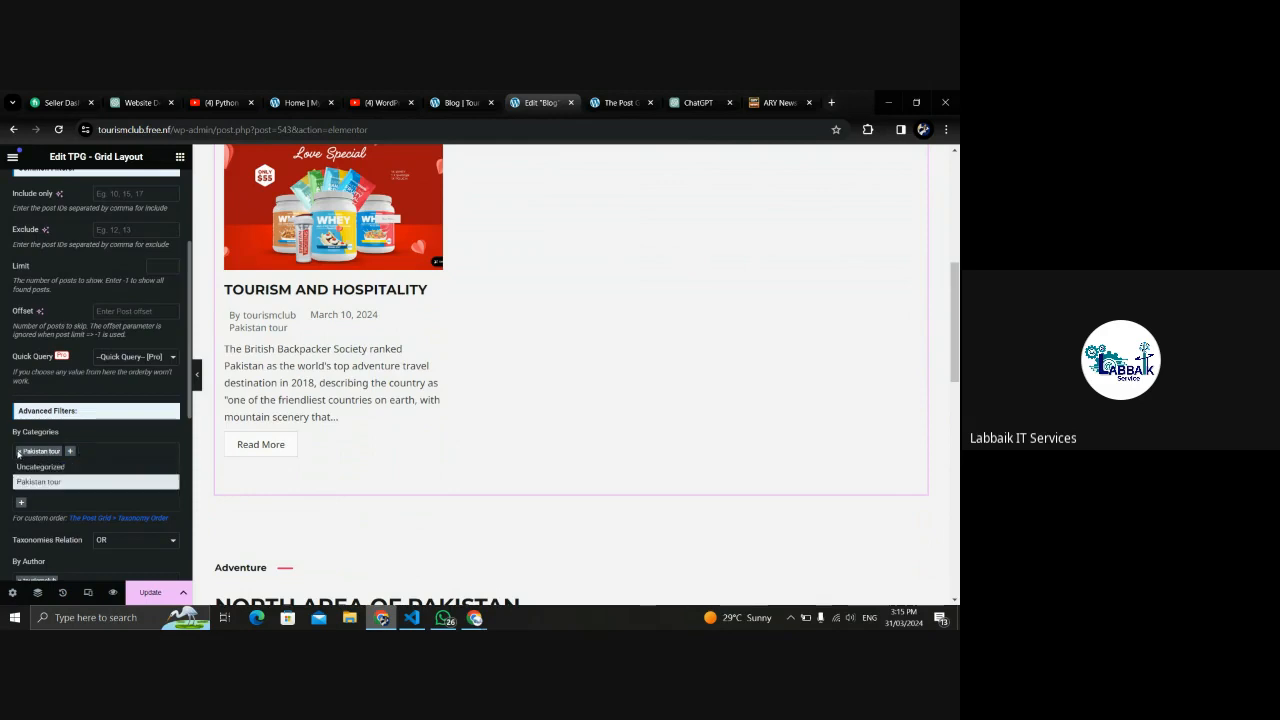
{"action": "left_click", "coordinate": [18, 454]}
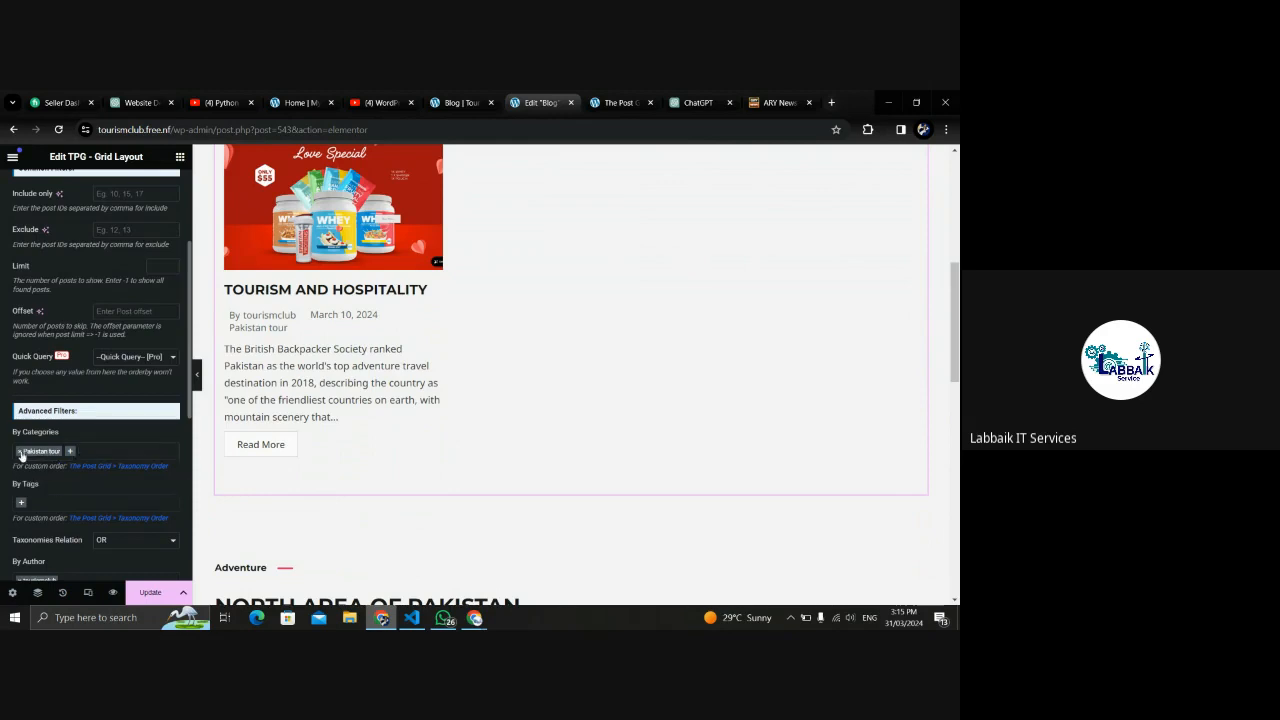
{"action": "left_click", "coordinate": [19, 452]}
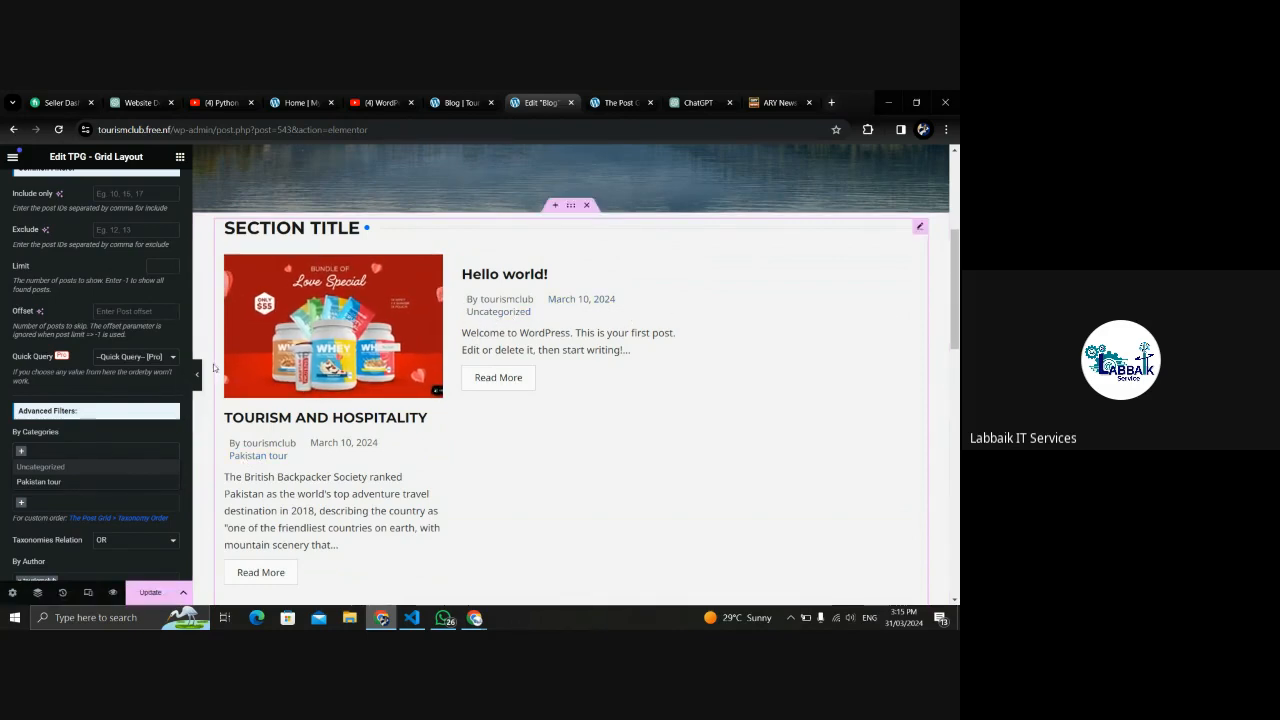
Try the Uncategorized category filter on the post grid, then clear it and review the grid preview.
{"action": "left_click", "coordinate": [22, 454]}
{"action": "left_click", "coordinate": [20, 454]}
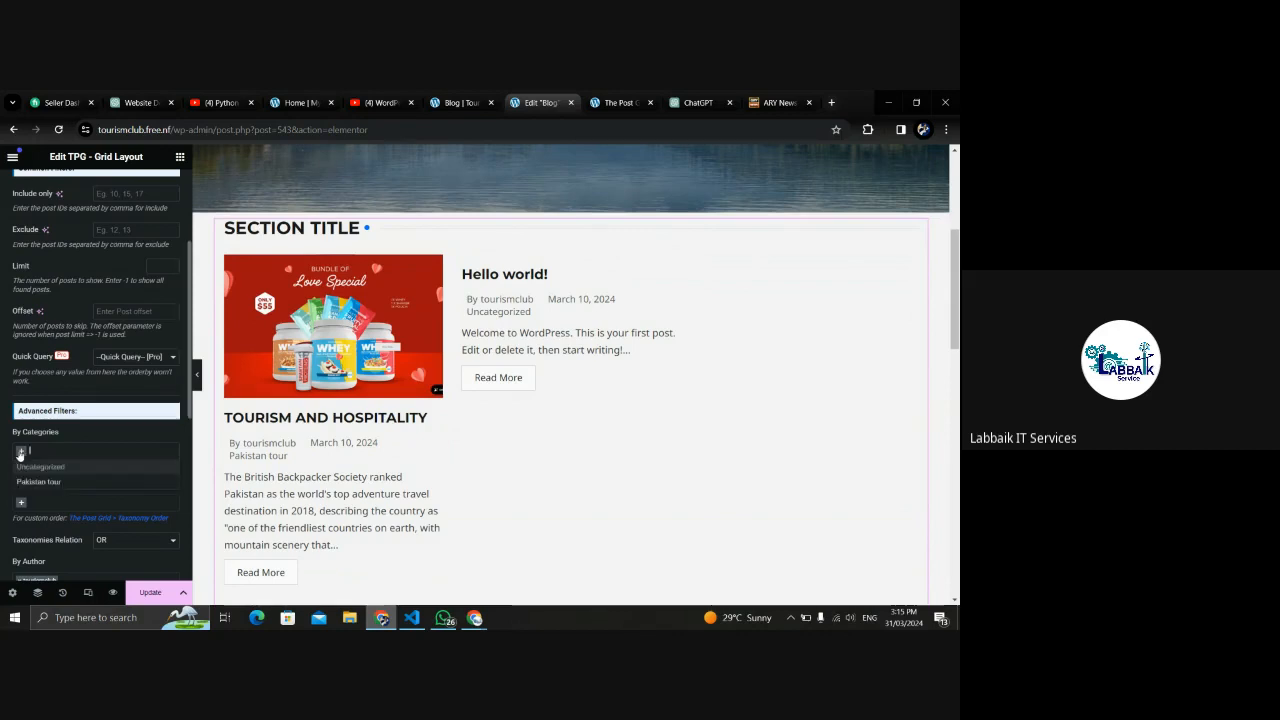
{"action": "left_click", "coordinate": [30, 466]}
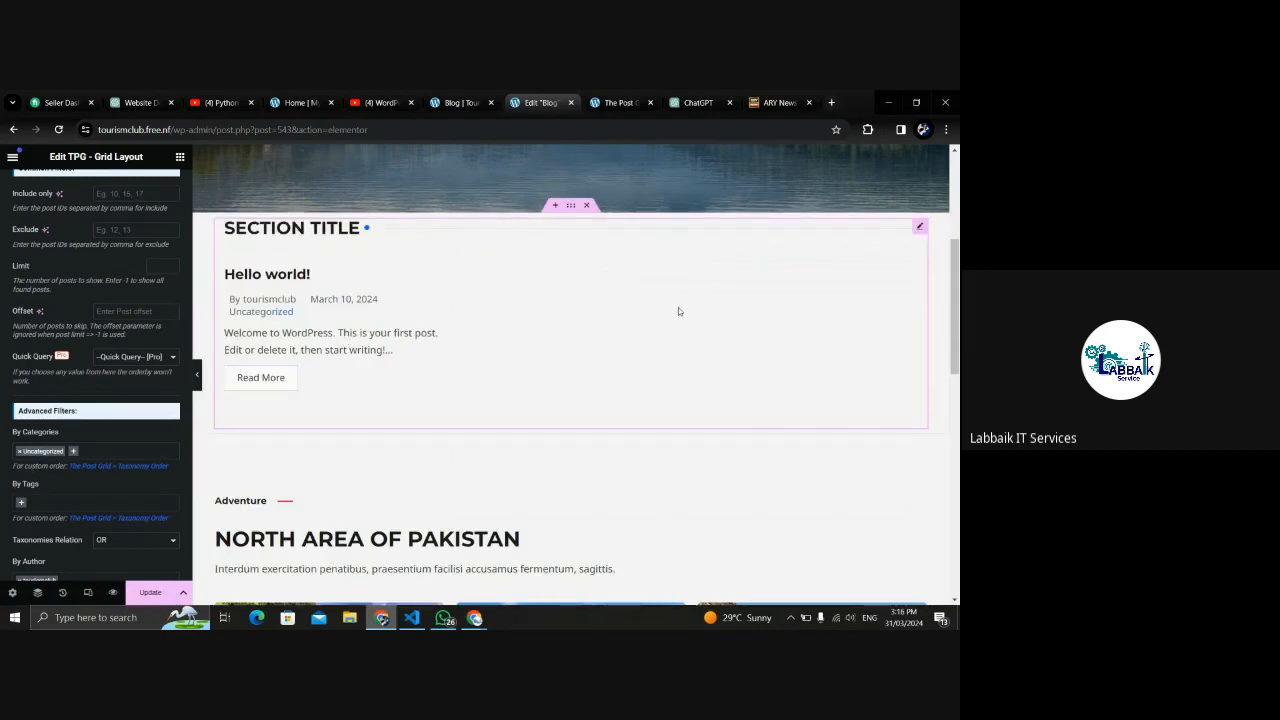
{"action": "left_click", "coordinate": [19, 453]}
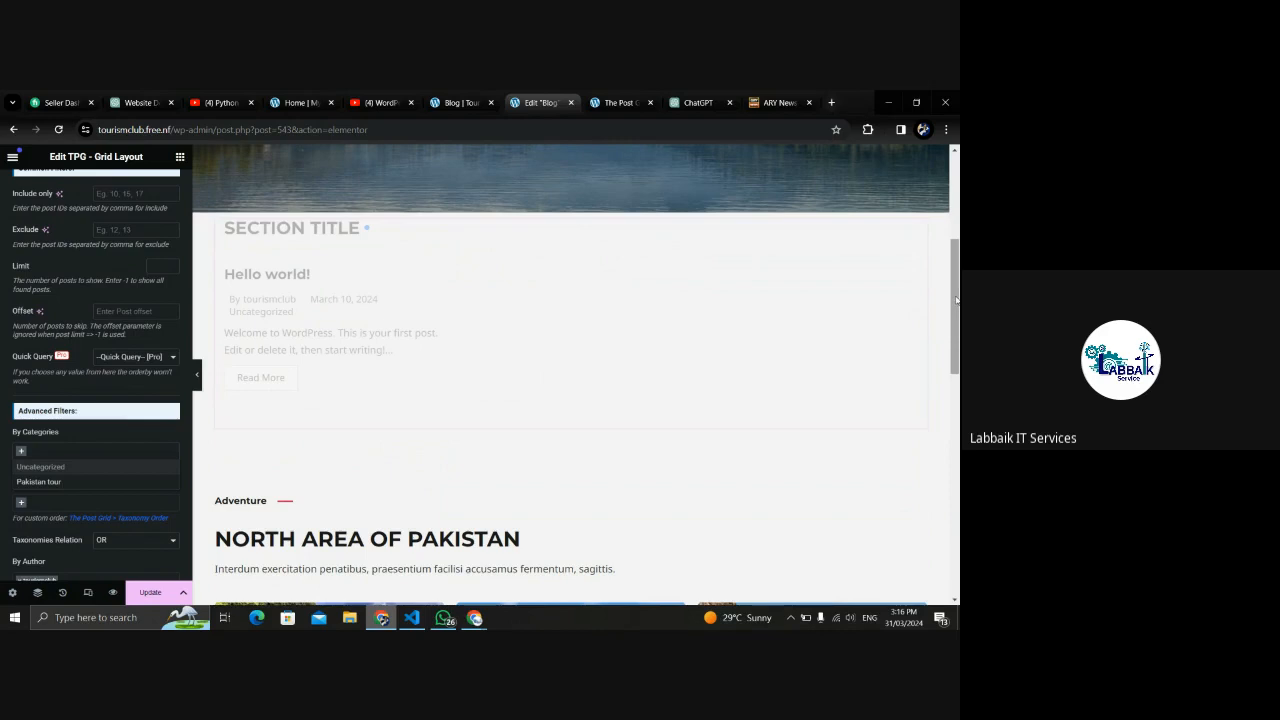
{"action": "mouse_move", "coordinate": [956, 299]}
{"action": "left_mouse_down"}
{"action": "mouse_move", "coordinate": [957, 362]}
{"action": "mouse_move", "coordinate": [956, 308]}
{"action": "mouse_move", "coordinate": [957, 320]}
{"action": "left_mouse_up"}
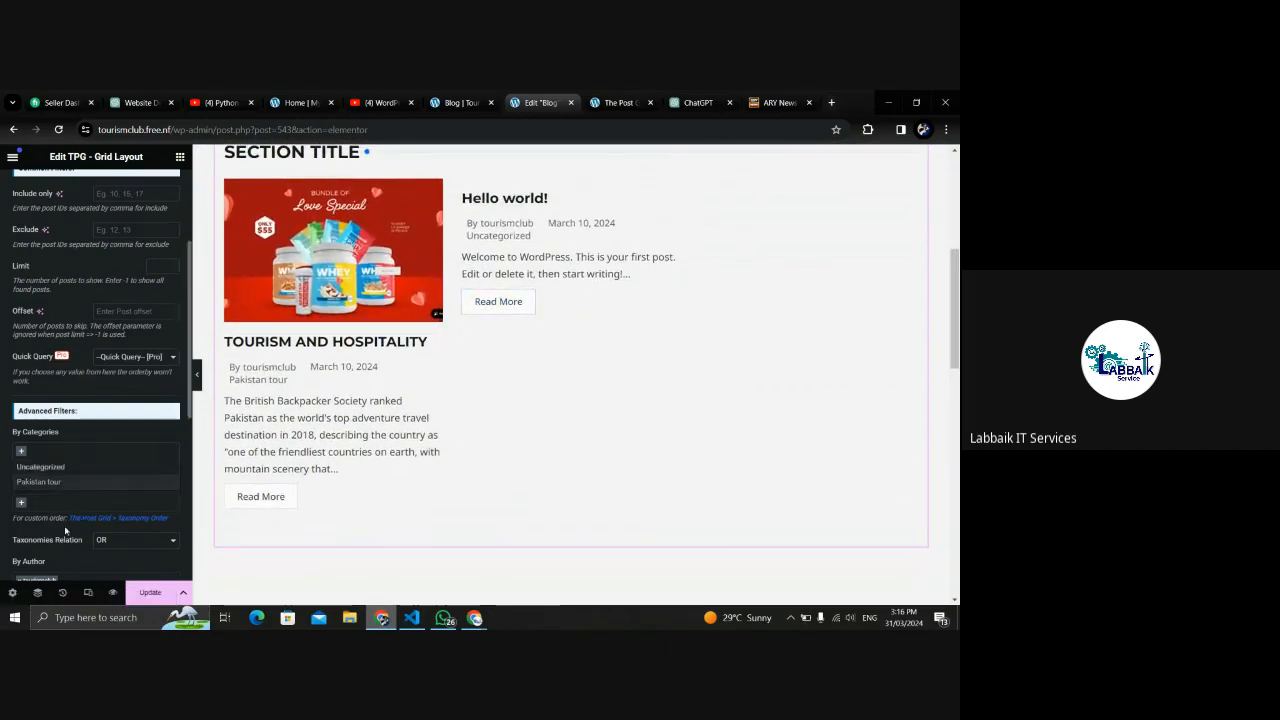
Show pagination on the post grid and update the Blog page.
{"action": "scroll", "coordinate": [62, 540], "scroll_direction": "down", "scroll_amount": 2}
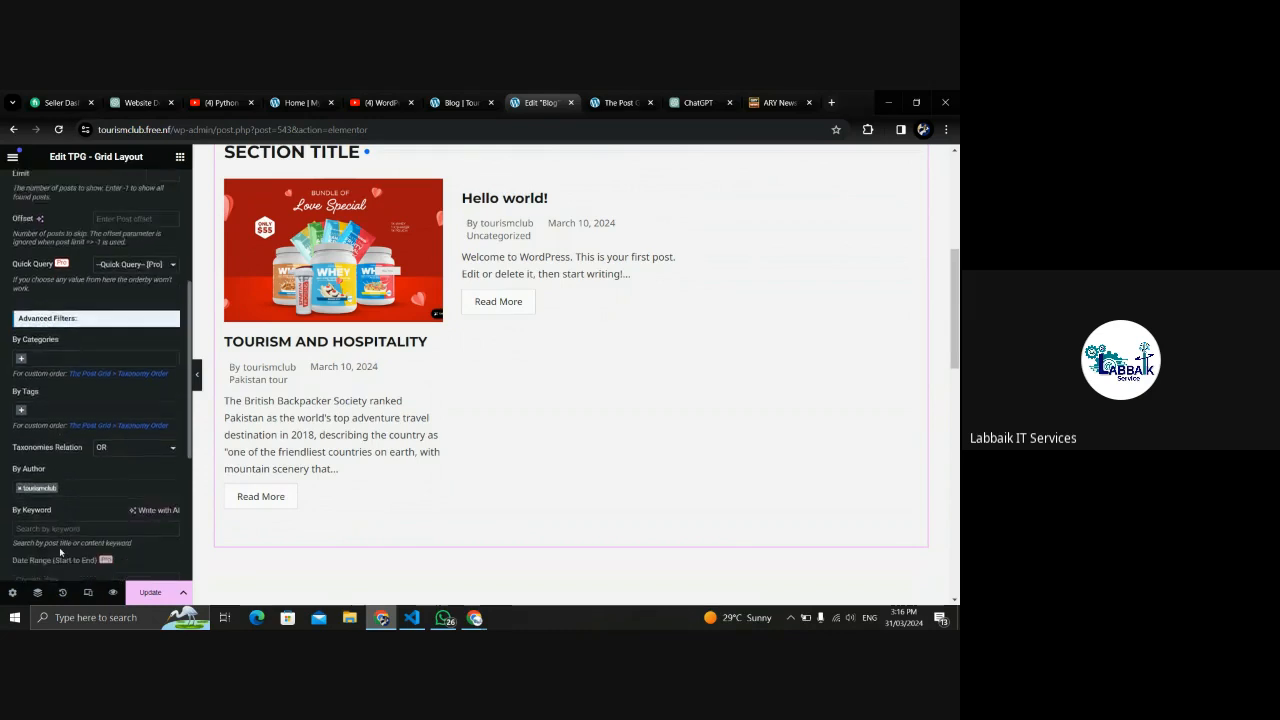
{"action": "scroll", "coordinate": [60, 551], "scroll_direction": "down", "scroll_amount": 5}
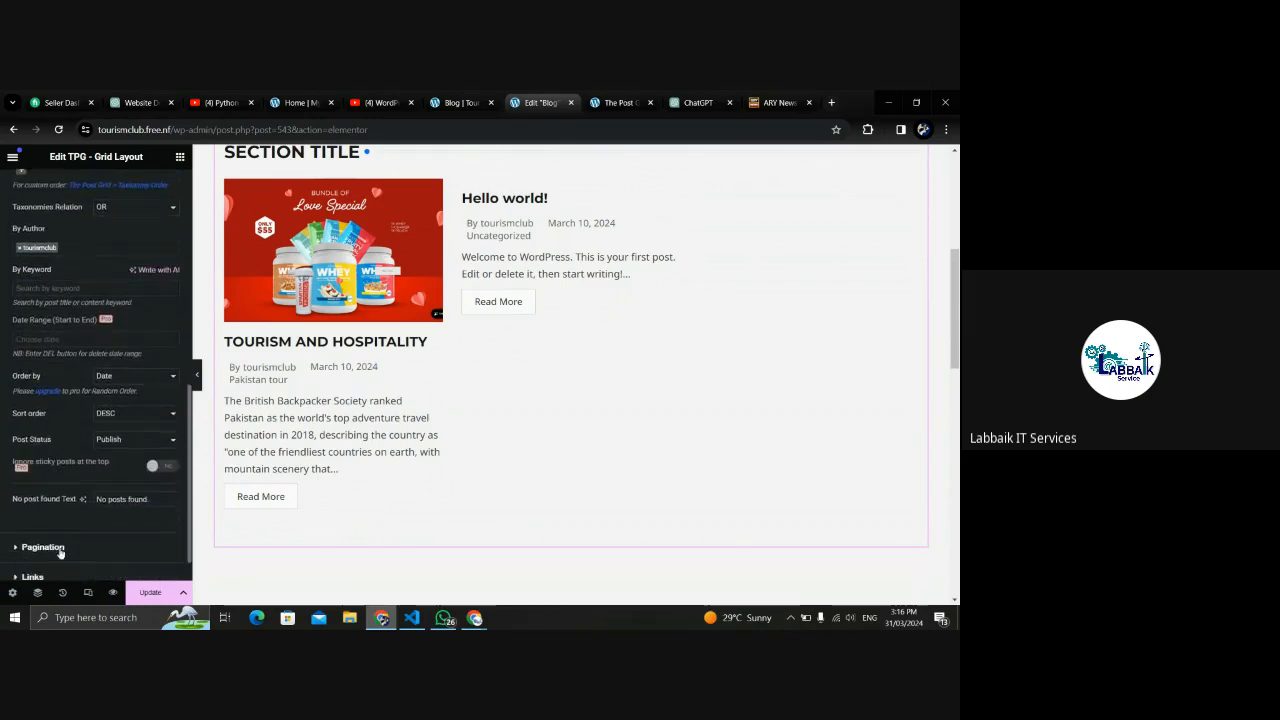
{"action": "scroll", "coordinate": [60, 551], "scroll_direction": "down", "scroll_amount": 1}
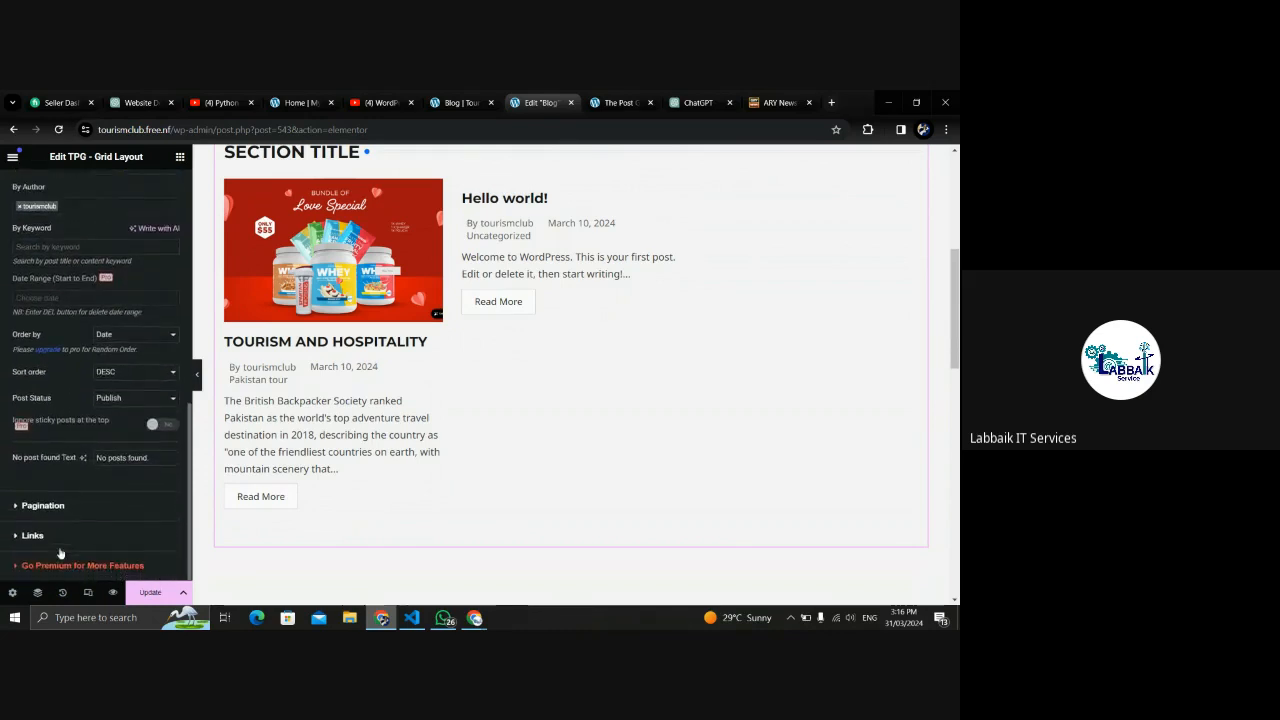
{"action": "left_click", "coordinate": [30, 506]}
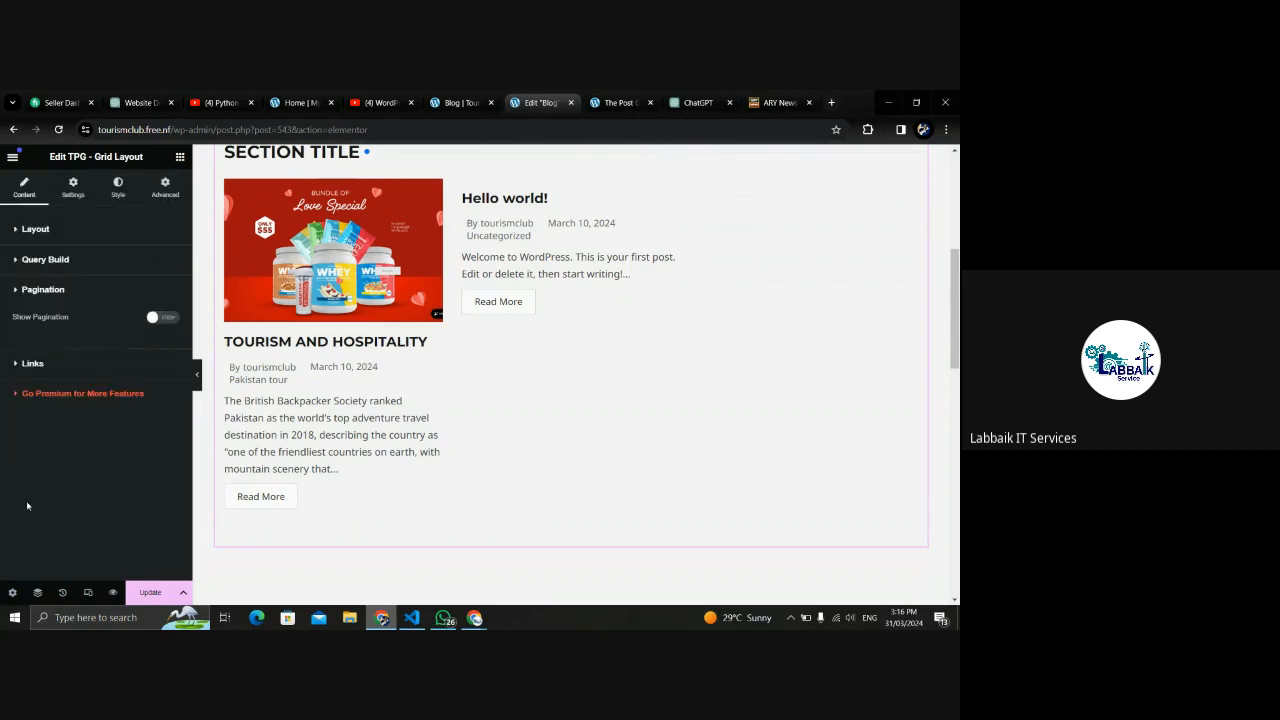
{"action": "left_click", "coordinate": [162, 317]}
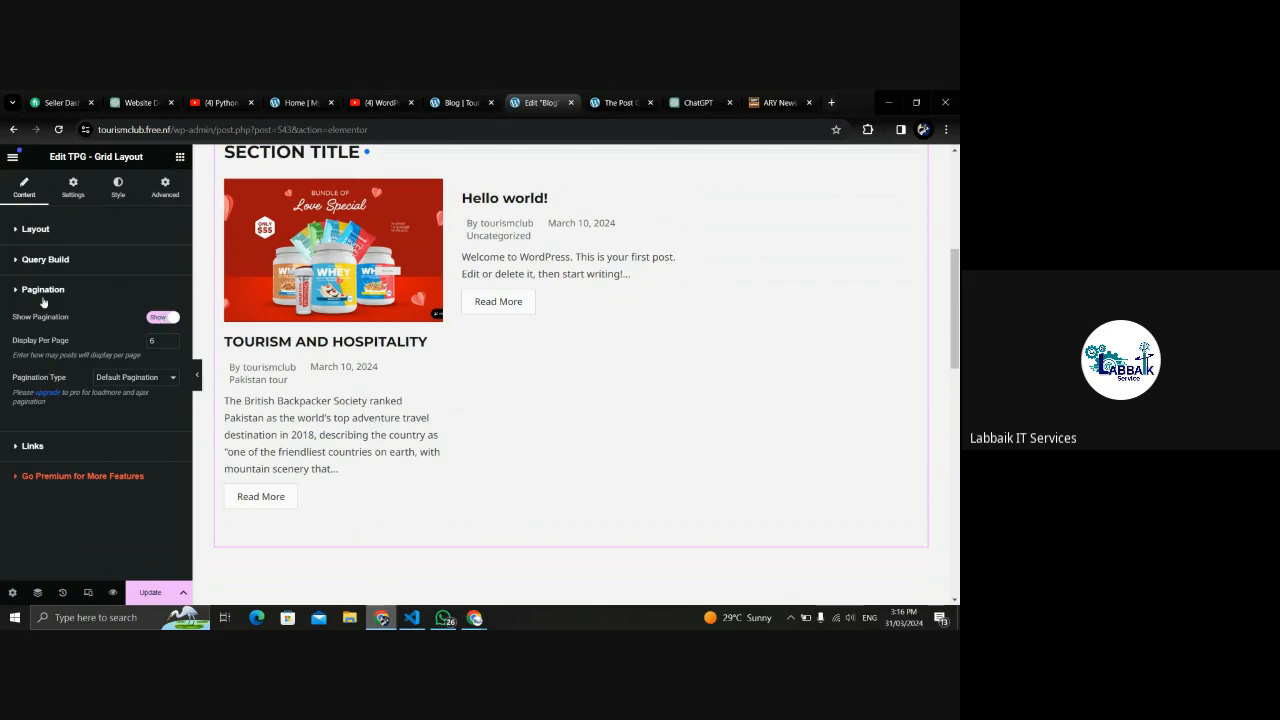
{"action": "left_click_drag", "start_coordinate": [71, 317], "coordinate": [2, 320]}
{"action": "left_click", "coordinate": [76, 318]}
{"action": "mouse_move", "coordinate": [957, 281]}
{"action": "left_mouse_down"}
{"action": "mouse_move", "coordinate": [957, 248]}
{"action": "mouse_move", "coordinate": [959, 278]}
{"action": "left_mouse_up"}
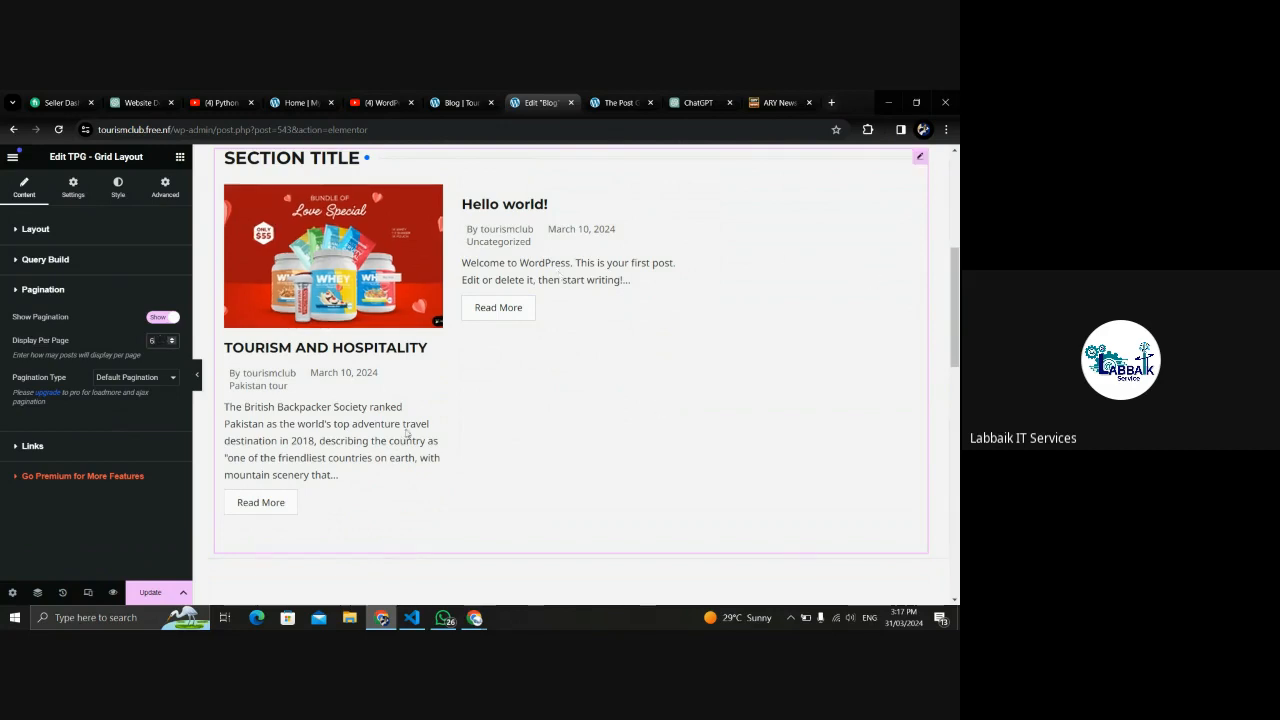
{"action": "scroll", "coordinate": [882, 347], "scroll_direction": "down", "scroll_amount": 2}
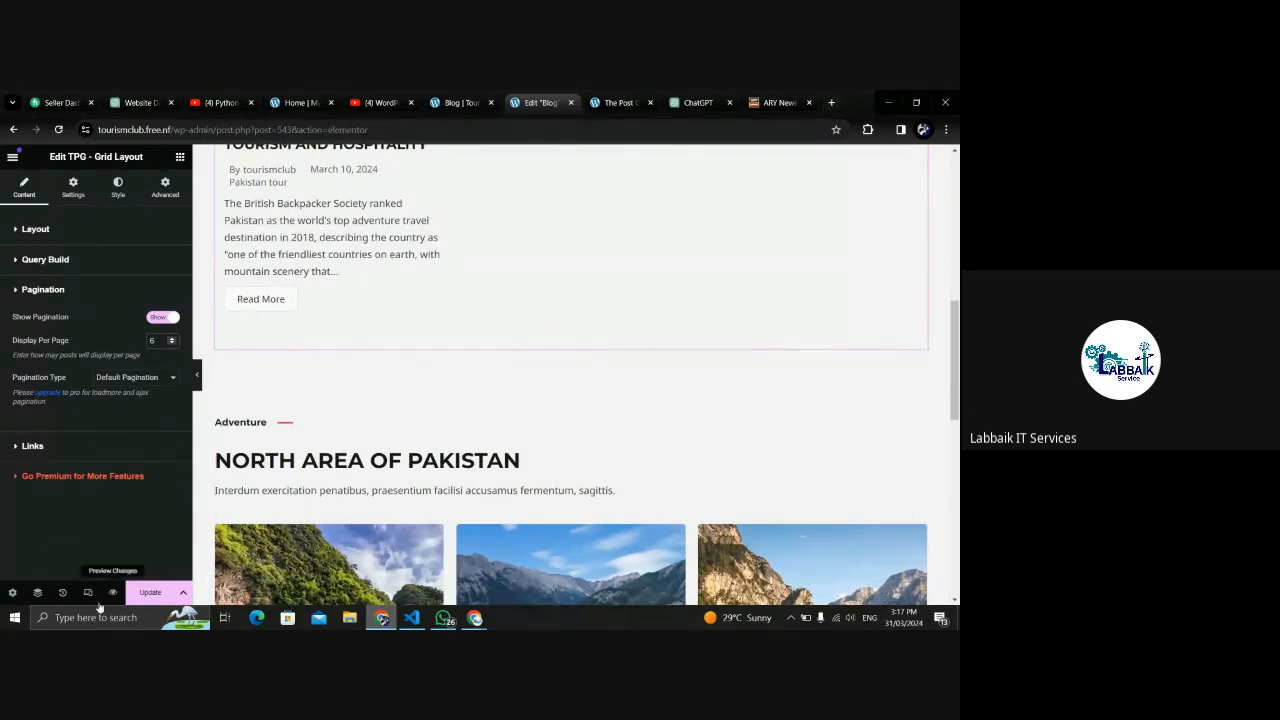
{"action": "left_click", "coordinate": [152, 592]}
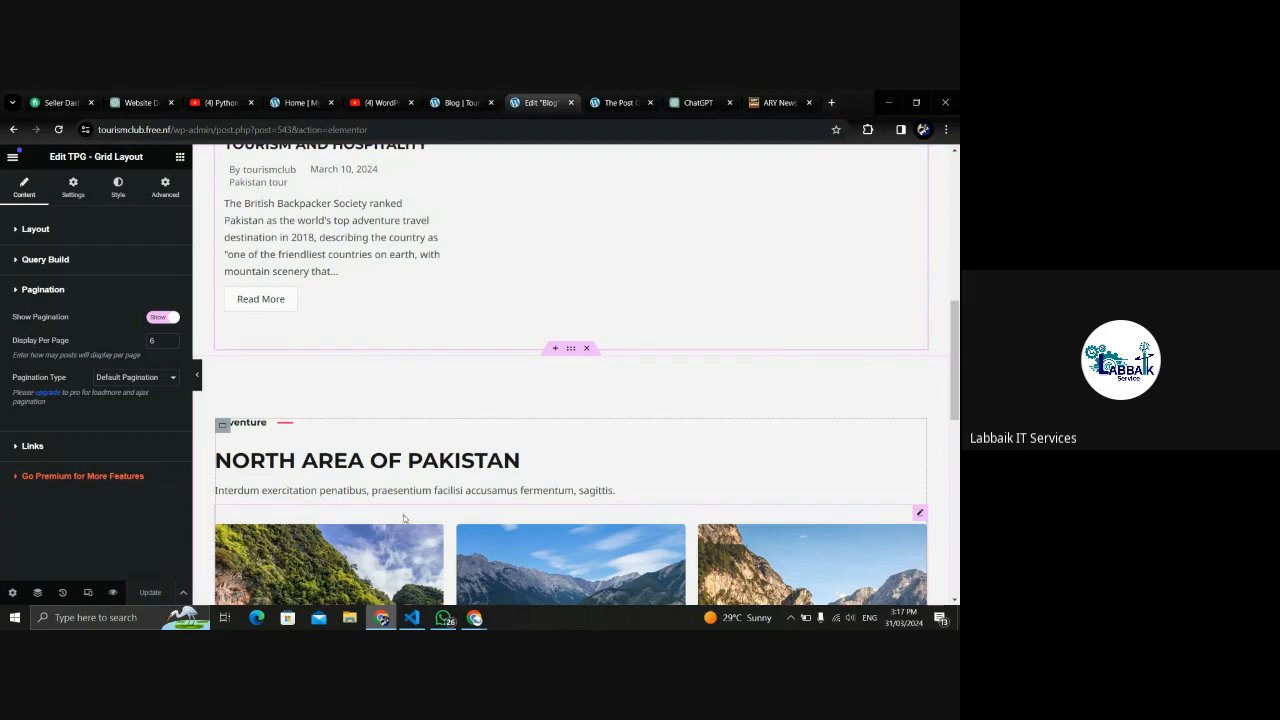
Switch to the Google Meet call, mute the microphone, and return to the Blog page editor.
{"action": "left_click", "coordinate": [477, 621]}
{"action": "left_click", "coordinate": [347, 582]}
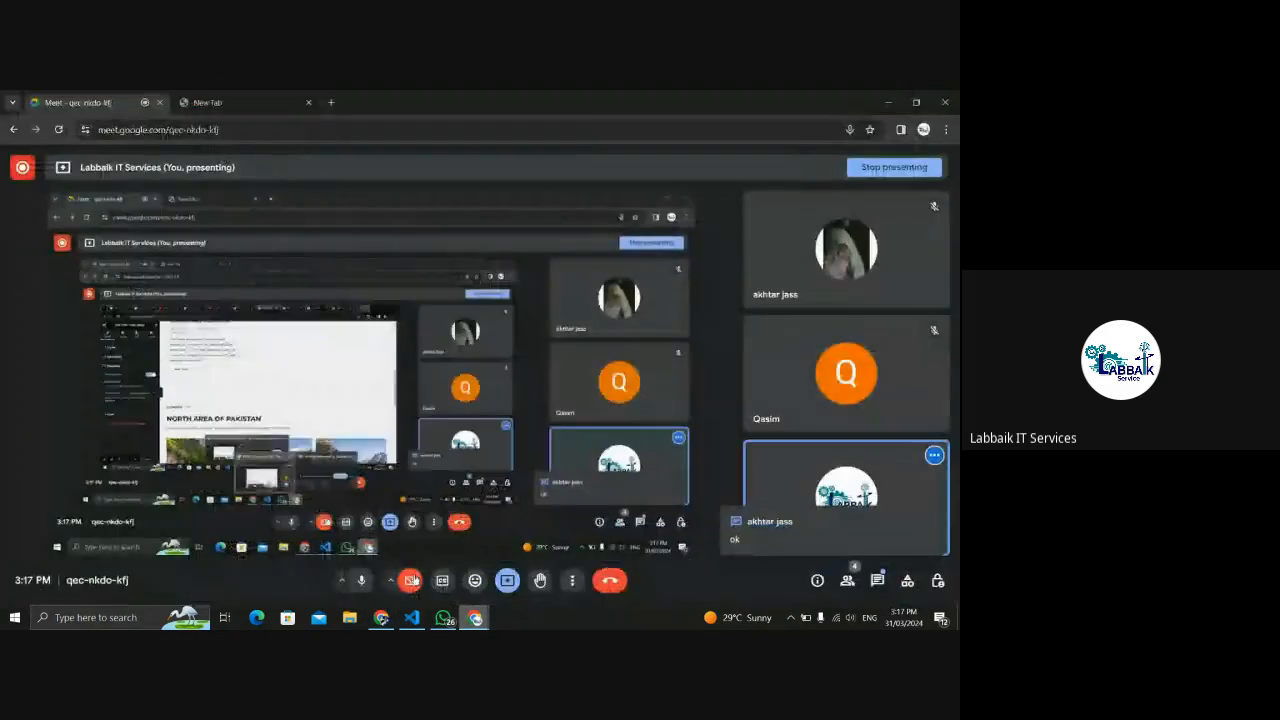
{"action": "left_click", "coordinate": [360, 580]}
{"action": "mouse_move", "coordinate": [475, 617]}
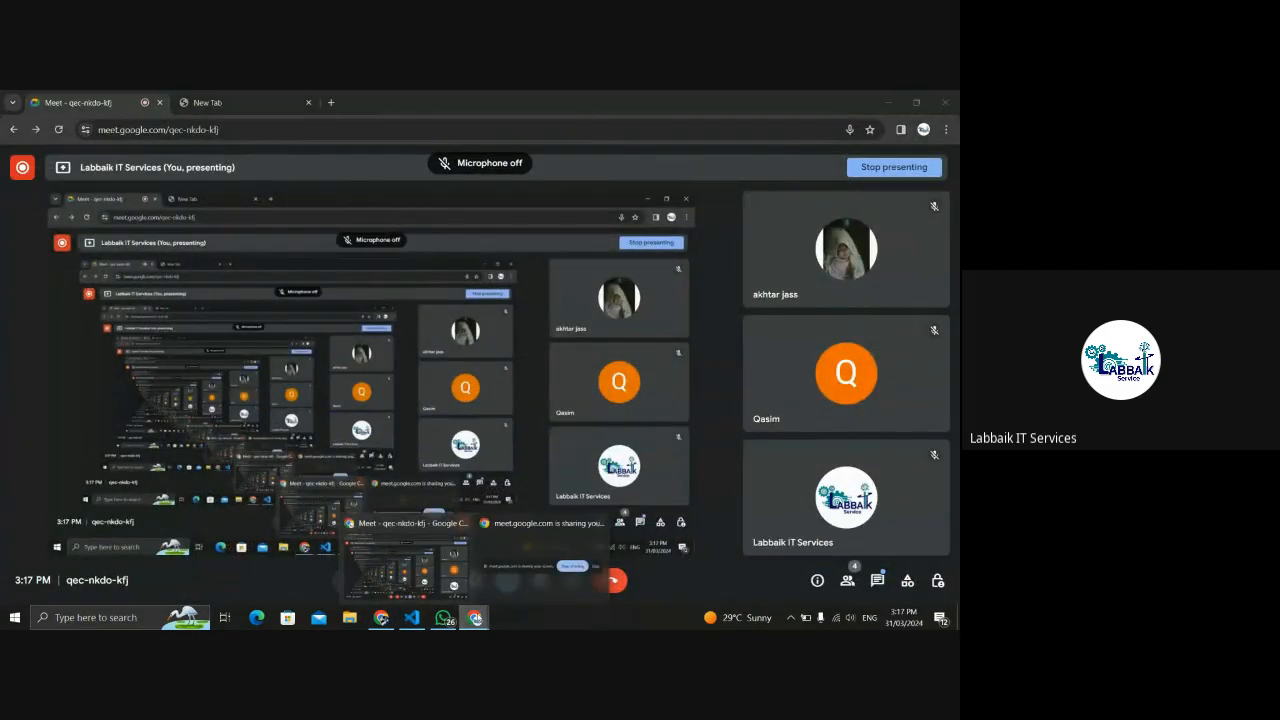
{"action": "left_click", "coordinate": [382, 618]}
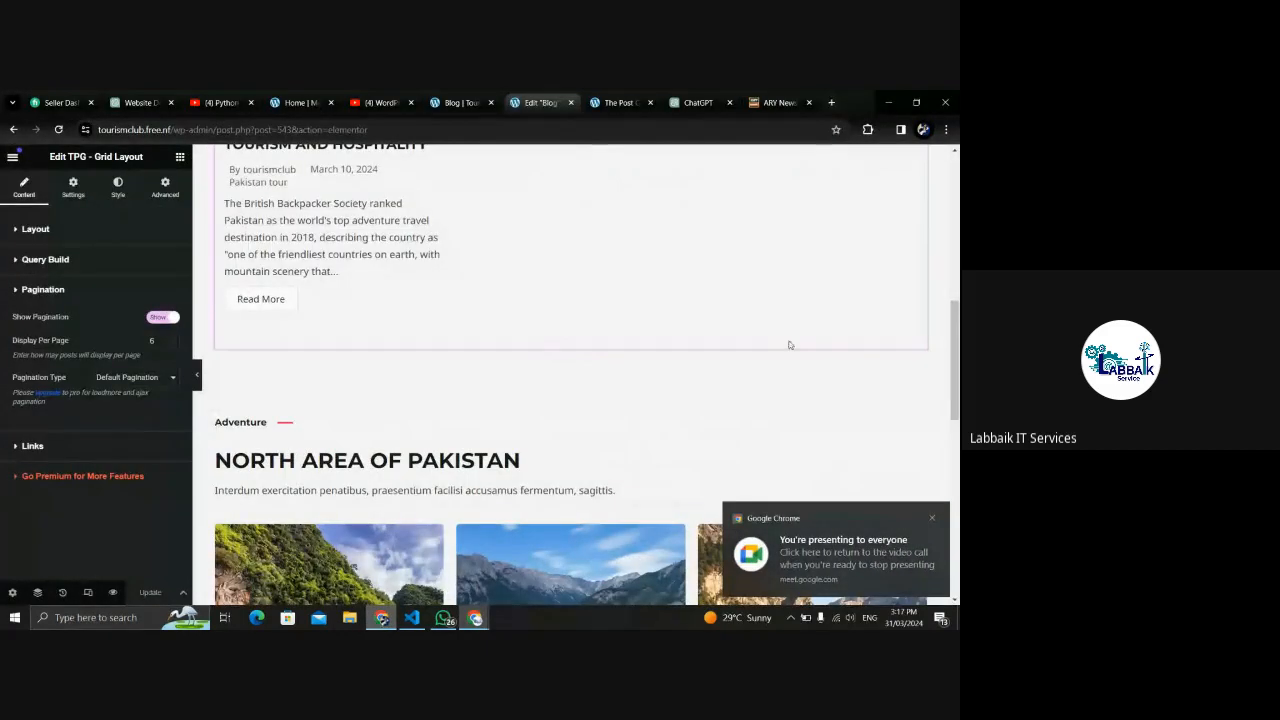
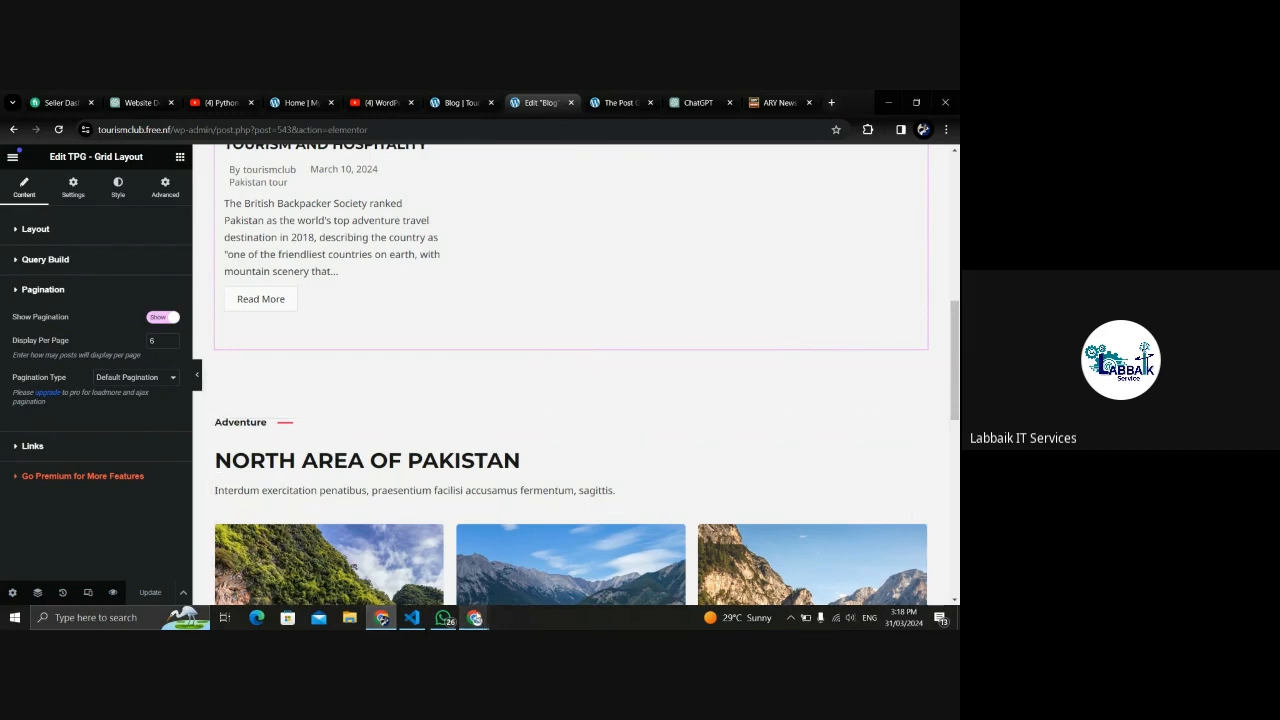
Switch to the Google Meet call, unmute the microphone, and return to the post grid in the Blog page editor.
{"action": "left_click", "coordinate": [475, 618]}
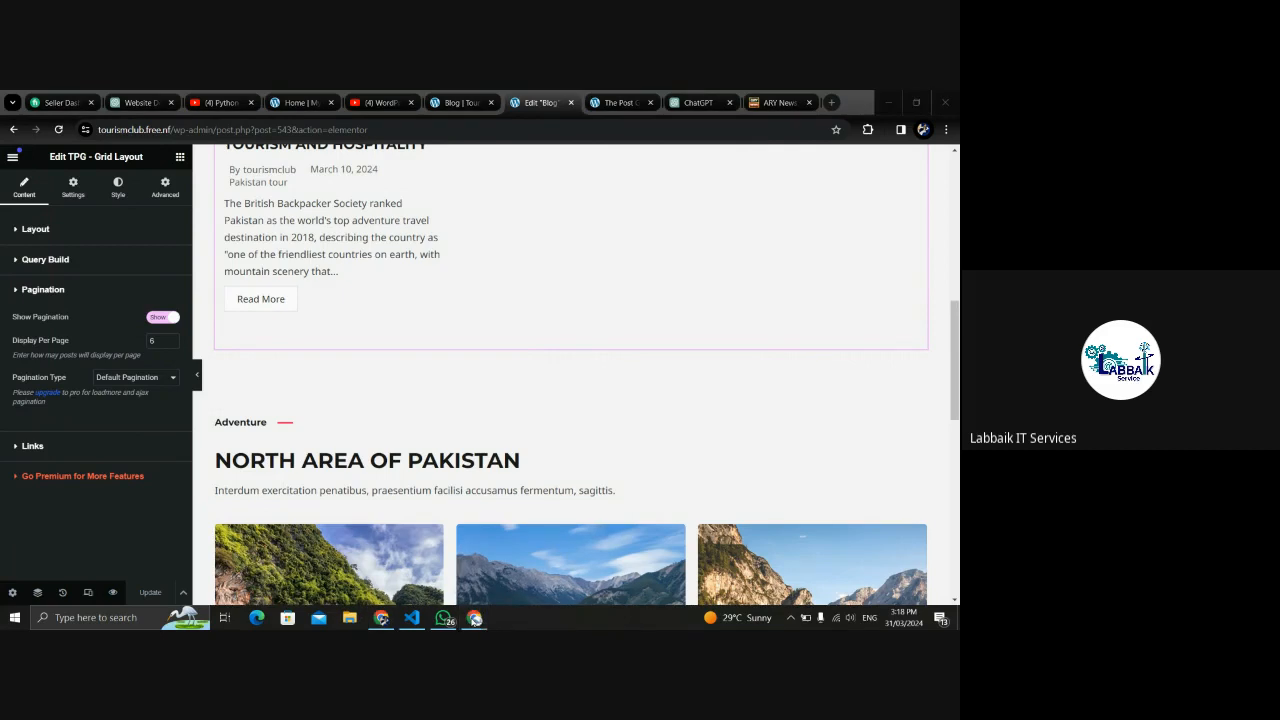
{"action": "left_click", "coordinate": [404, 568]}
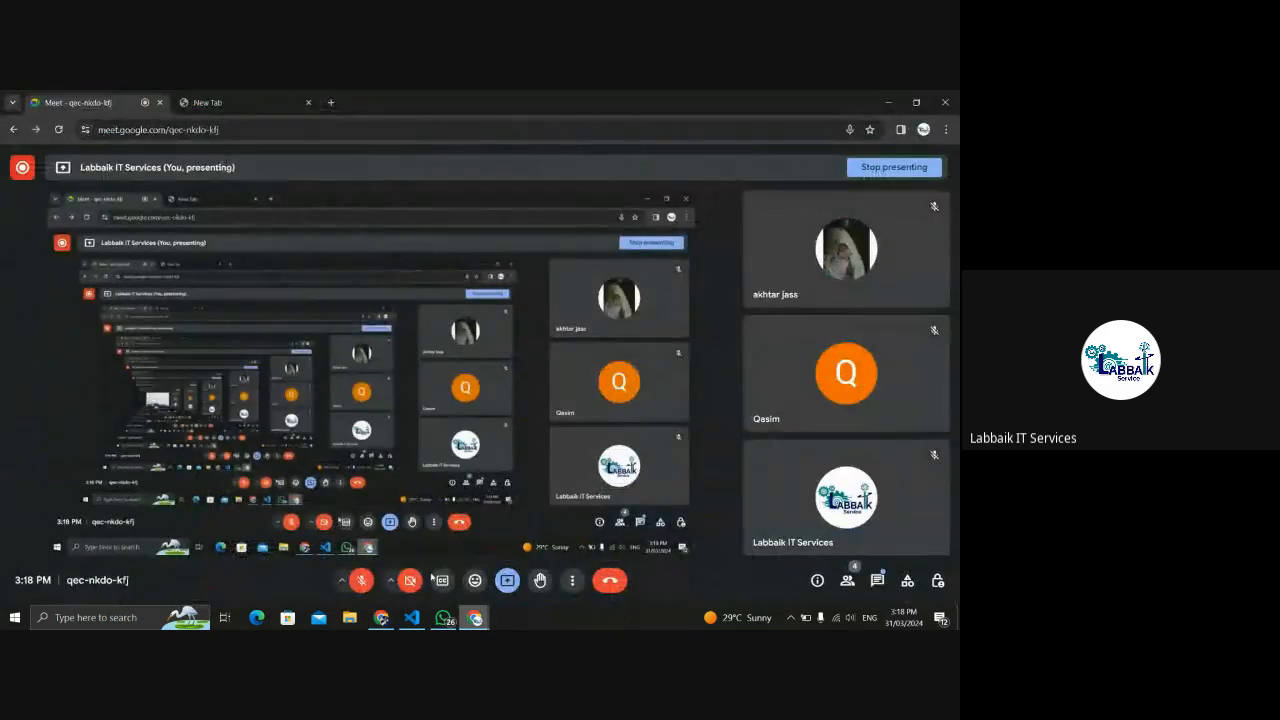
{"action": "left_click", "coordinate": [358, 582]}
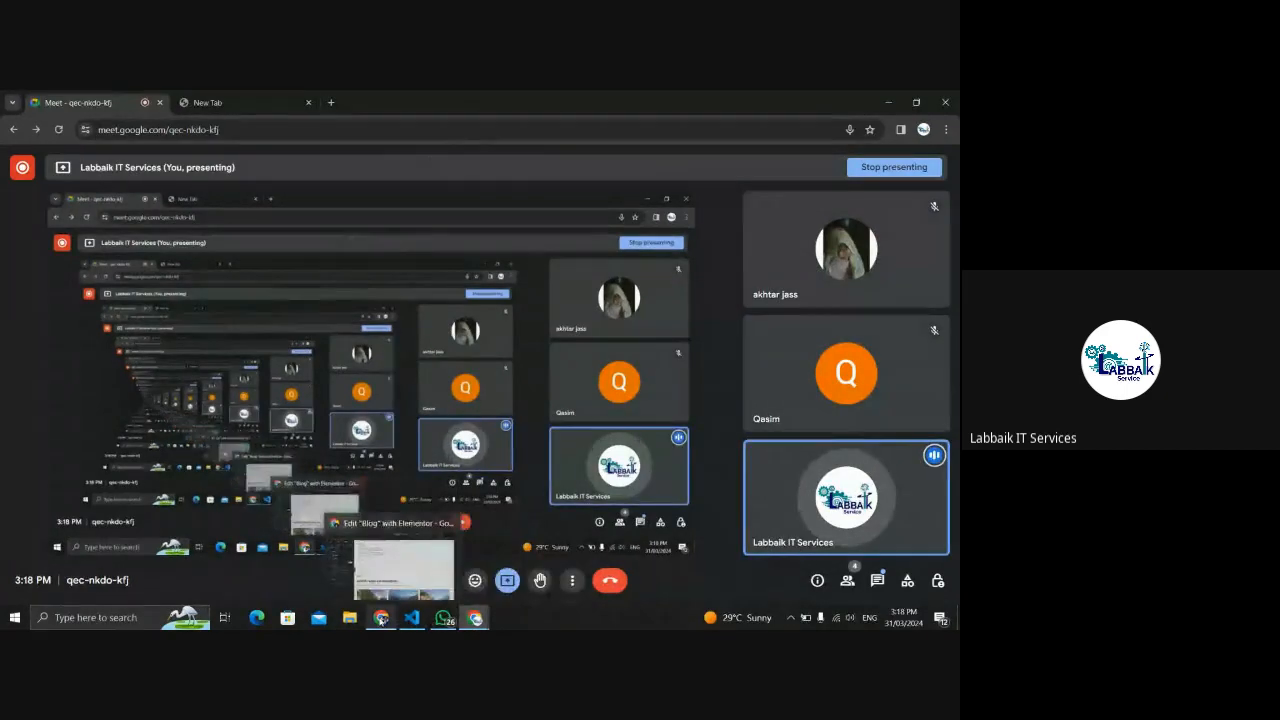
{"action": "left_click", "coordinate": [381, 617]}
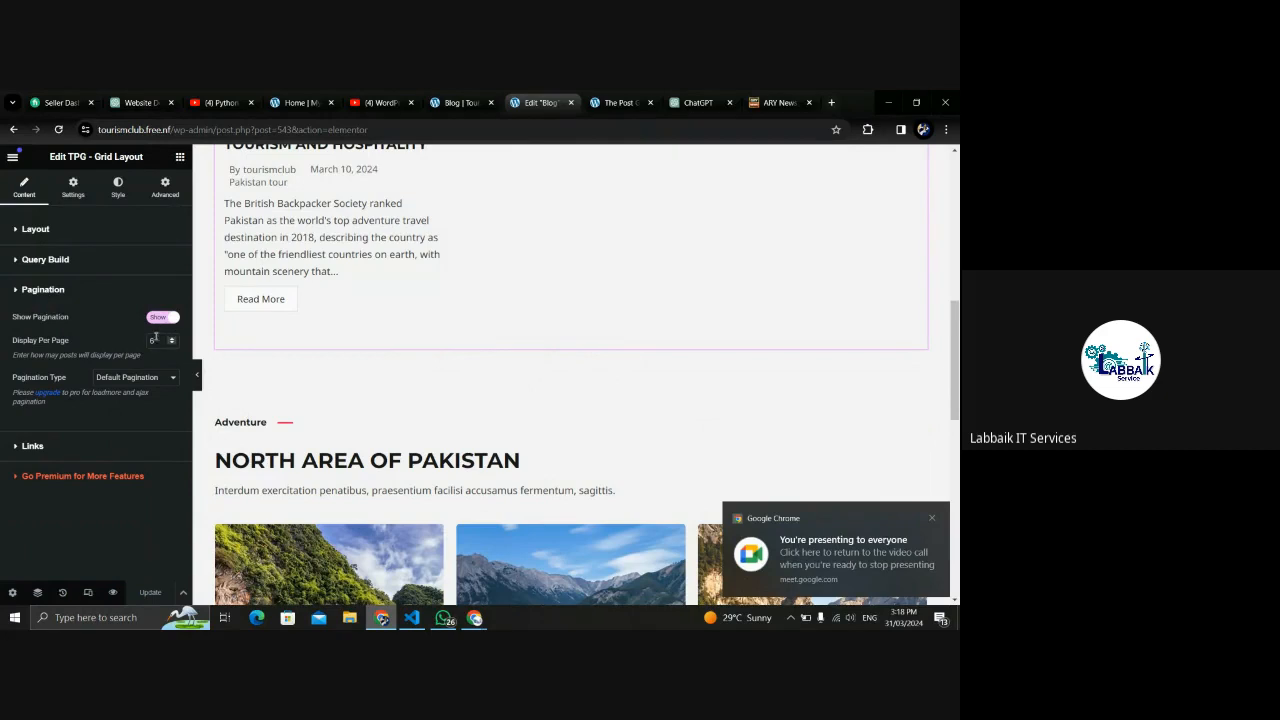
{"action": "scroll", "coordinate": [956, 348], "scroll_direction": "up", "scroll_amount": 2}
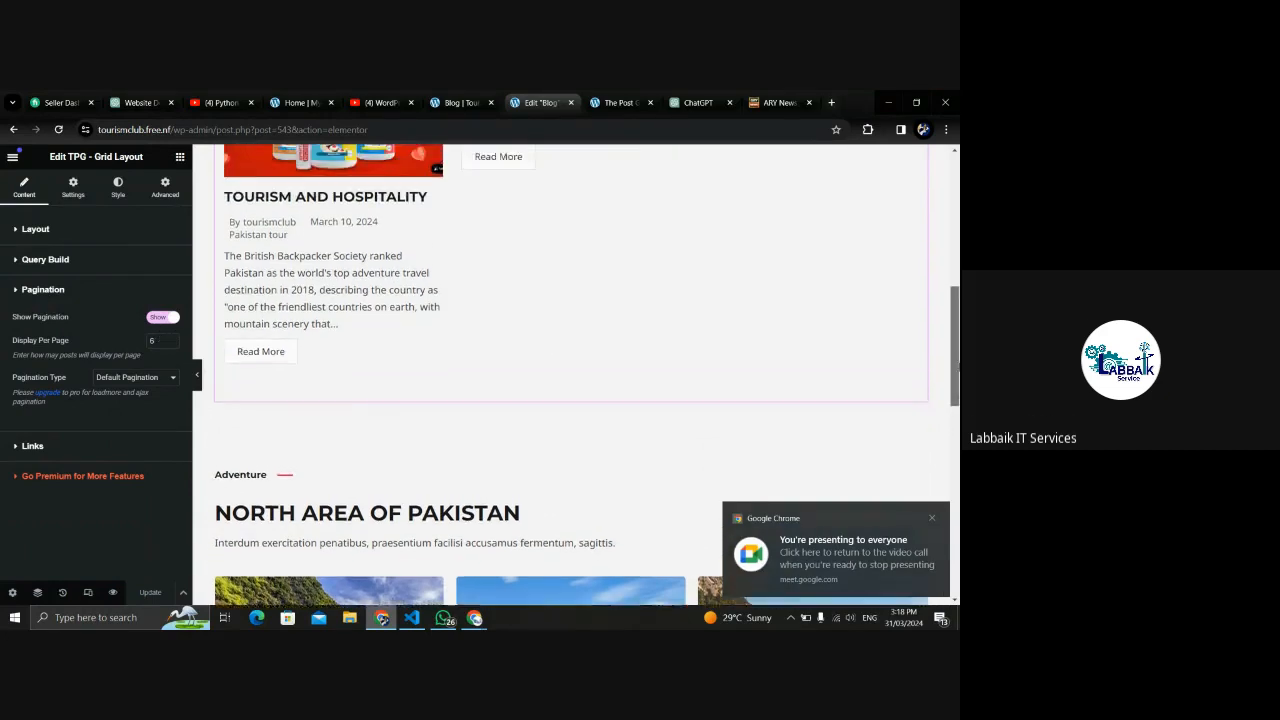
{"action": "scroll", "coordinate": [956, 348], "scroll_direction": "up", "scroll_amount": 1}
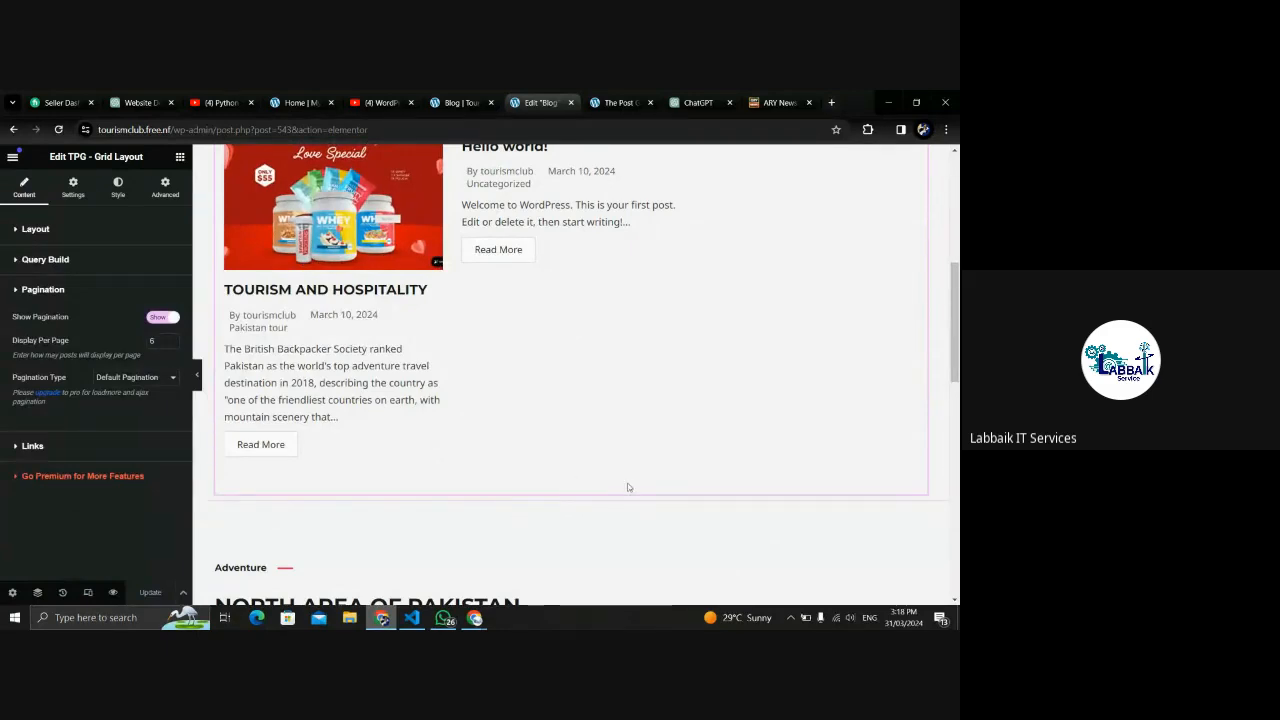
Switch to the ARY News site and examine how its home page arranges posts by category.
{"action": "left_click", "coordinate": [775, 102]}
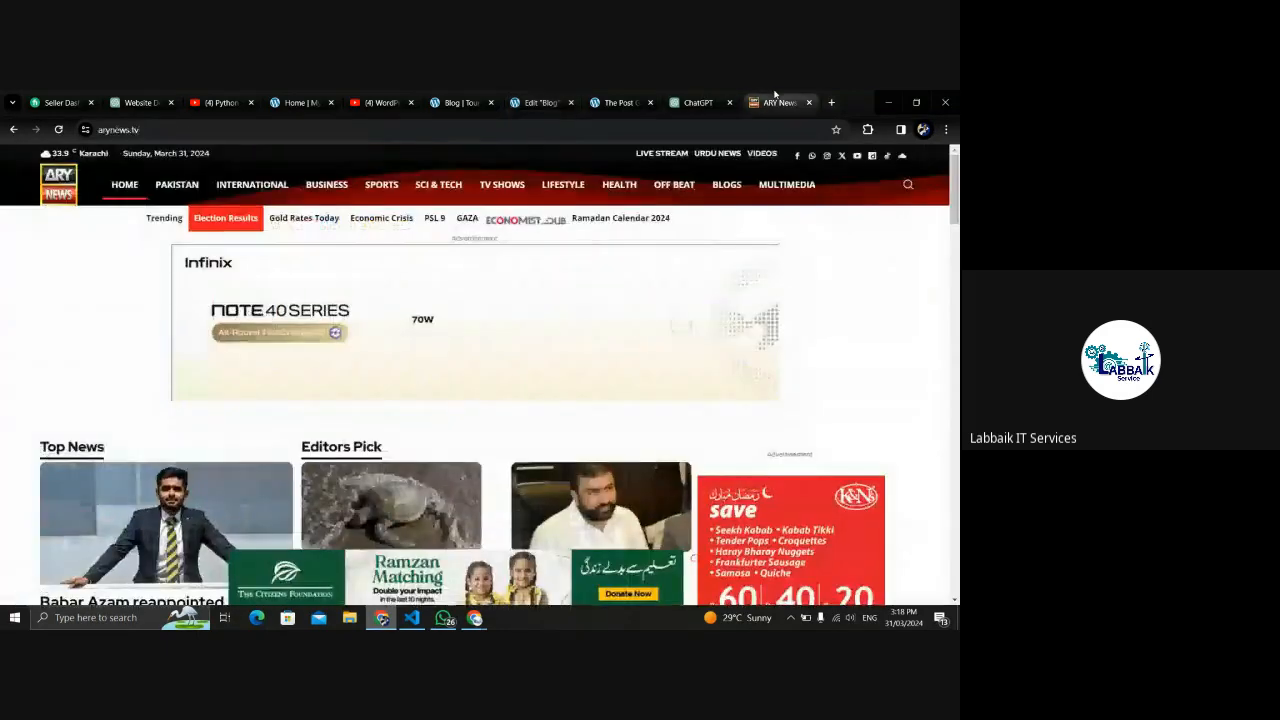
{"action": "scroll", "coordinate": [601, 330], "scroll_direction": "down", "scroll_amount": 5}
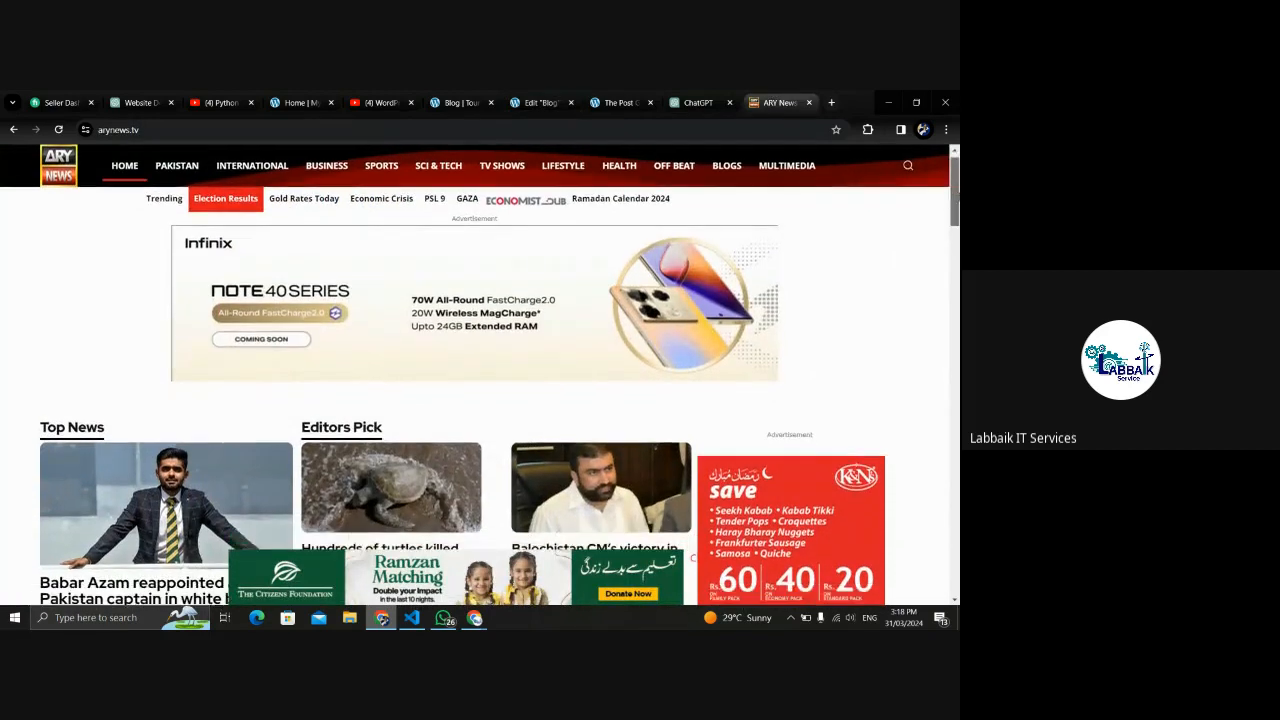
{"action": "scroll", "coordinate": [480, 395], "scroll_direction": "down", "scroll_amount": 5}
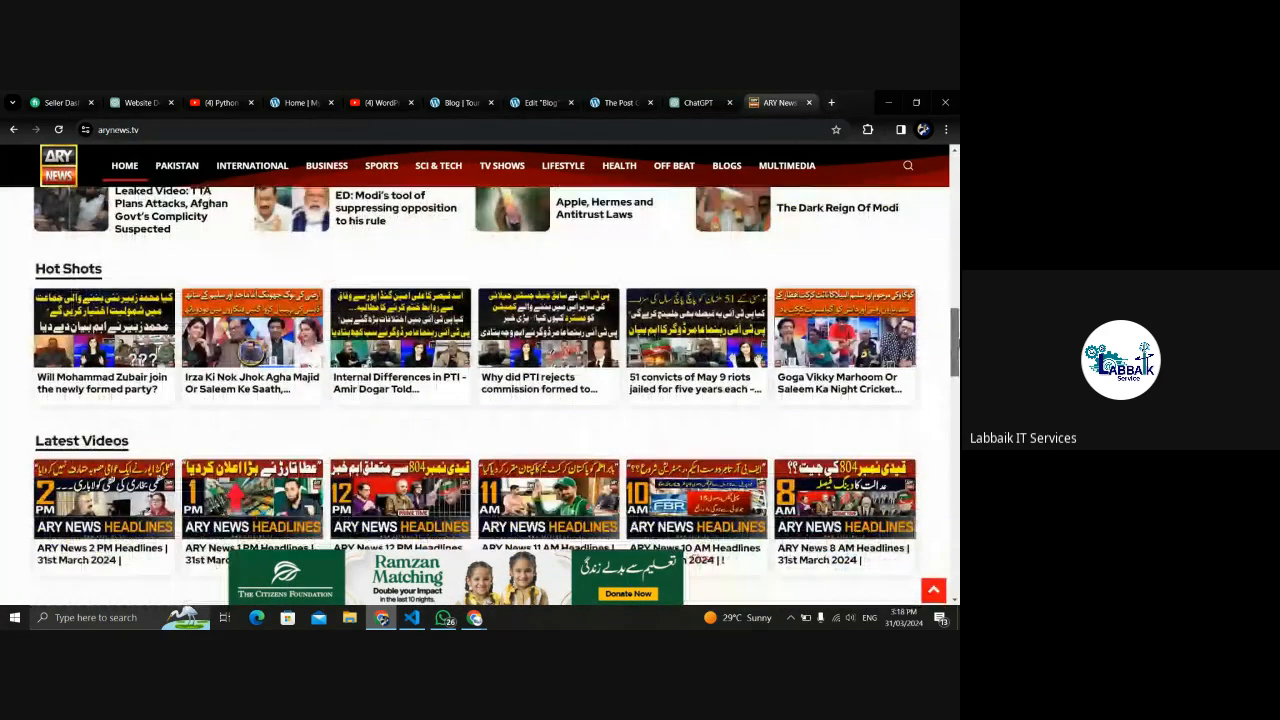
{"action": "scroll", "coordinate": [475, 395], "scroll_direction": "down", "scroll_amount": 10}
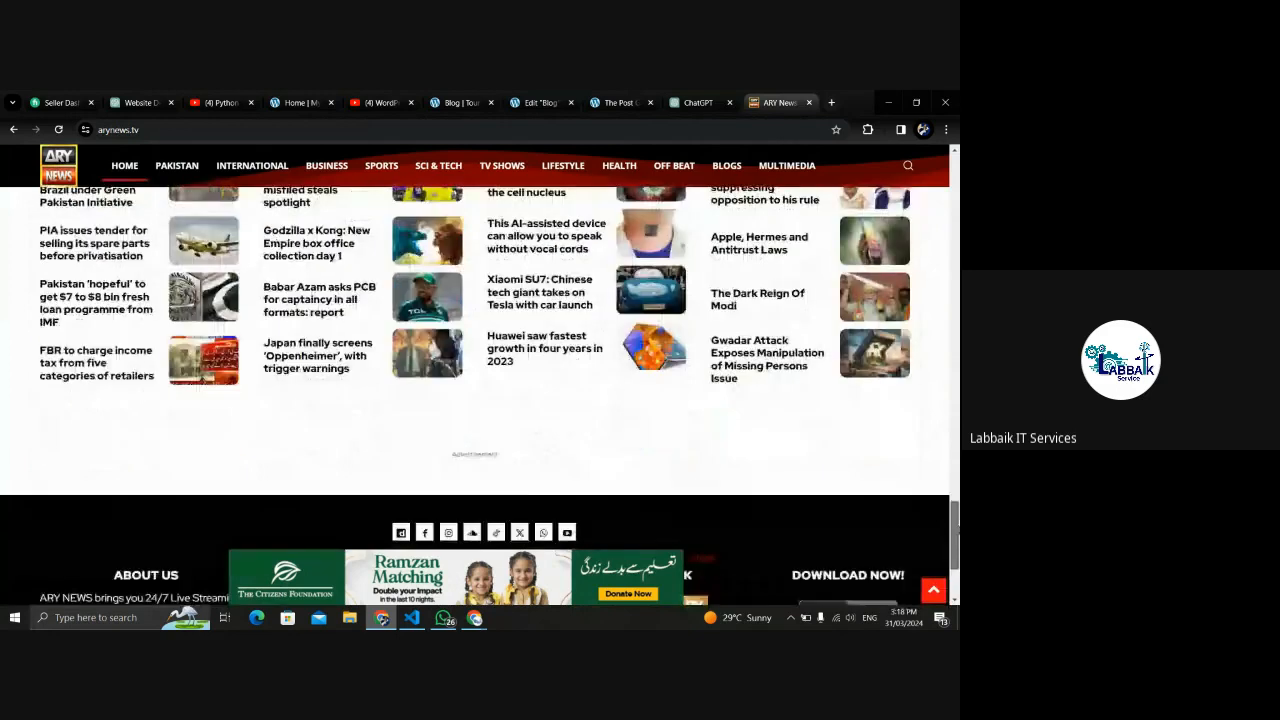
{"action": "scroll", "coordinate": [940, 423], "scroll_direction": "up", "scroll_amount": 3}
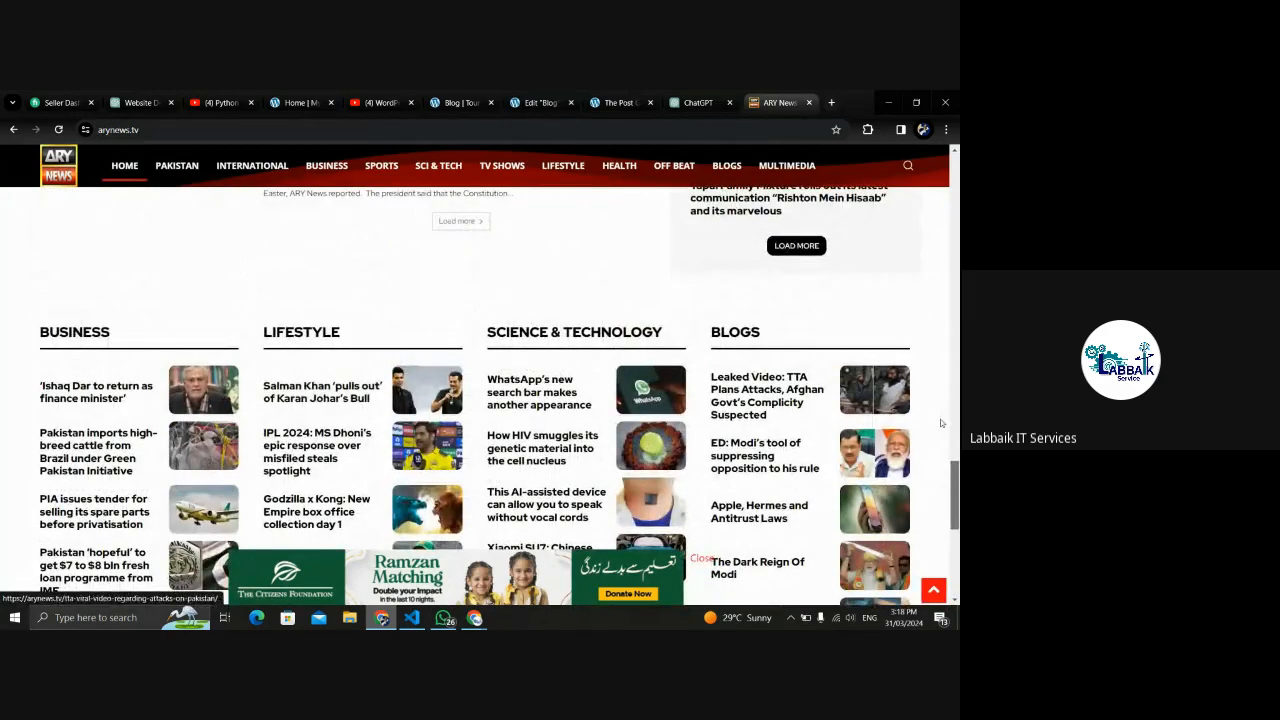
{"action": "scroll", "coordinate": [940, 422], "scroll_direction": "up", "scroll_amount": 10}
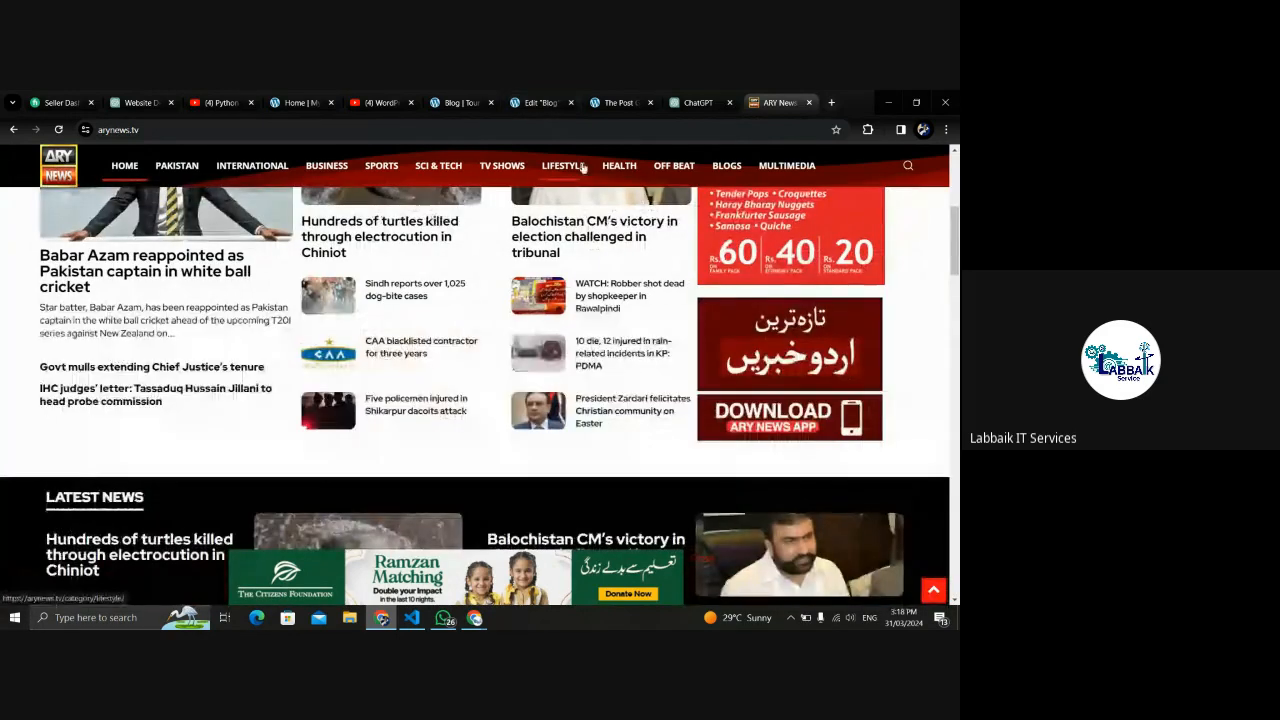
Open the ARY News Health category and load more articles twice to examine its load-more pagination.
{"action": "left_click", "coordinate": [603, 168]}
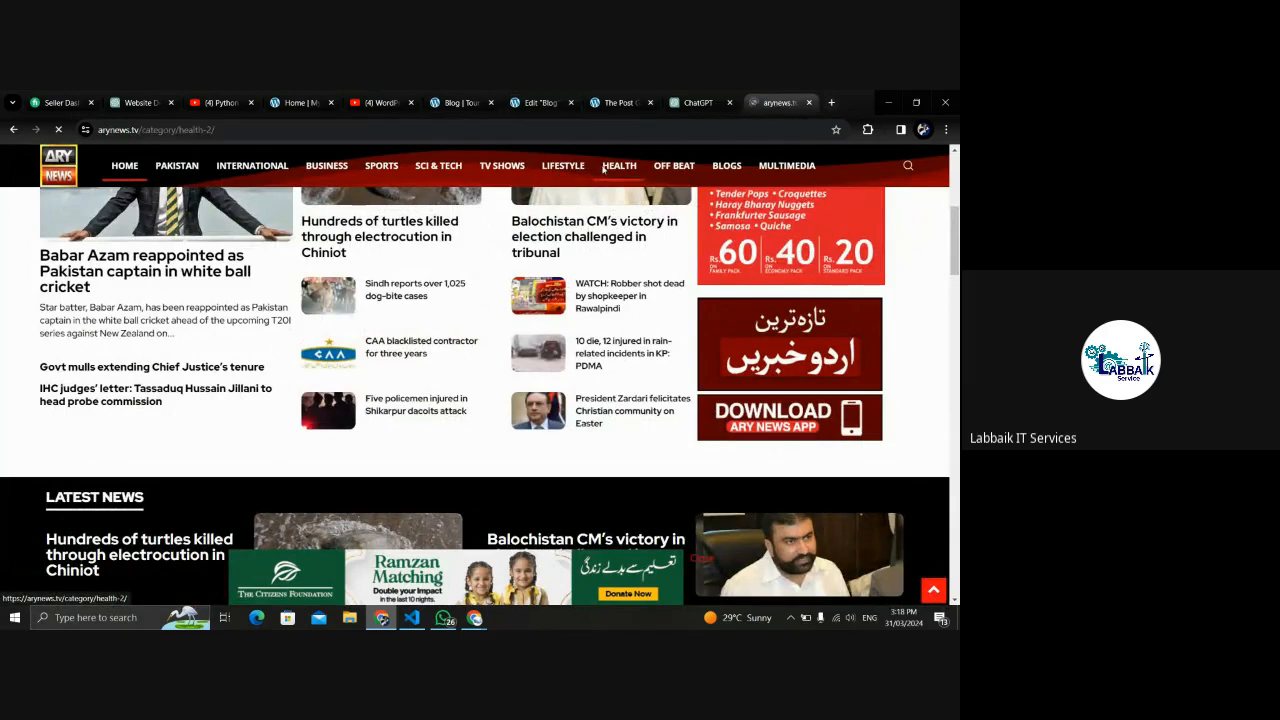
{"action": "scroll", "coordinate": [957, 316], "scroll_direction": "down", "scroll_amount": 2}
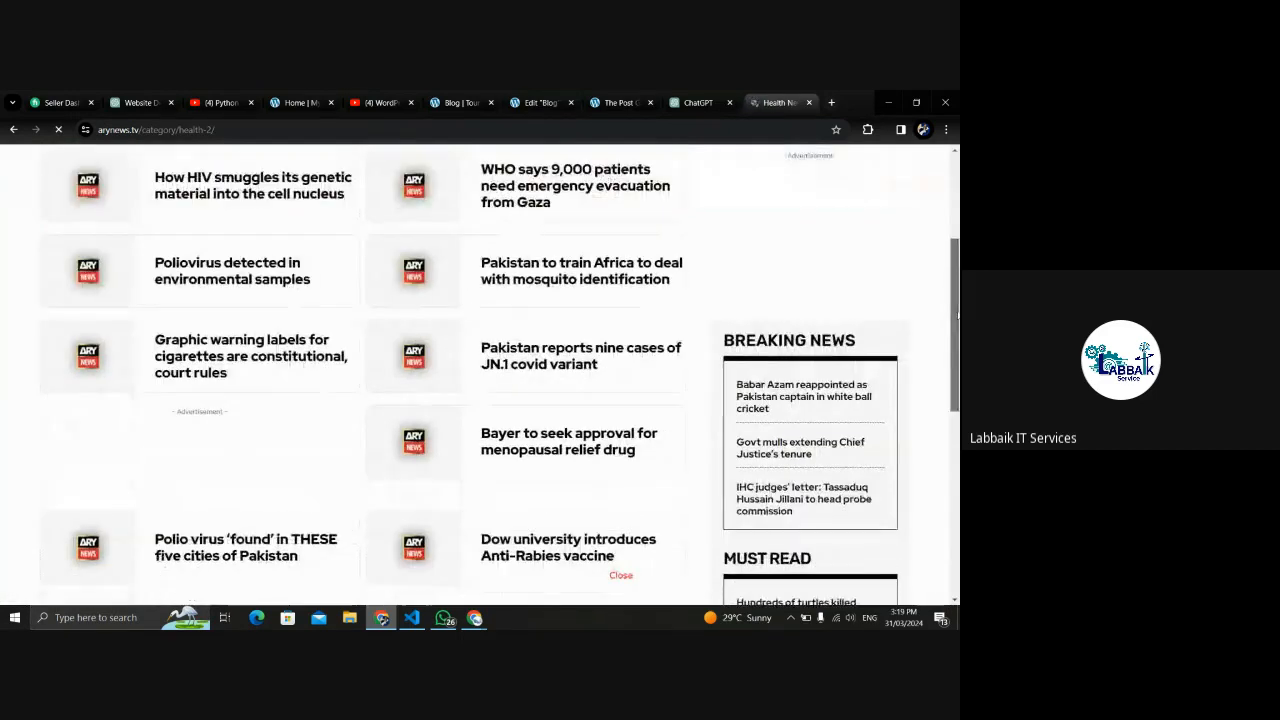
{"action": "scroll", "coordinate": [957, 316], "scroll_direction": "down", "scroll_amount": 3}
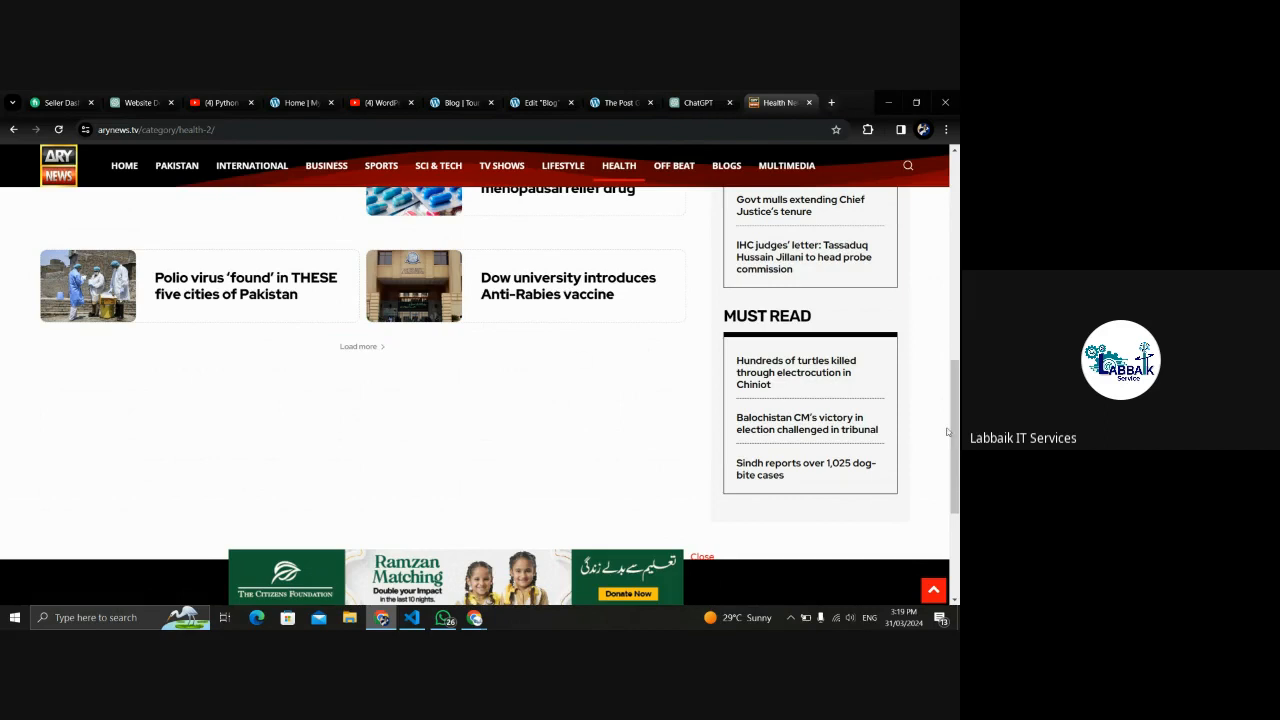
{"action": "mouse_move", "coordinate": [947, 432]}
{"action": "left_mouse_down"}
{"action": "mouse_move", "coordinate": [957, 283]}
{"action": "mouse_move", "coordinate": [957, 447]}
{"action": "left_mouse_up"}
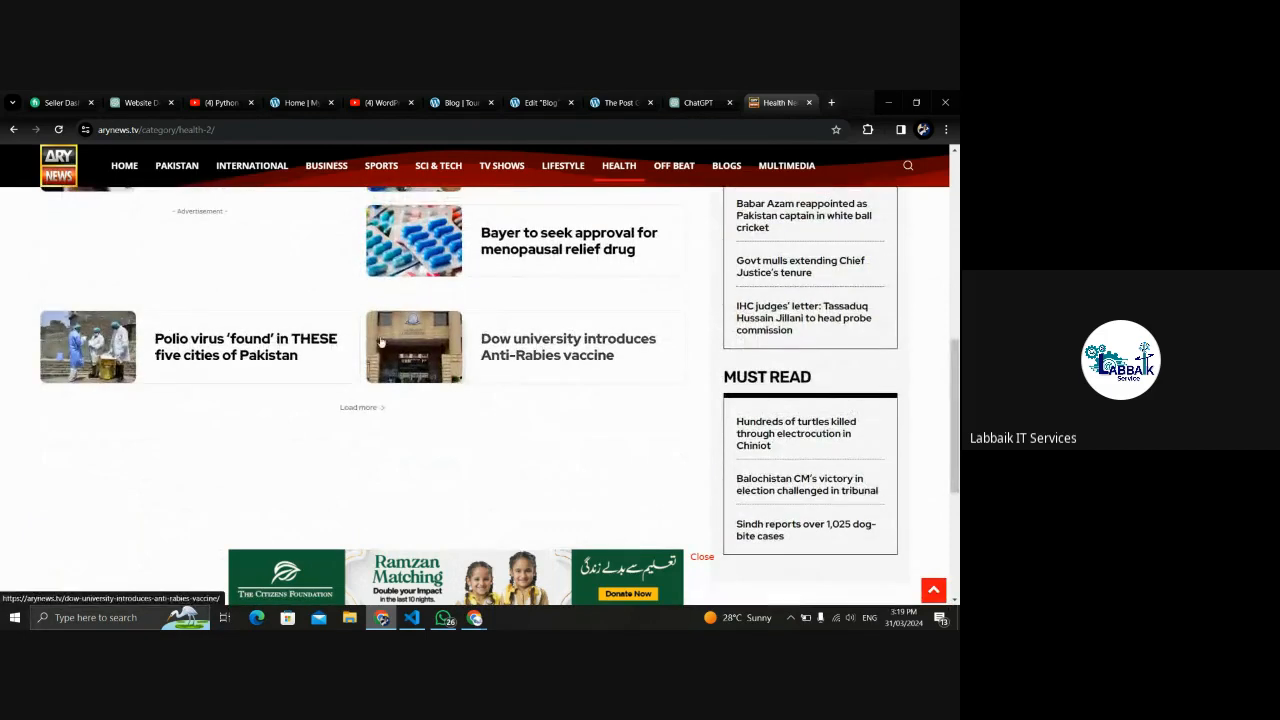
{"action": "left_click", "coordinate": [370, 408]}
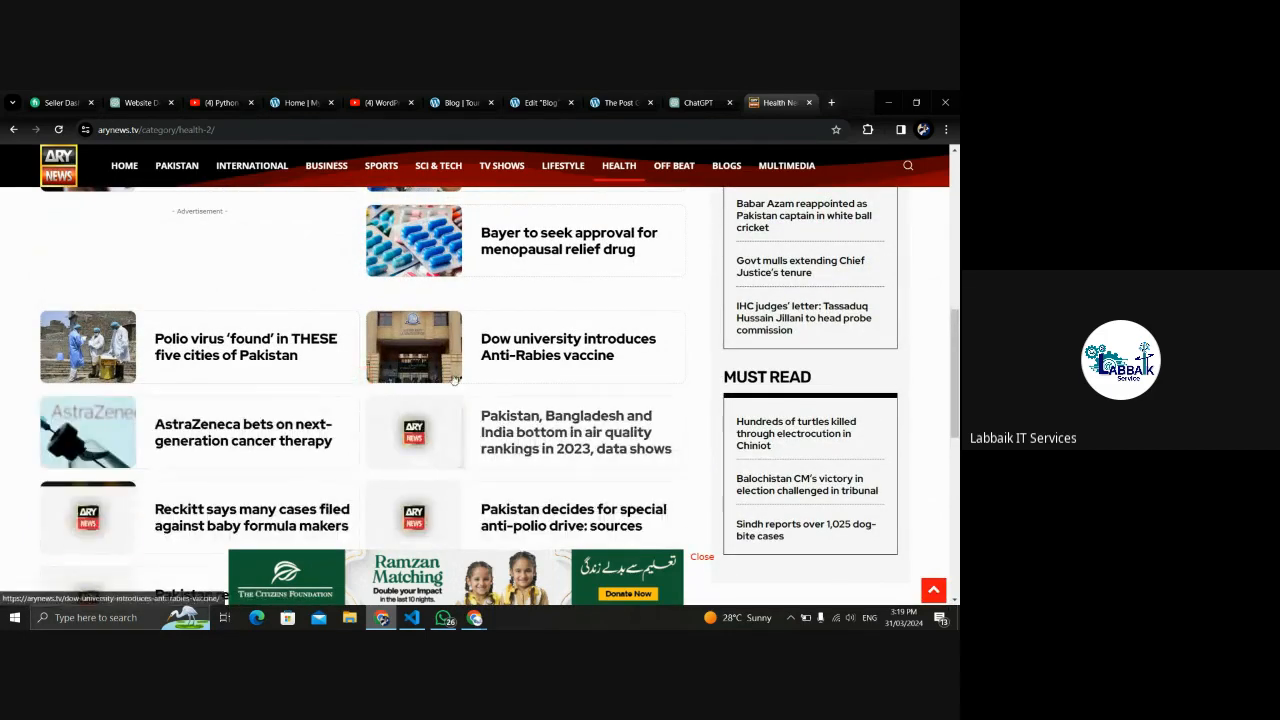
{"action": "scroll", "coordinate": [453, 378], "scroll_direction": "up", "scroll_amount": 5}
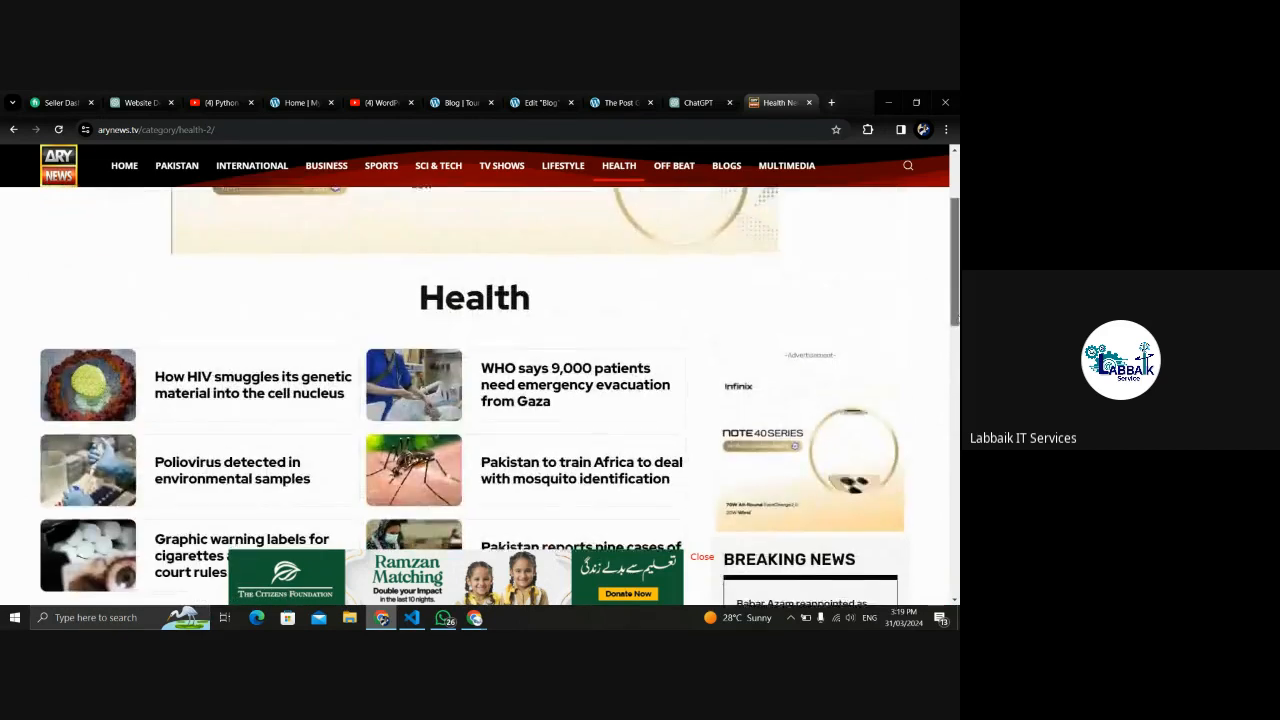
{"action": "scroll", "coordinate": [307, 374], "scroll_direction": "down", "scroll_amount": 15}
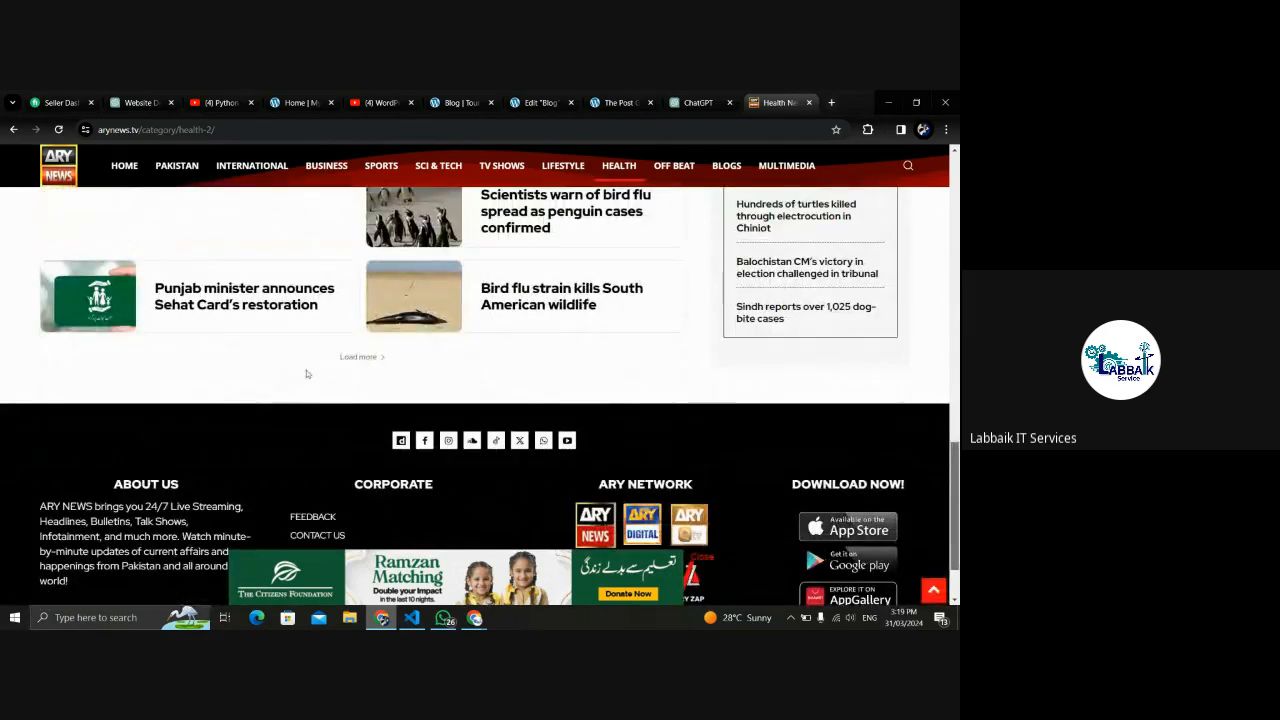
{"action": "left_click", "coordinate": [358, 356]}
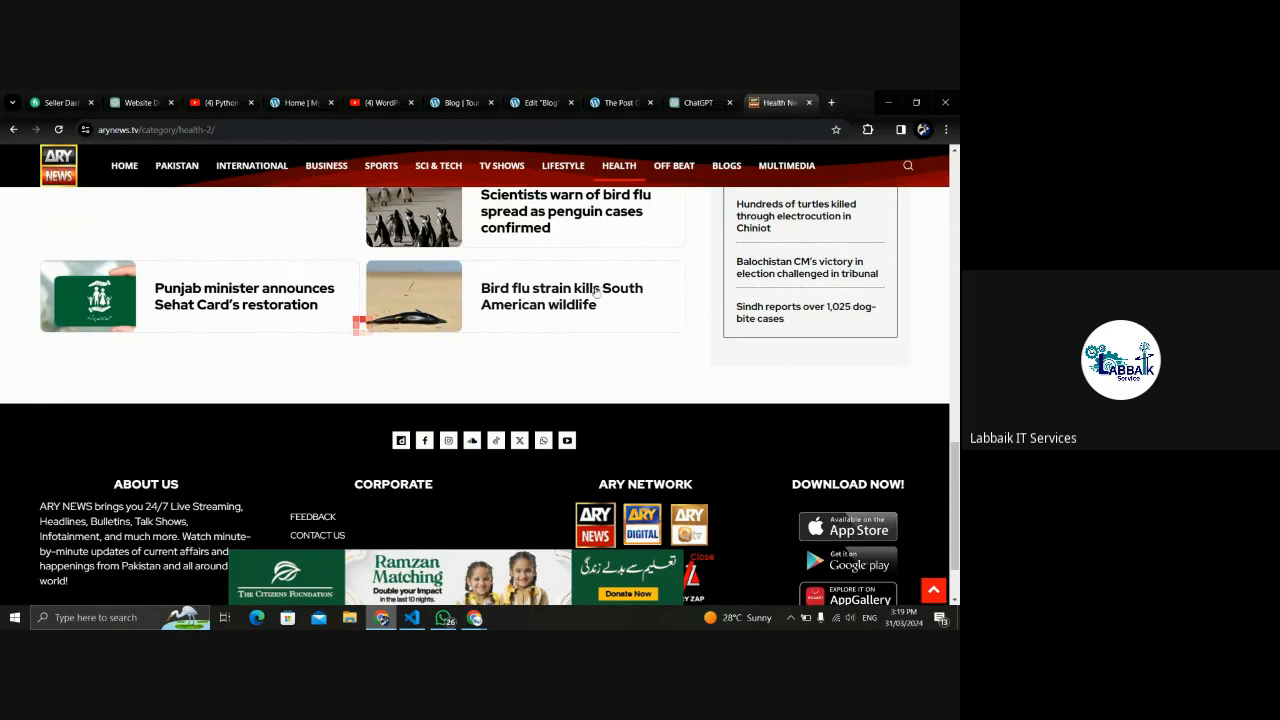
{"action": "scroll", "coordinate": [596, 290], "scroll_direction": "down", "scroll_amount": 10}
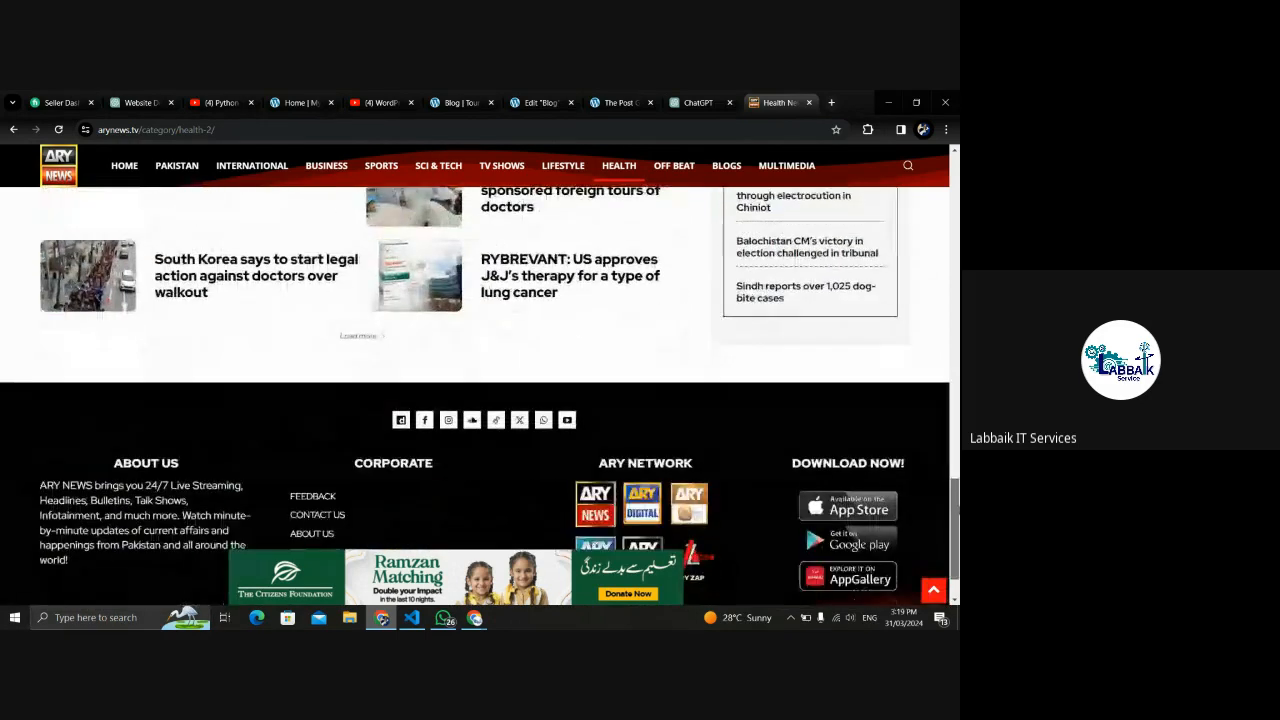
{"action": "mouse_move", "coordinate": [958, 510]}
{"action": "left_mouse_down"}
{"action": "mouse_move", "coordinate": [958, 526]}
{"action": "mouse_move", "coordinate": [957, 165]}
{"action": "left_mouse_up"}
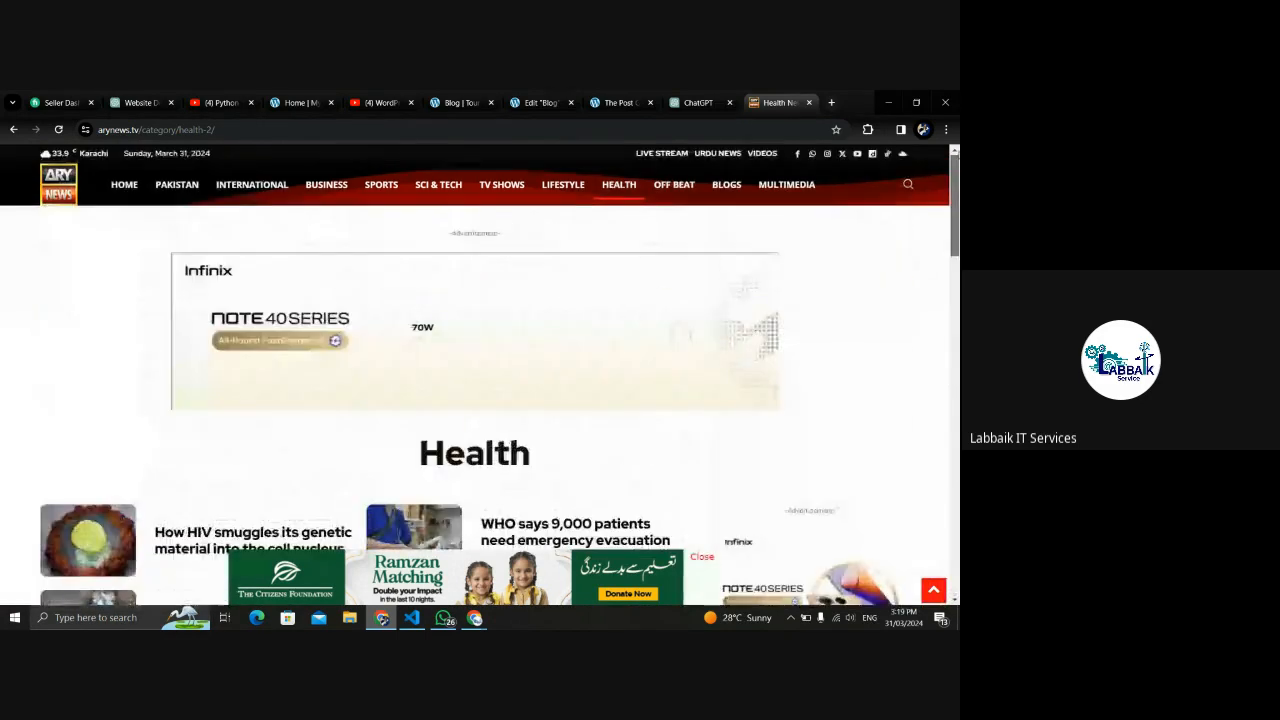
Return to the Blog page editor and open the post grid's field selection settings.
{"action": "left_click", "coordinate": [612, 100]}
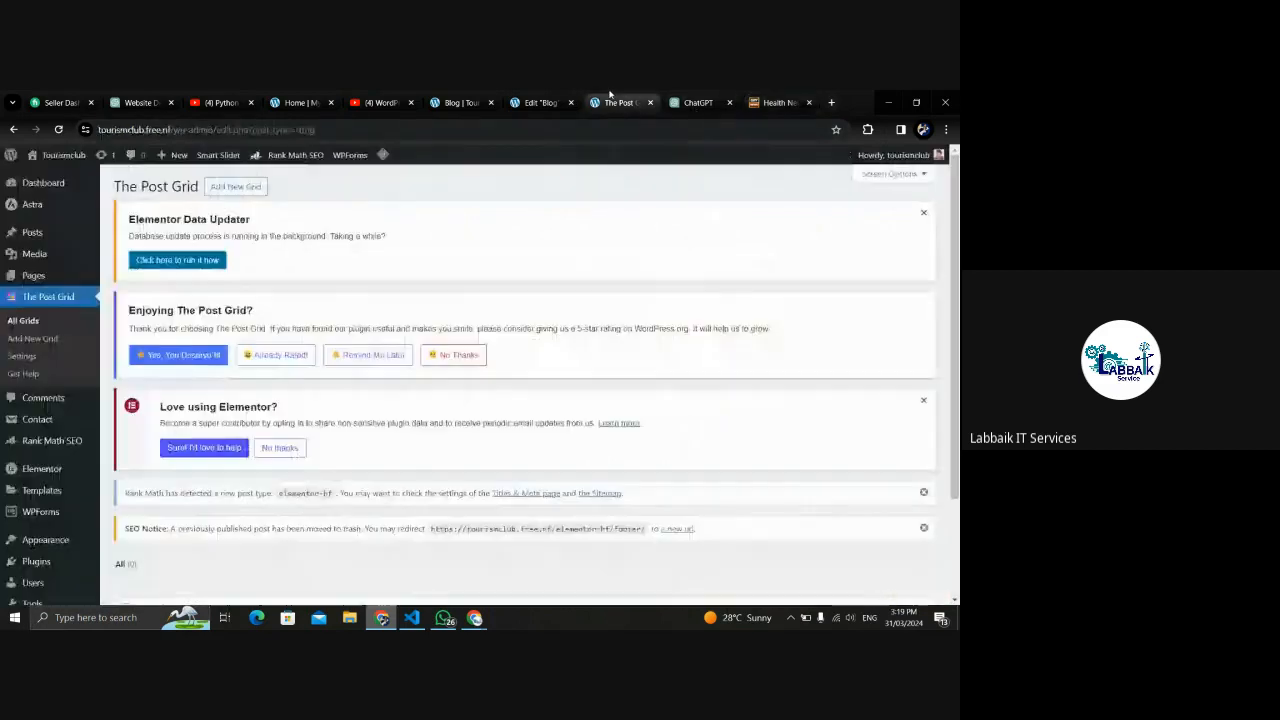
{"action": "left_click", "coordinate": [540, 102]}
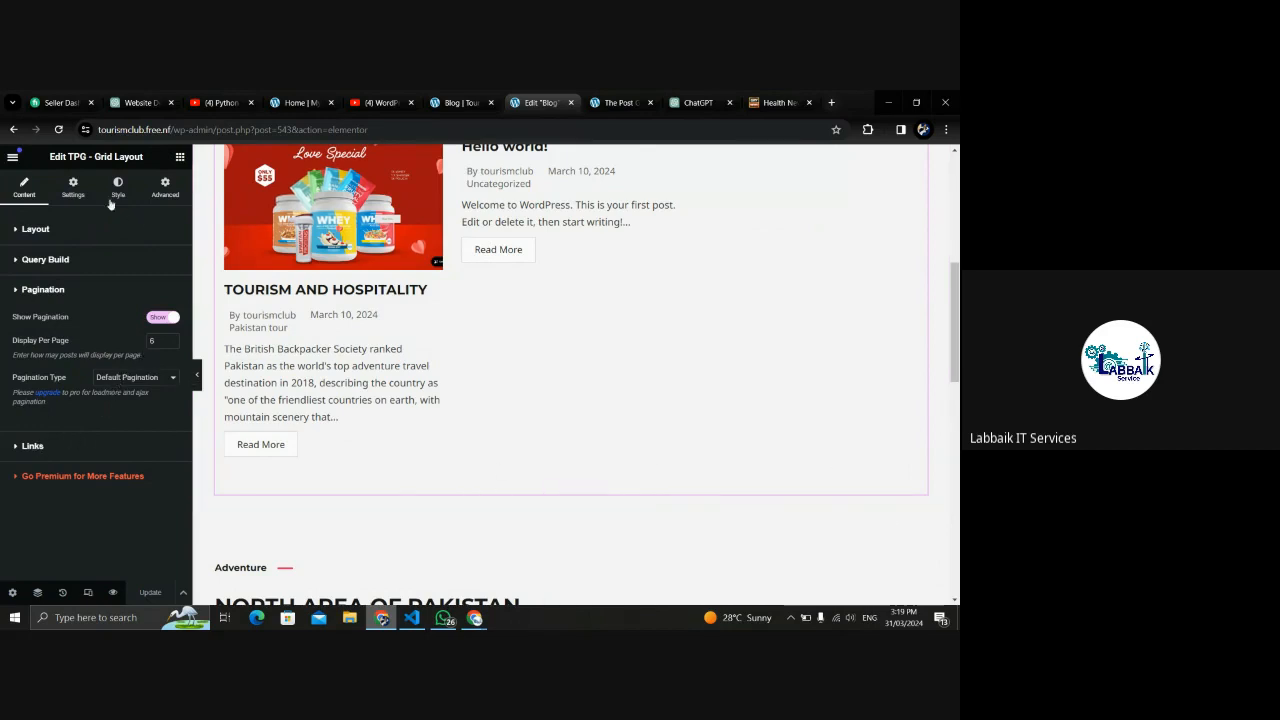
{"action": "left_click", "coordinate": [73, 188]}
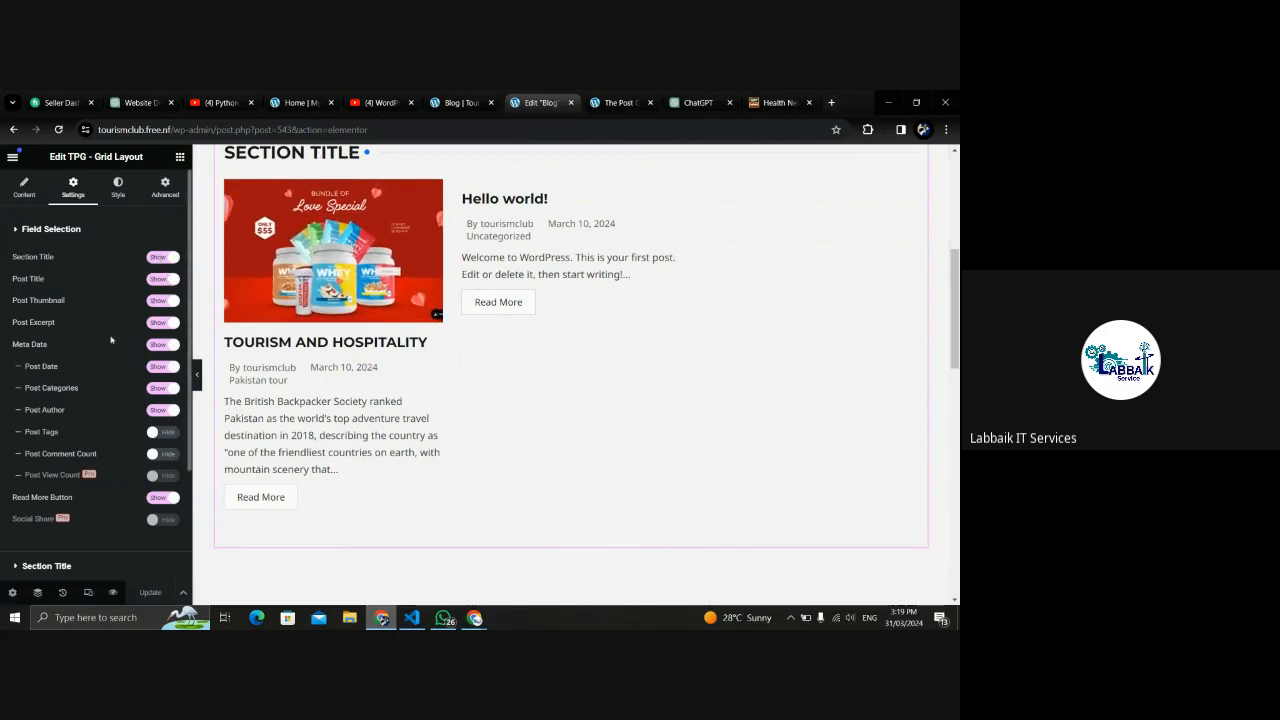
Try hiding the post thumbnail, post excerpt and post author in turn, showing each one again.
{"action": "left_click", "coordinate": [163, 300]}
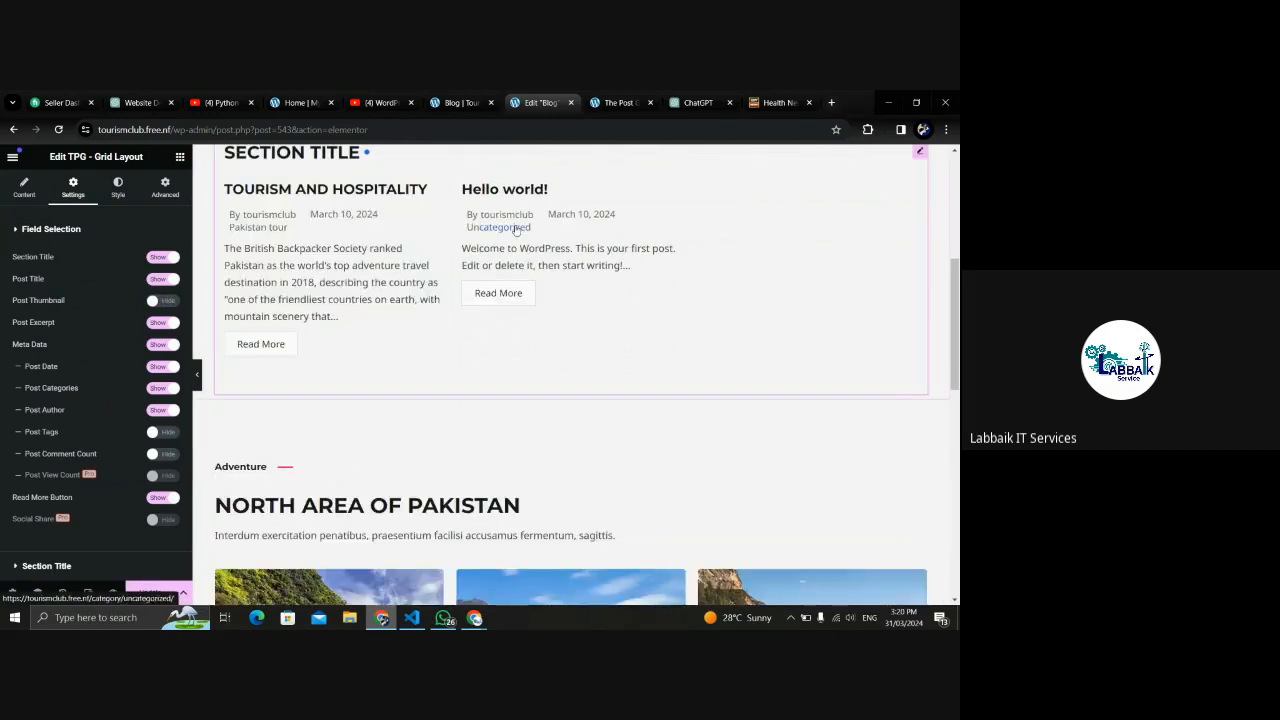
{"action": "left_click", "coordinate": [163, 301]}
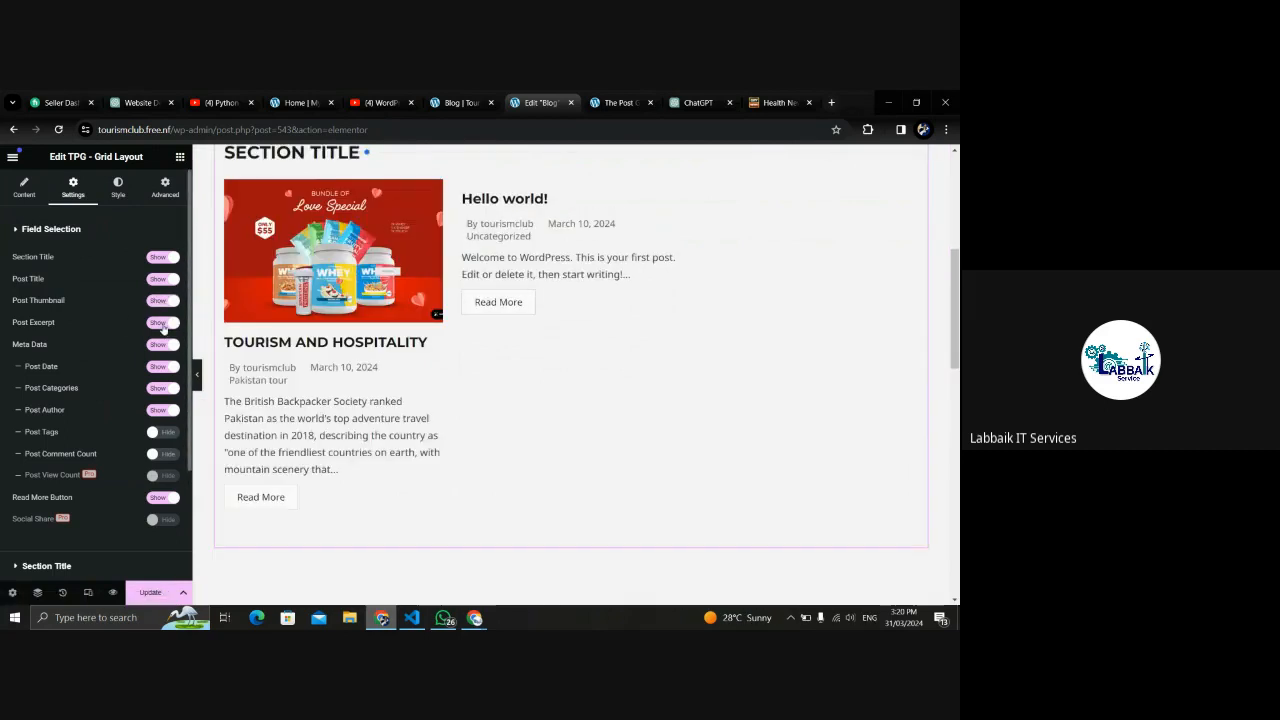
{"action": "left_click", "coordinate": [162, 325]}
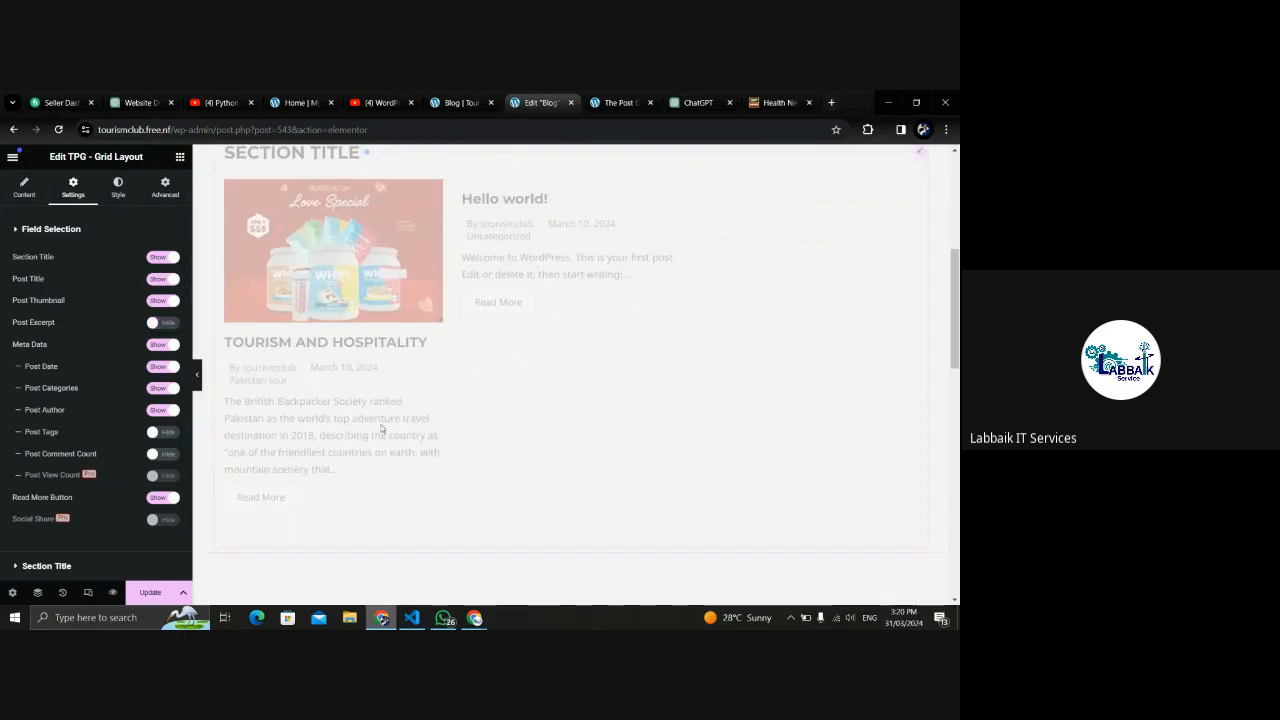
{"action": "left_click", "coordinate": [163, 324]}
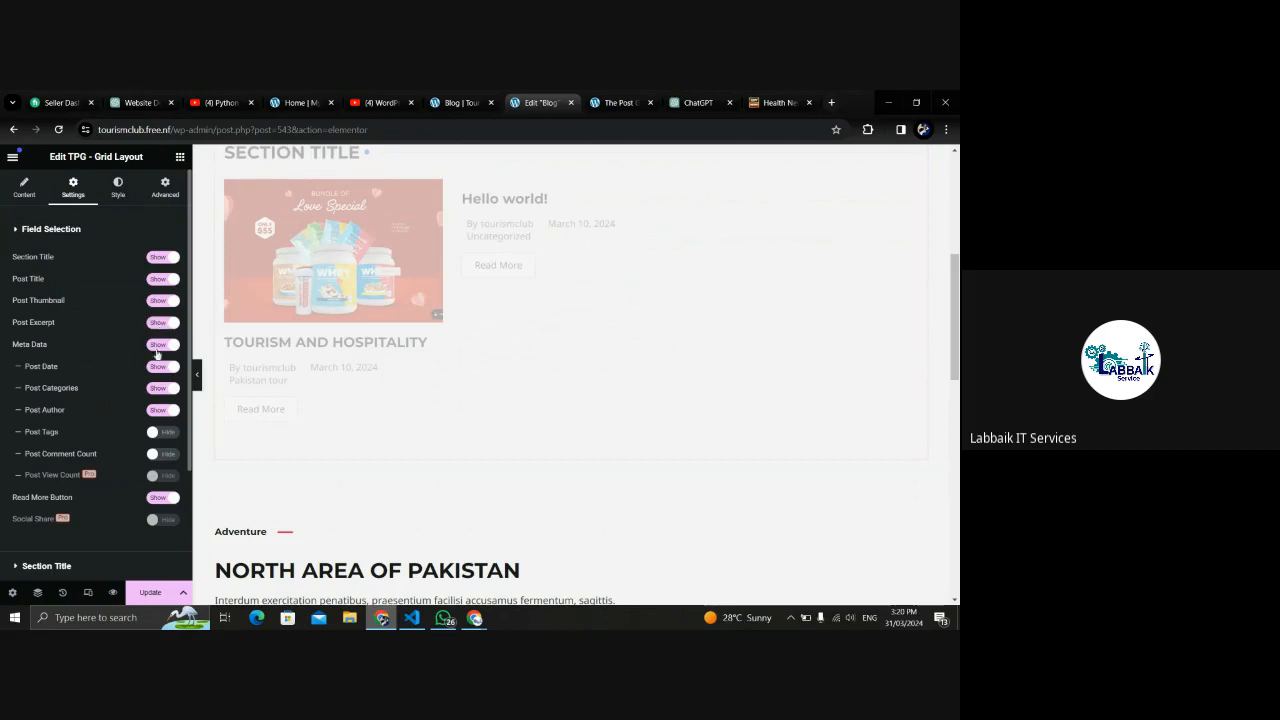
{"action": "left_click", "coordinate": [159, 411]}
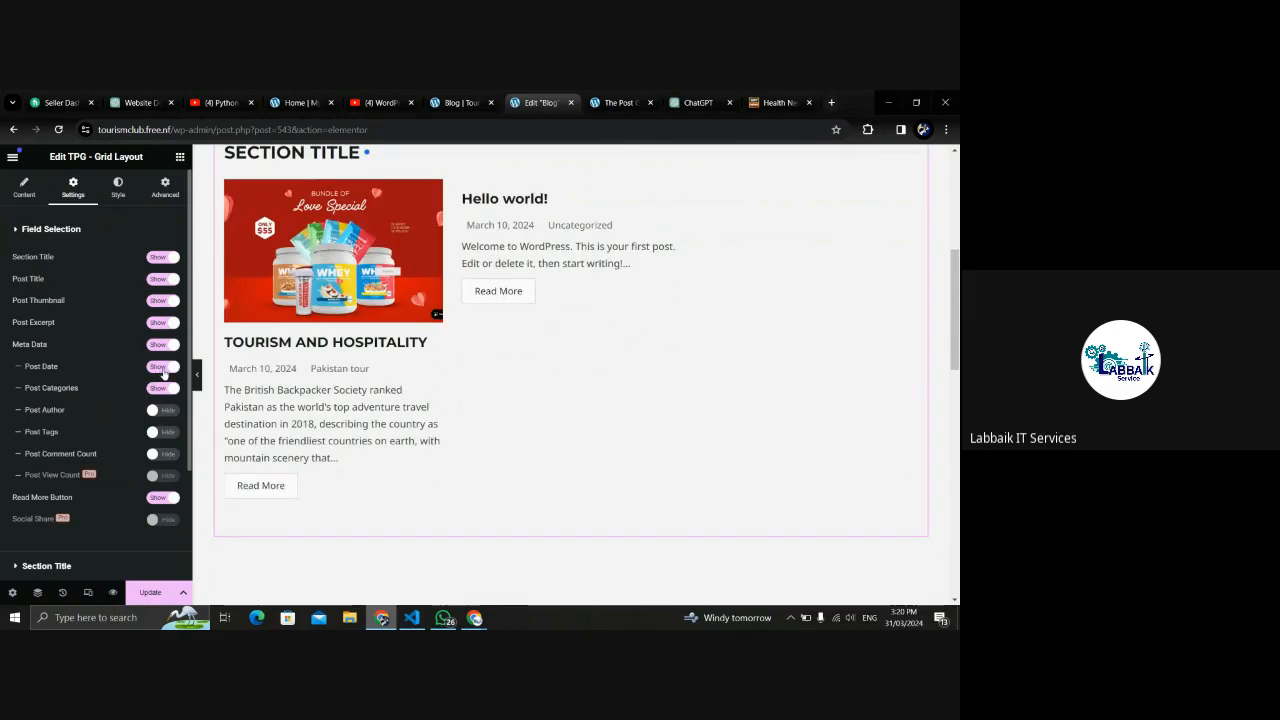
{"action": "left_click", "coordinate": [159, 411]}
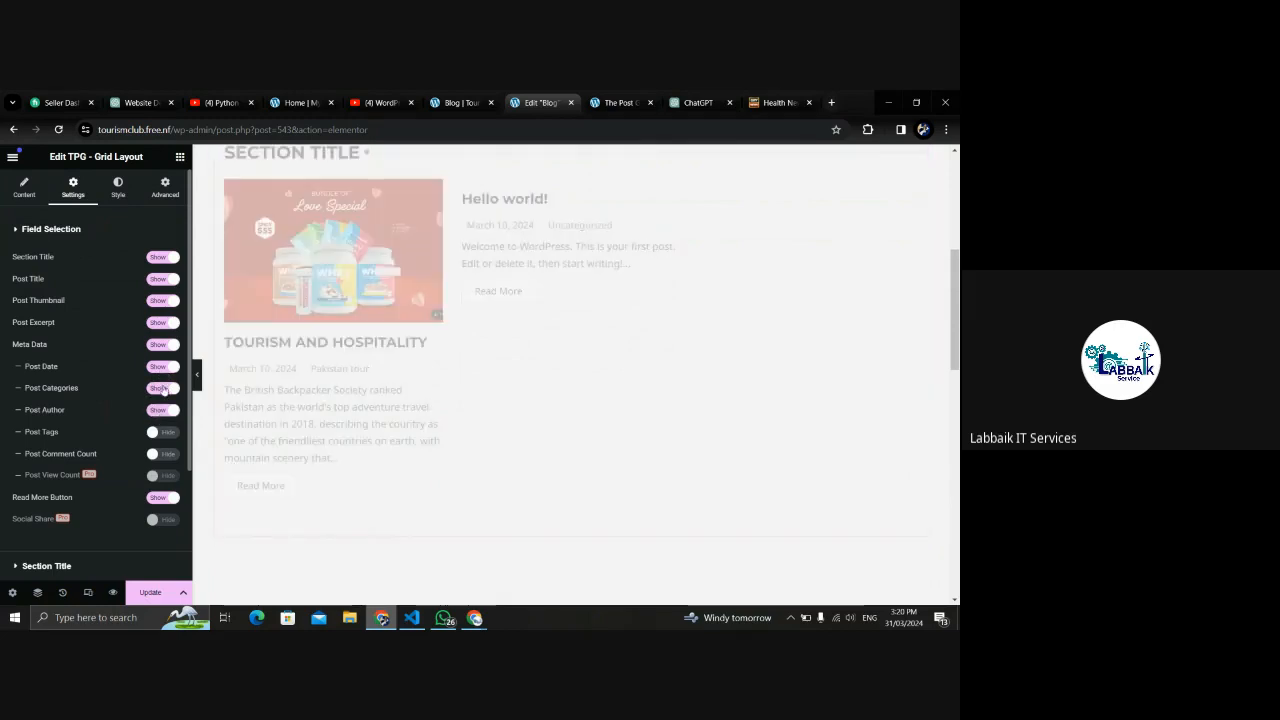
Hide the post date in the post grid's metadata and check the grid preview.
{"action": "left_click", "coordinate": [163, 368]}
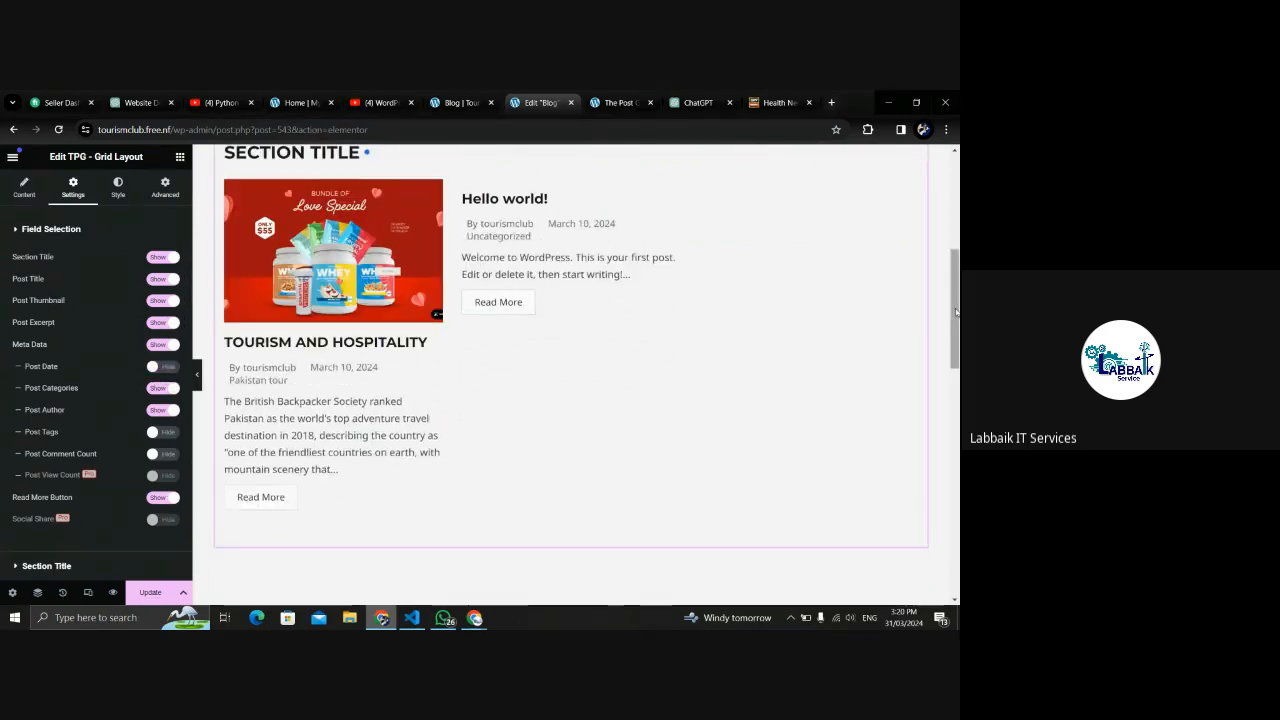
{"action": "scroll", "coordinate": [956, 350], "scroll_direction": "down", "scroll_amount": 3}
{"action": "mouse_move", "coordinate": [956, 350]}
{"action": "left_mouse_down"}
{"action": "mouse_move", "coordinate": [956, 319]}
{"action": "mouse_move", "coordinate": [956, 347]}
{"action": "left_mouse_up"}
Set the post grid's section title to "Tour Updation" and its style to Style 3 - BG & Border - 2.
{"action": "left_click", "coordinate": [46, 565]}
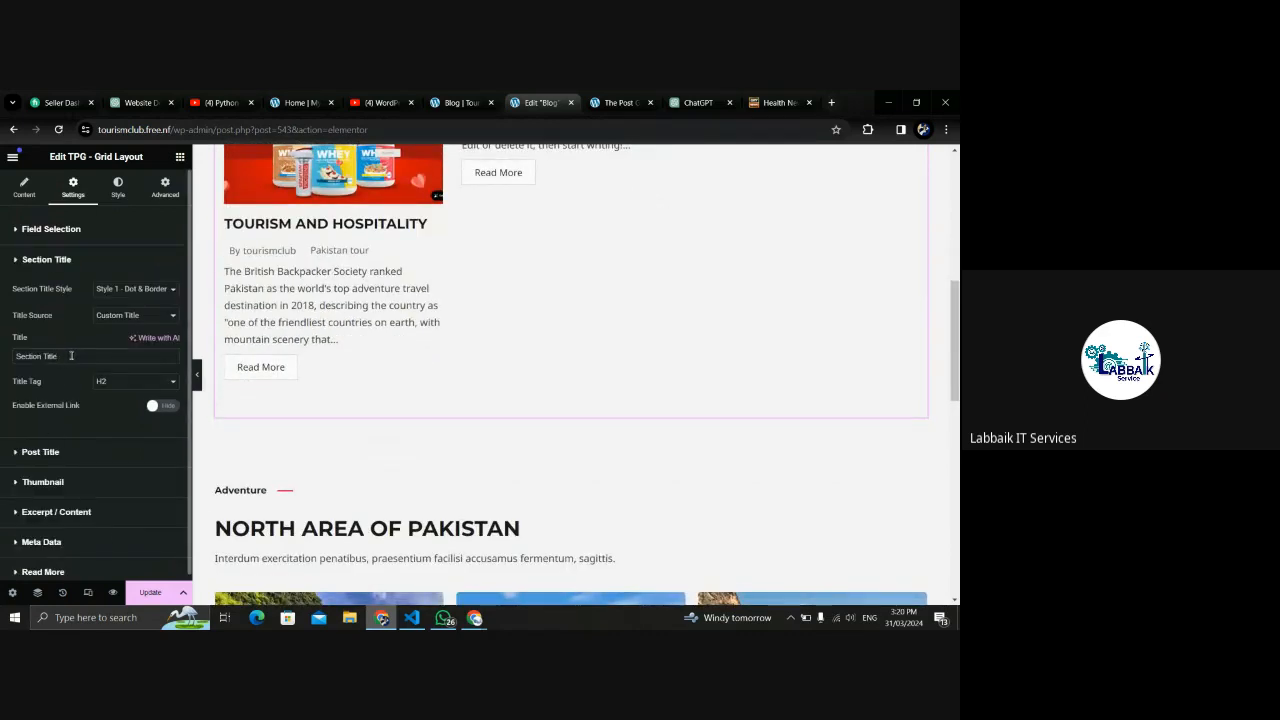
{"action": "scroll", "coordinate": [830, 350], "scroll_direction": "up", "scroll_amount": 2}
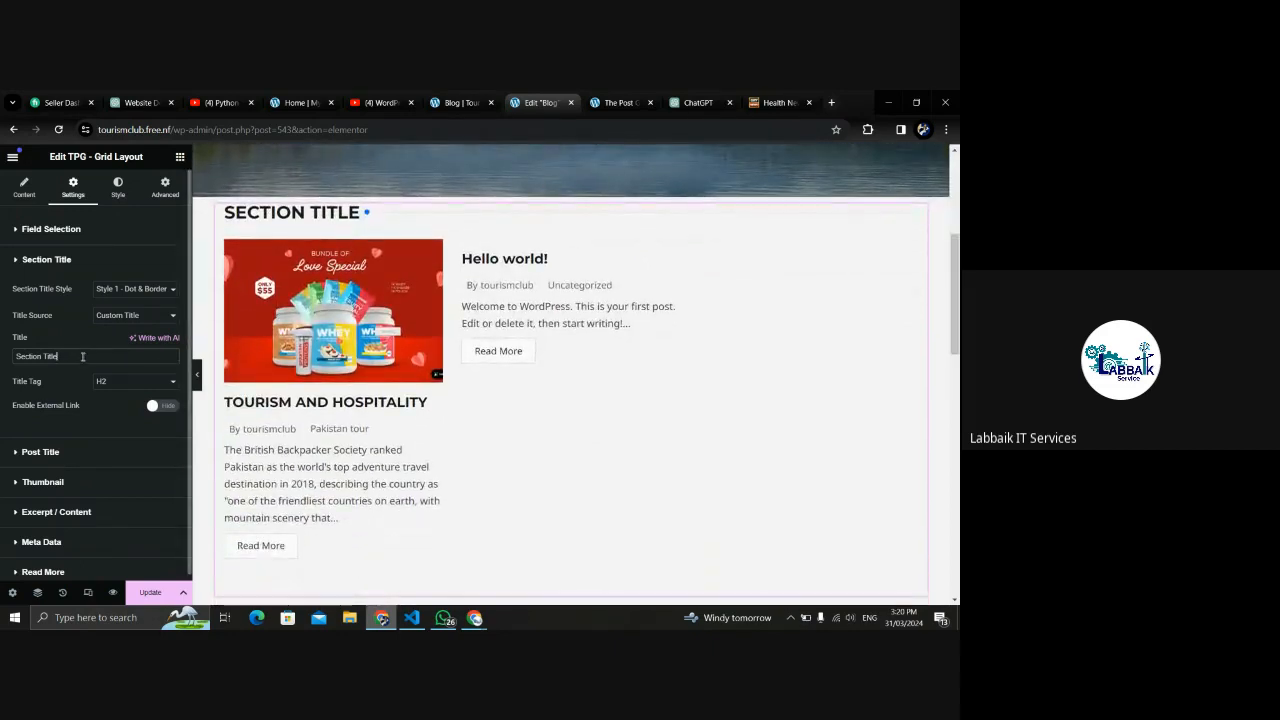
{"action": "left_click_drag", "start_coordinate": [82, 356], "coordinate": [14, 358]}
{"action": "type", "text": "To"}
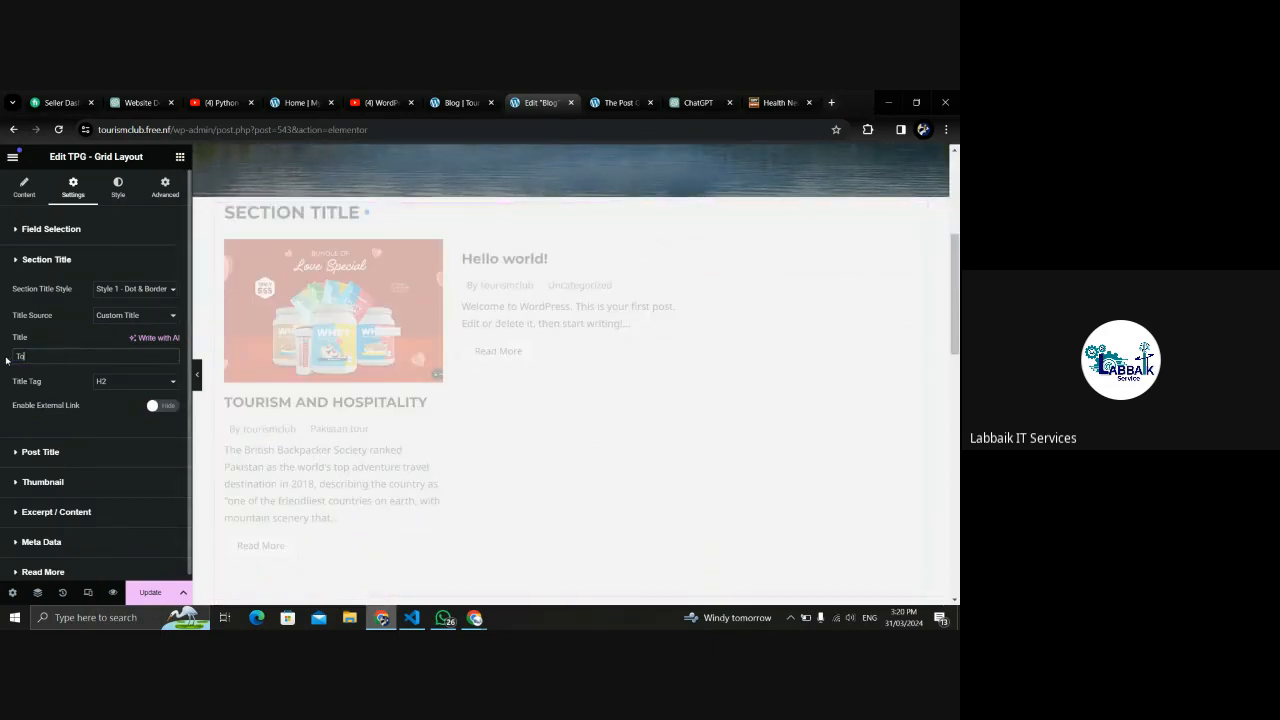
{"action": "type", "text": "ur Updation"}
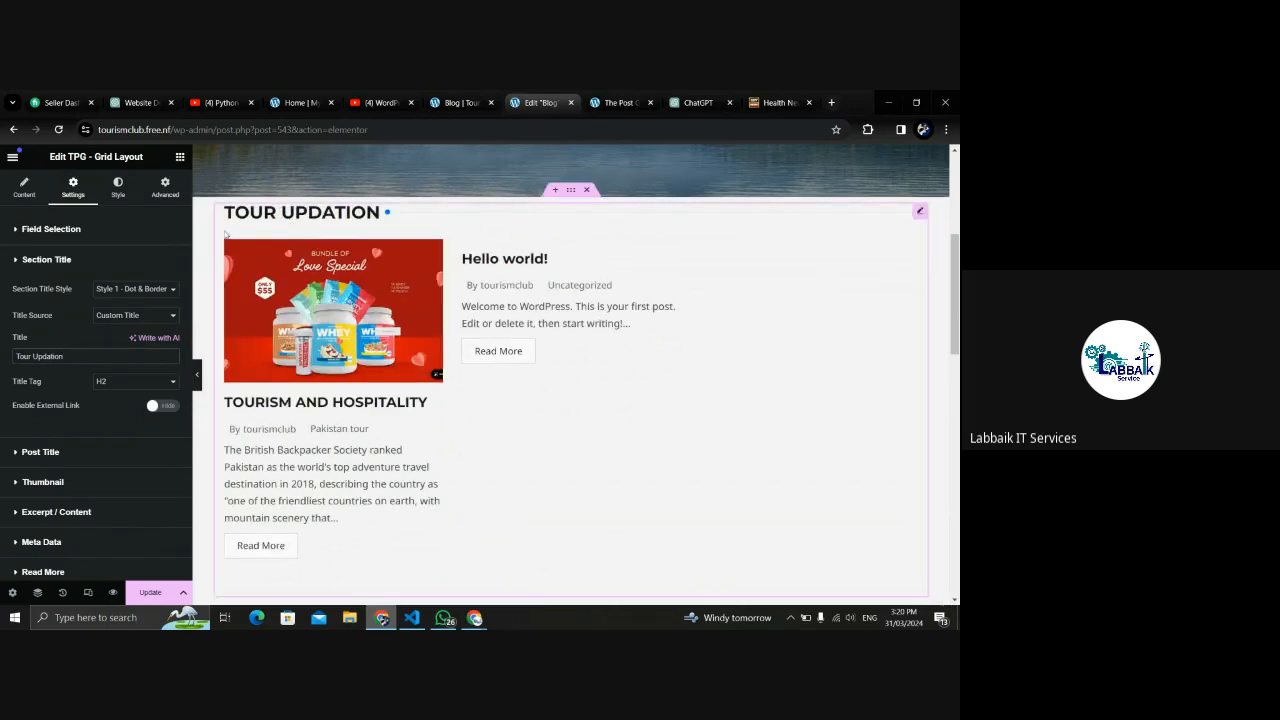
{"action": "left_click", "coordinate": [150, 292]}
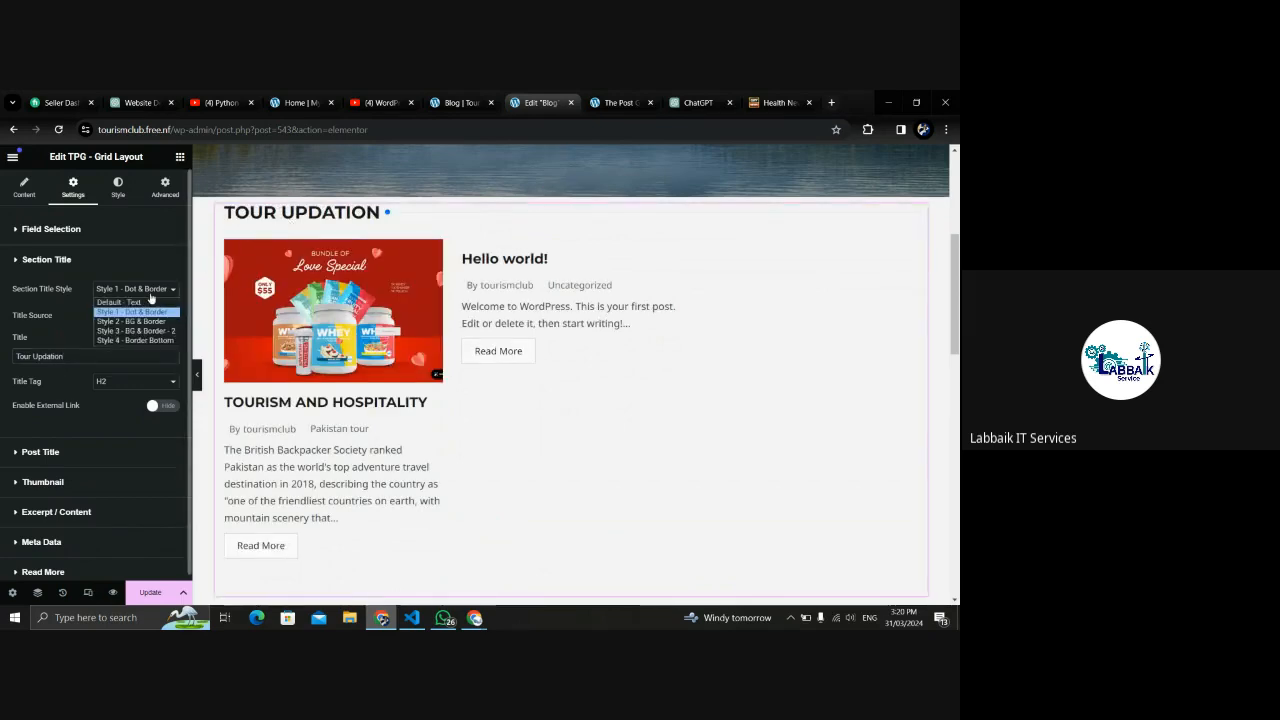
{"action": "left_click", "coordinate": [140, 331]}
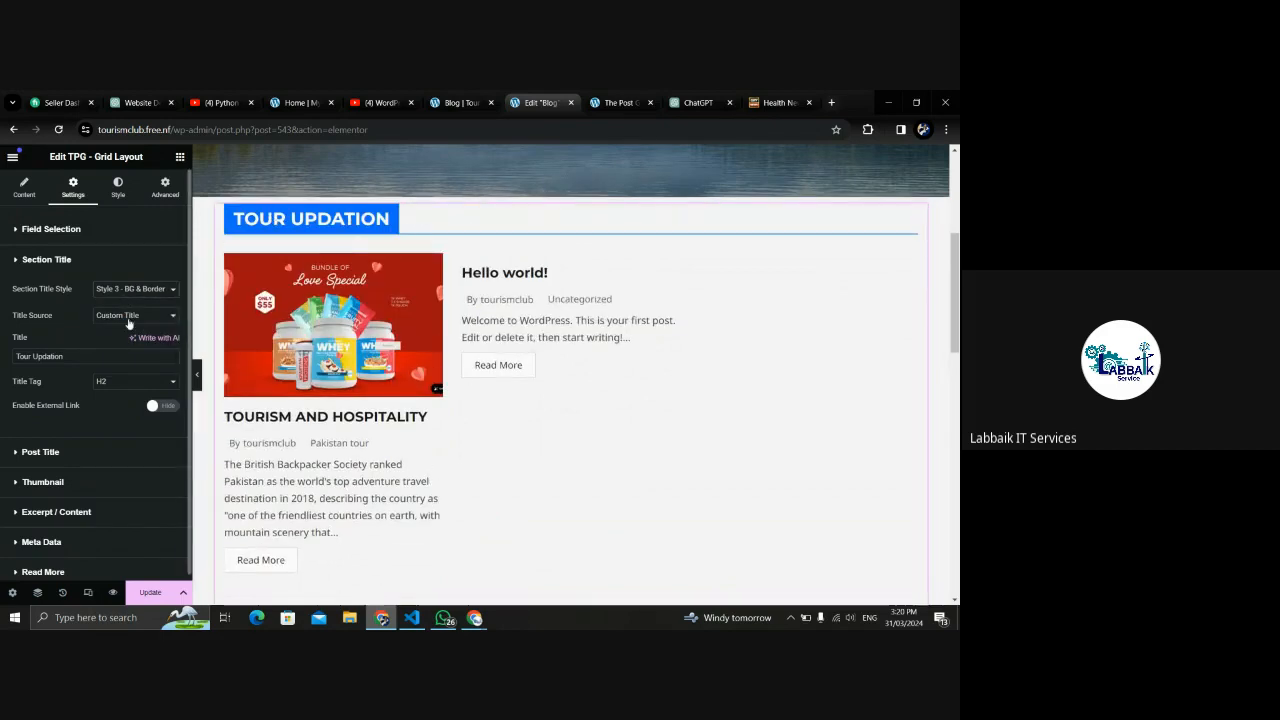
{"action": "left_click", "coordinate": [40, 453]}
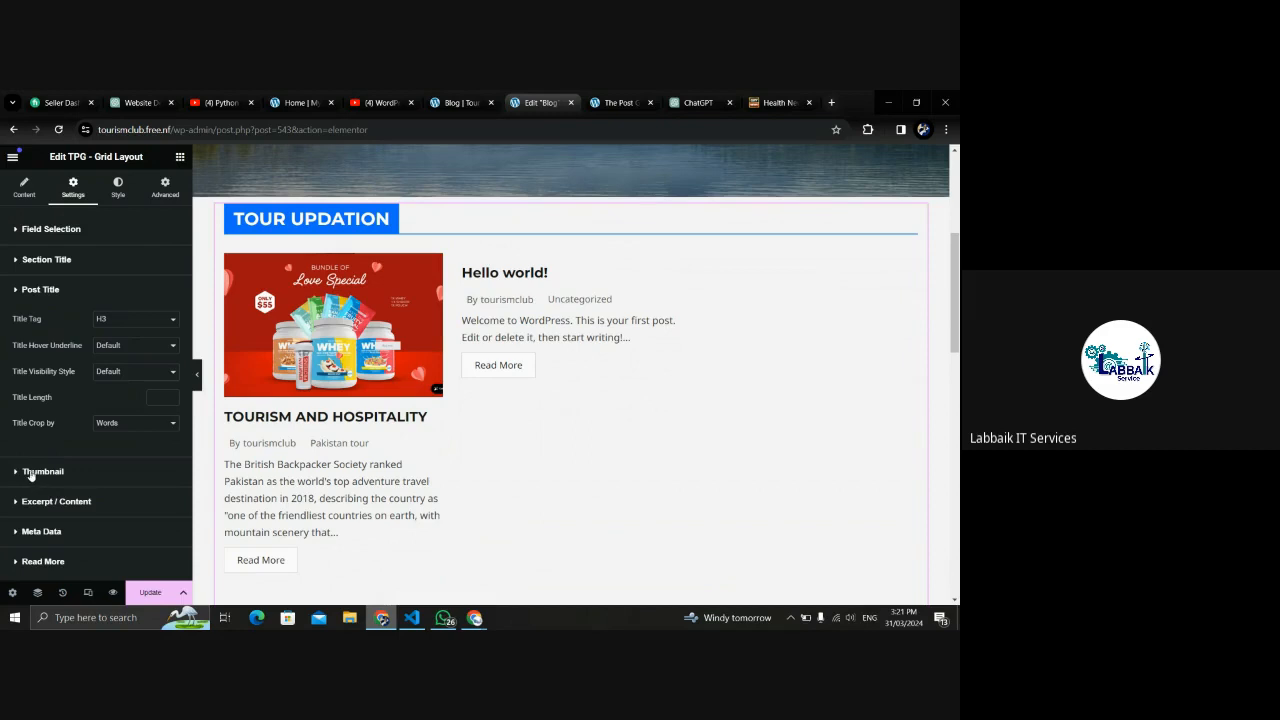
{"action": "left_click", "coordinate": [44, 531]}
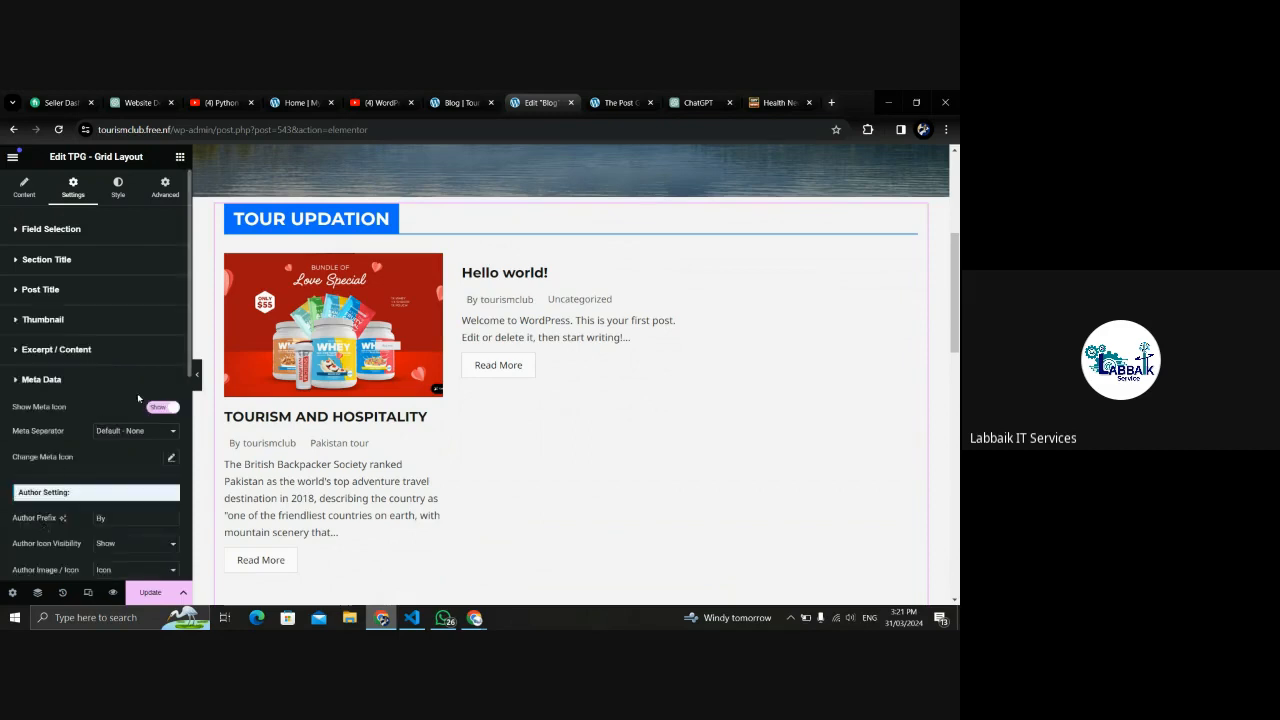
{"action": "left_click", "coordinate": [33, 352]}
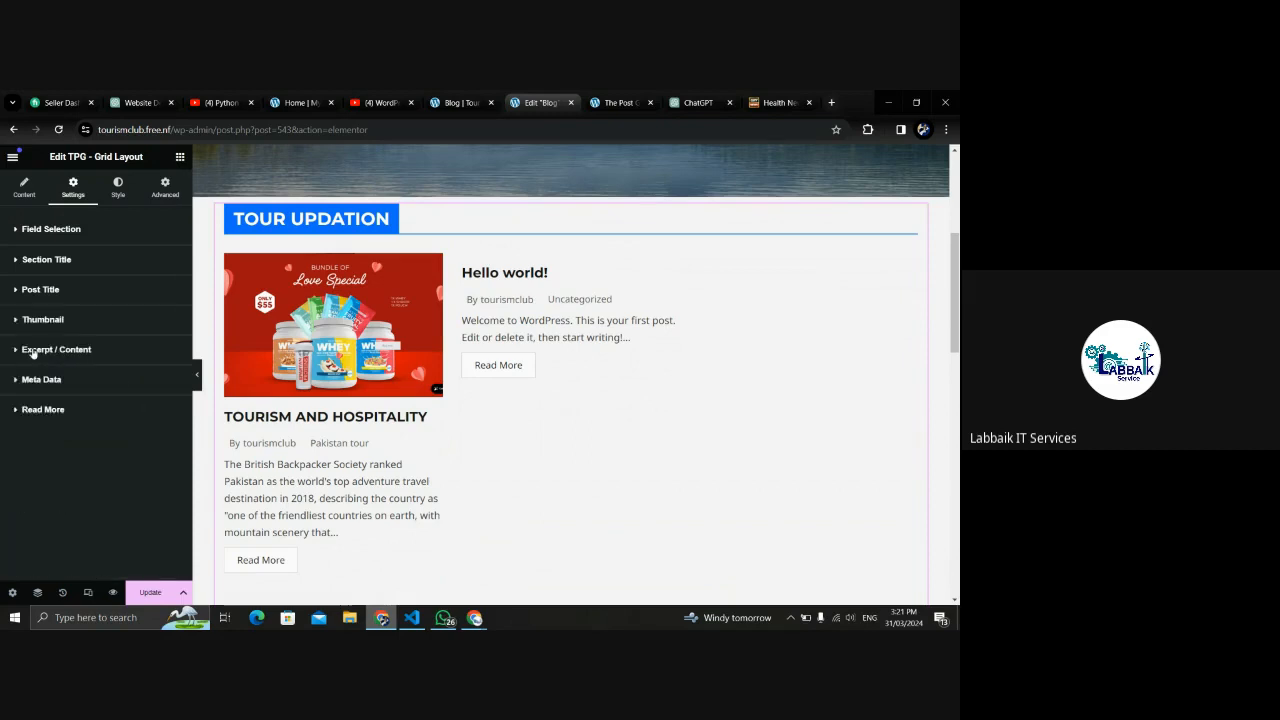
{"action": "left_click", "coordinate": [34, 412]}
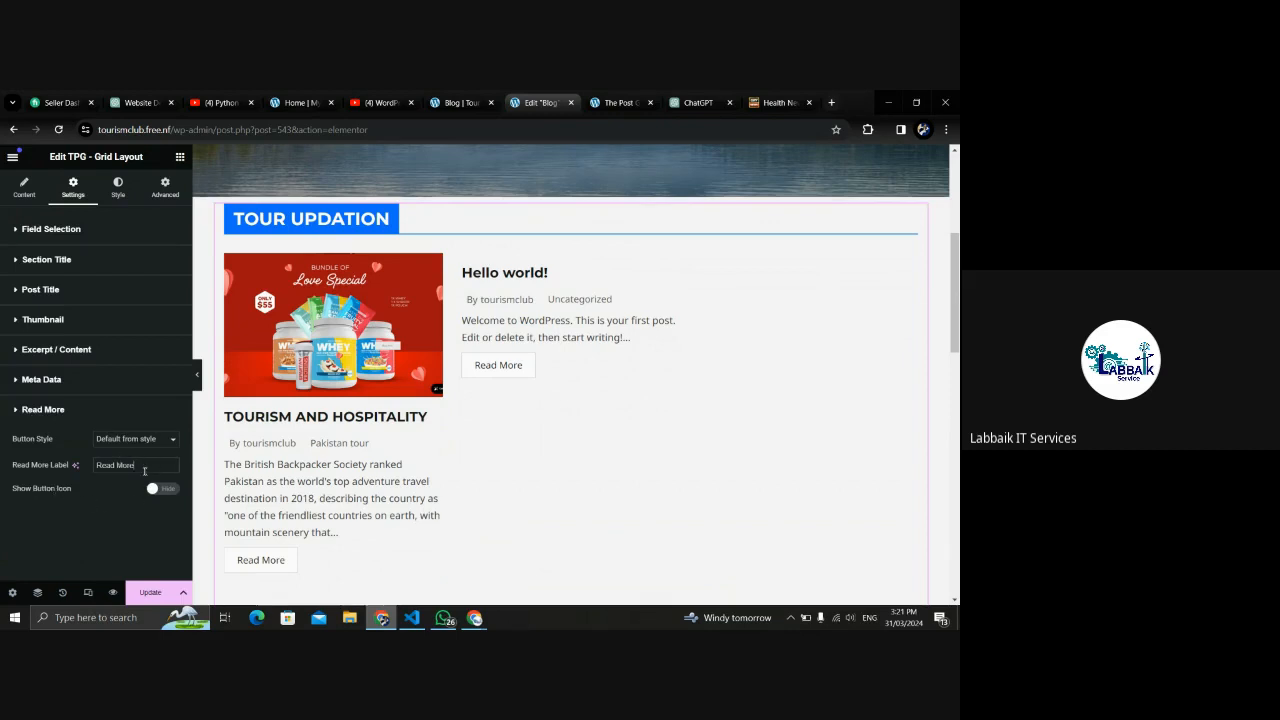
Set the section title's text color to white (#FFFFFF) and its background color to bright red.
{"action": "left_click", "coordinate": [118, 185]}
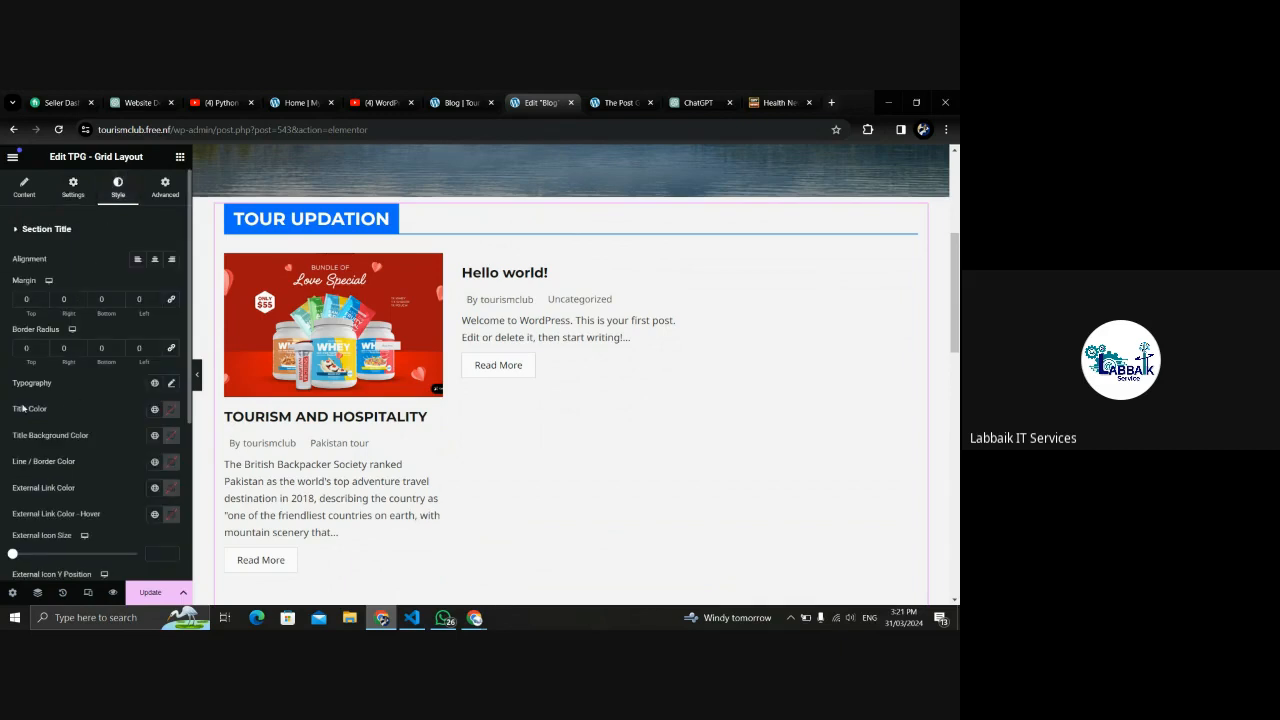
{"action": "left_click", "coordinate": [171, 409]}
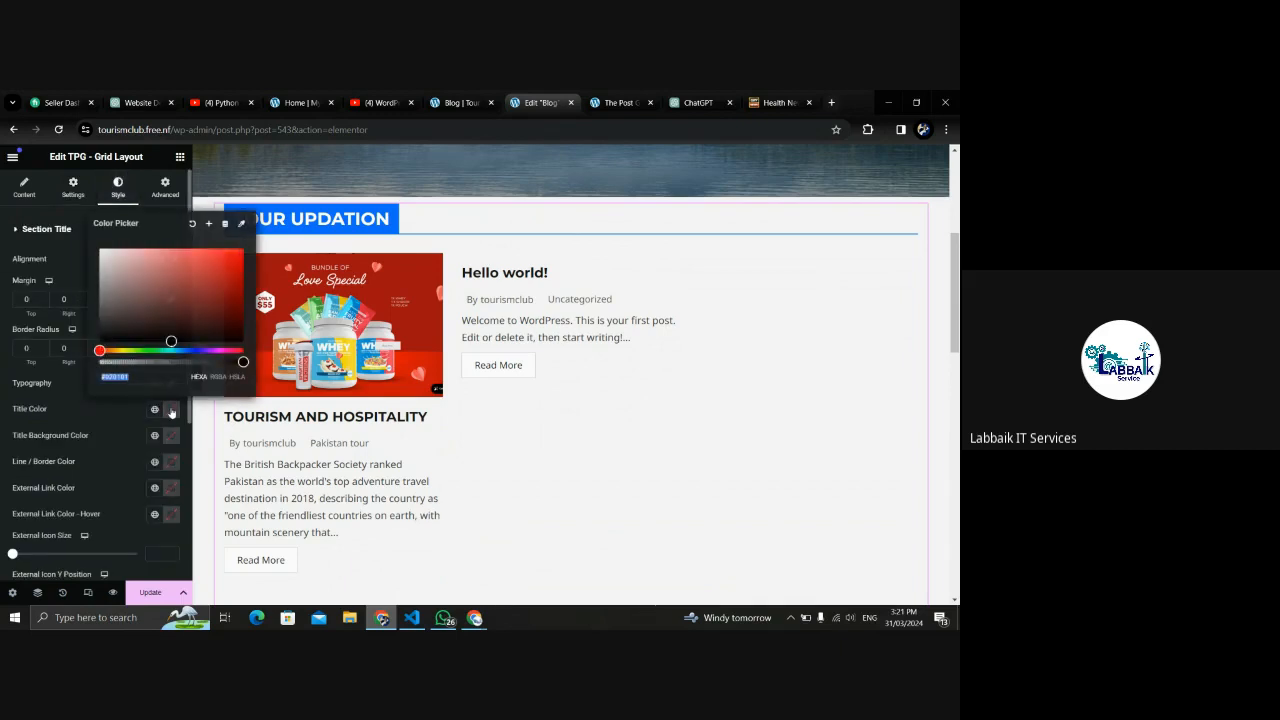
{"action": "left_click_drag", "start_coordinate": [187, 304], "coordinate": [98, 246]}
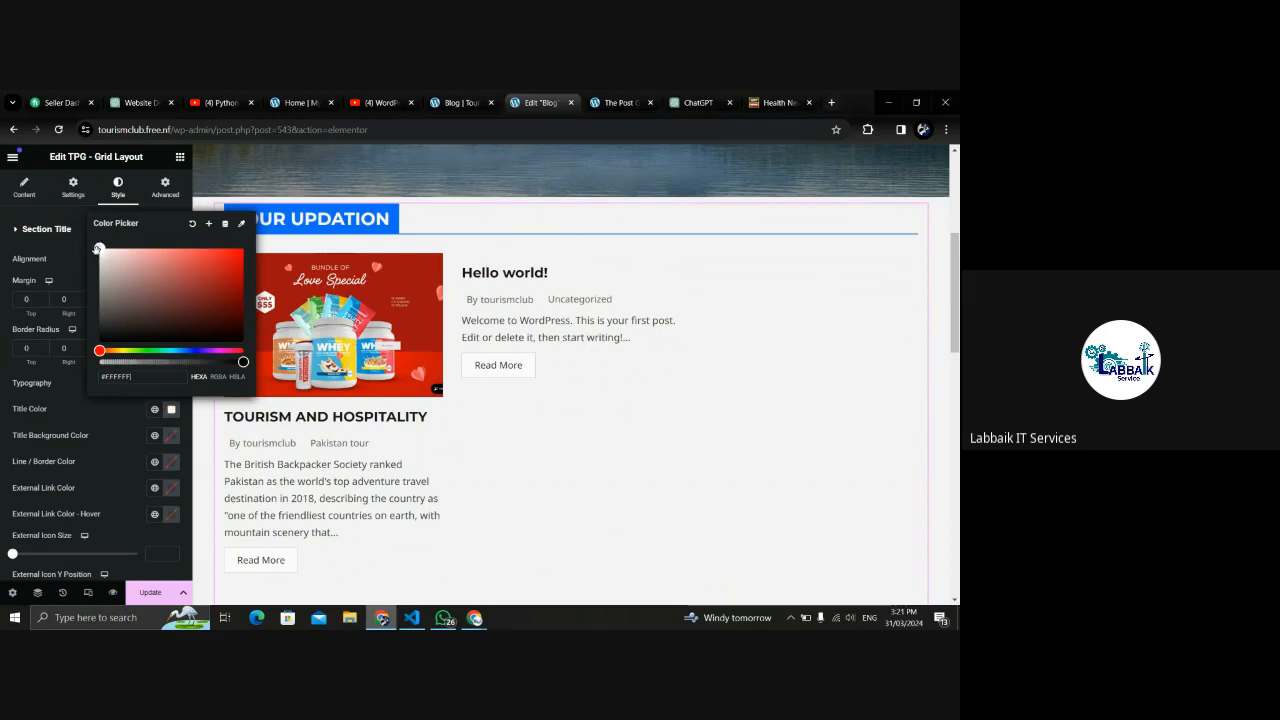
{"action": "left_click", "coordinate": [75, 300]}
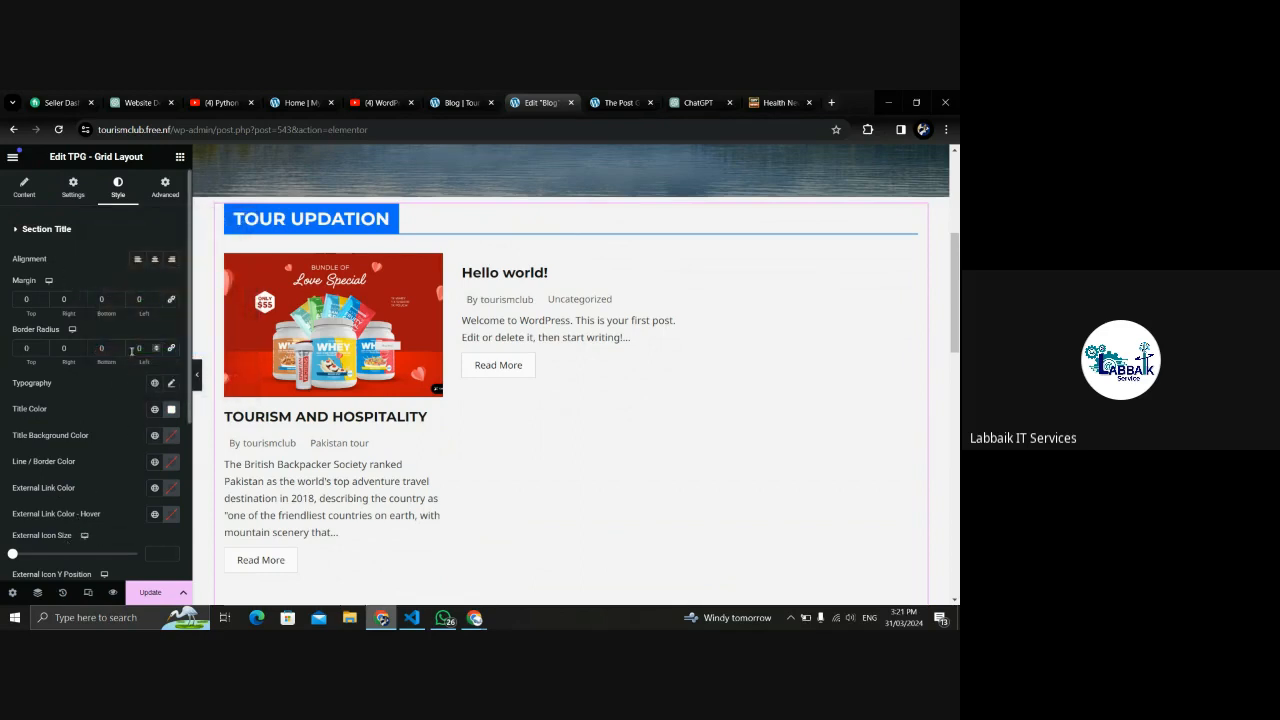
{"action": "left_click", "coordinate": [169, 436]}
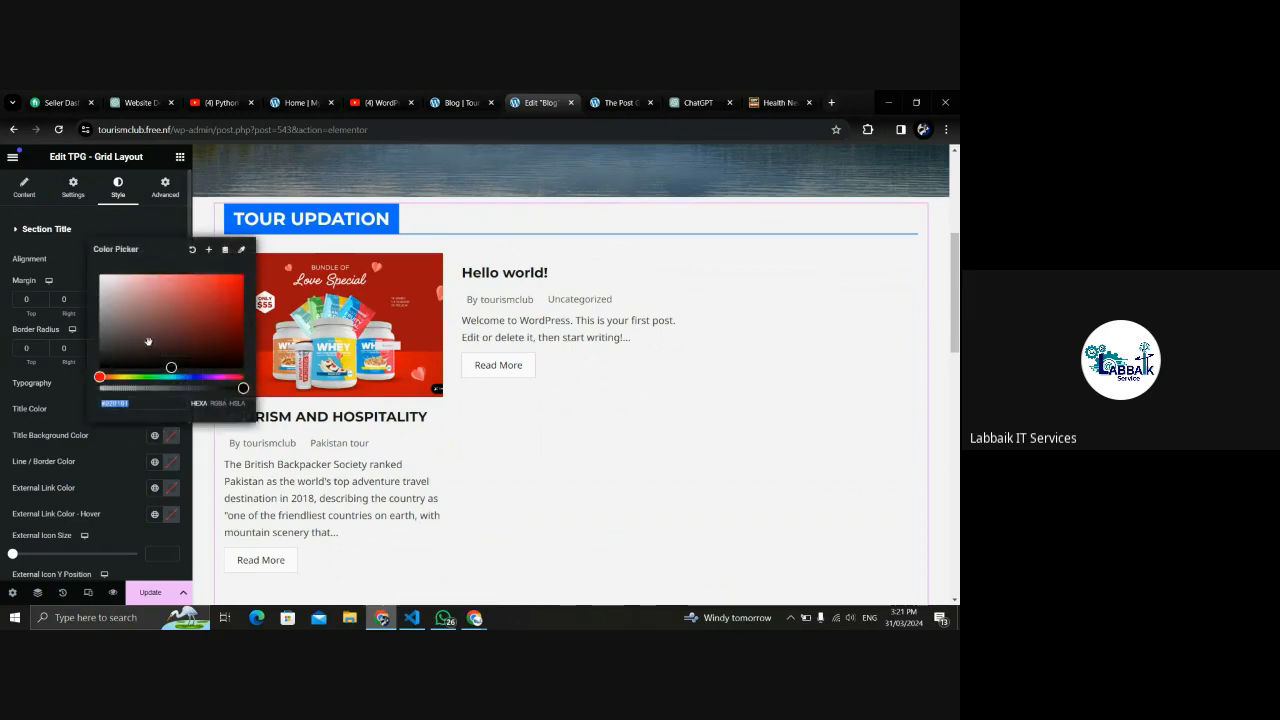
{"action": "left_click_drag", "start_coordinate": [171, 367], "coordinate": [227, 263]}
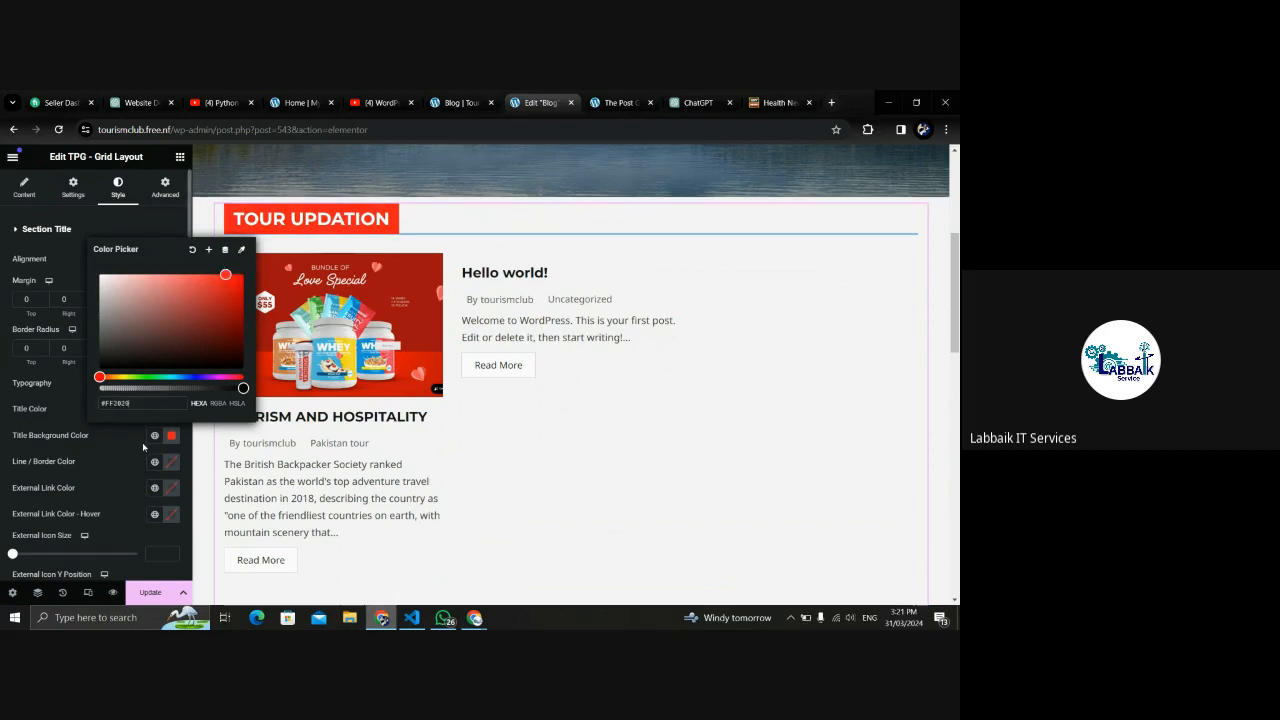
{"action": "left_click", "coordinate": [124, 457]}
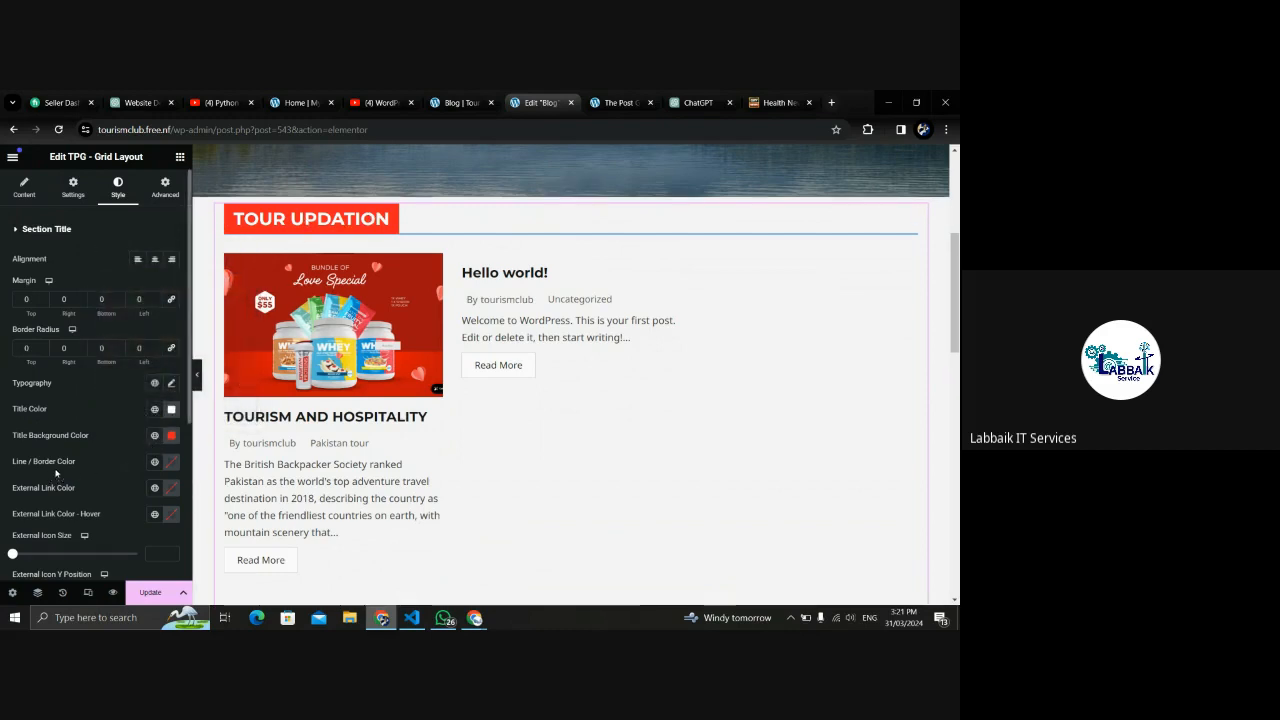
Set the section title's line/border color to bright red.
{"action": "left_click", "coordinate": [171, 464]}
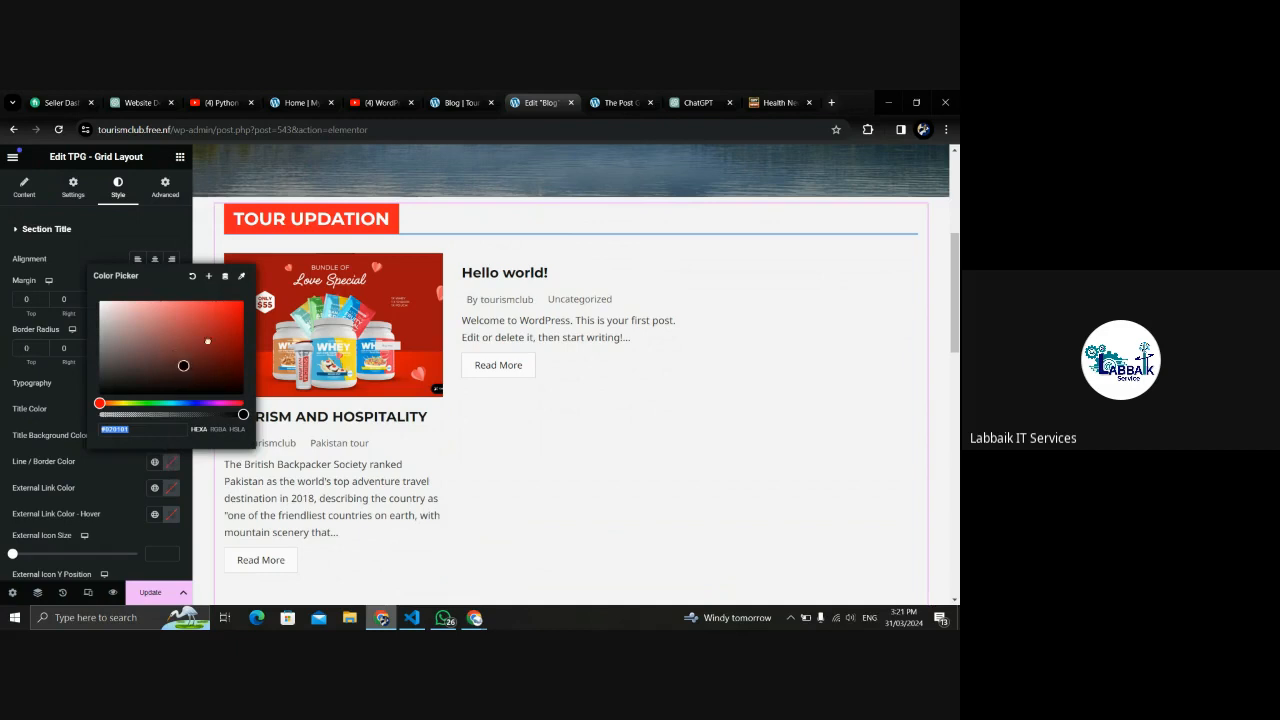
{"action": "left_click_drag", "start_coordinate": [207, 341], "coordinate": [229, 315]}
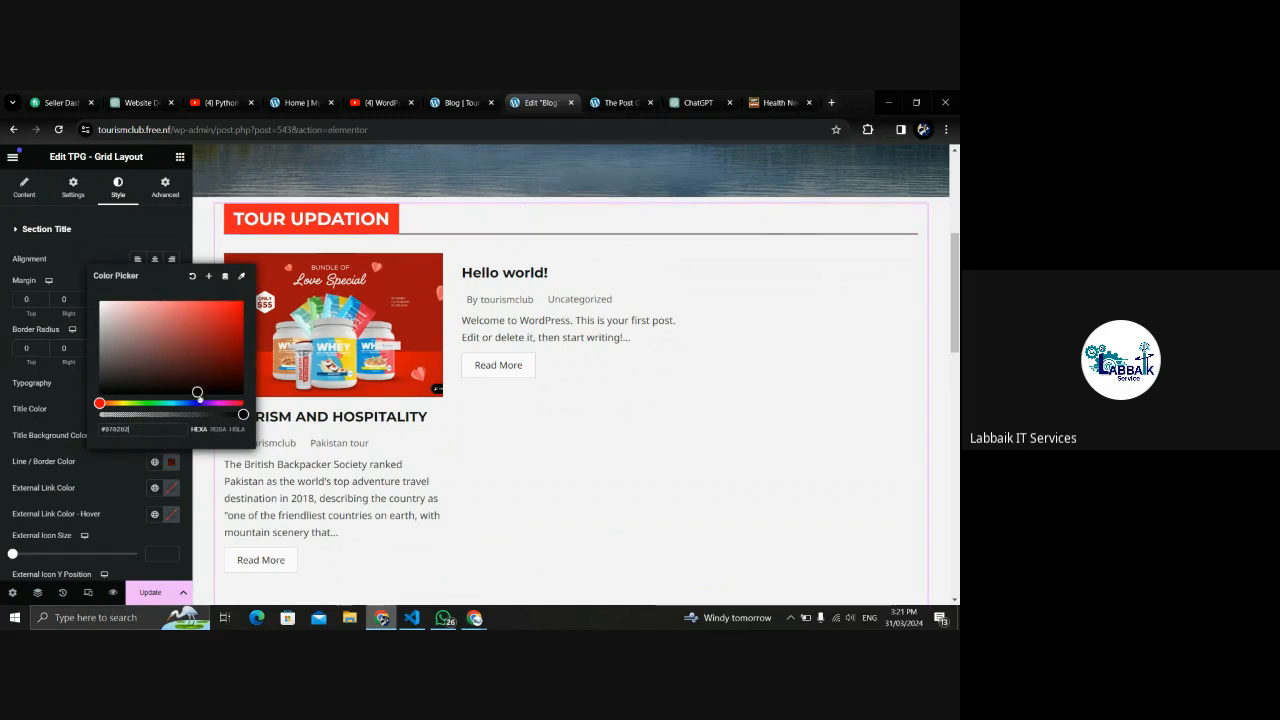
{"action": "left_click", "coordinate": [242, 325]}
{"action": "left_click_drag", "start_coordinate": [231, 321], "coordinate": [237, 301]}
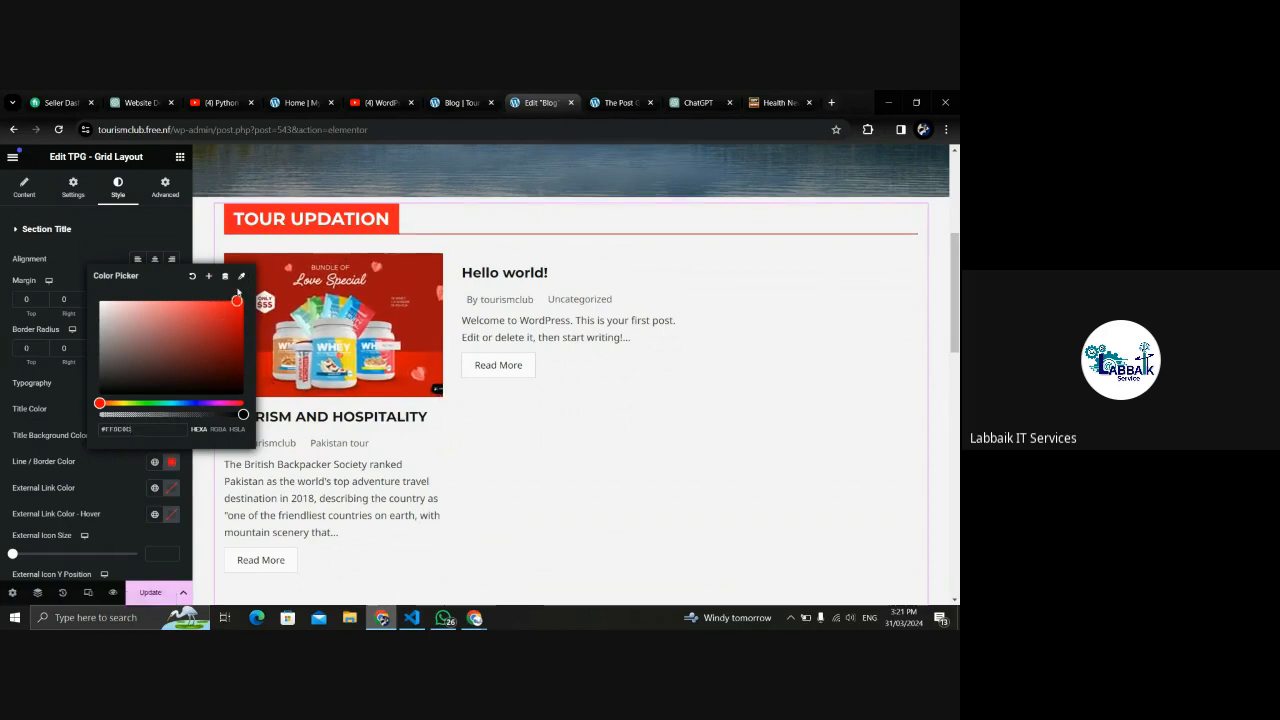
{"action": "left_click", "coordinate": [791, 363]}
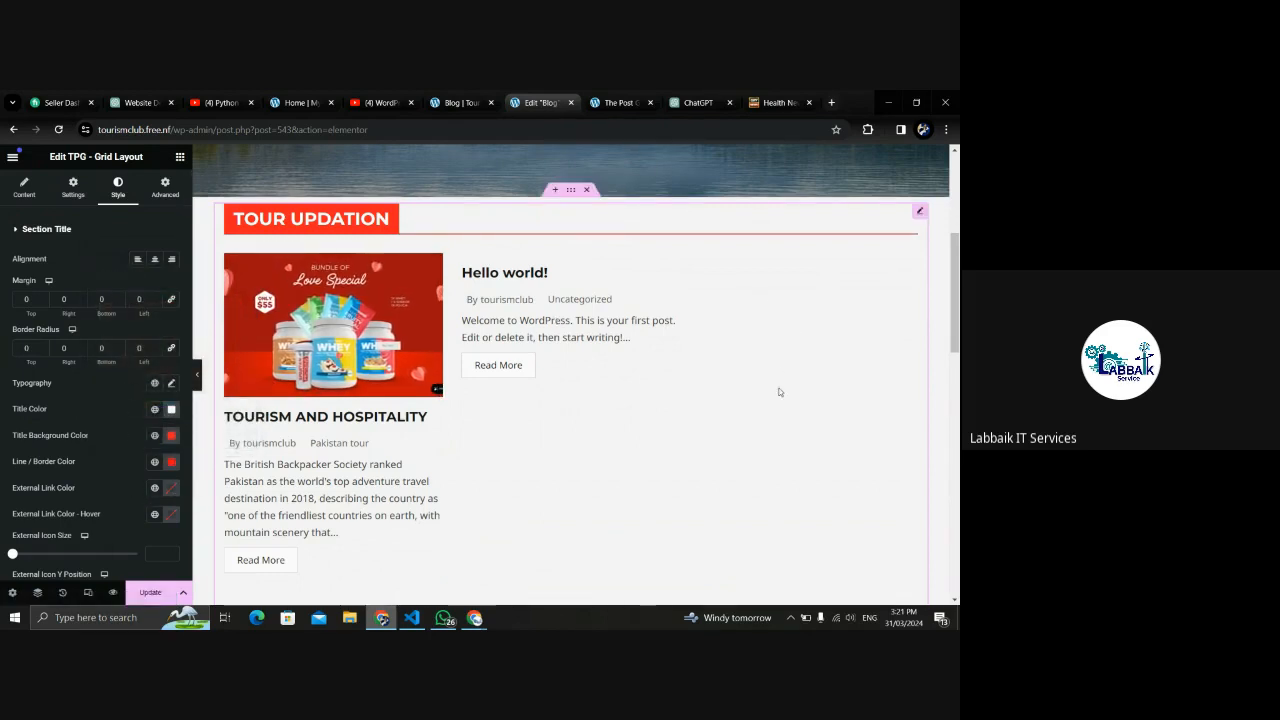
Add a two-column container between the post grid and the North Area of Pakistan section, widening its first column to about two thirds.
{"action": "left_click_drag", "start_coordinate": [957, 283], "coordinate": [958, 316]}
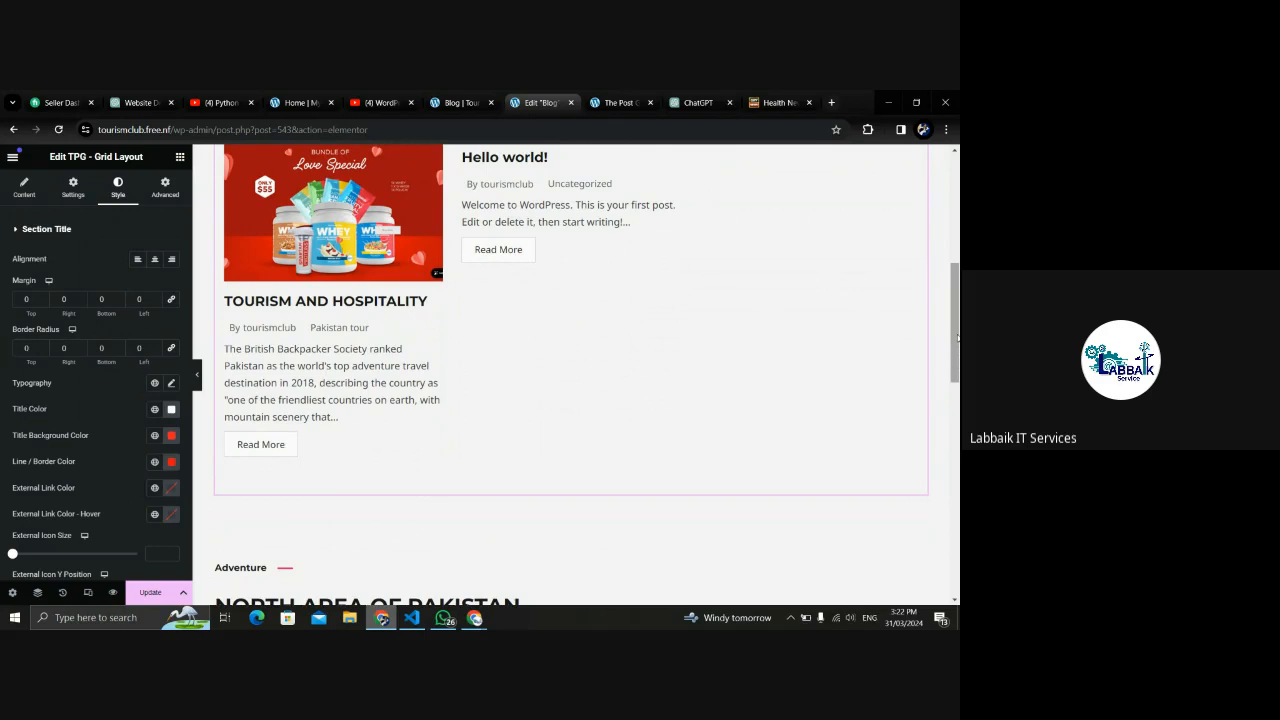
{"action": "left_click_drag", "start_coordinate": [958, 362], "coordinate": [958, 393]}
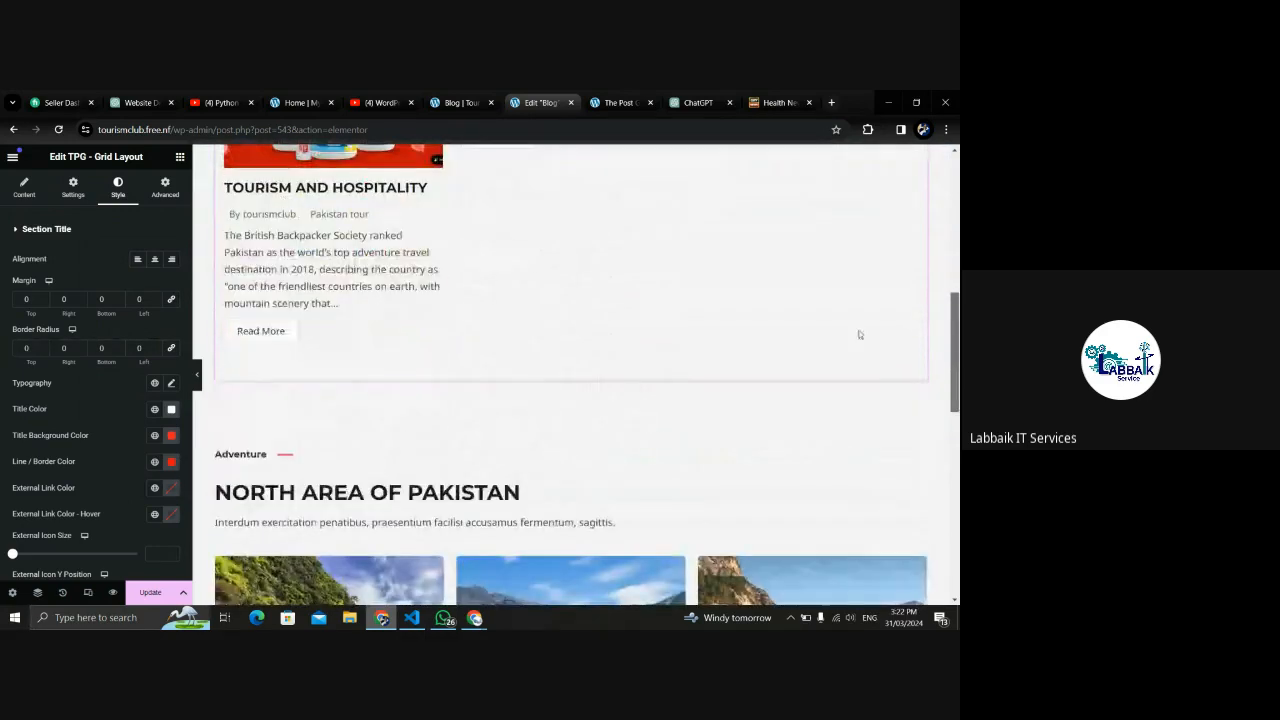
{"action": "left_click", "coordinate": [179, 159]}
{"action": "left_click_drag", "start_coordinate": [956, 364], "coordinate": [955, 318]}
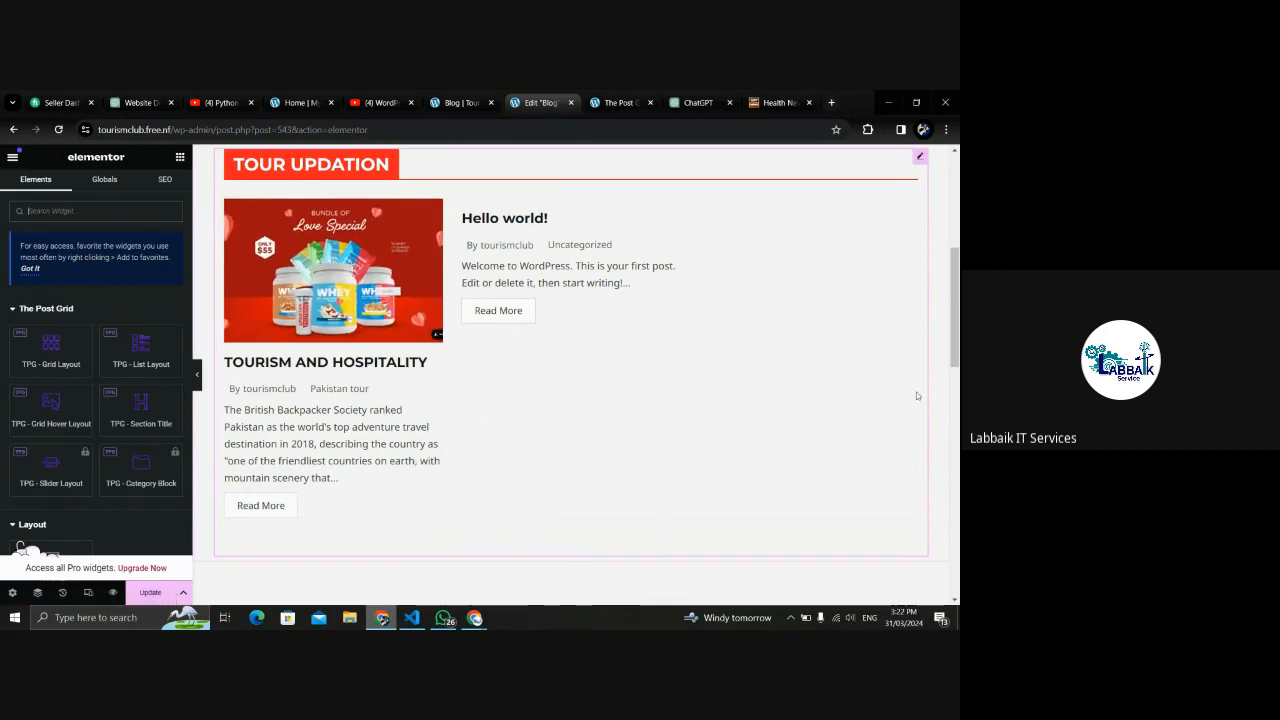
{"action": "left_click_drag", "start_coordinate": [955, 324], "coordinate": [955, 425]}
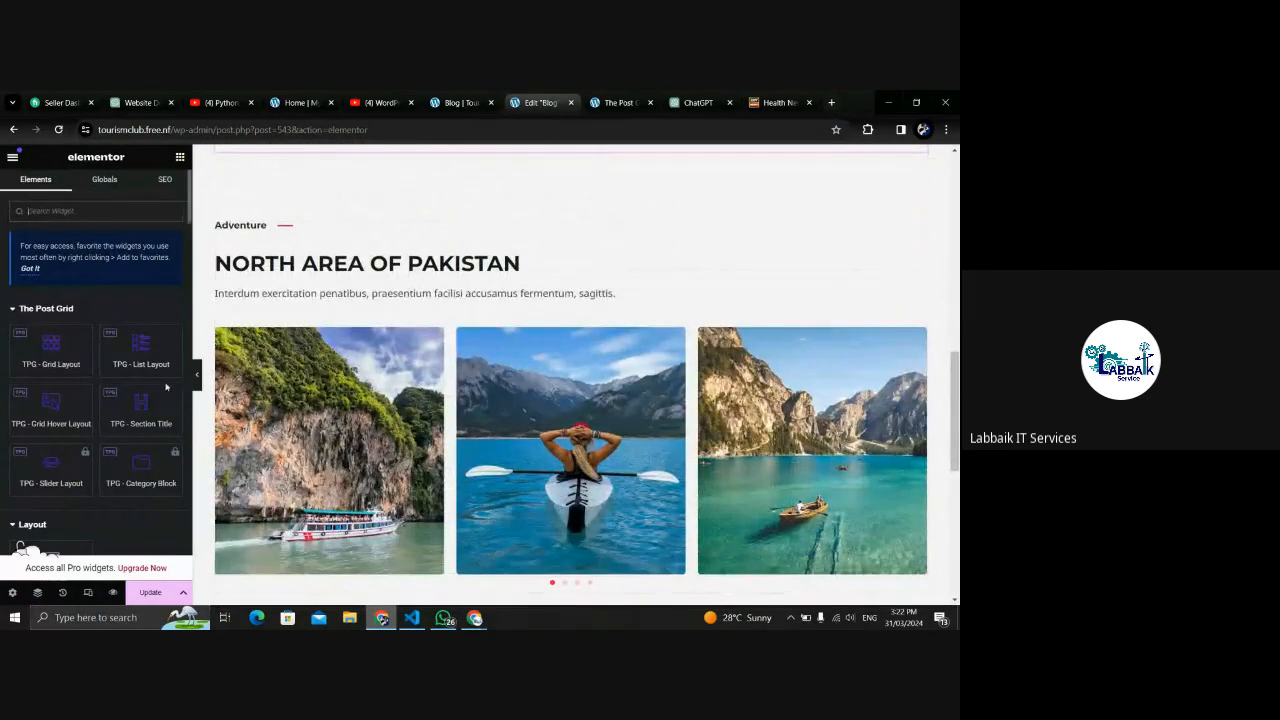
{"action": "left_click_drag", "start_coordinate": [139, 349], "coordinate": [217, 224]}
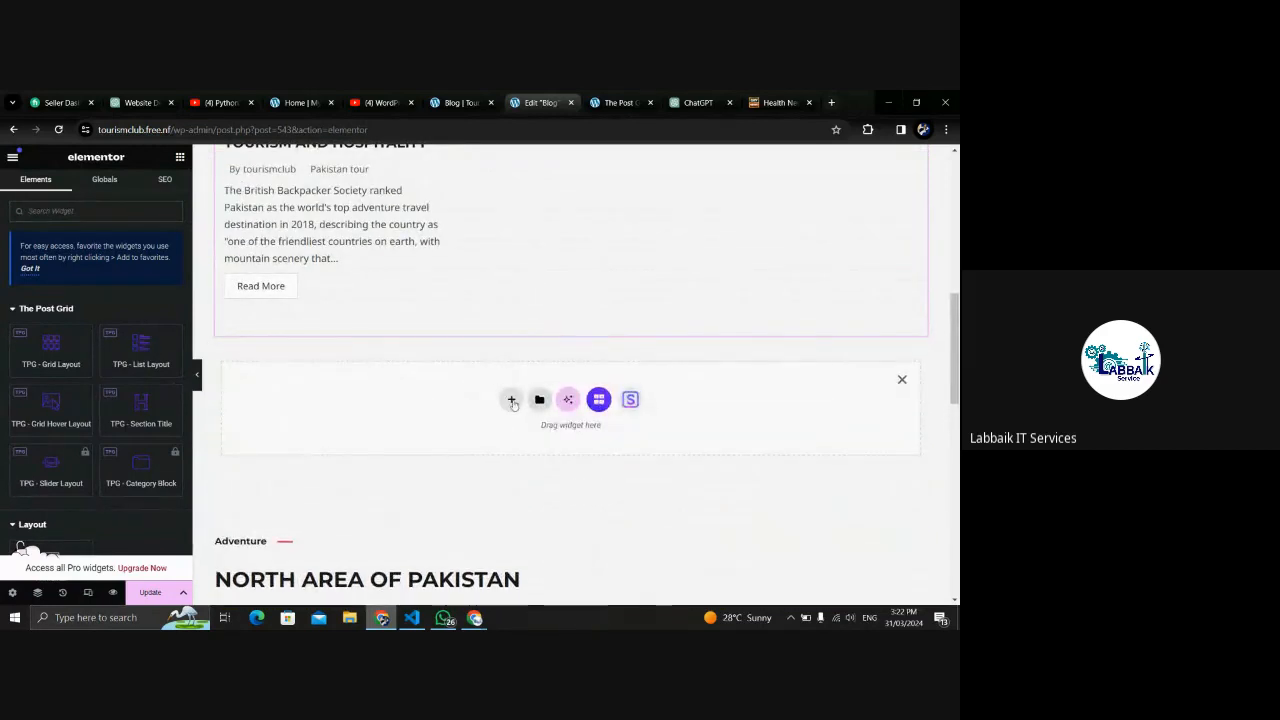
{"action": "left_click", "coordinate": [511, 400]}
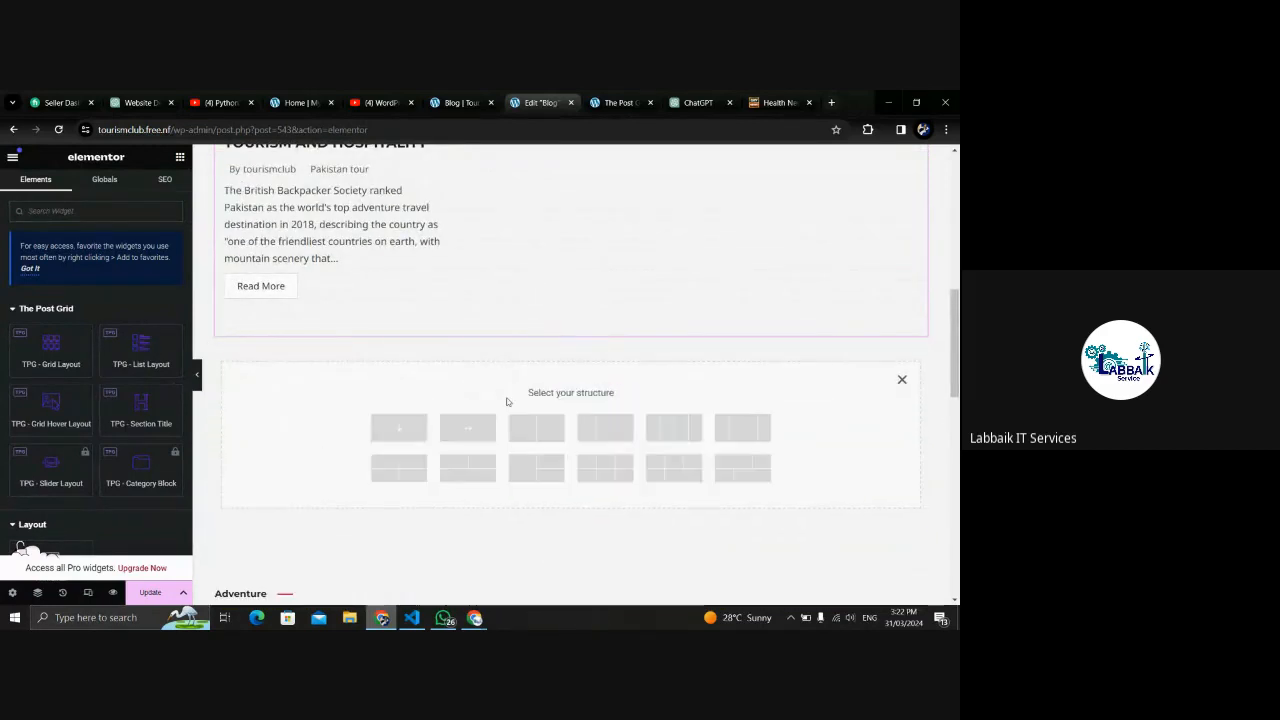
{"action": "left_click", "coordinate": [615, 432]}
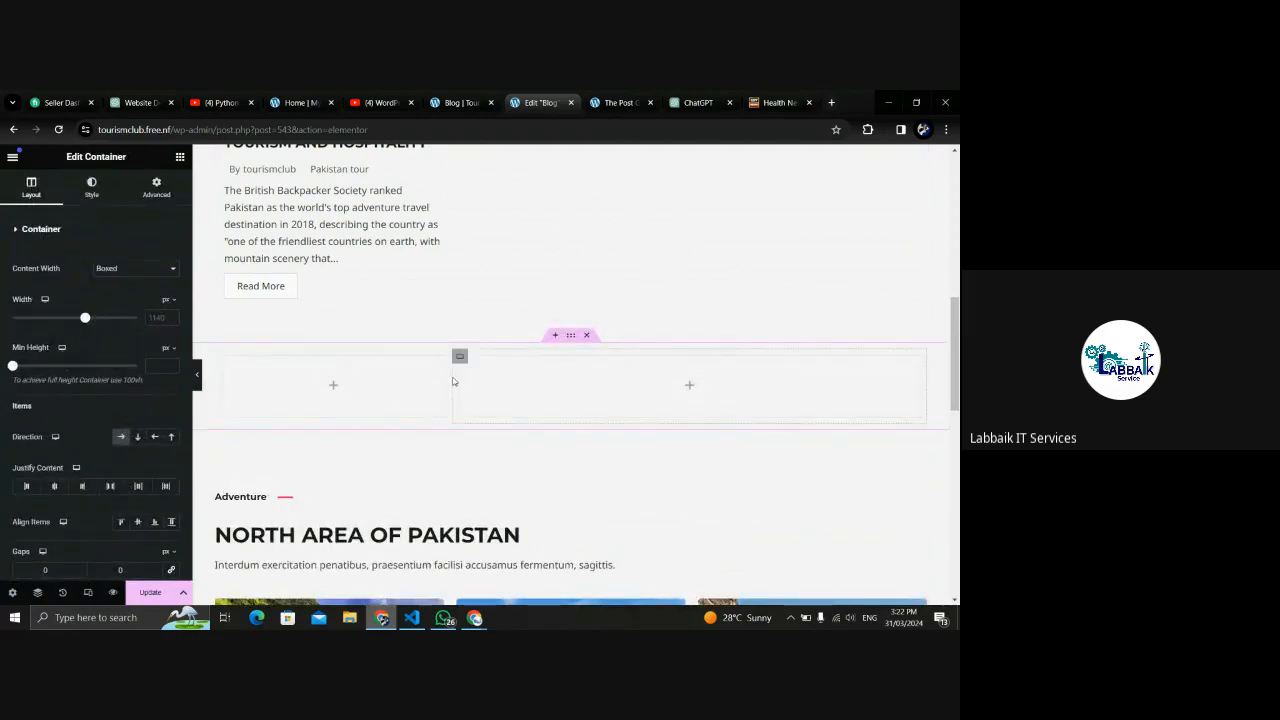
{"action": "left_click_drag", "start_coordinate": [451, 375], "coordinate": [671, 375]}
Place a TPG - List Layout widget in the wide first column of the new container.
{"action": "left_click", "coordinate": [180, 157]}
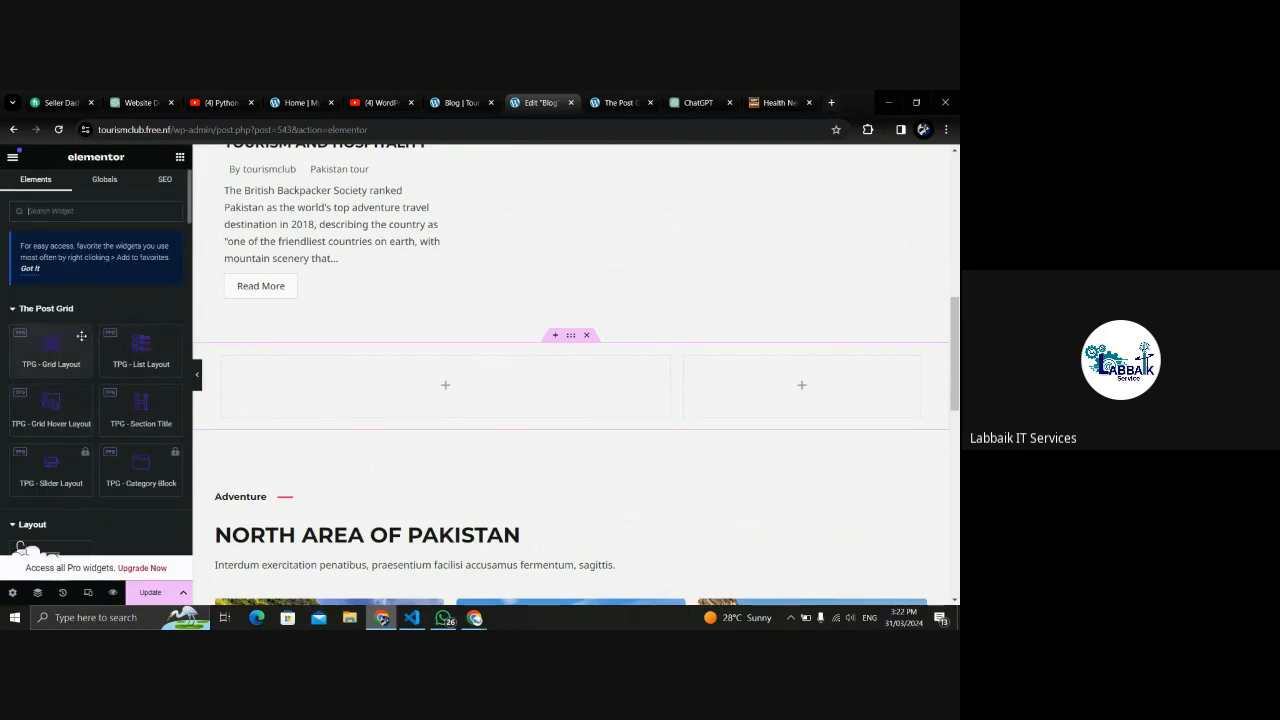
{"action": "left_click_drag", "start_coordinate": [140, 345], "coordinate": [314, 368]}
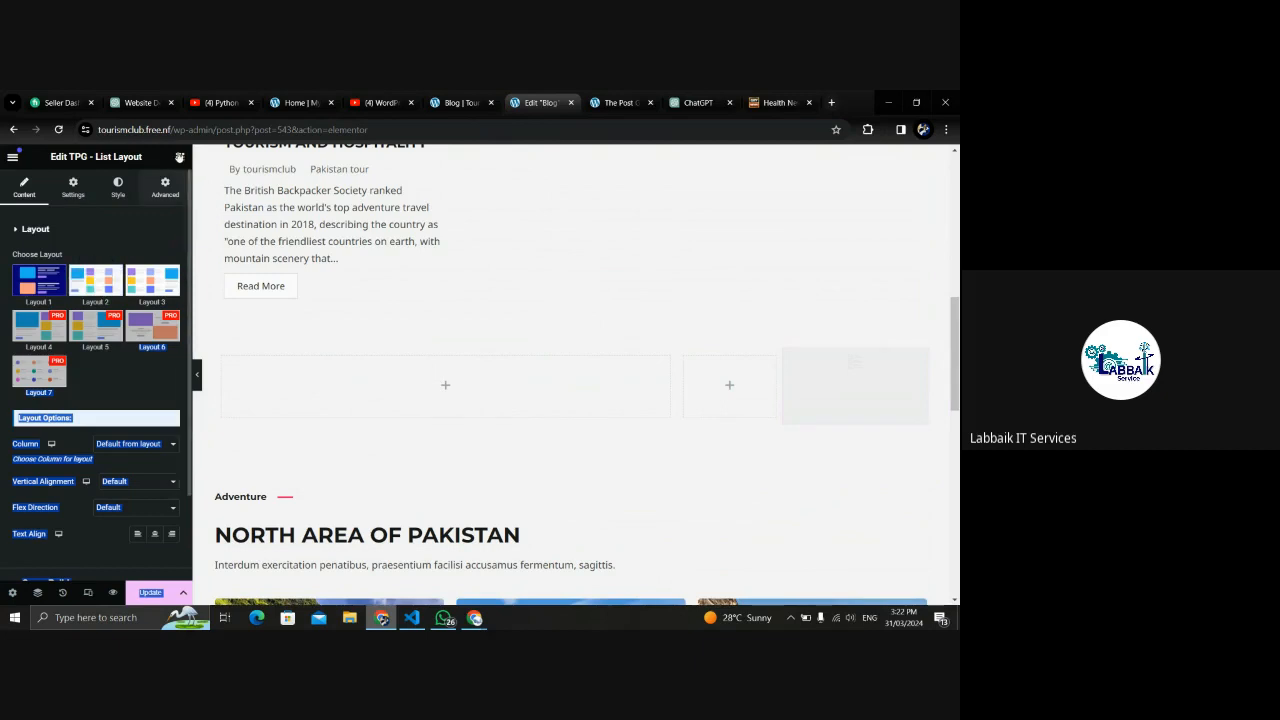
{"action": "left_click", "coordinate": [180, 157]}
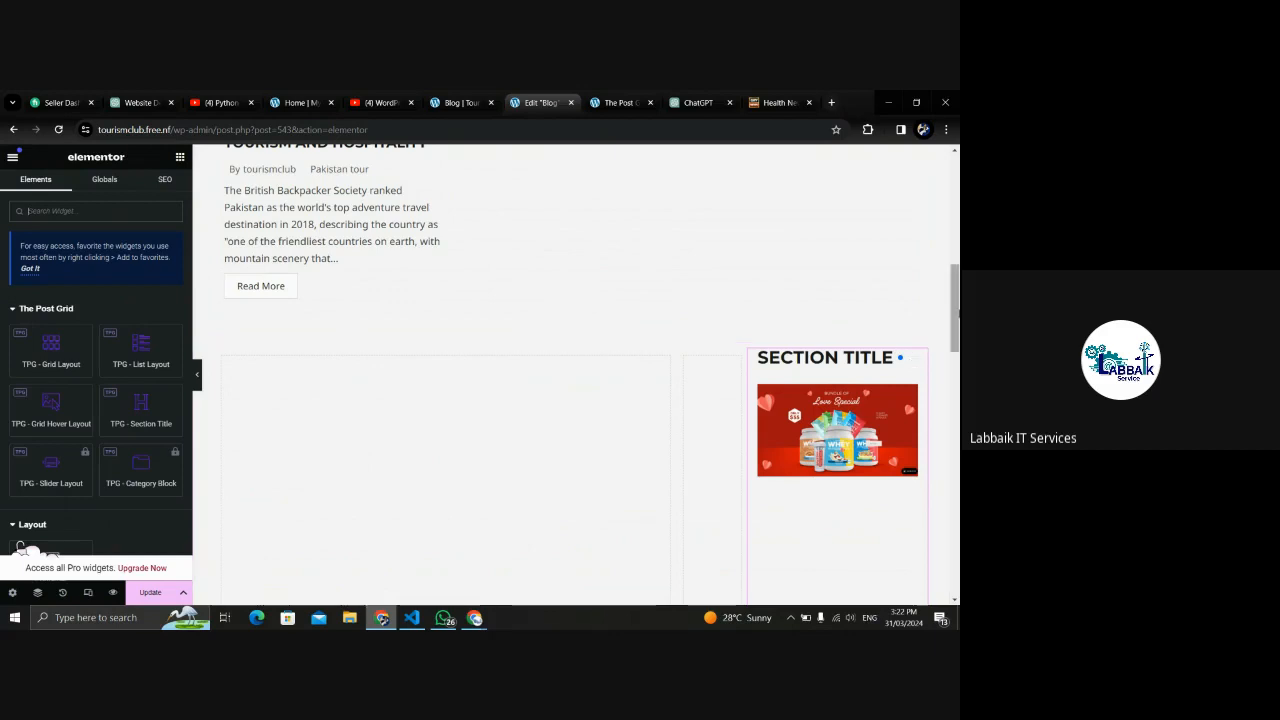
{"action": "scroll", "coordinate": [955, 323], "scroll_direction": "down", "scroll_amount": 2}
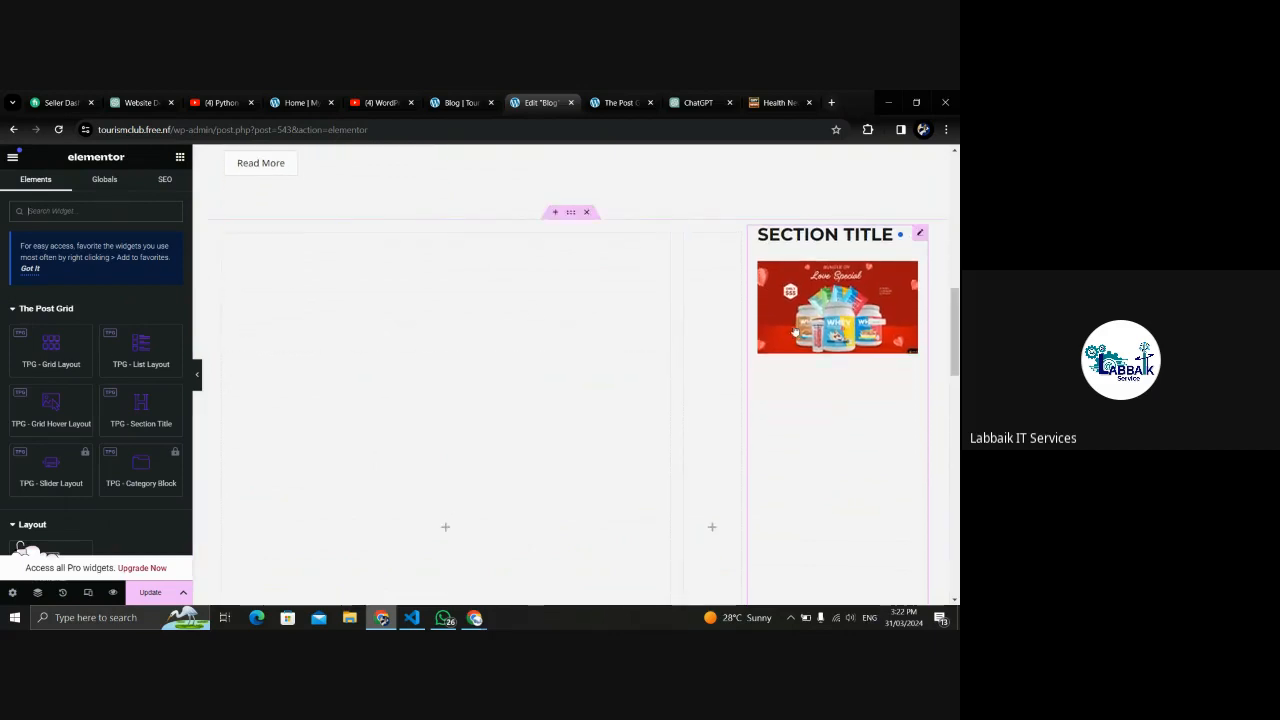
{"action": "left_click_drag", "start_coordinate": [917, 234], "coordinate": [521, 244]}
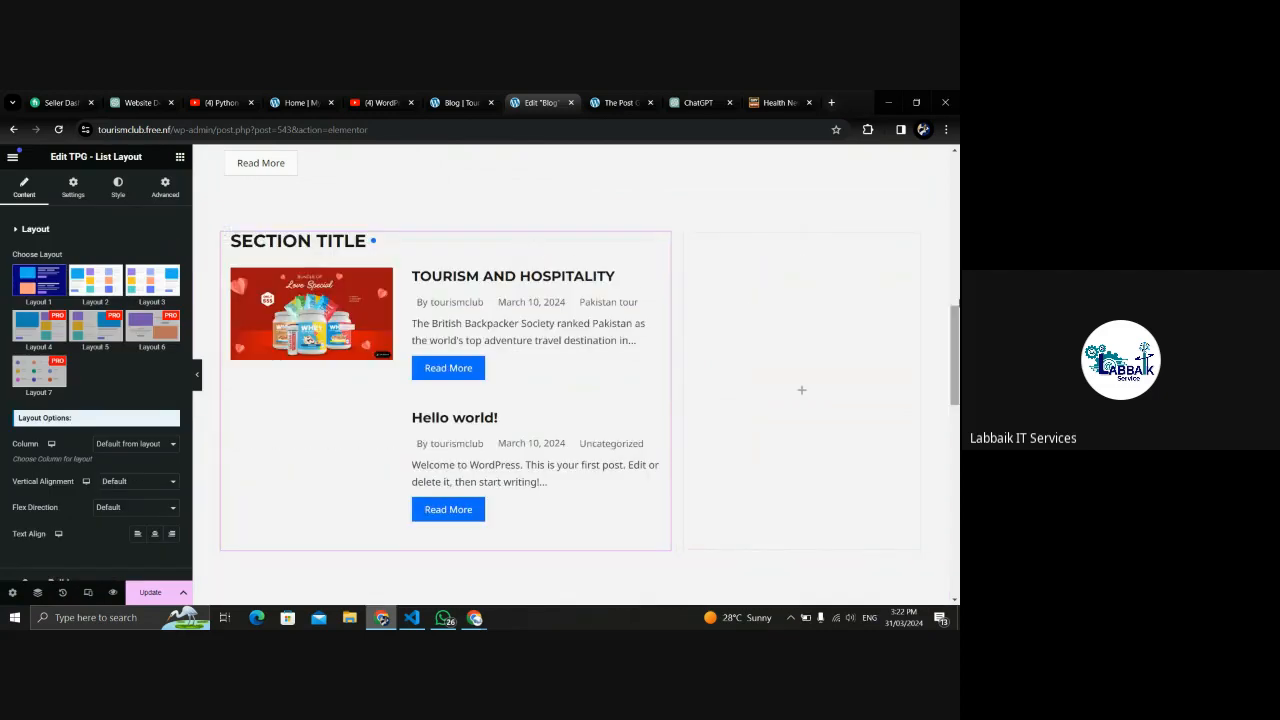
{"action": "mouse_move", "coordinate": [957, 350]}
{"action": "left_mouse_down"}
{"action": "mouse_move", "coordinate": [957, 371]}
{"action": "mouse_move", "coordinate": [955, 355]}
{"action": "left_mouse_up"}
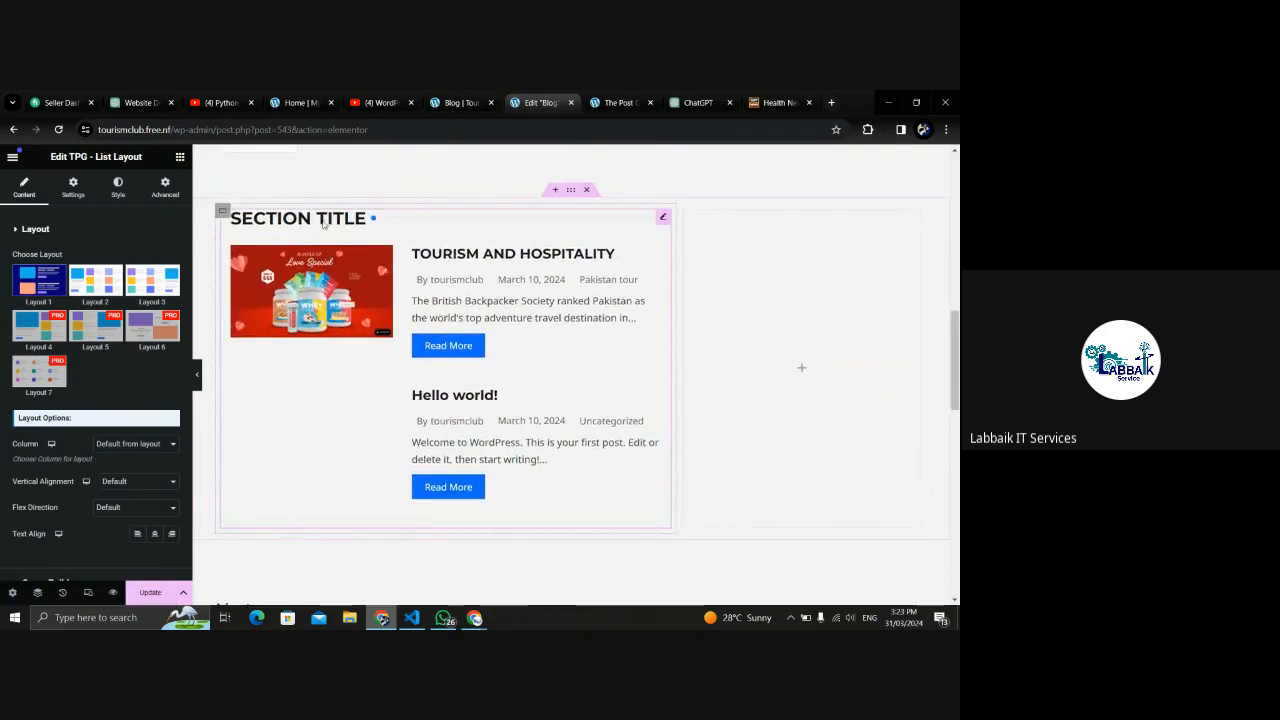
{"action": "left_click", "coordinate": [34, 229]}
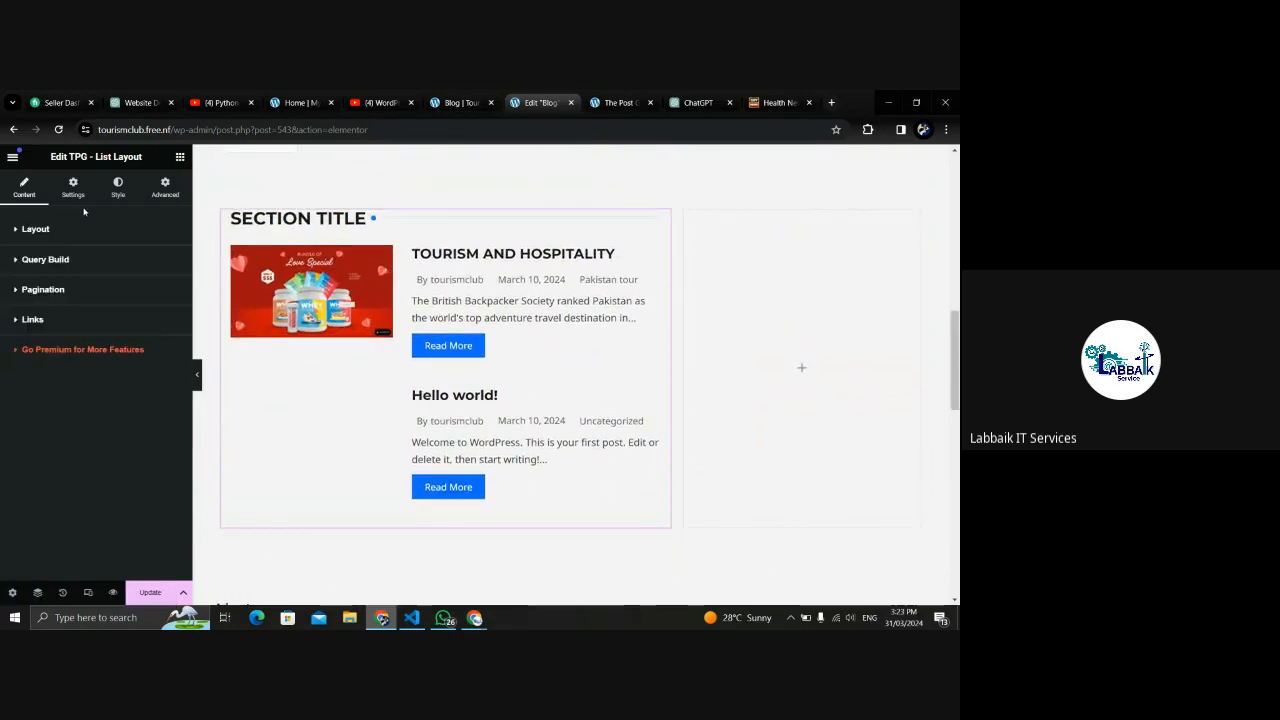
Try Layout 2 and Layout 3 on the post list and return it to Layout 1.
{"action": "left_click", "coordinate": [73, 198]}
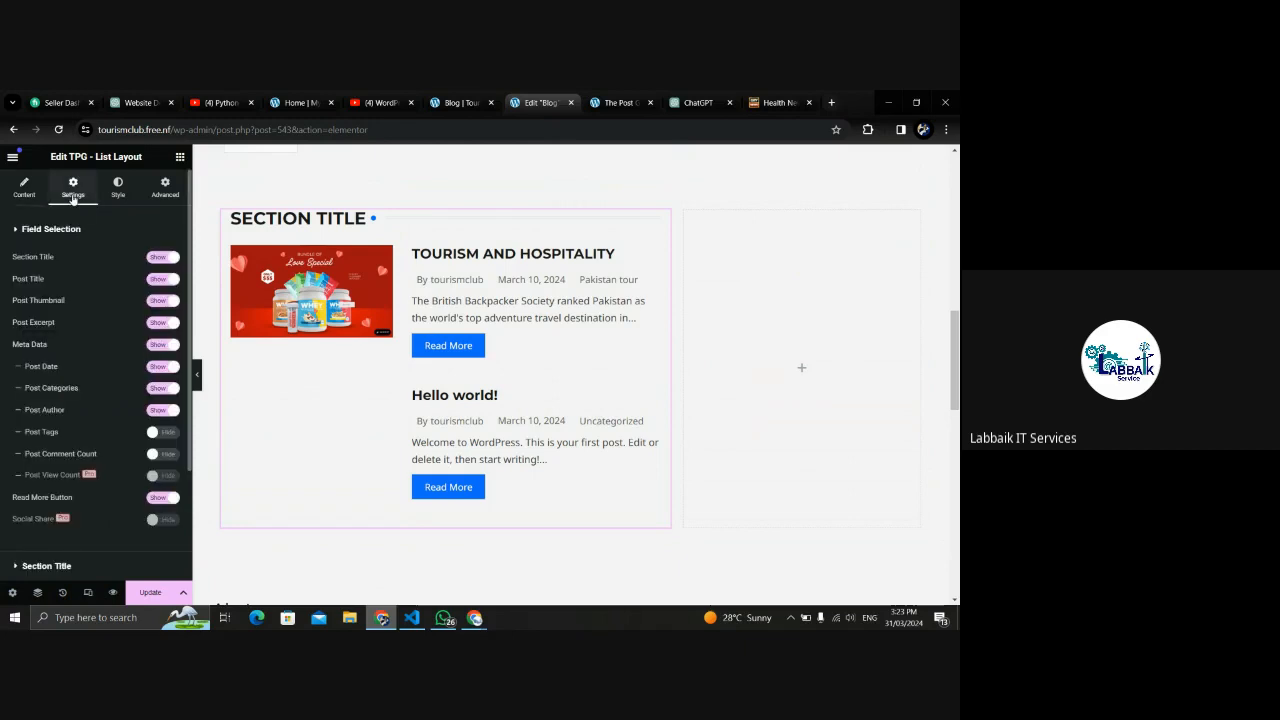
{"action": "left_click", "coordinate": [24, 188]}
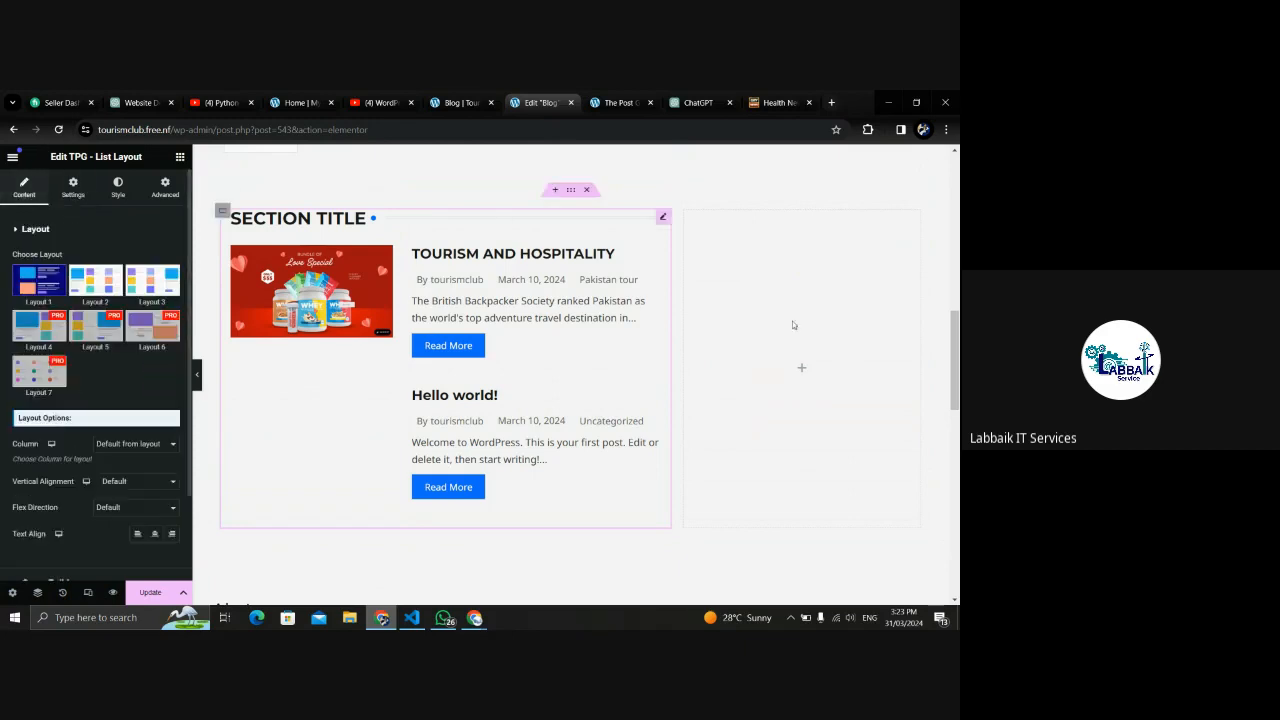
{"action": "scroll", "coordinate": [800, 366], "scroll_direction": "up", "scroll_amount": 5}
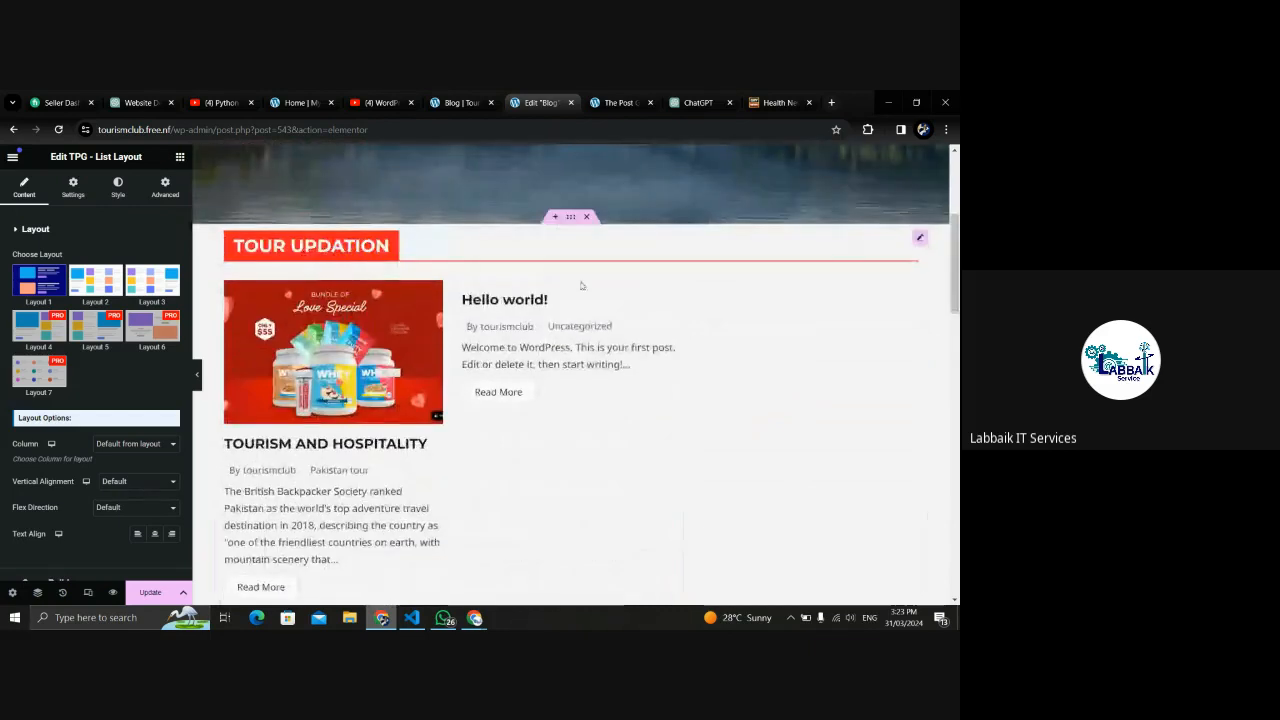
{"action": "scroll", "coordinate": [790, 342], "scroll_direction": "down", "scroll_amount": 5}
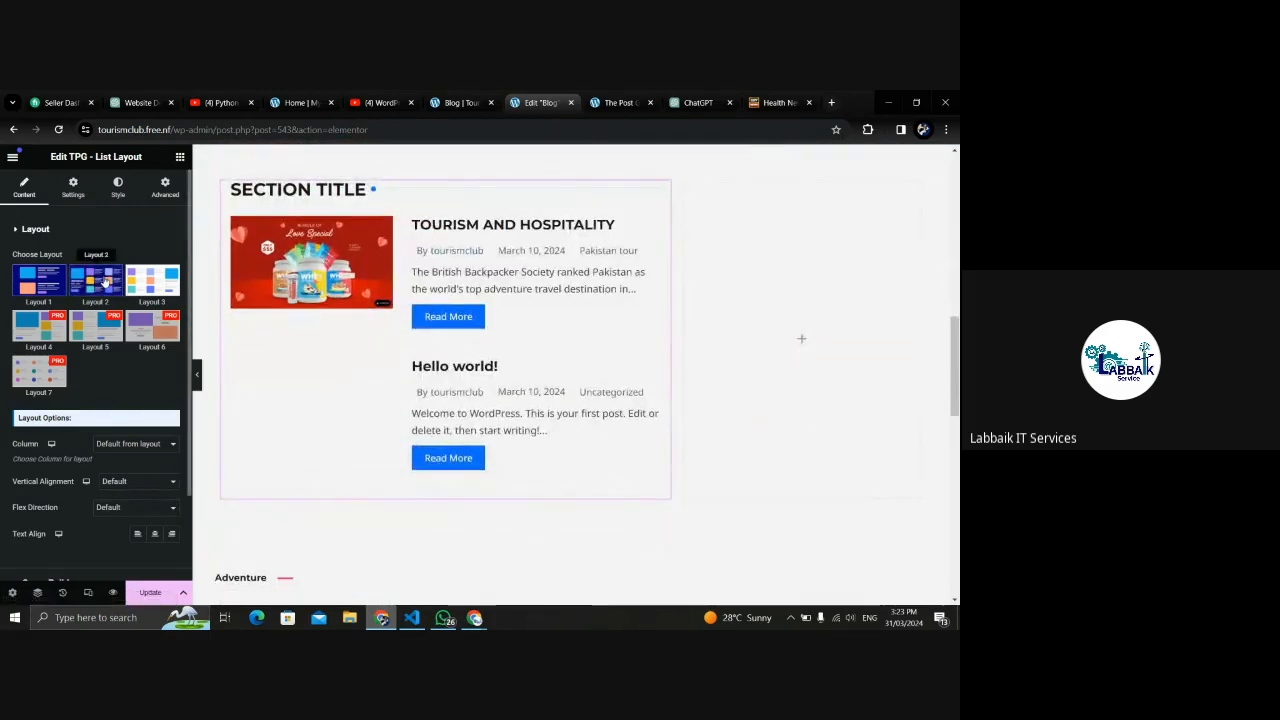
{"action": "left_click", "coordinate": [112, 284]}
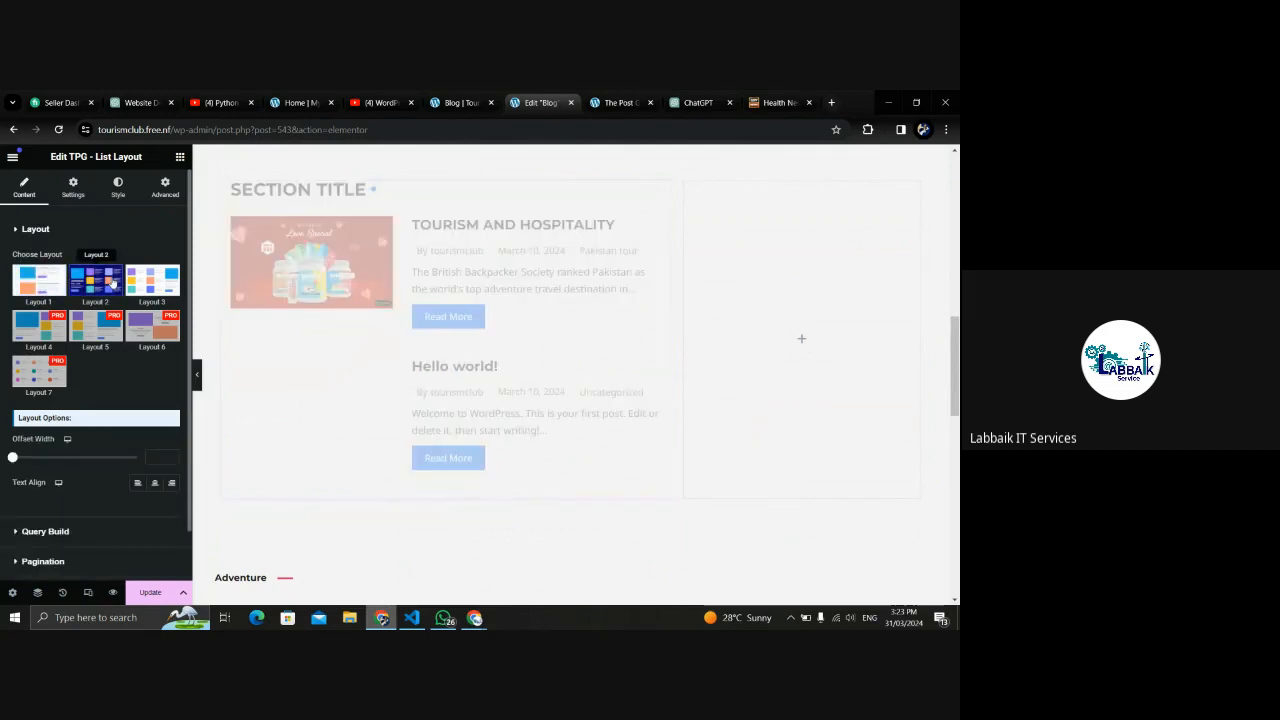
{"action": "left_click", "coordinate": [145, 285]}
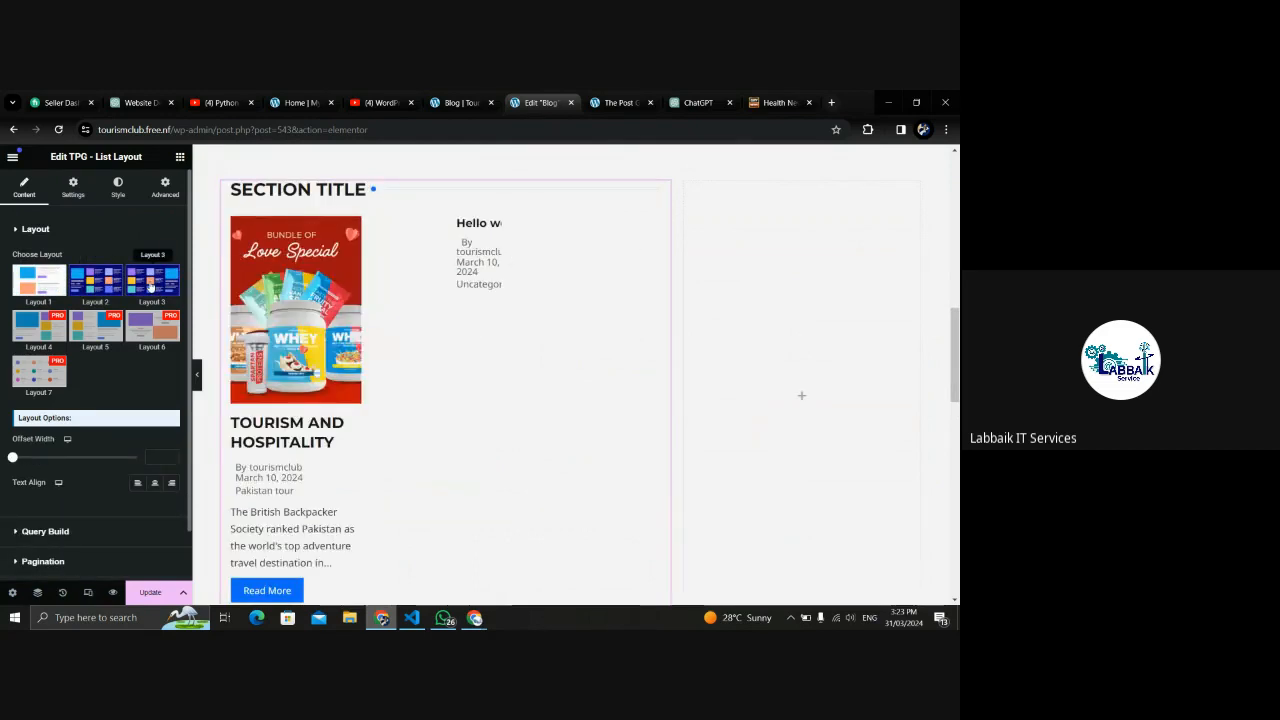
{"action": "left_click", "coordinate": [150, 287]}
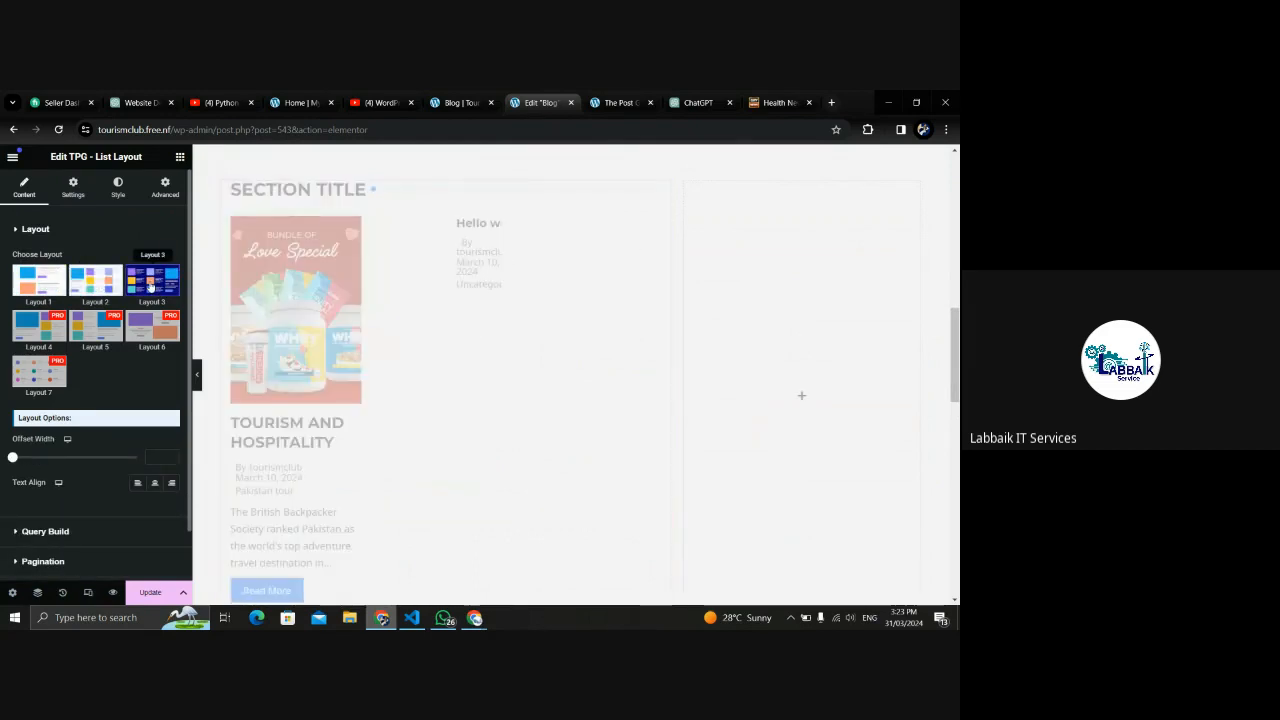
{"action": "left_click", "coordinate": [38, 283]}
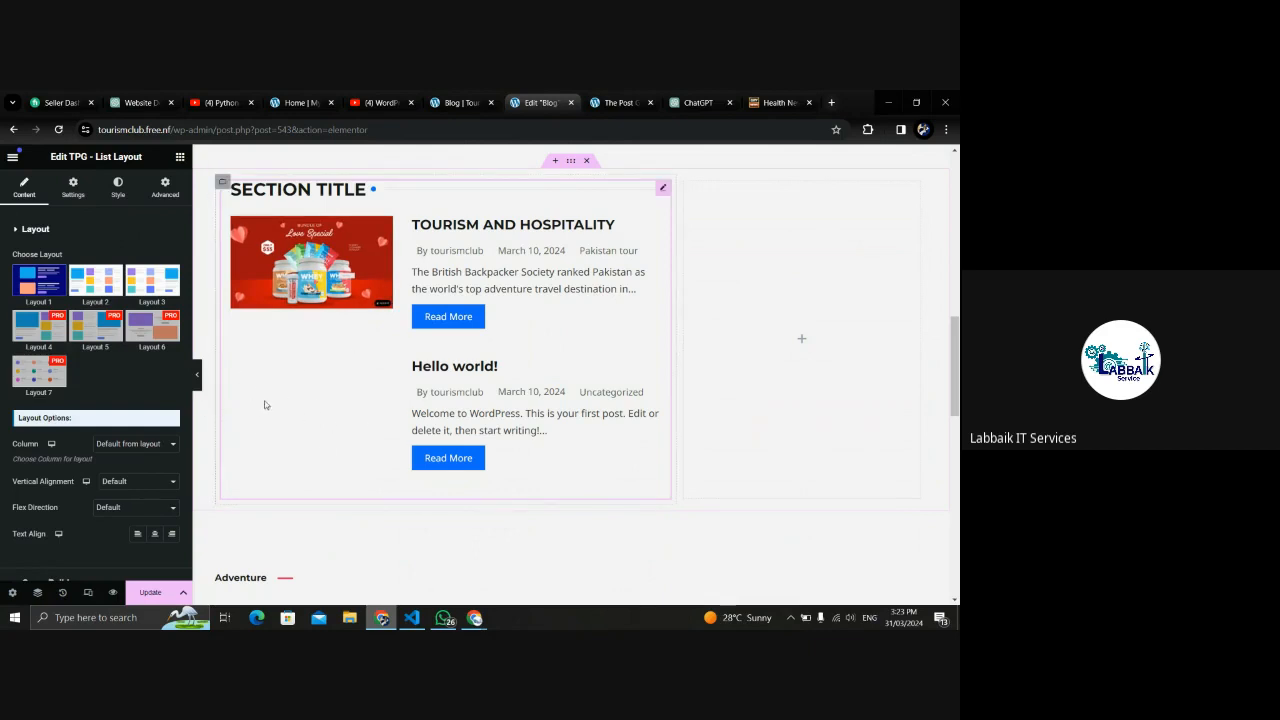
Try a second TPG - List Layout widget in the container's narrow second column and delete it again.
{"action": "scroll", "coordinate": [265, 404], "scroll_direction": "down", "scroll_amount": 4}
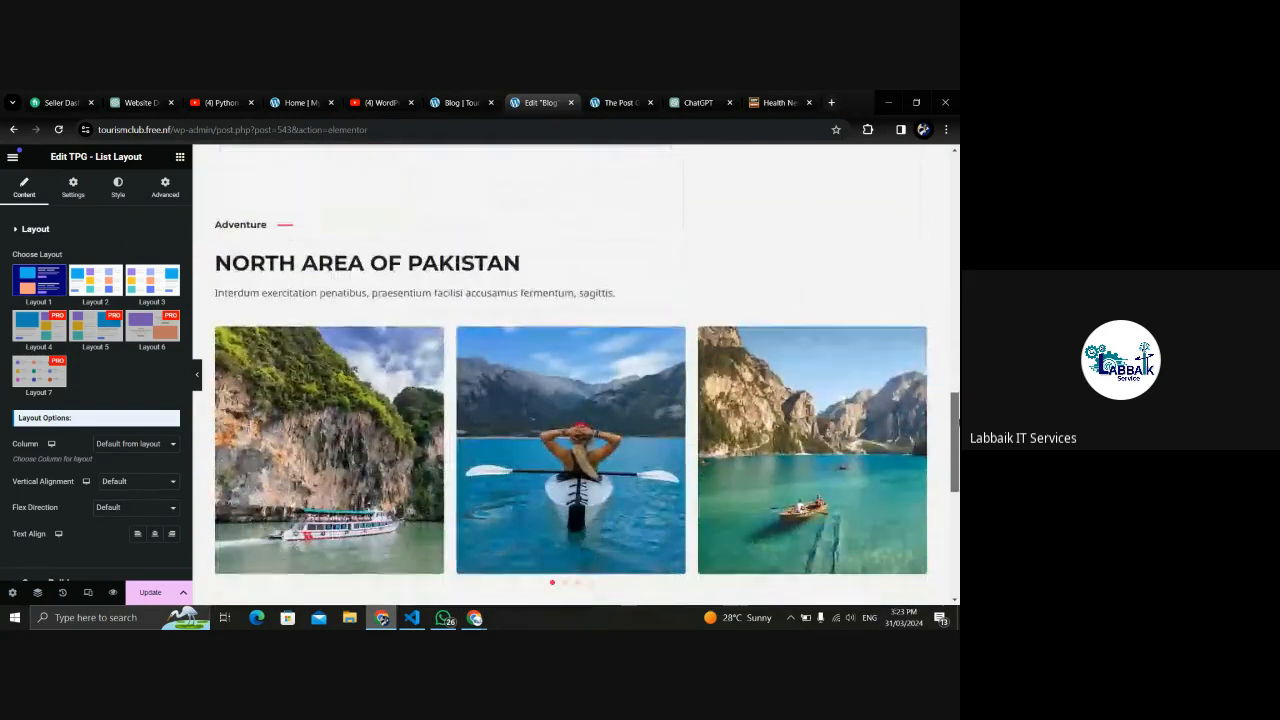
{"action": "scroll", "coordinate": [767, 411], "scroll_direction": "up", "scroll_amount": 5}
{"action": "left_click", "coordinate": [179, 157]}
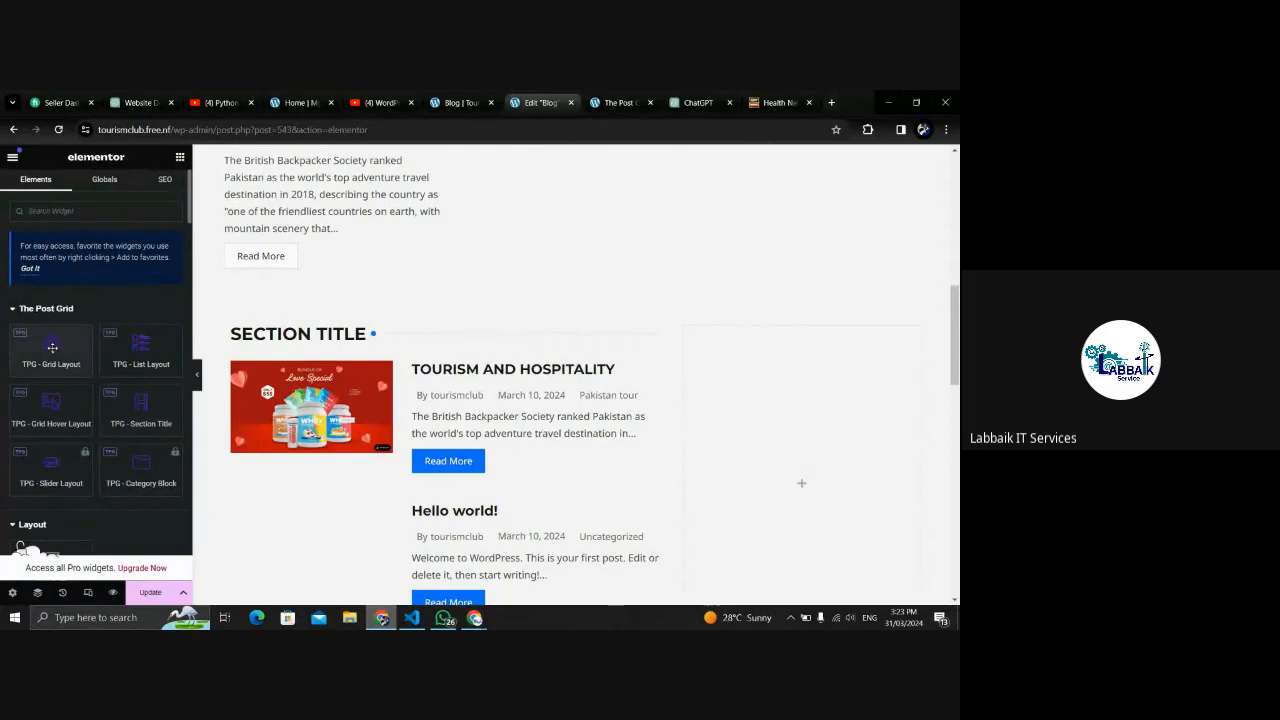
{"action": "left_click_drag", "start_coordinate": [125, 349], "coordinate": [735, 390]}
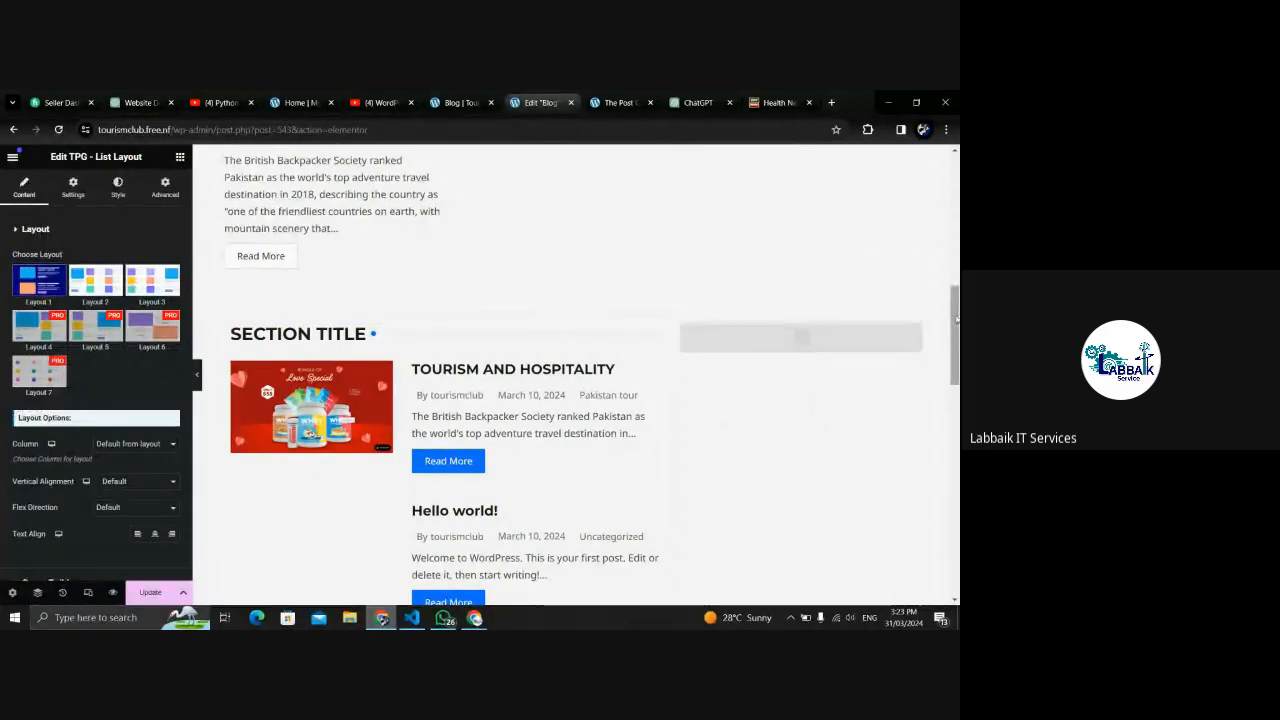
{"action": "mouse_move", "coordinate": [957, 320]}
{"action": "left_mouse_down"}
{"action": "mouse_move", "coordinate": [957, 377]}
{"action": "mouse_move", "coordinate": [957, 316]}
{"action": "left_mouse_up"}
{"action": "right_click", "coordinate": [911, 348]}
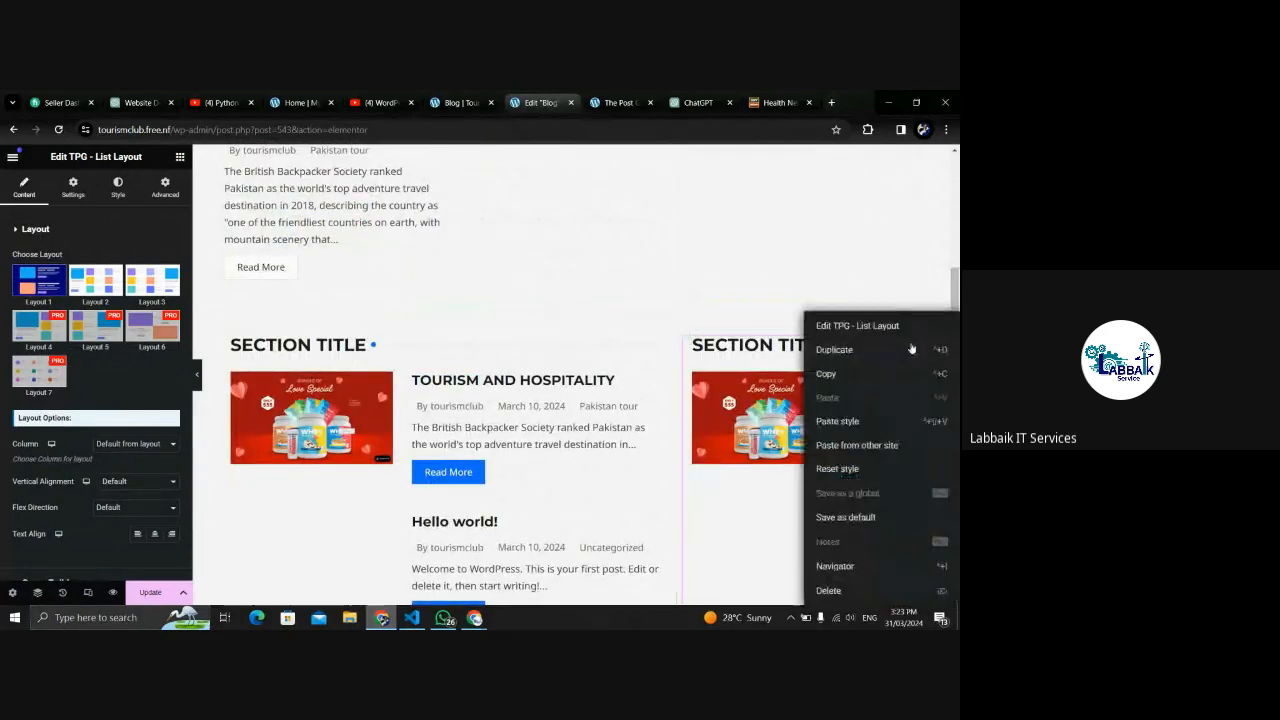
{"action": "left_click", "coordinate": [841, 591]}
Delete the container's empty second column and widen the remaining post list column to the full container width.
{"action": "right_click", "coordinate": [681, 340]}
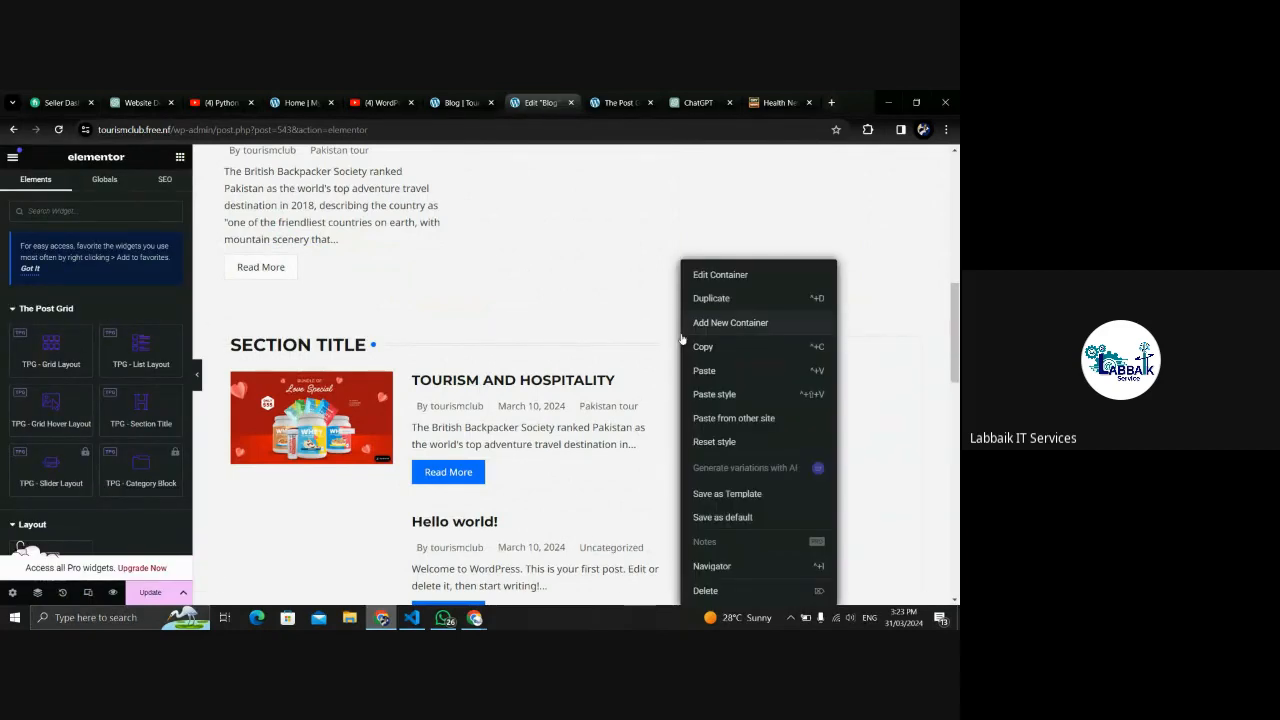
{"action": "left_click", "coordinate": [698, 591]}
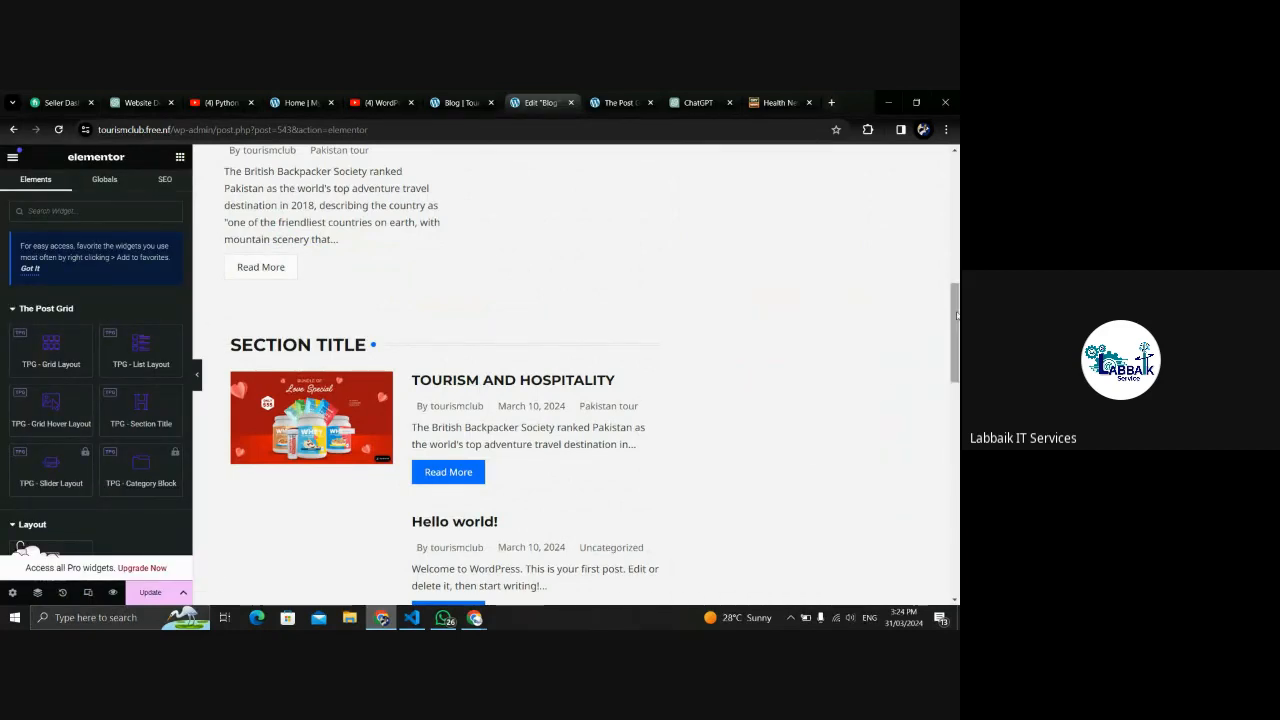
{"action": "scroll", "coordinate": [700, 293], "scroll_direction": "down", "scroll_amount": 3}
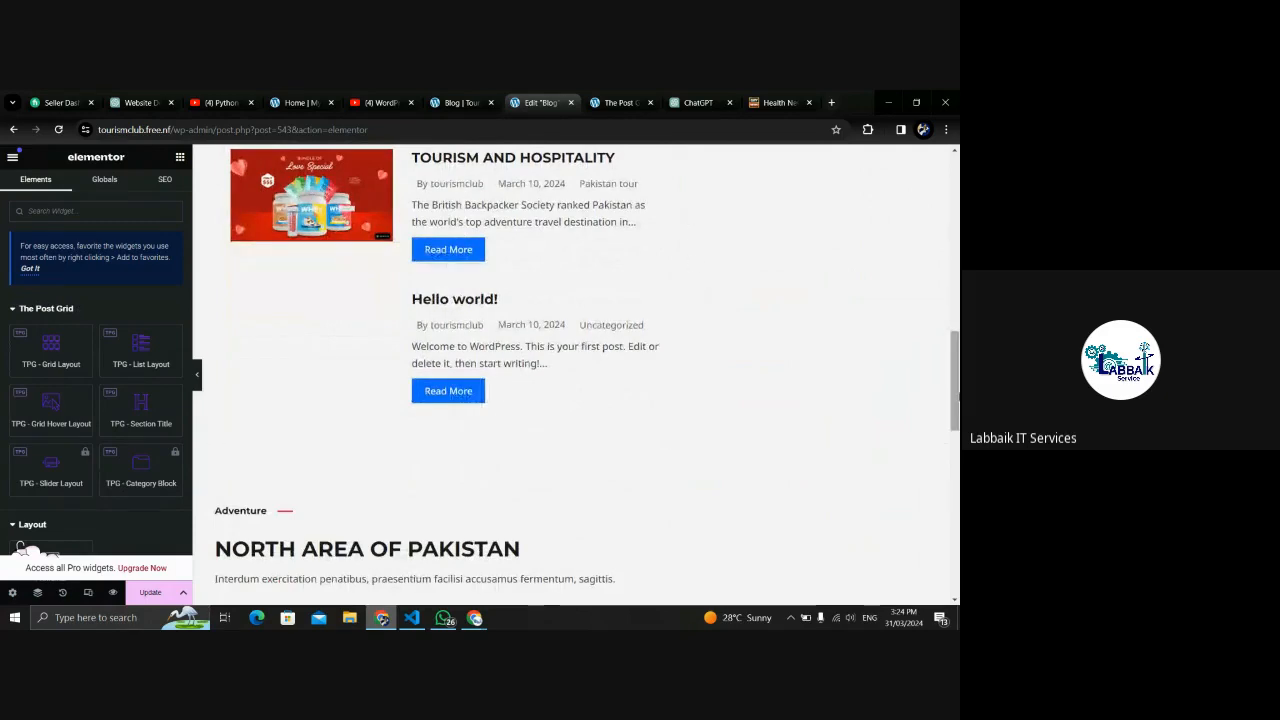
{"action": "scroll", "coordinate": [695, 300], "scroll_direction": "up", "scroll_amount": 2}
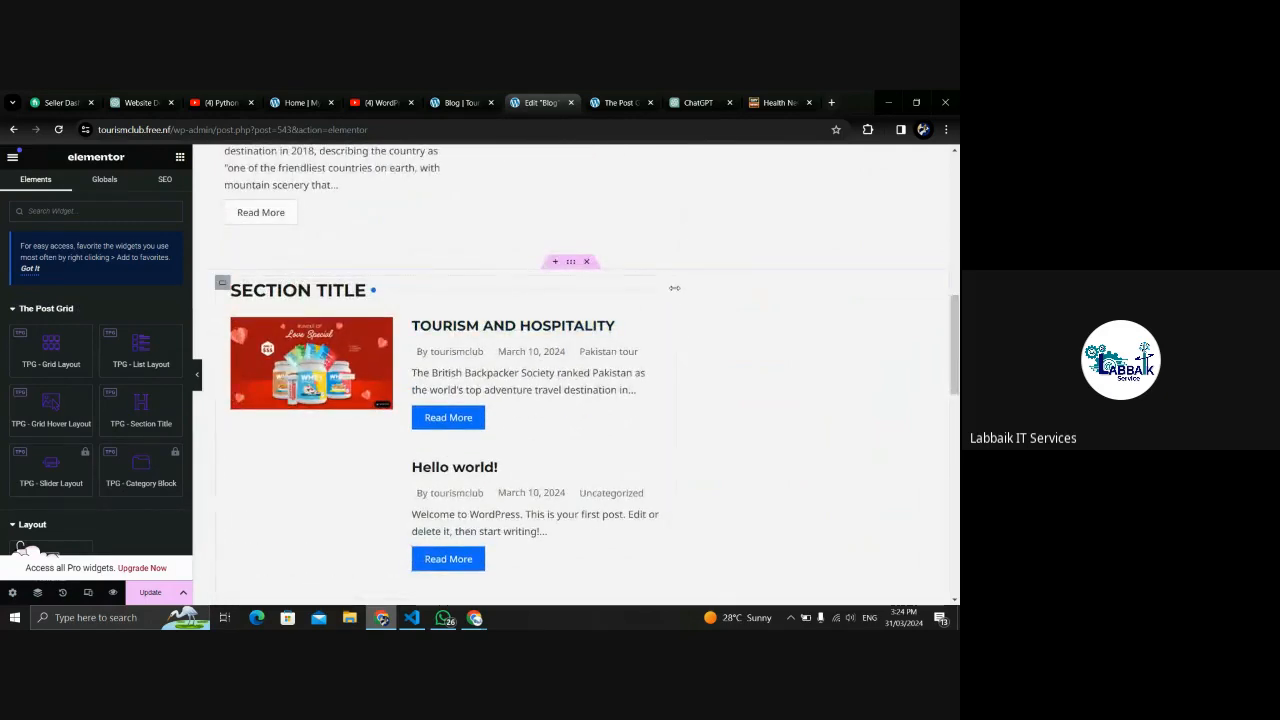
{"action": "left_click_drag", "start_coordinate": [674, 288], "coordinate": [955, 291]}
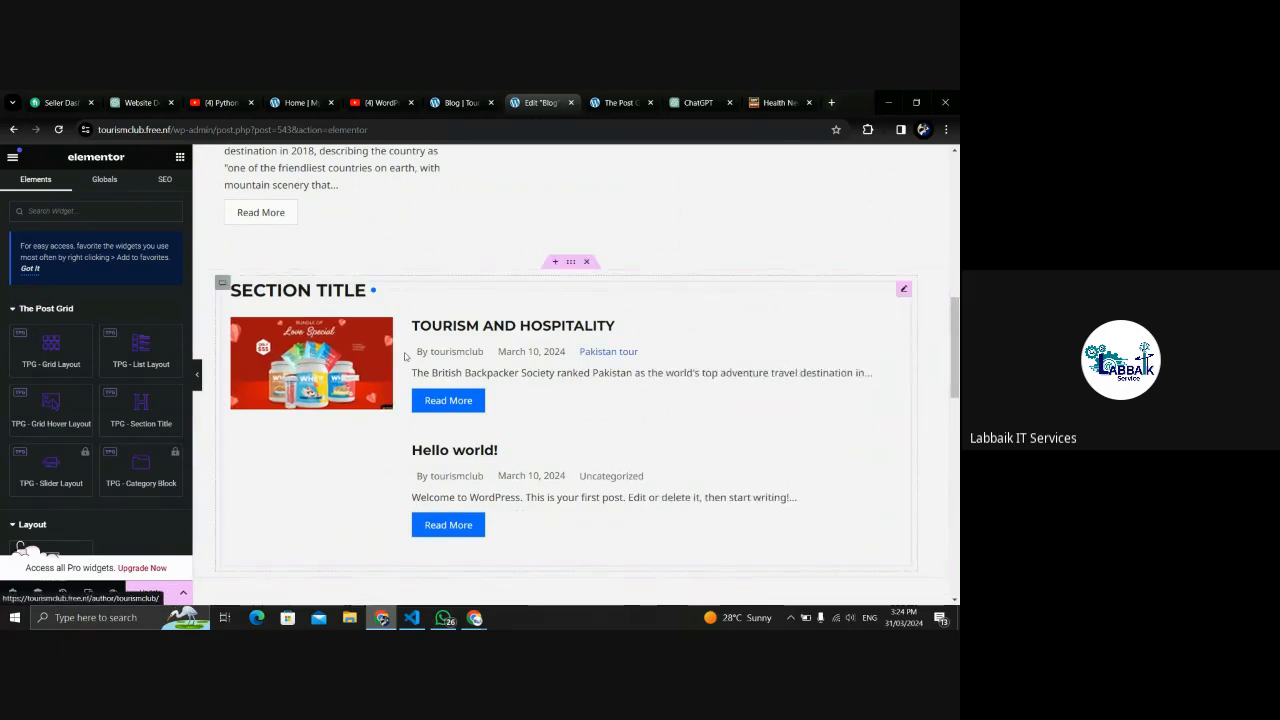
Try Layout 2 on the full-width post list and switch it back to Layout 1.
{"action": "left_click", "coordinate": [590, 298]}
{"action": "left_click", "coordinate": [96, 280]}
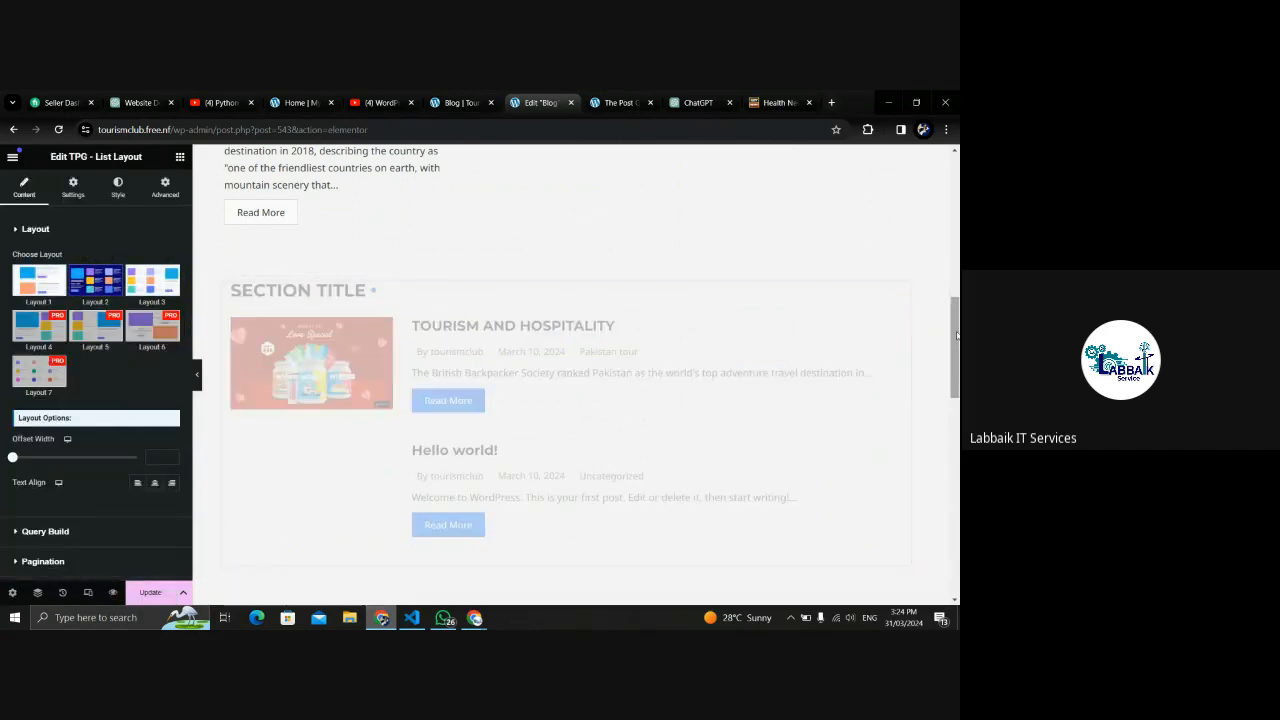
{"action": "left_click_drag", "start_coordinate": [957, 336], "coordinate": [957, 361]}
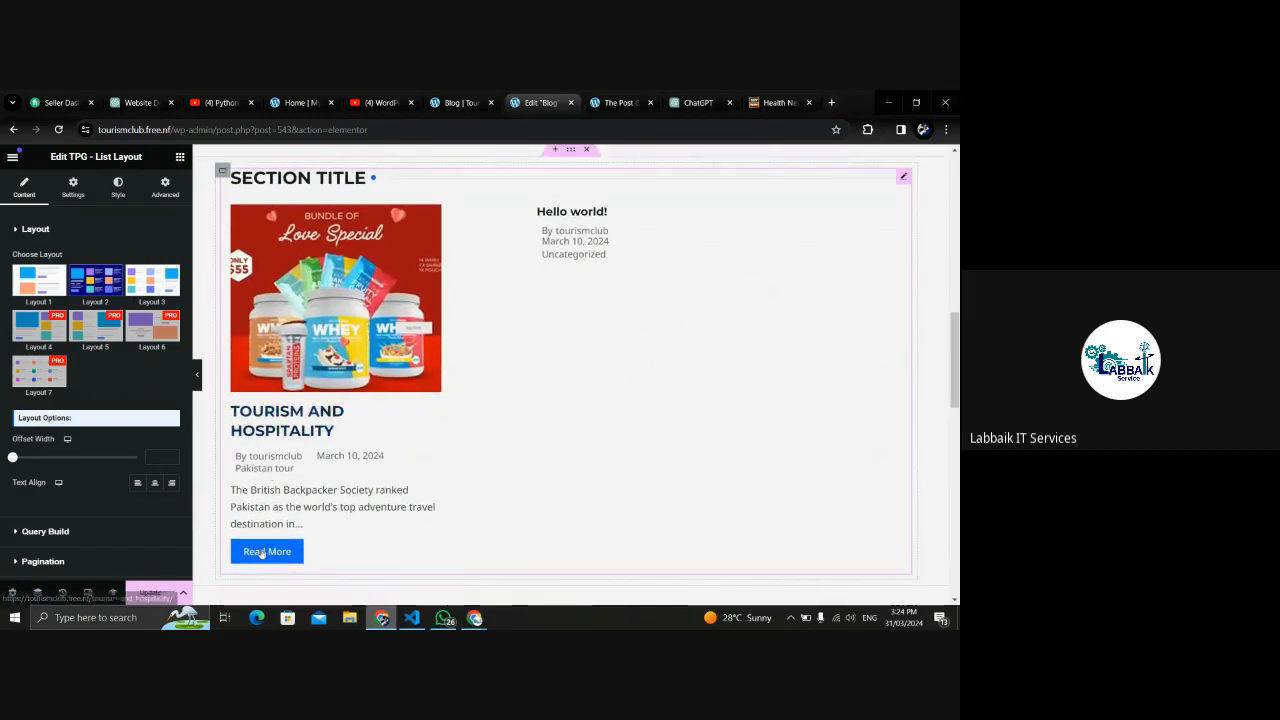
{"action": "left_click", "coordinate": [40, 282]}
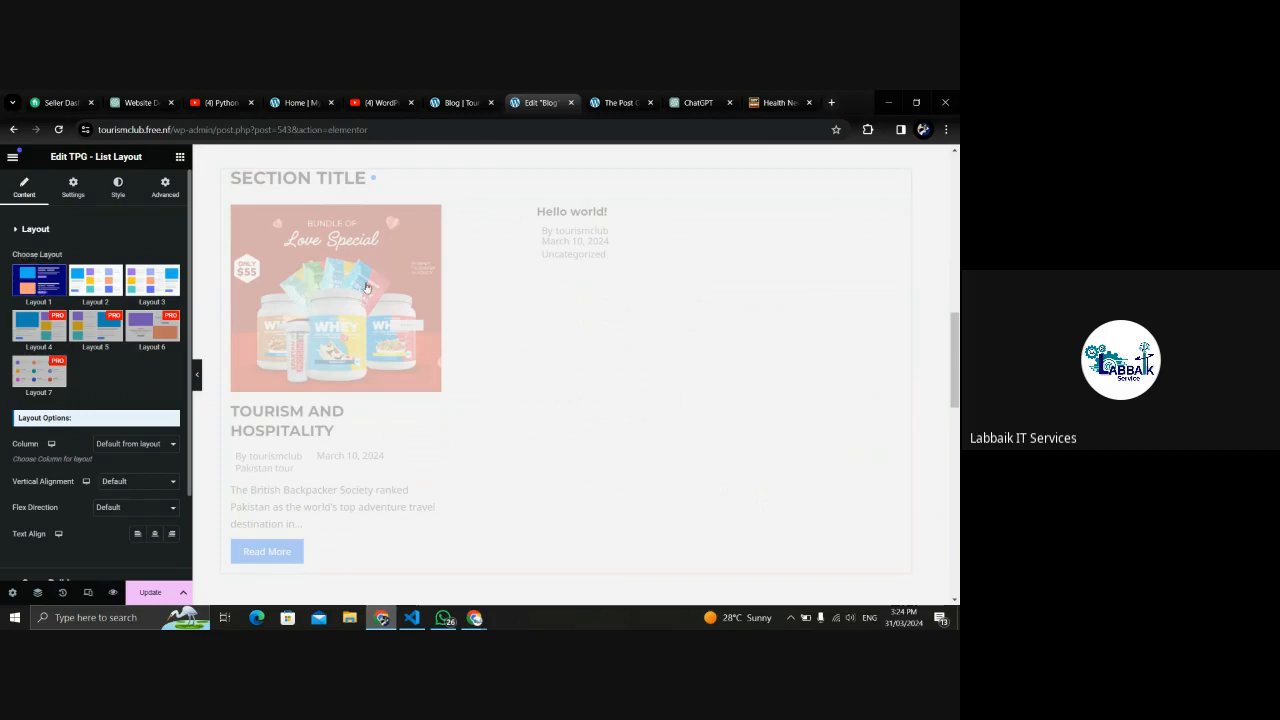
Turn on pagination for the post list with 1 post displayed per page, and update the page.
{"action": "left_click", "coordinate": [110, 229]}
{"action": "left_click", "coordinate": [110, 260]}
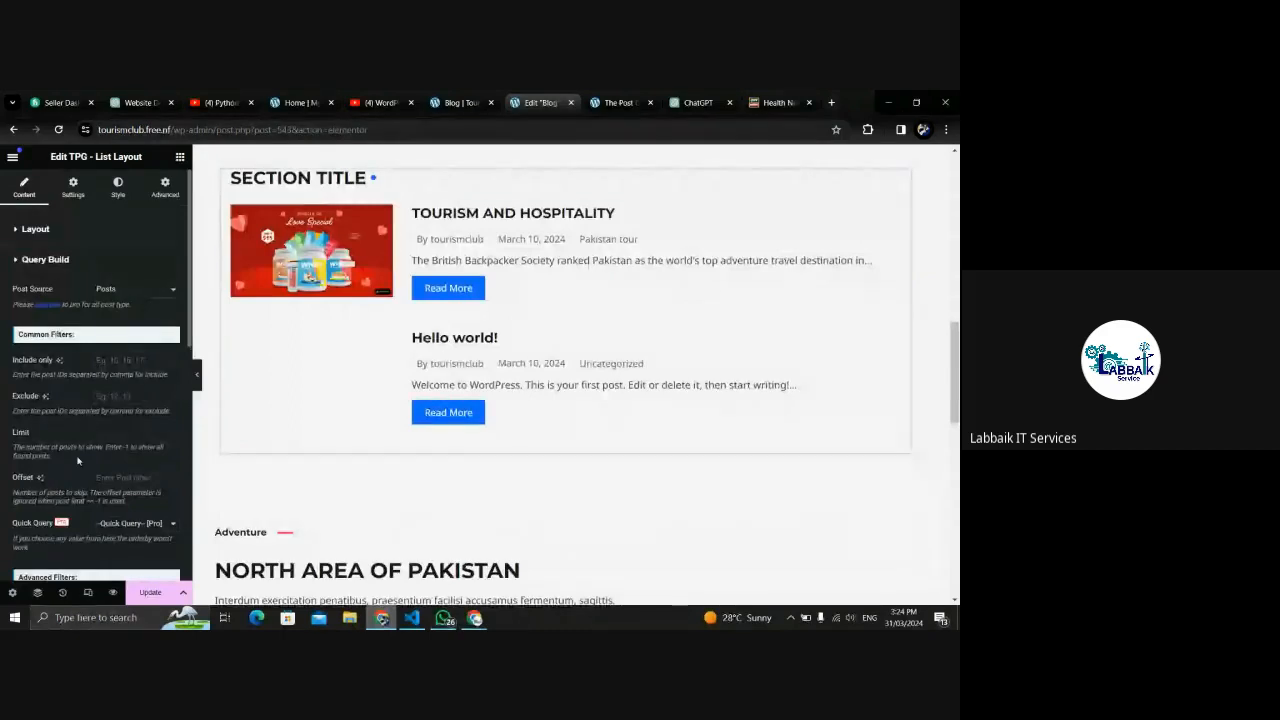
{"action": "left_click", "coordinate": [40, 259]}
{"action": "left_click", "coordinate": [38, 290]}
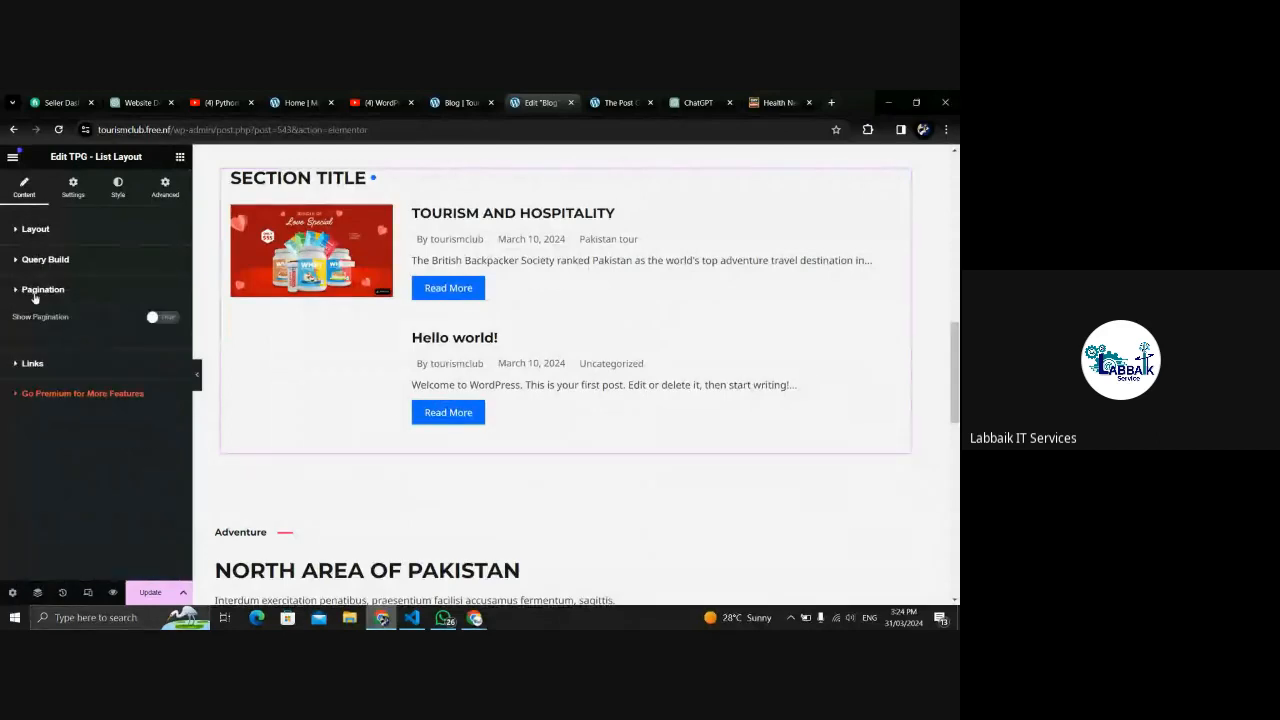
{"action": "left_click", "coordinate": [161, 317]}
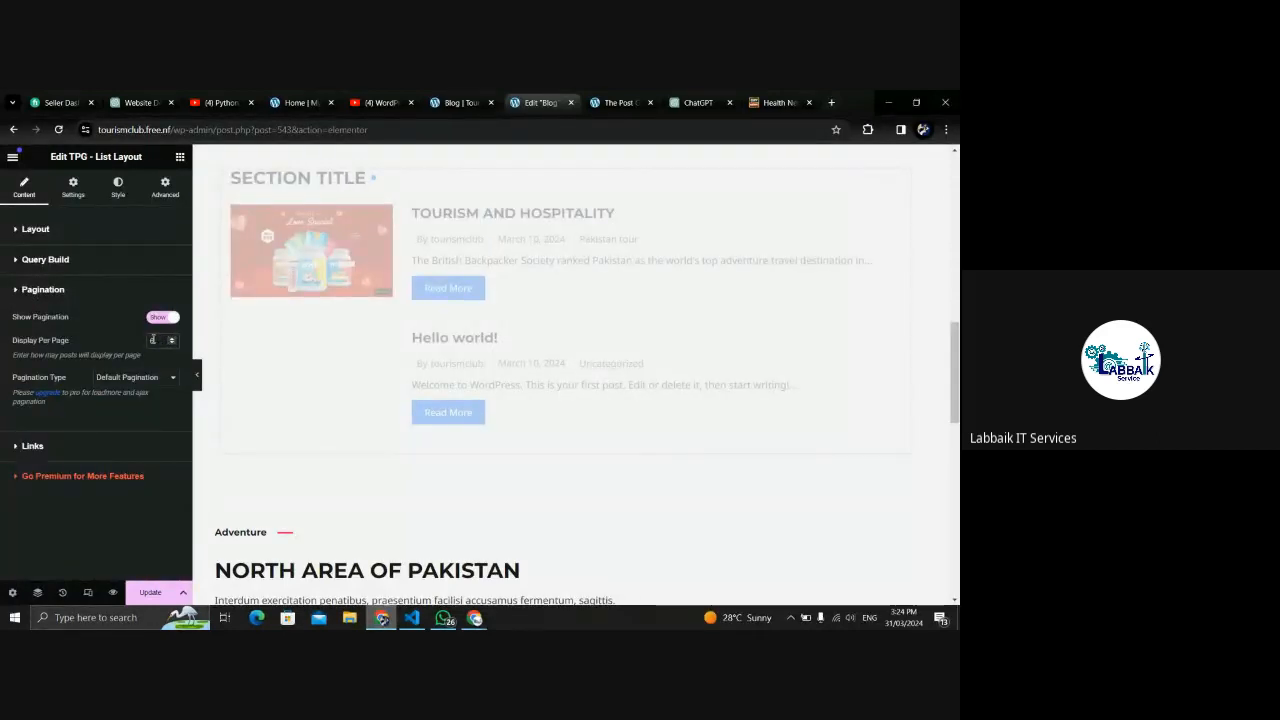
{"action": "double_click", "coordinate": [152, 340]}
{"action": "type", "text": "1"}
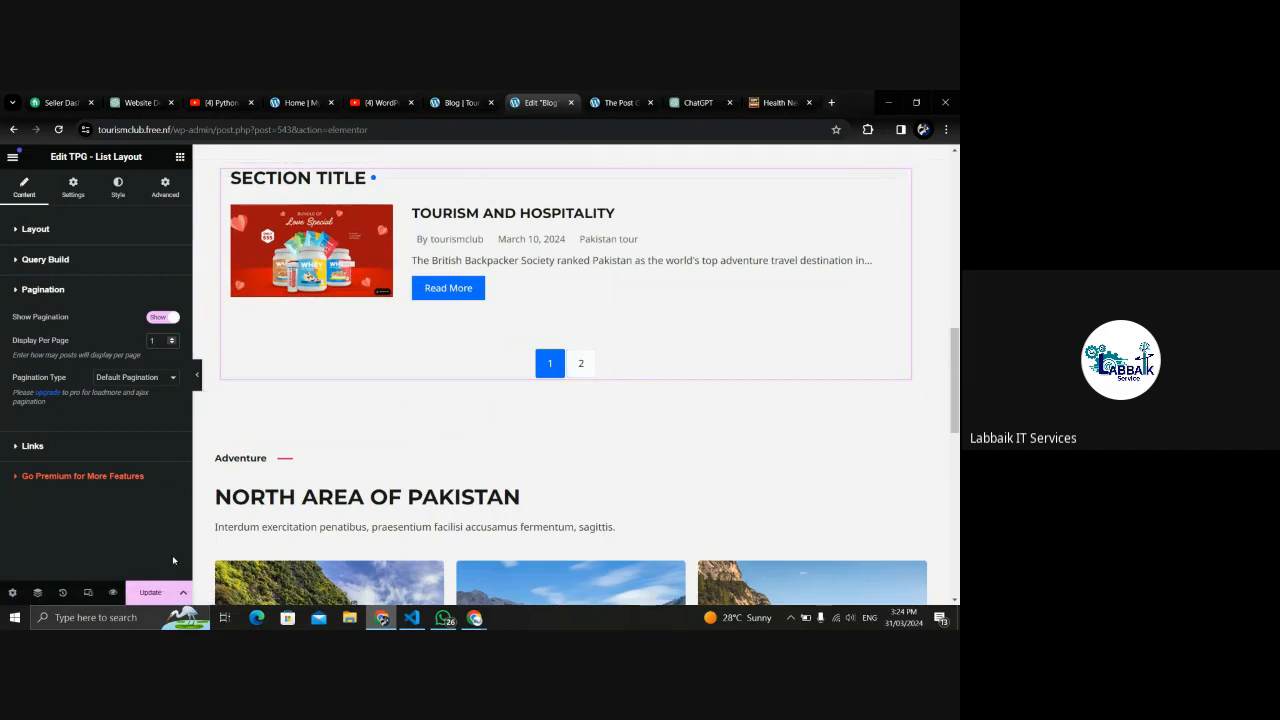
{"action": "left_click", "coordinate": [149, 593]}
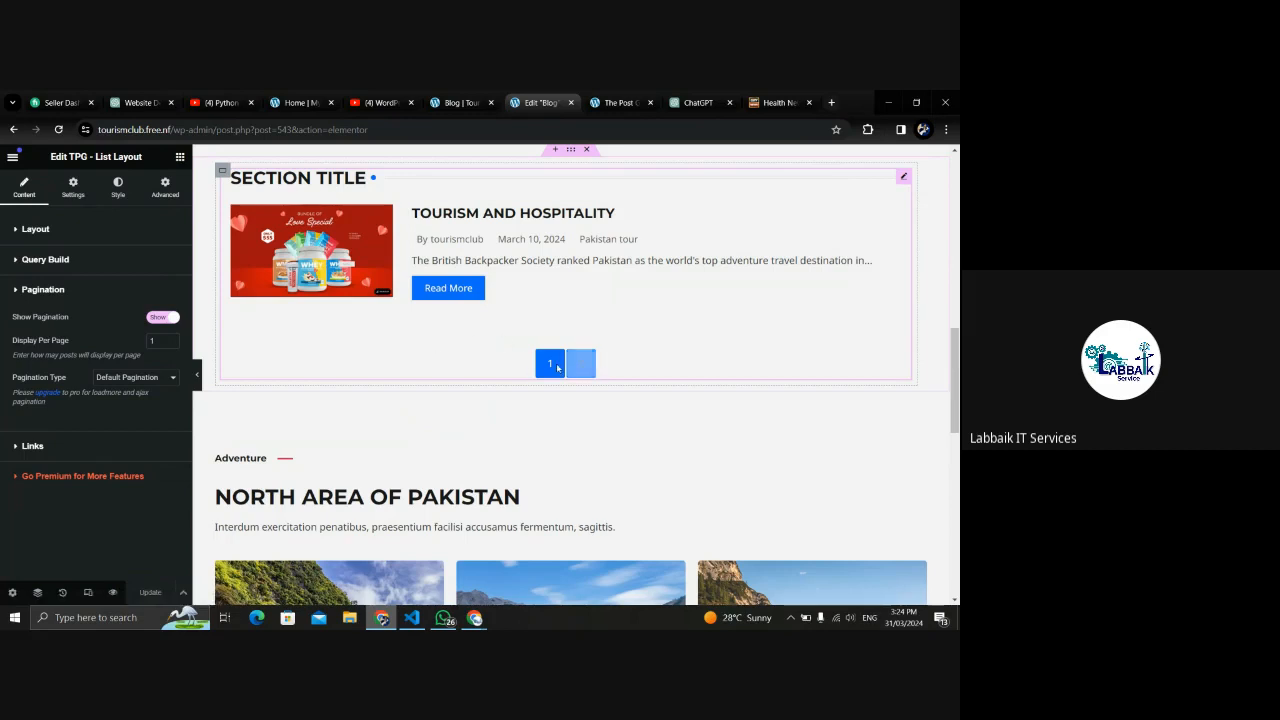
Open the updated live Blog page and review its Tour Updation post grid and the post list section.
{"action": "mouse_move", "coordinate": [954, 377]}
{"action": "left_mouse_down"}
{"action": "mouse_move", "coordinate": [954, 482]}
{"action": "mouse_move", "coordinate": [954, 367]}
{"action": "left_mouse_up"}
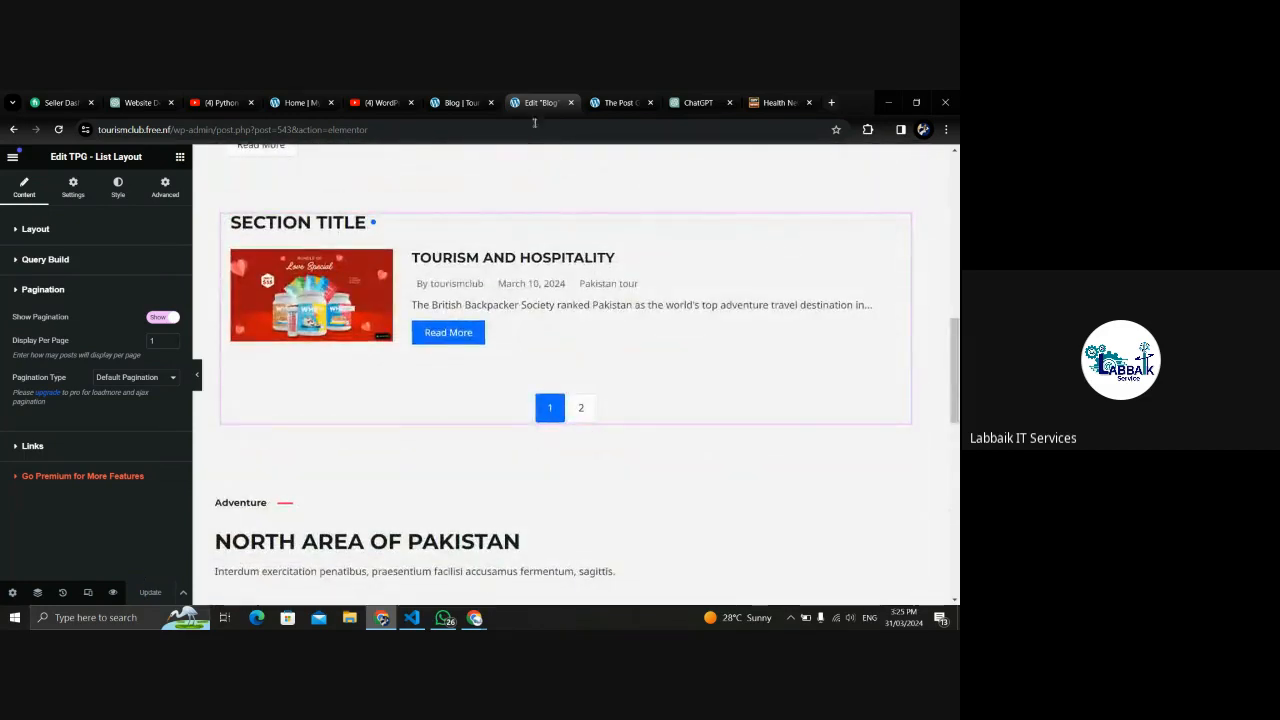
{"action": "left_click", "coordinate": [621, 100]}
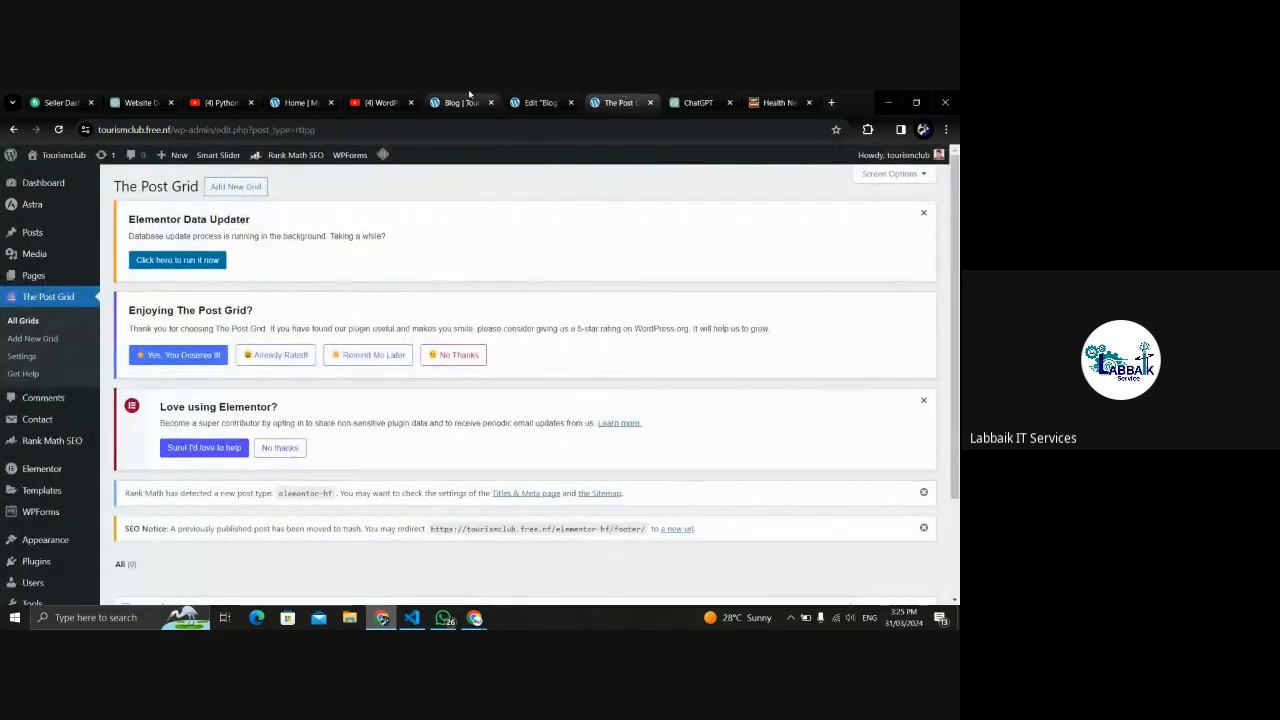
{"action": "left_click", "coordinate": [462, 102]}
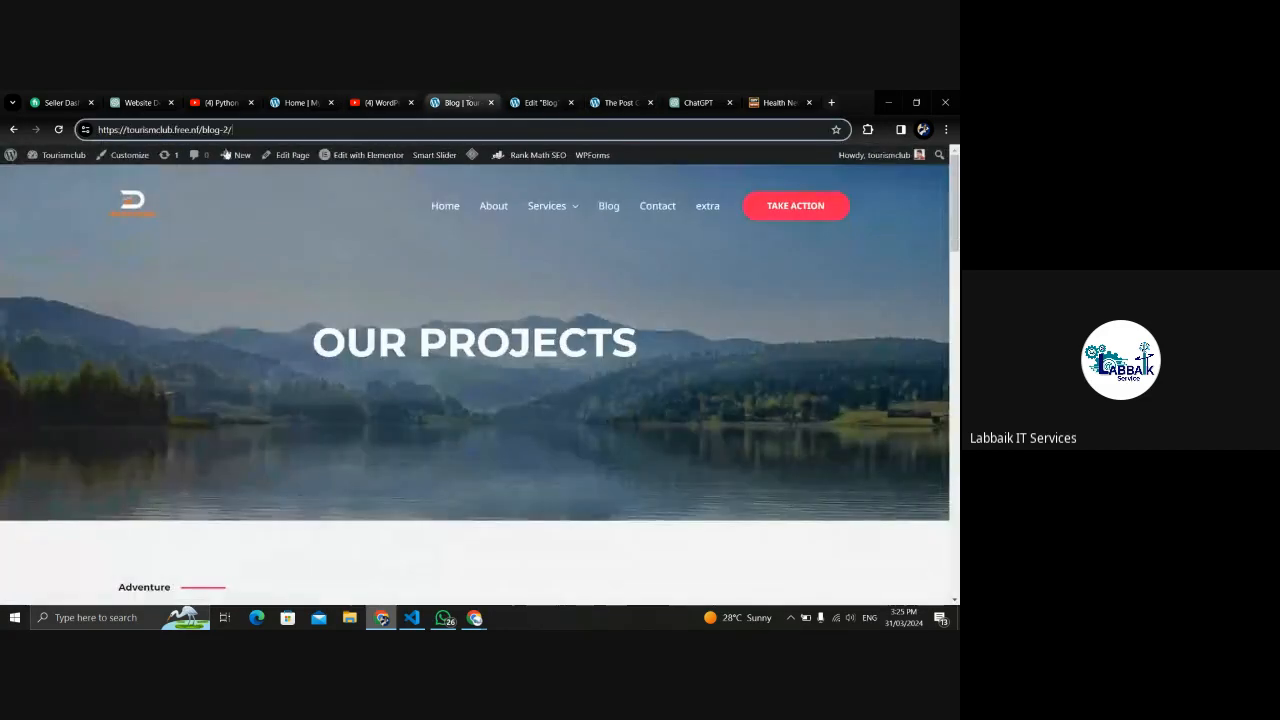
{"action": "left_click", "coordinate": [610, 207]}
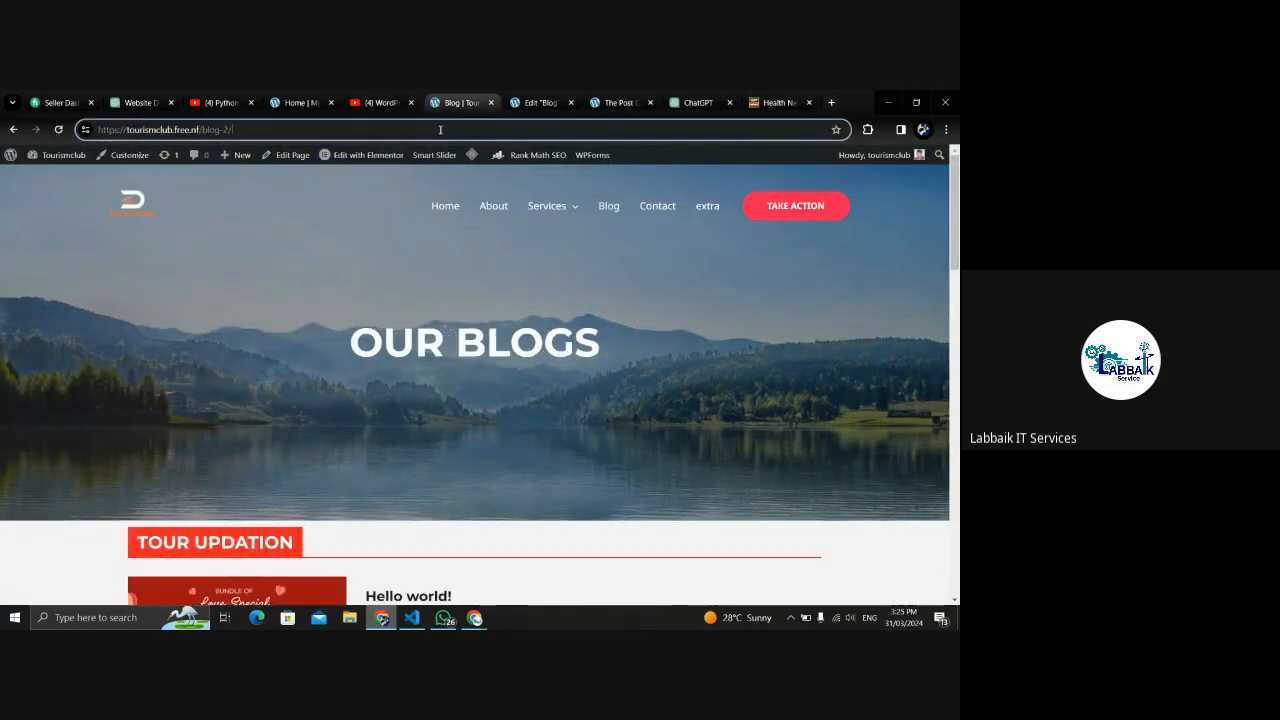
{"action": "scroll", "coordinate": [957, 315], "scroll_direction": "down", "scroll_amount": 3}
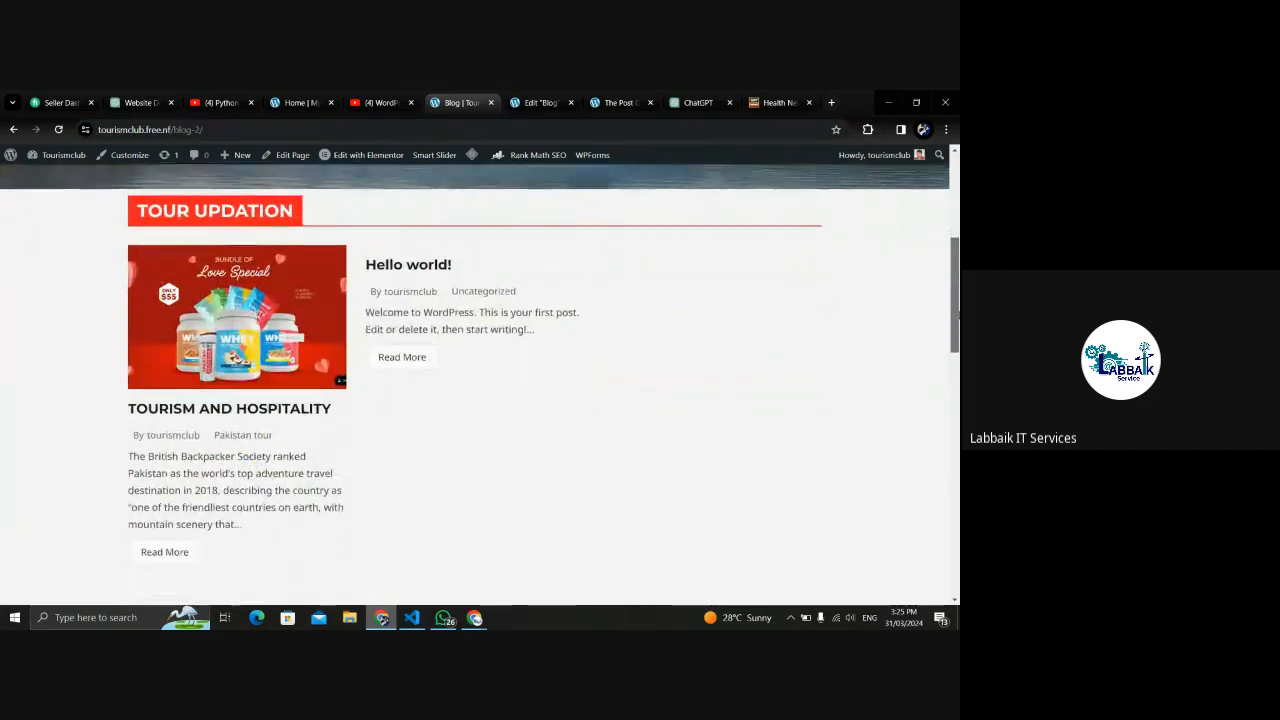
{"action": "scroll", "coordinate": [957, 315], "scroll_direction": "down", "scroll_amount": 1}
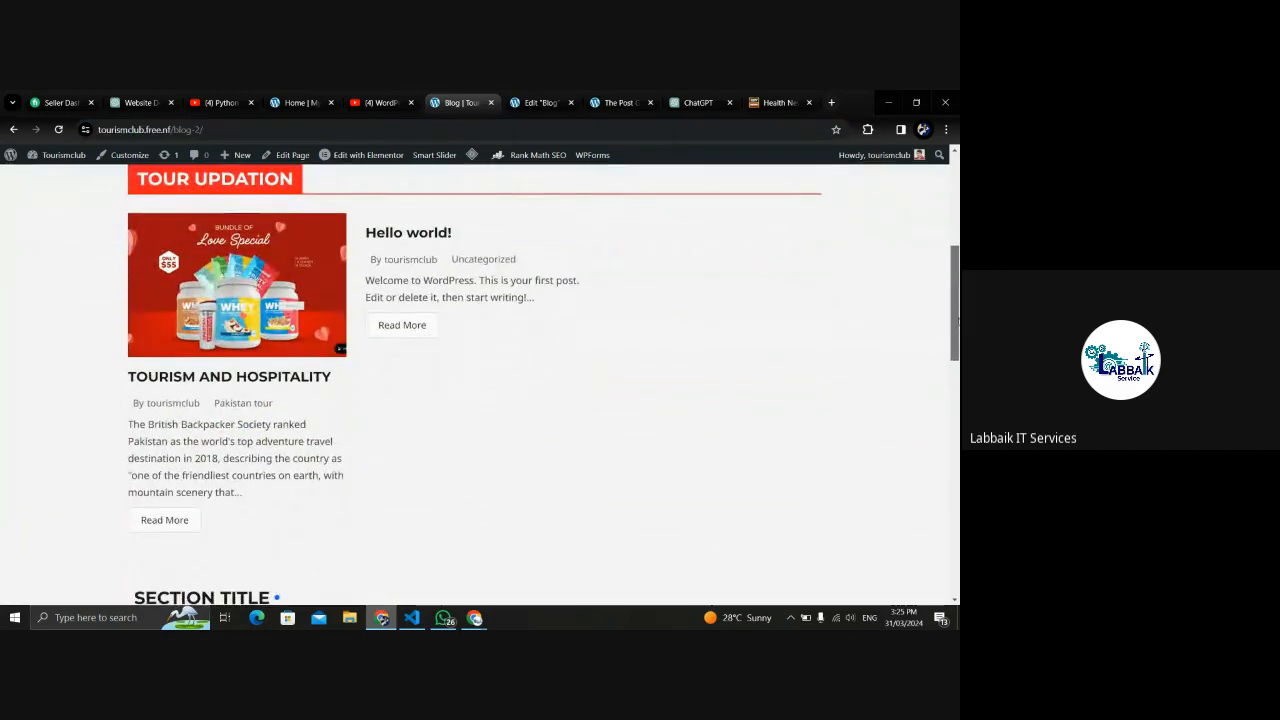
Open the Tourism and Hospitality post from the live Blog page and look through its content and comment section.
{"action": "left_click", "coordinate": [222, 376]}
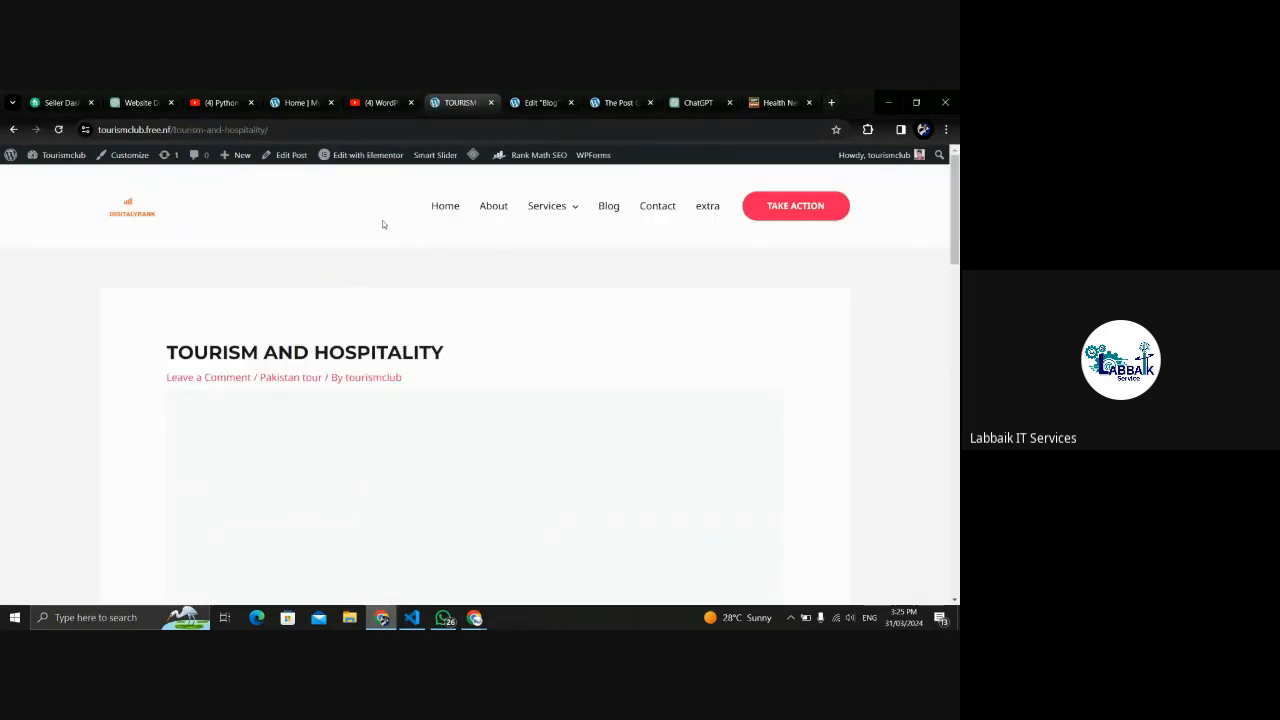
{"action": "left_click_drag", "start_coordinate": [476, 208], "coordinate": [556, 209]}
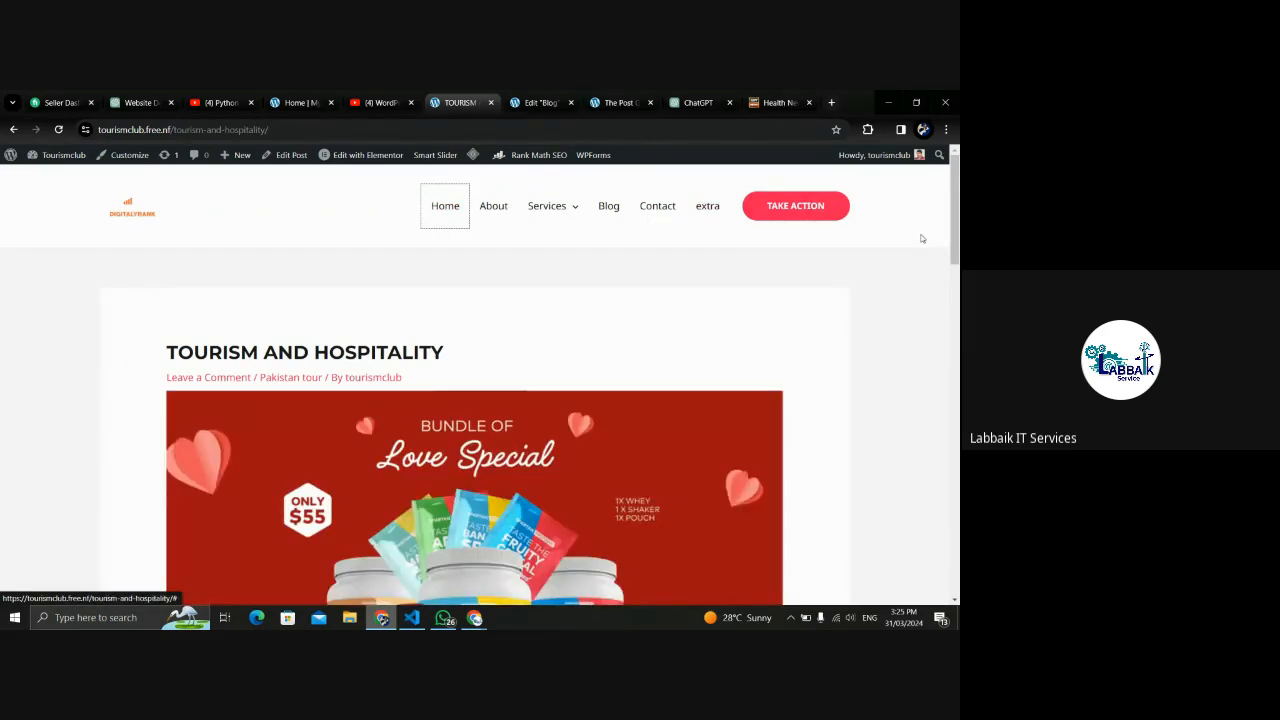
{"action": "scroll", "coordinate": [480, 380], "scroll_direction": "down", "scroll_amount": 3}
{"action": "scroll", "coordinate": [480, 380], "scroll_direction": "down", "scroll_amount": 10}
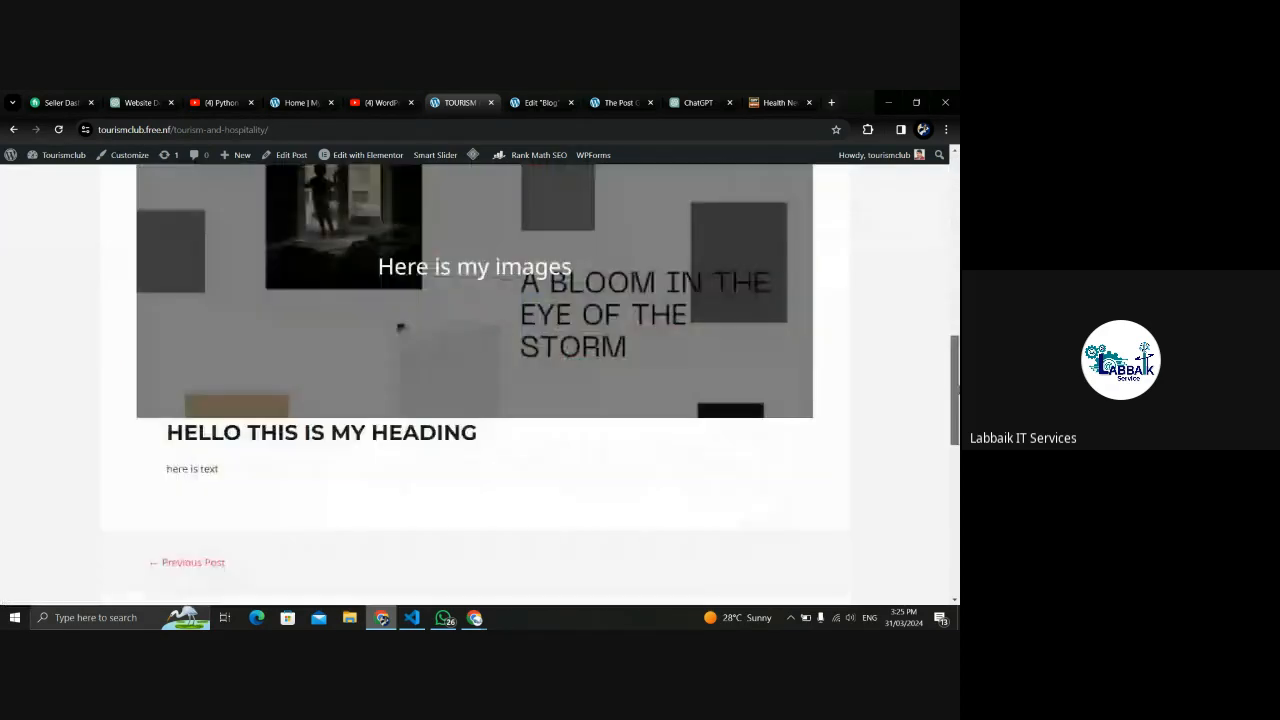
{"action": "scroll", "coordinate": [480, 380], "scroll_direction": "up", "scroll_amount": 3}
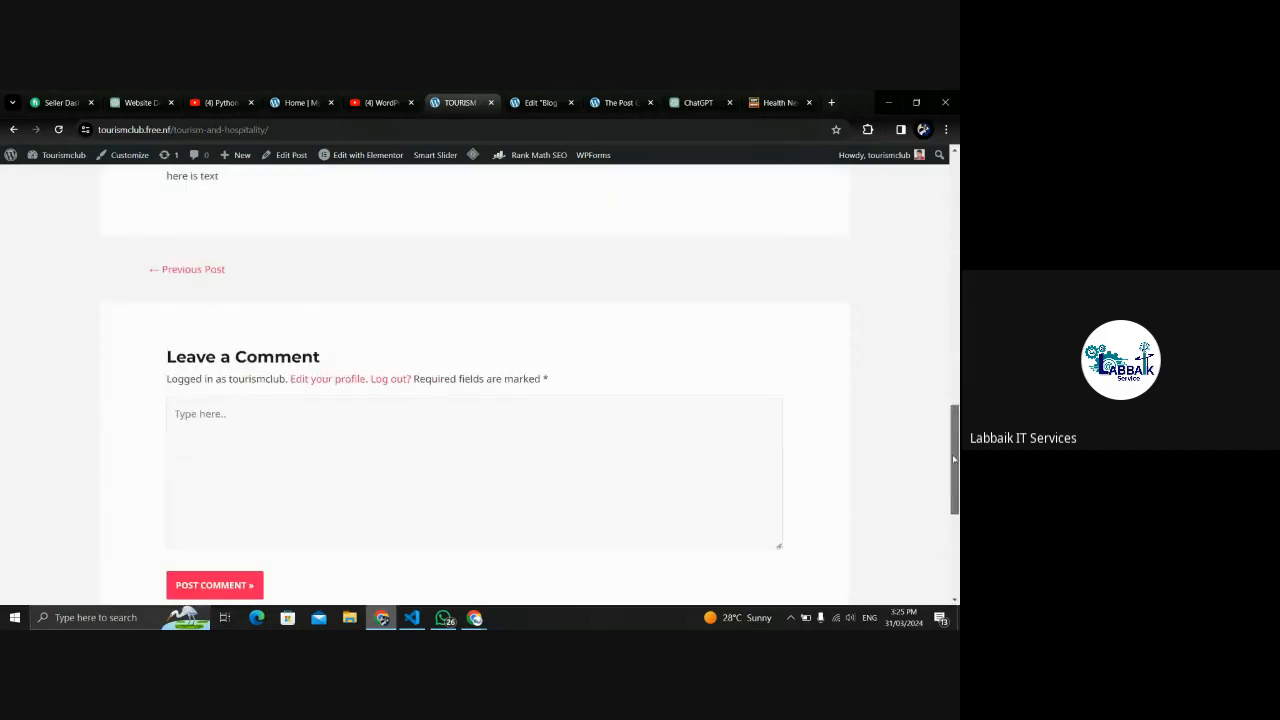
Check the comment form under the Tourism and Hospitality post and return to the start of the post.
{"action": "left_click", "coordinate": [231, 426]}
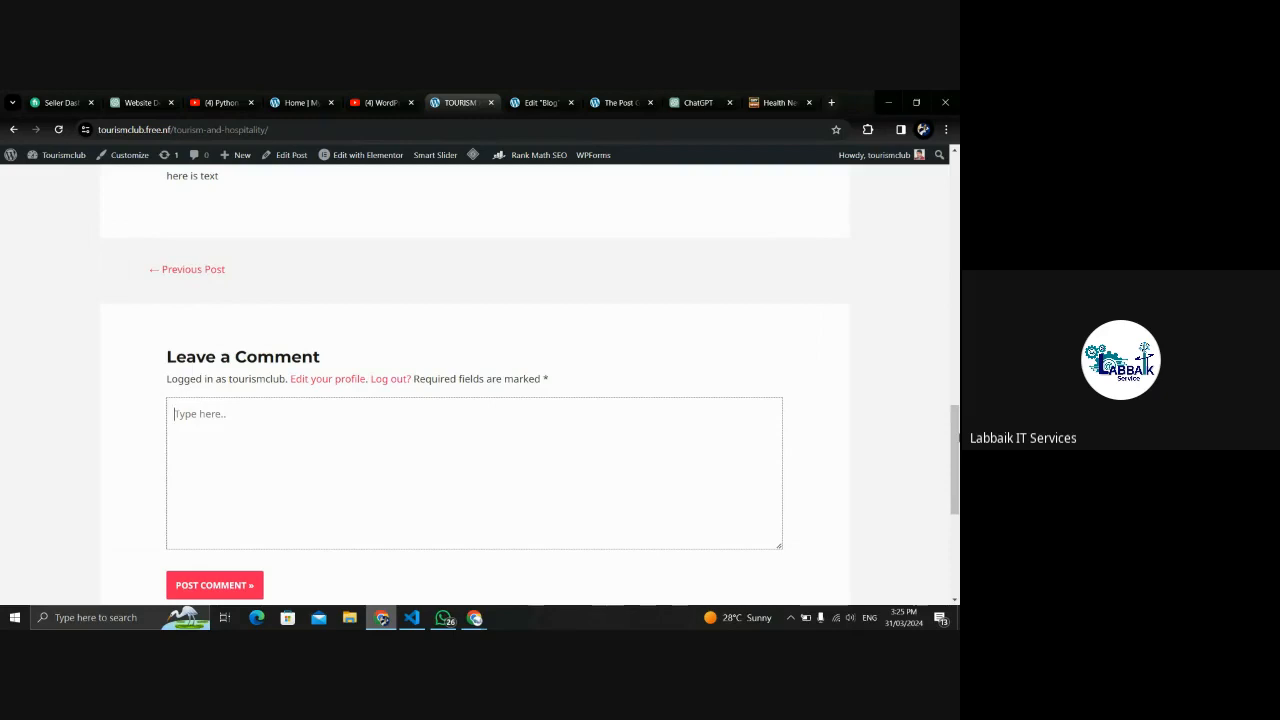
{"action": "scroll", "coordinate": [480, 385], "scroll_direction": "down", "scroll_amount": 3}
{"action": "left_click_drag", "start_coordinate": [958, 530], "coordinate": [938, 132]}
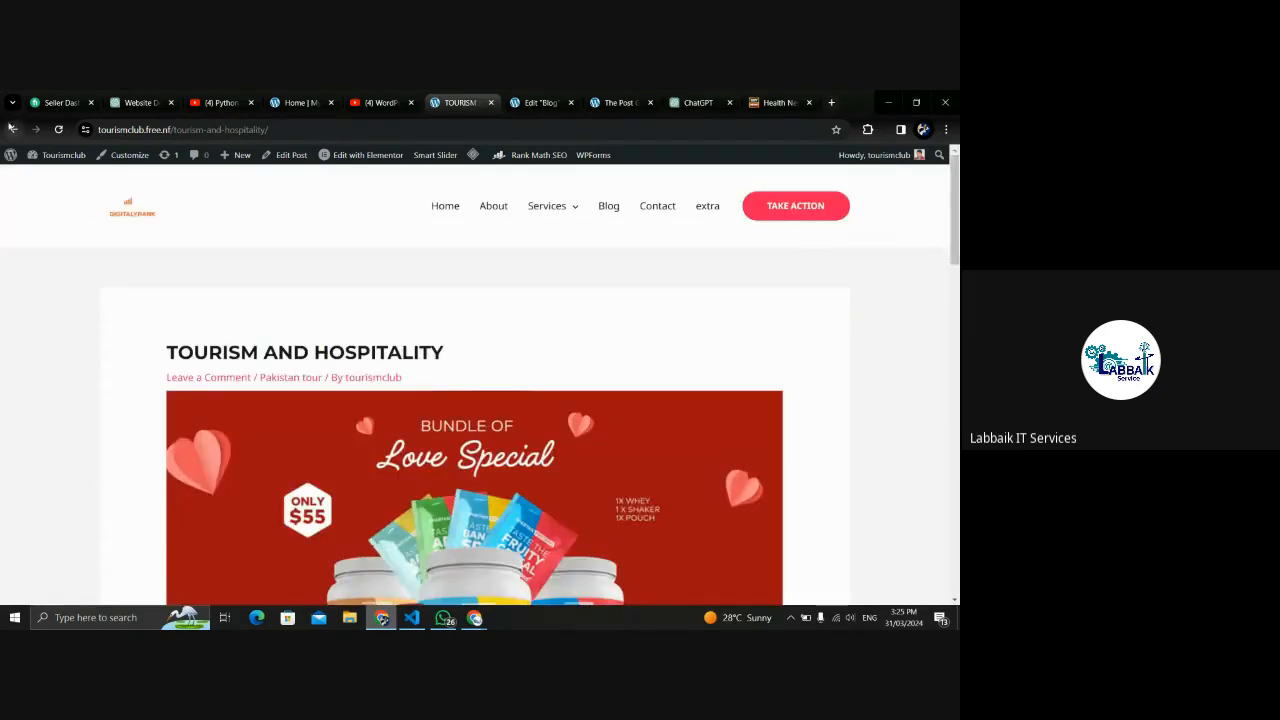
Go back to the live Blog page and examine the post list's section heading and its Tourism and Hospitality entry.
{"action": "left_click", "coordinate": [12, 128]}
{"action": "left_click_drag", "start_coordinate": [956, 283], "coordinate": [958, 371]}
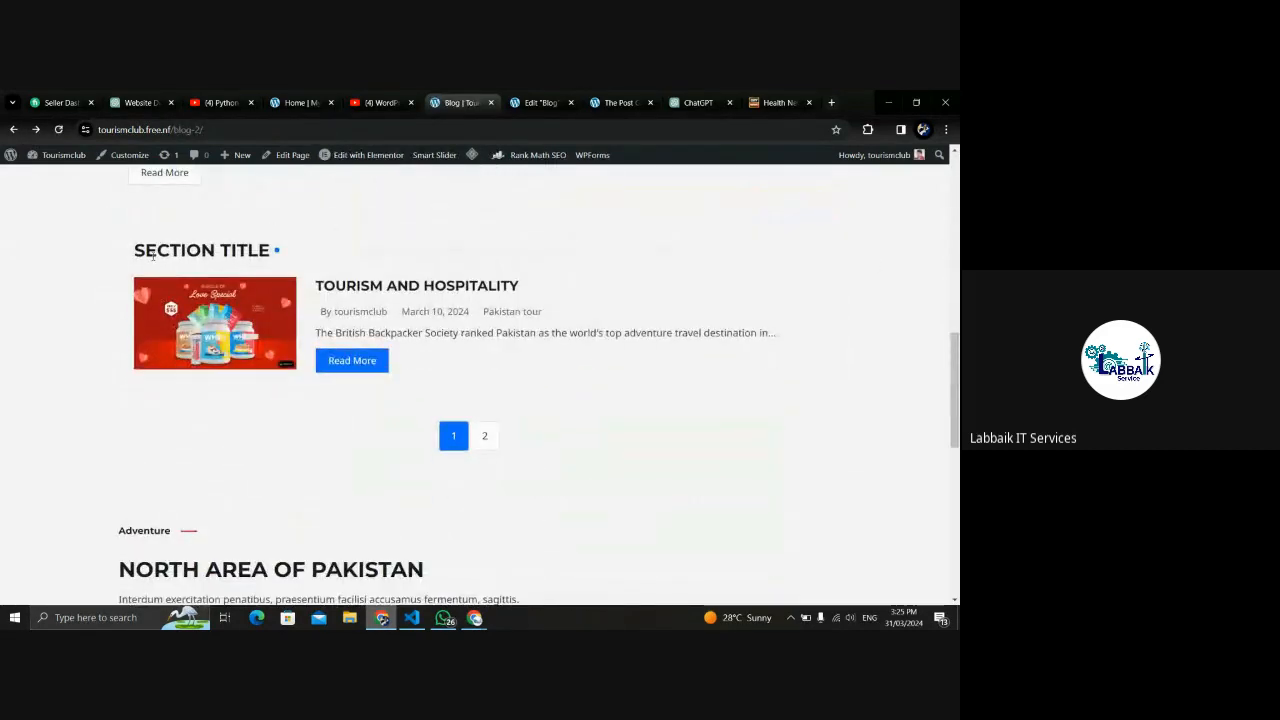
{"action": "left_click_drag", "start_coordinate": [140, 250], "coordinate": [277, 252]}
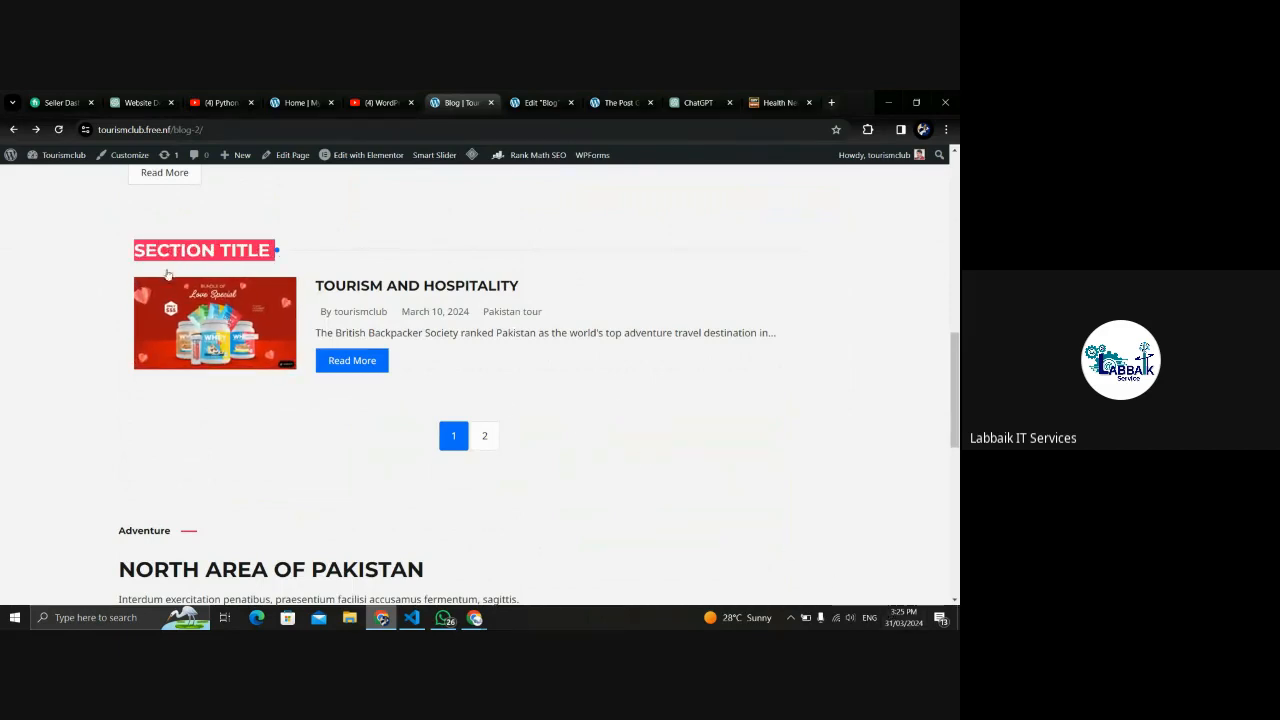
{"action": "left_click", "coordinate": [134, 254]}
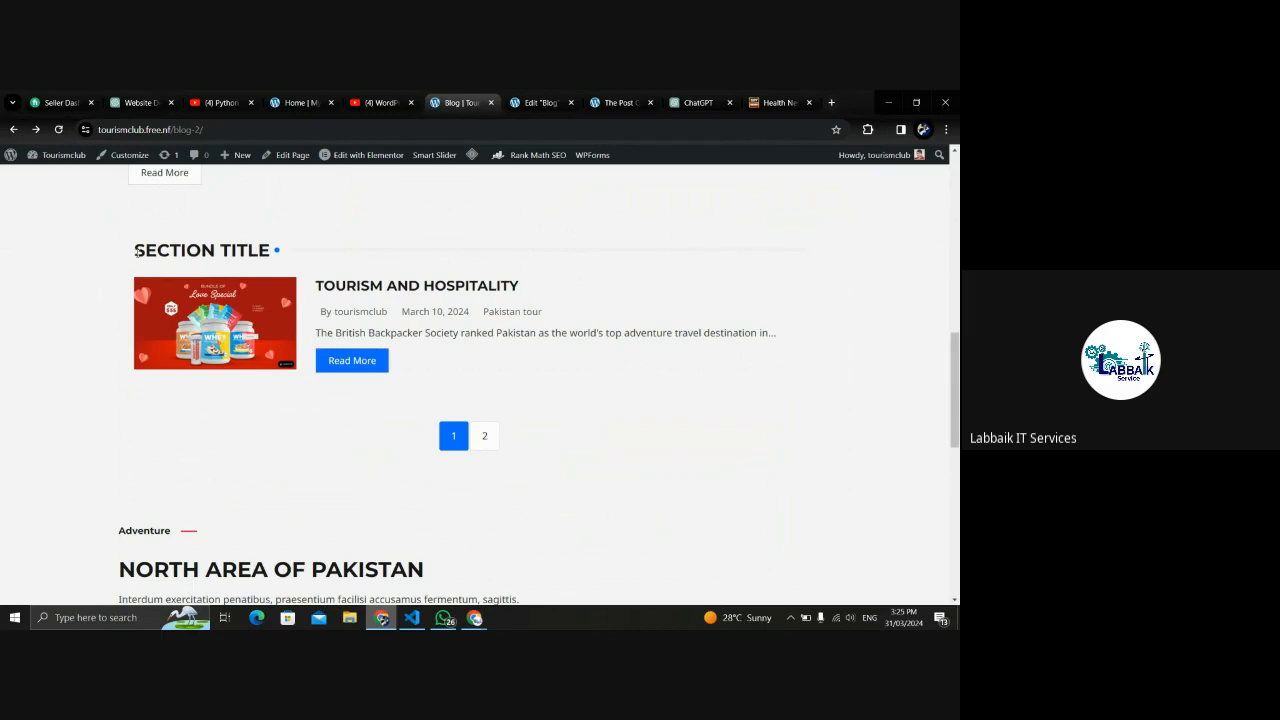
{"action": "left_click_drag", "start_coordinate": [136, 252], "coordinate": [272, 266]}
{"action": "left_click", "coordinate": [304, 266]}
{"action": "left_click_drag", "start_coordinate": [136, 250], "coordinate": [290, 252]}
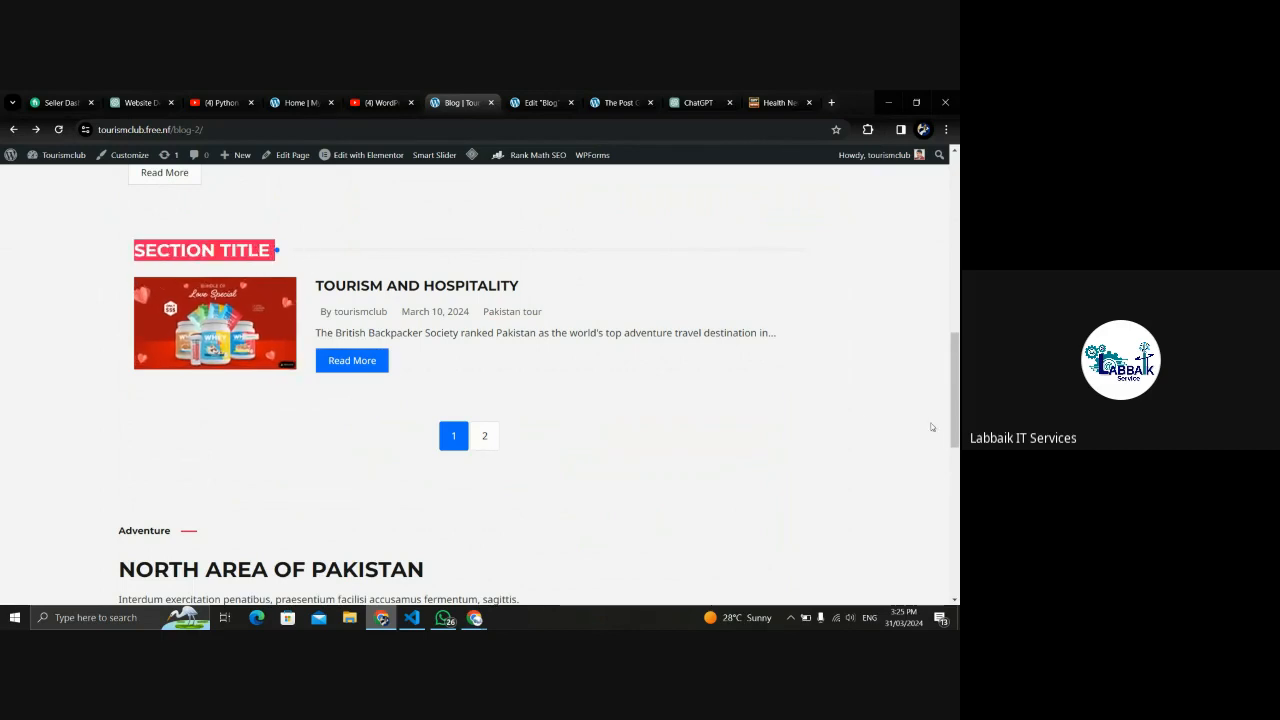
{"action": "mouse_move", "coordinate": [955, 404]}
{"action": "left_mouse_down"}
{"action": "mouse_move", "coordinate": [955, 284]}
{"action": "mouse_move", "coordinate": [955, 405]}
{"action": "left_mouse_up"}
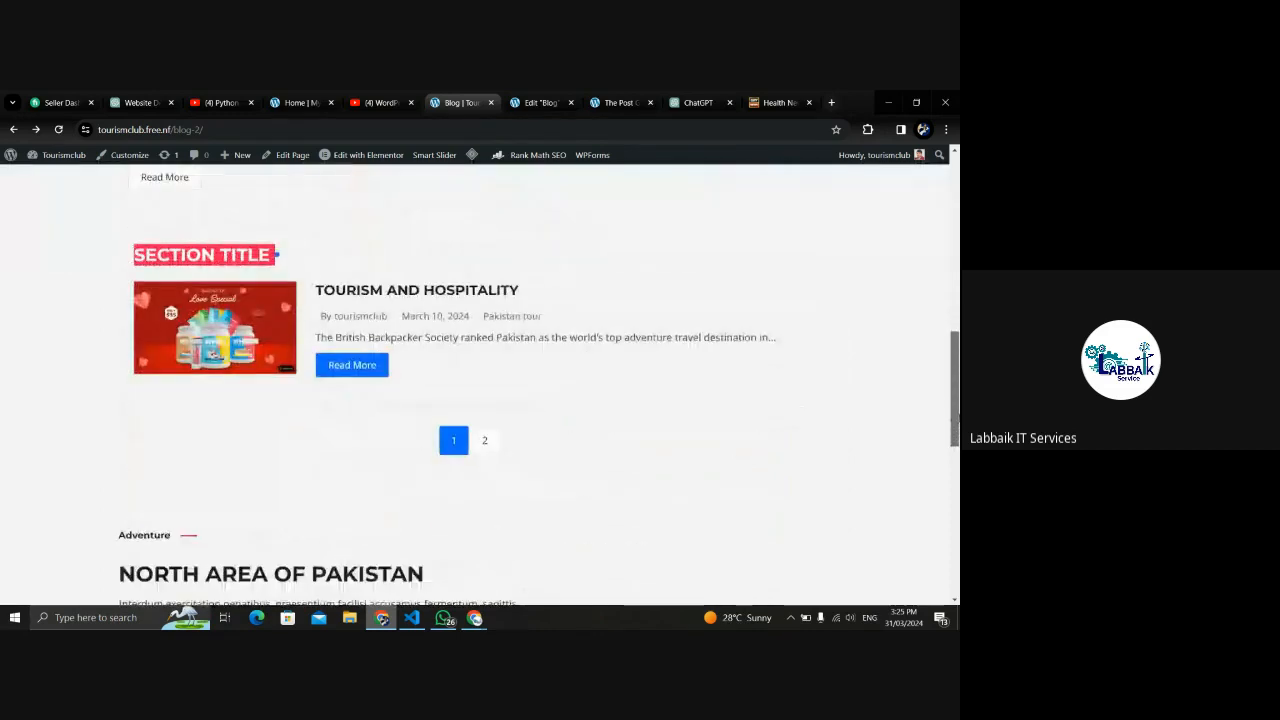
{"action": "left_click", "coordinate": [376, 265]}
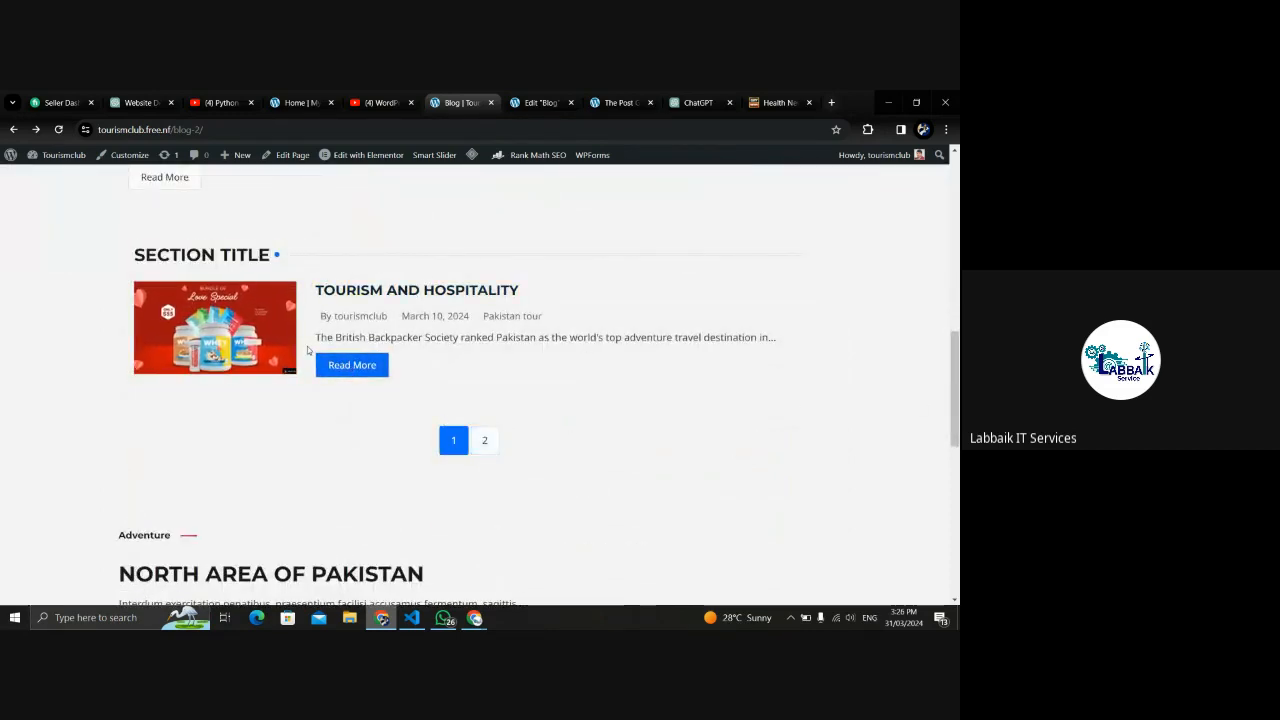
{"action": "left_click_drag", "start_coordinate": [316, 353], "coordinate": [316, 288]}
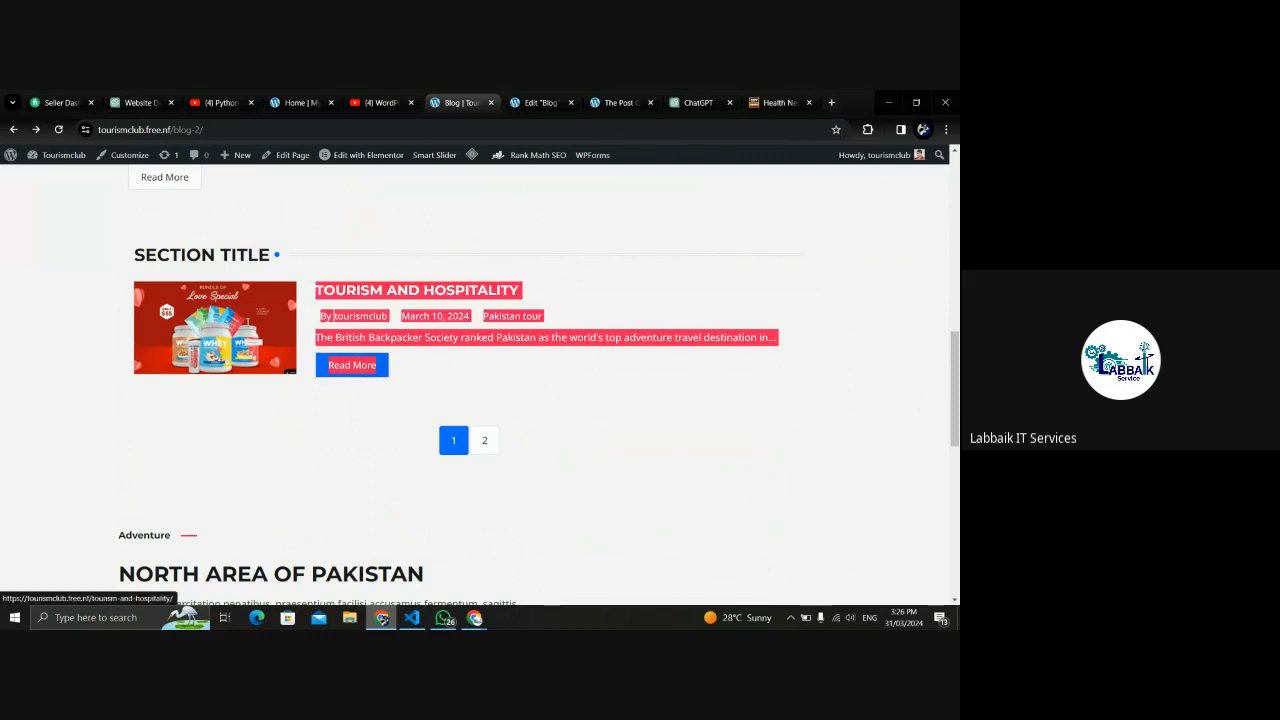
{"action": "left_click", "coordinate": [245, 400]}
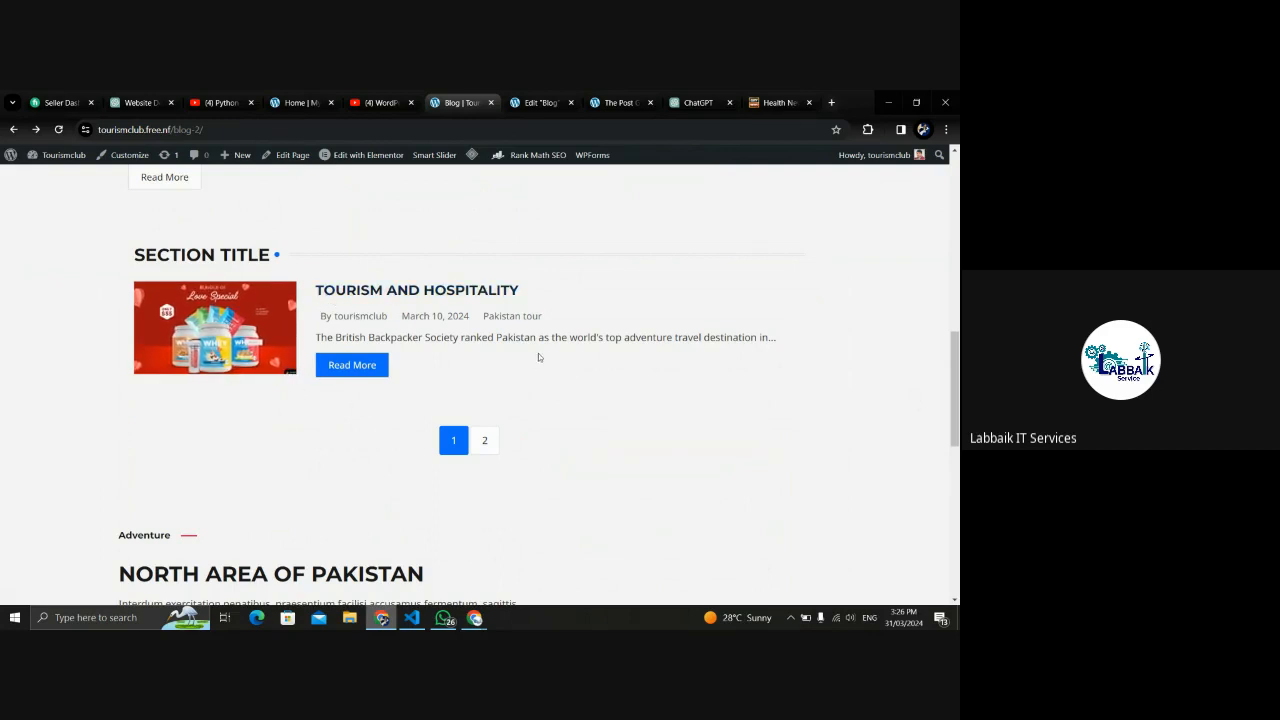
Open page 2 of the live post list and examine the post shown there.
{"action": "left_click", "coordinate": [484, 443]}
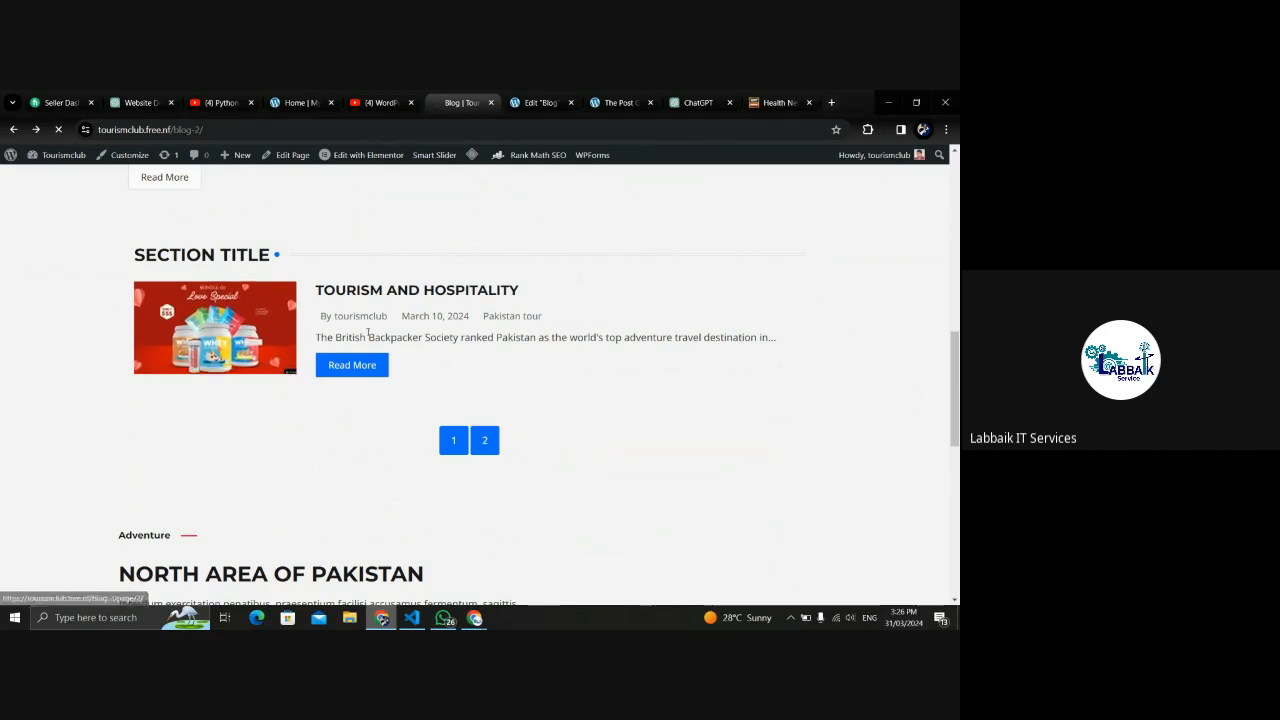
{"action": "scroll", "coordinate": [957, 320], "scroll_direction": "down", "scroll_amount": 5}
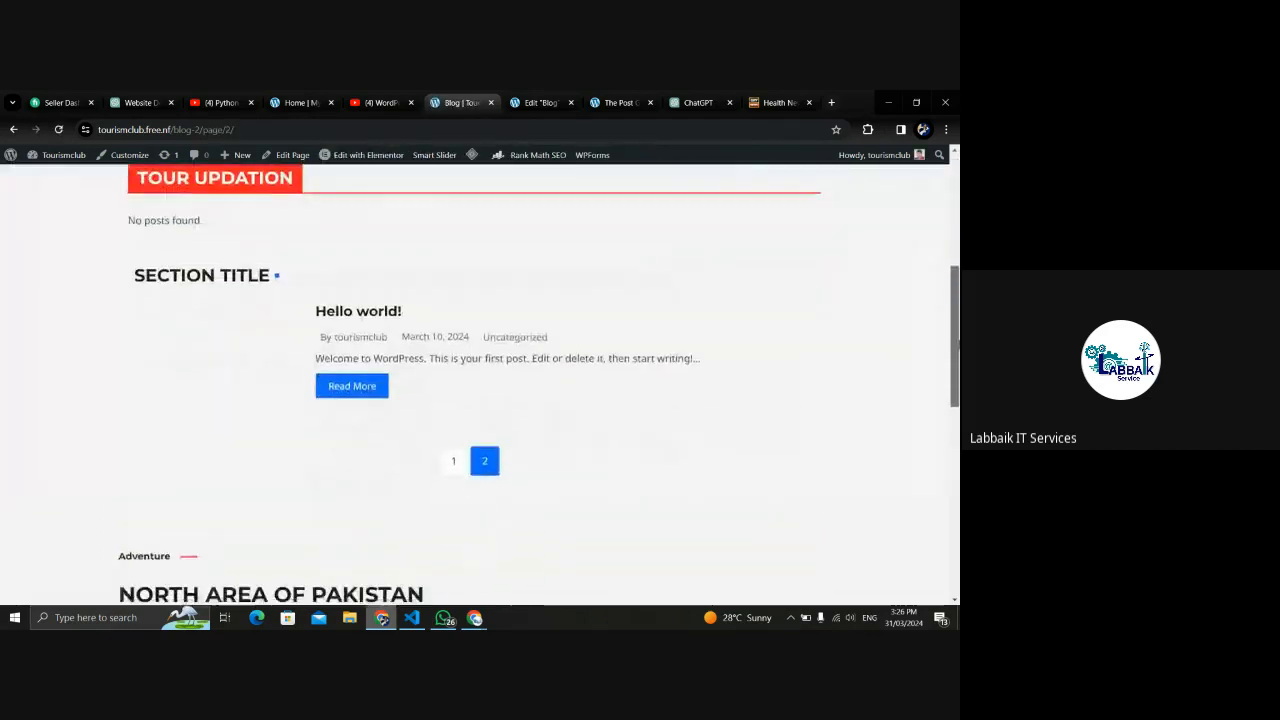
{"action": "scroll", "coordinate": [957, 354], "scroll_direction": "up", "scroll_amount": 2}
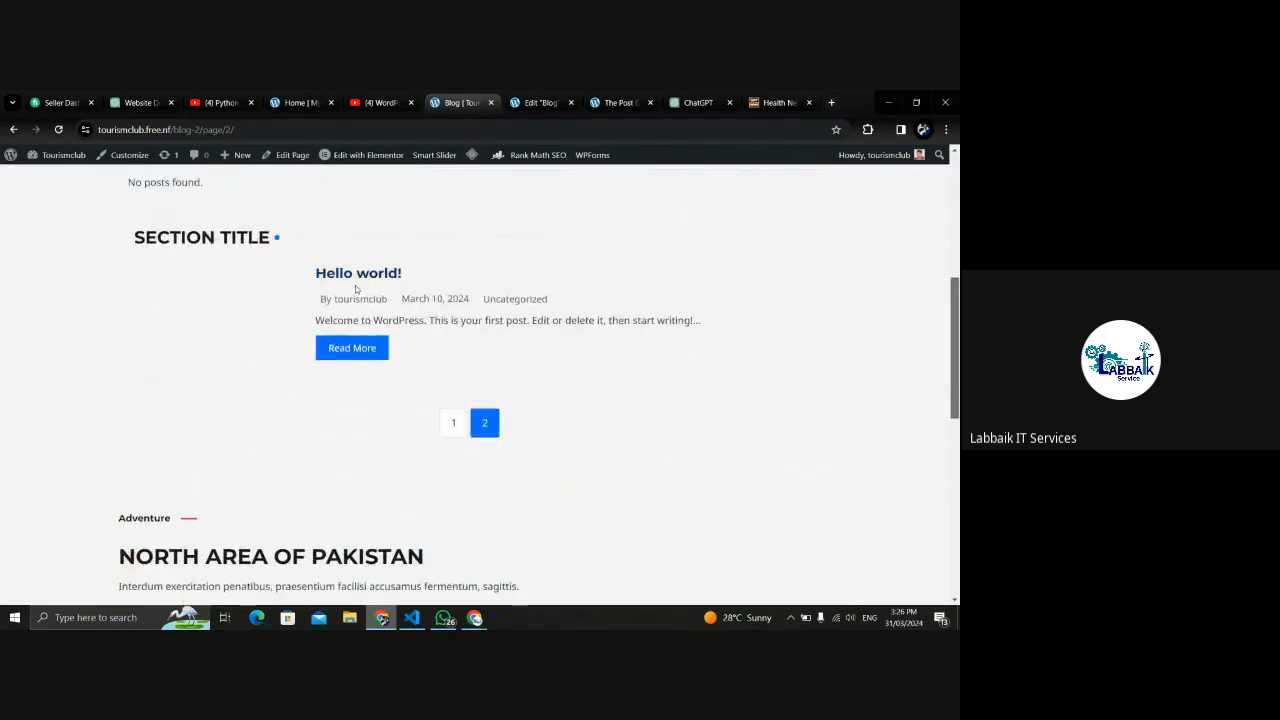
{"action": "left_click_drag", "start_coordinate": [404, 273], "coordinate": [222, 298]}
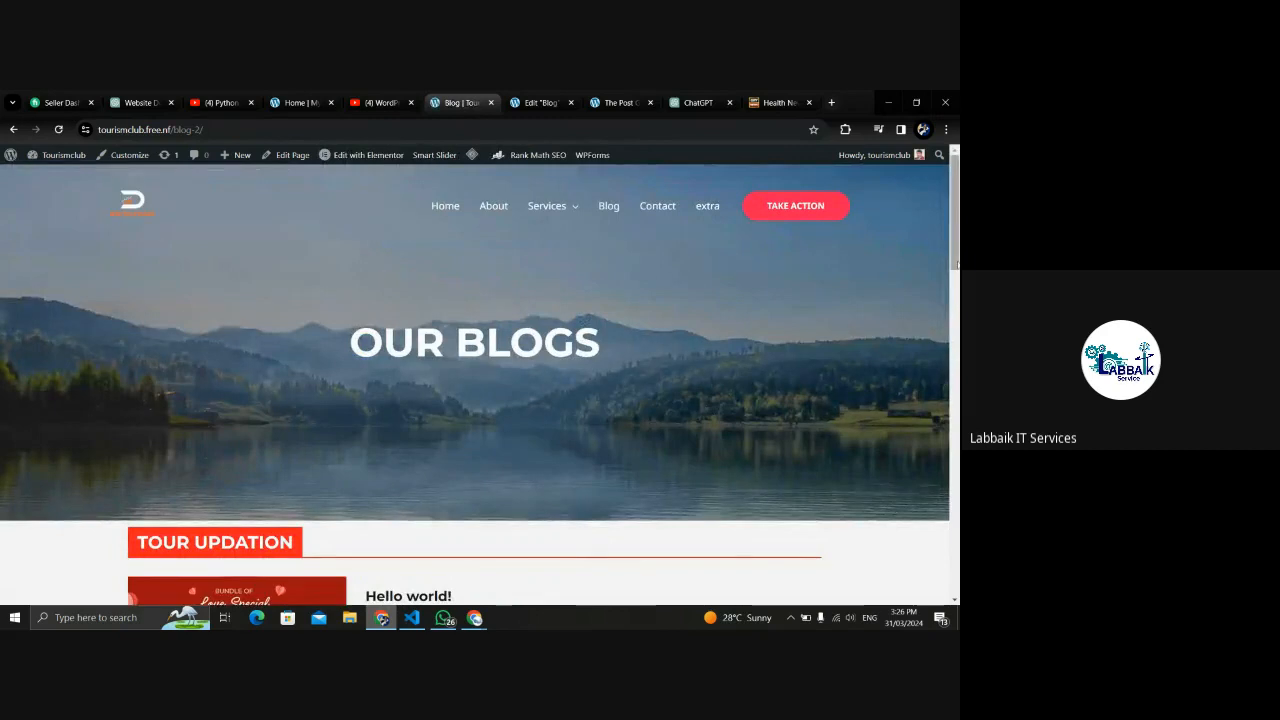
Review the live Blog page from its banner down to the North Area of Pakistan gallery and back up.
{"action": "left_click_drag", "start_coordinate": [955, 229], "coordinate": [957, 494]}
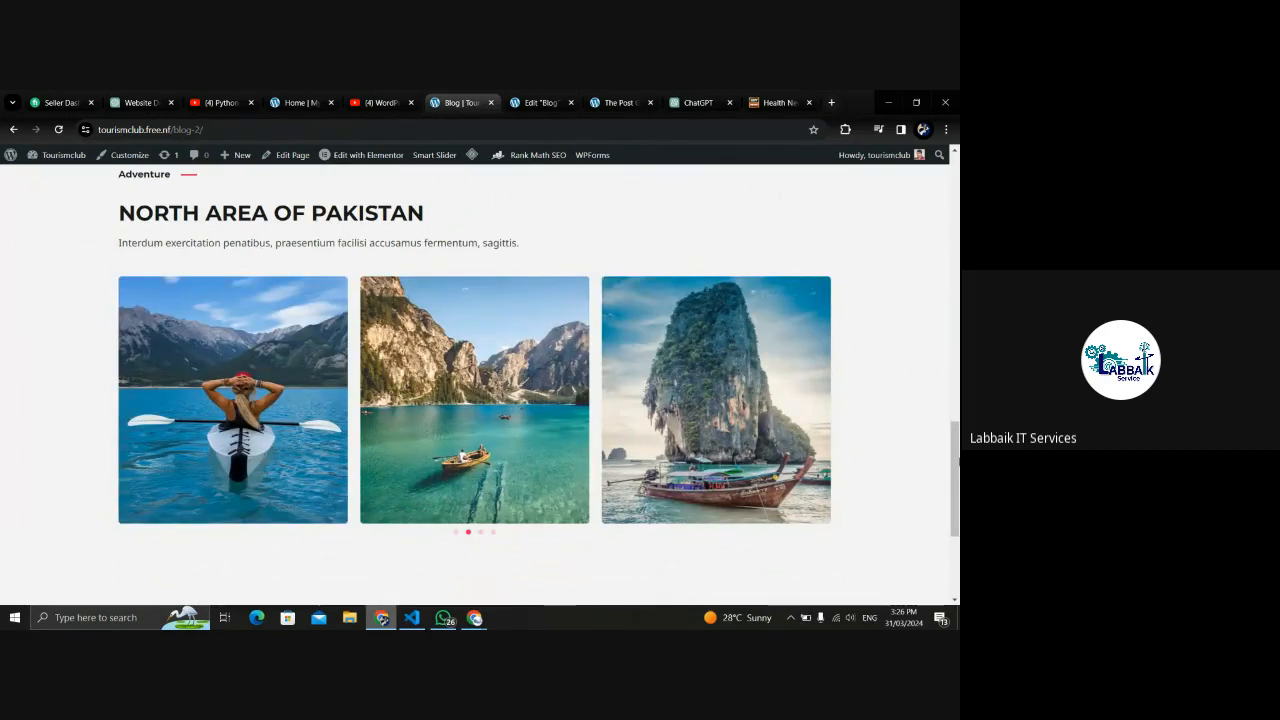
{"action": "left_click_drag", "start_coordinate": [958, 461], "coordinate": [956, 280]}
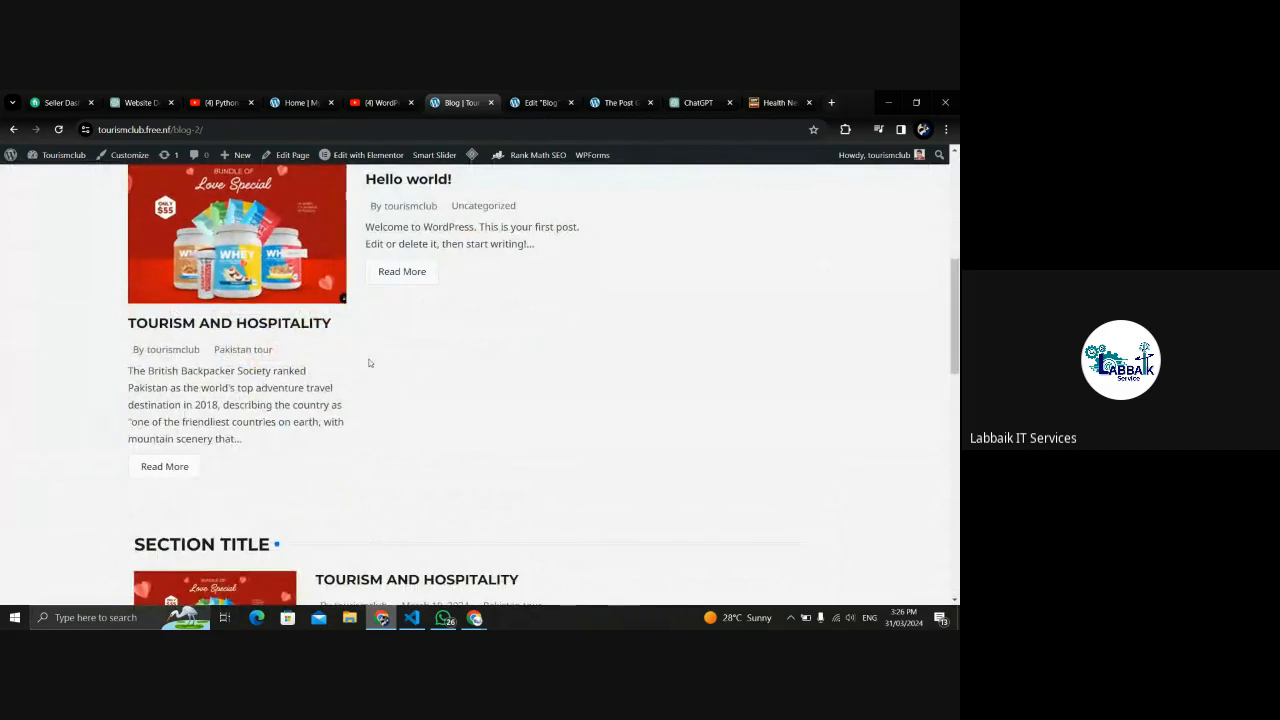
{"action": "left_click_drag", "start_coordinate": [957, 325], "coordinate": [957, 263]}
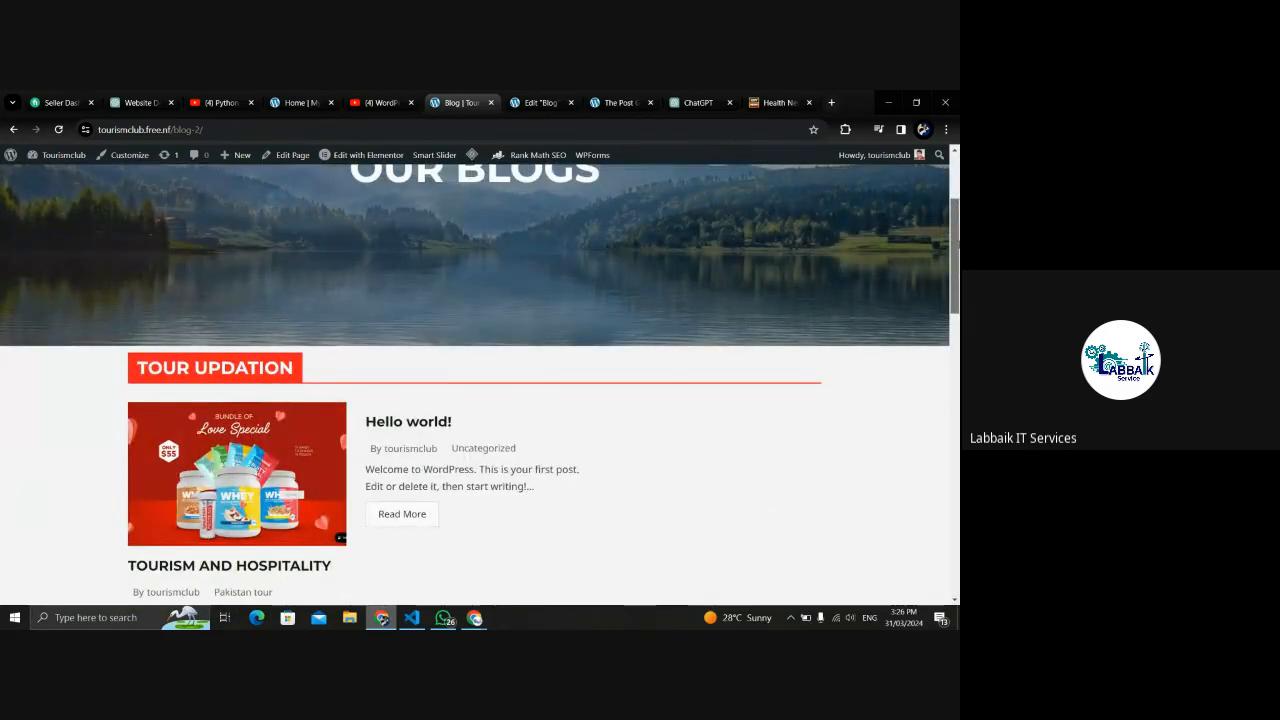
{"action": "scroll", "coordinate": [623, 275], "scroll_direction": "up", "scroll_amount": 3}
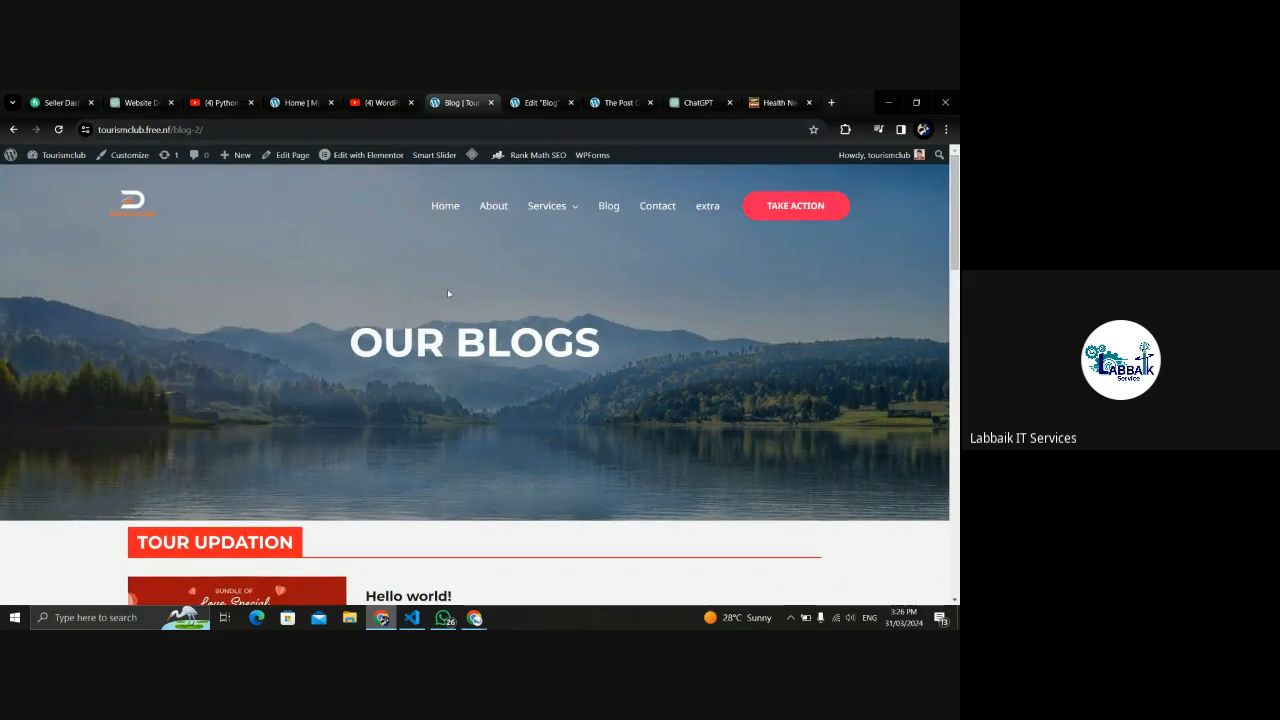
Open the live site's home page from the Blog page and look at its banner.
{"action": "left_click", "coordinate": [128, 213]}
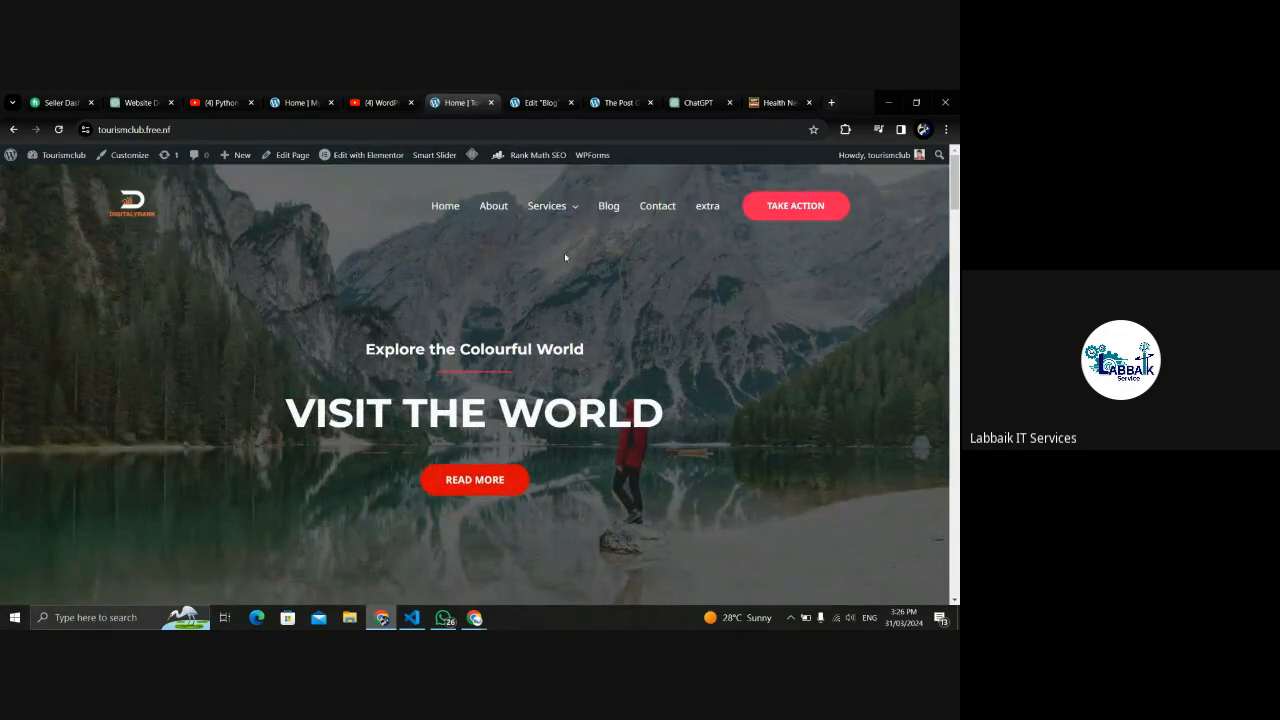
{"action": "left_click_drag", "start_coordinate": [954, 201], "coordinate": [928, 188]}
{"action": "mouse_move", "coordinate": [956, 187]}
{"action": "left_mouse_down"}
{"action": "mouse_move", "coordinate": [956, 480]}
{"action": "mouse_move", "coordinate": [951, 168]}
{"action": "left_mouse_up"}
{"action": "mouse_move", "coordinate": [955, 199]}
{"action": "left_mouse_down"}
{"action": "mouse_move", "coordinate": [956, 580]}
{"action": "mouse_move", "coordinate": [955, 199]}
{"action": "left_mouse_up"}
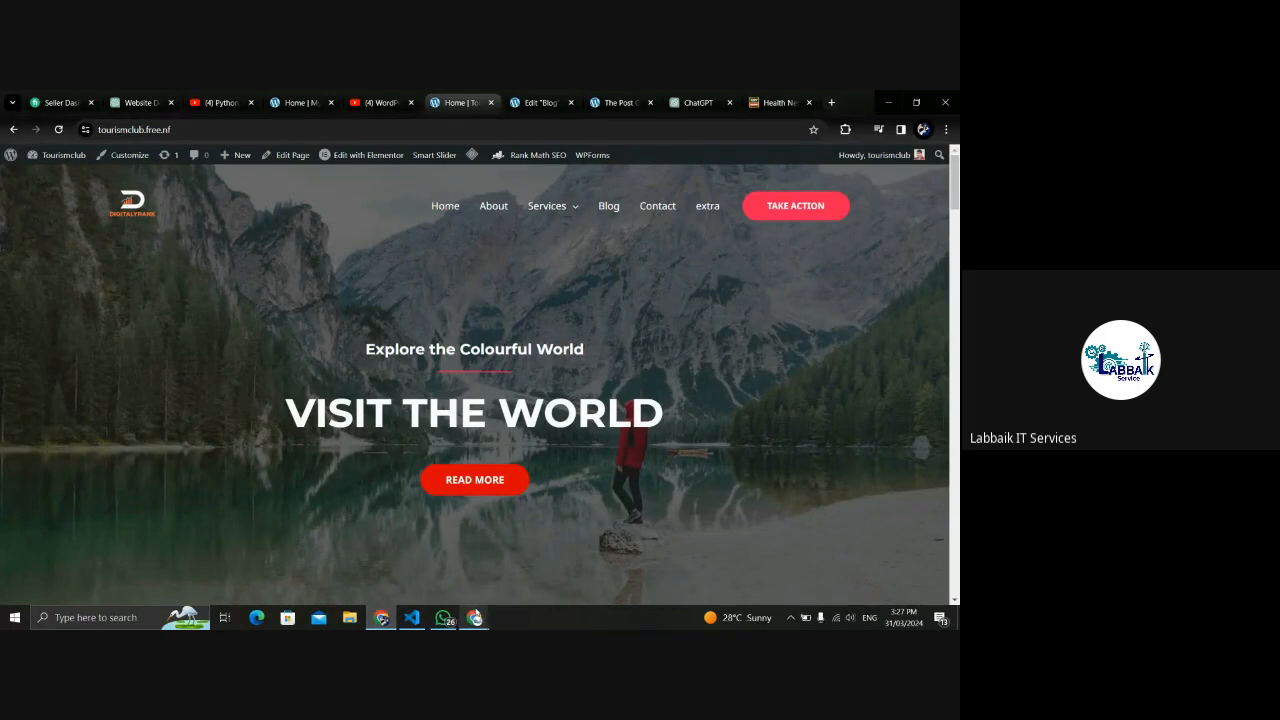
{"action": "left_click", "coordinate": [474, 617]}
{"action": "left_click", "coordinate": [422, 571]}
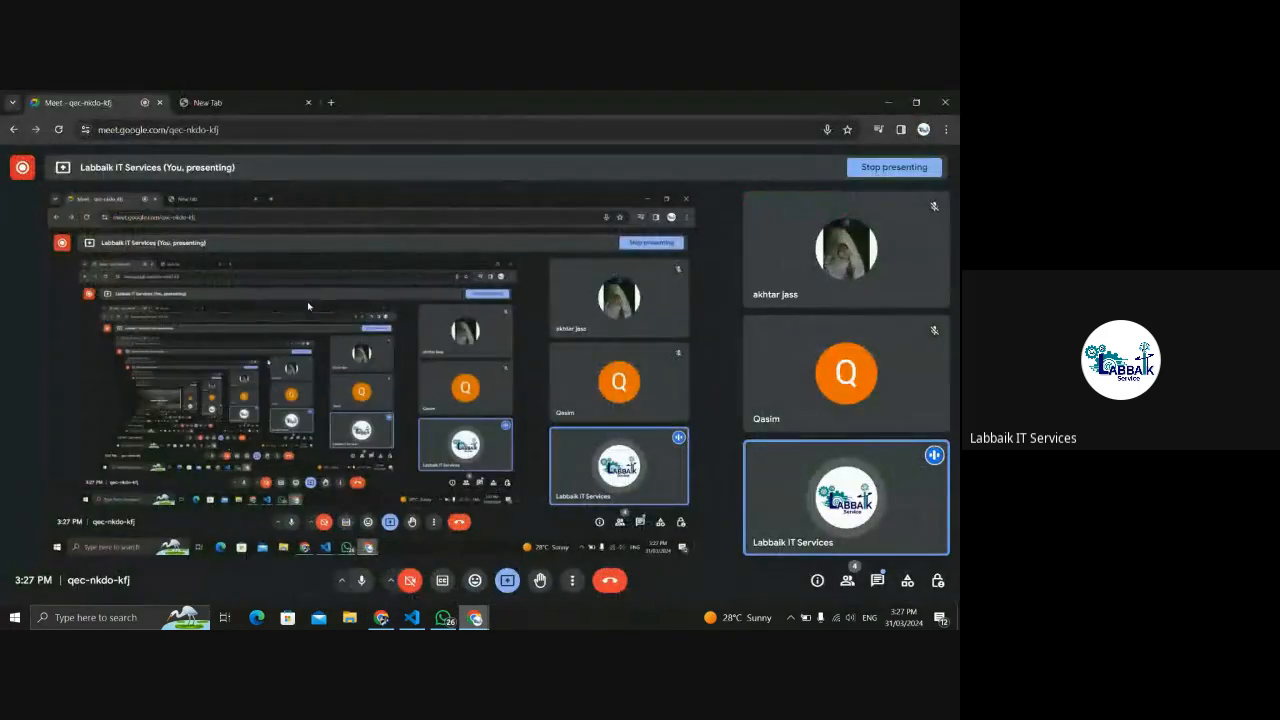
{"action": "left_click", "coordinate": [22, 168]}
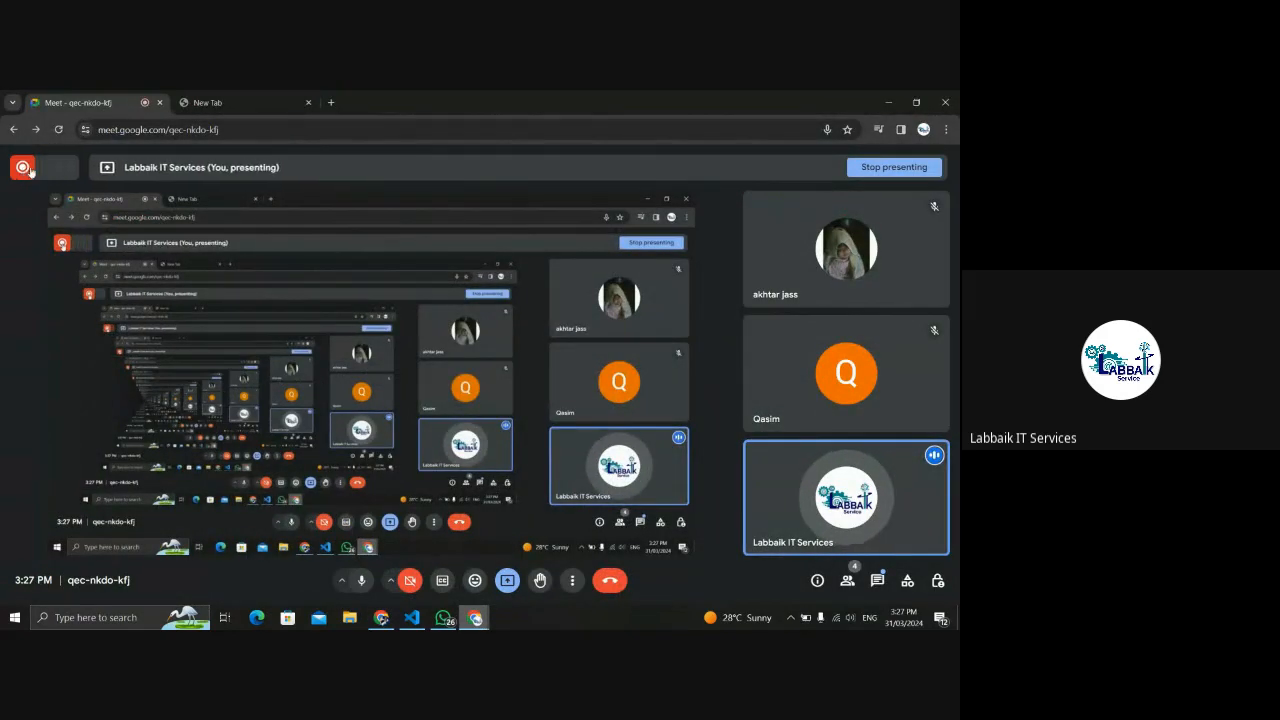